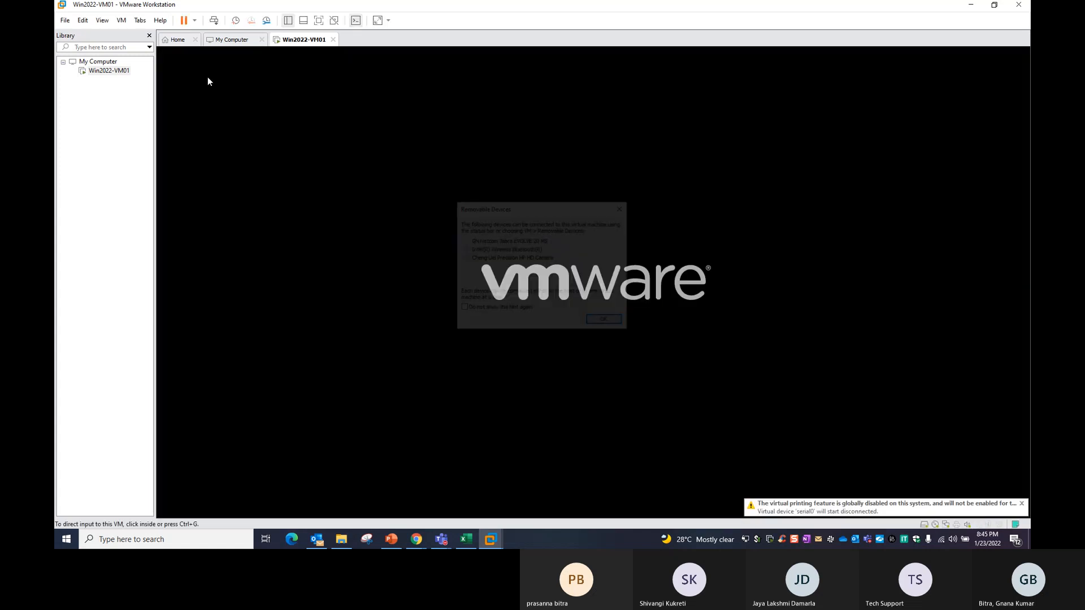
# Dismiss the Removable Devices notice so the VM boots to Customize settings.
pyautogui.click(614, 322)
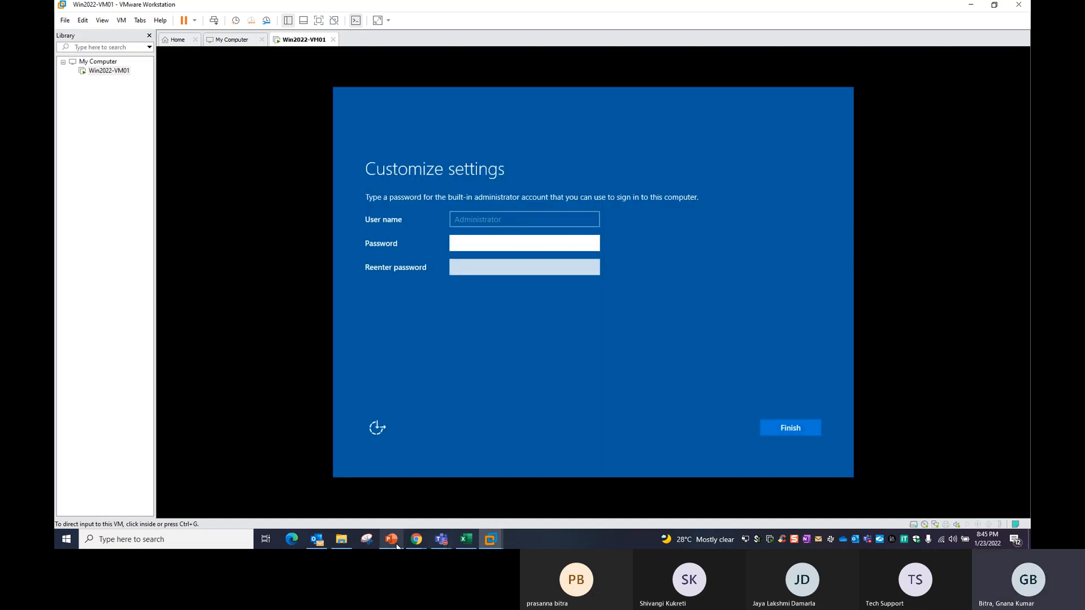
# Enter the Administrator password in both Password fields and finish setup.
pyautogui.moveTo(395, 543)
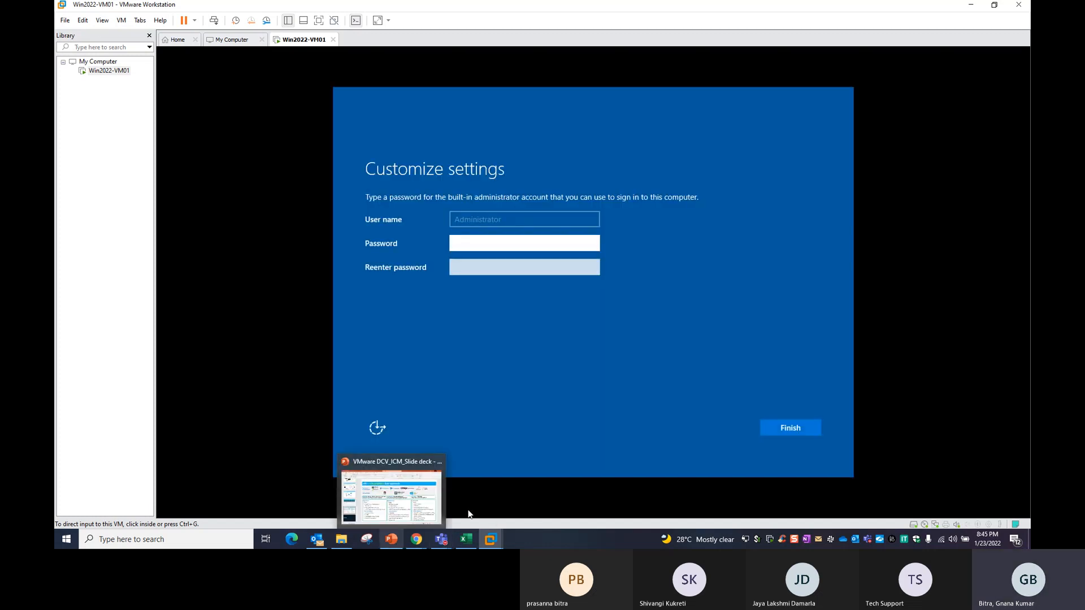
pyautogui.click(541, 401)
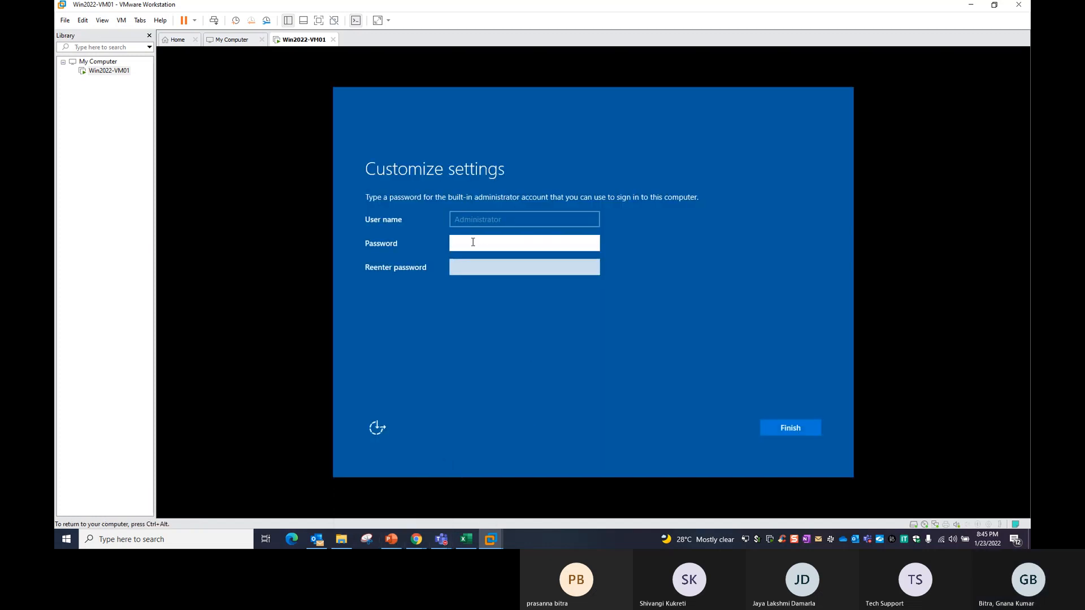
pyautogui.hotkey('ctrl', 'alt')
pyautogui.click(489, 213)
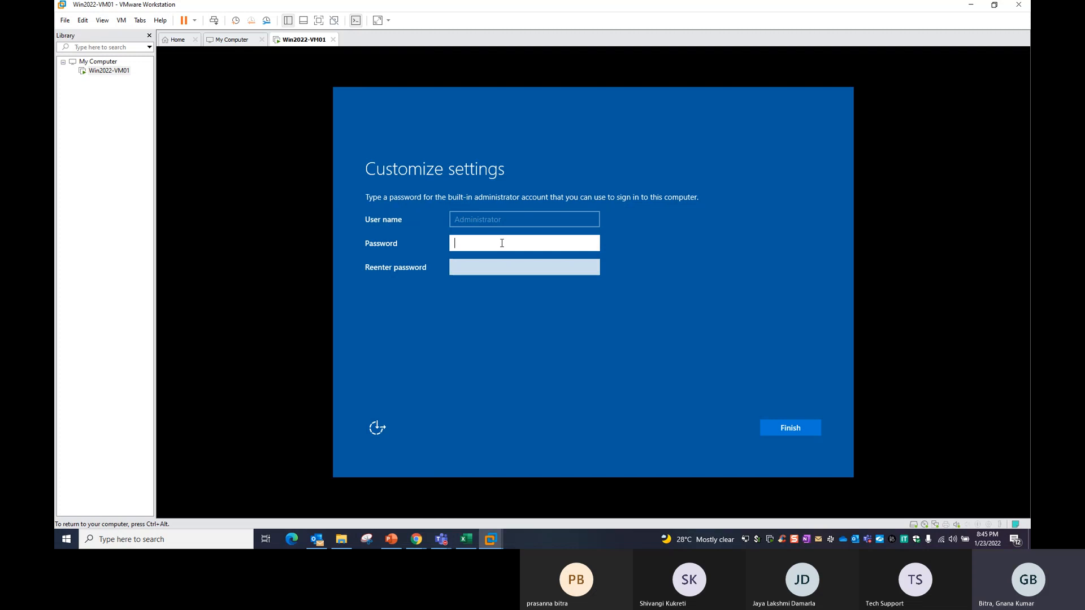
pyautogui.write('P@ssw')
pyautogui.press('Tab')
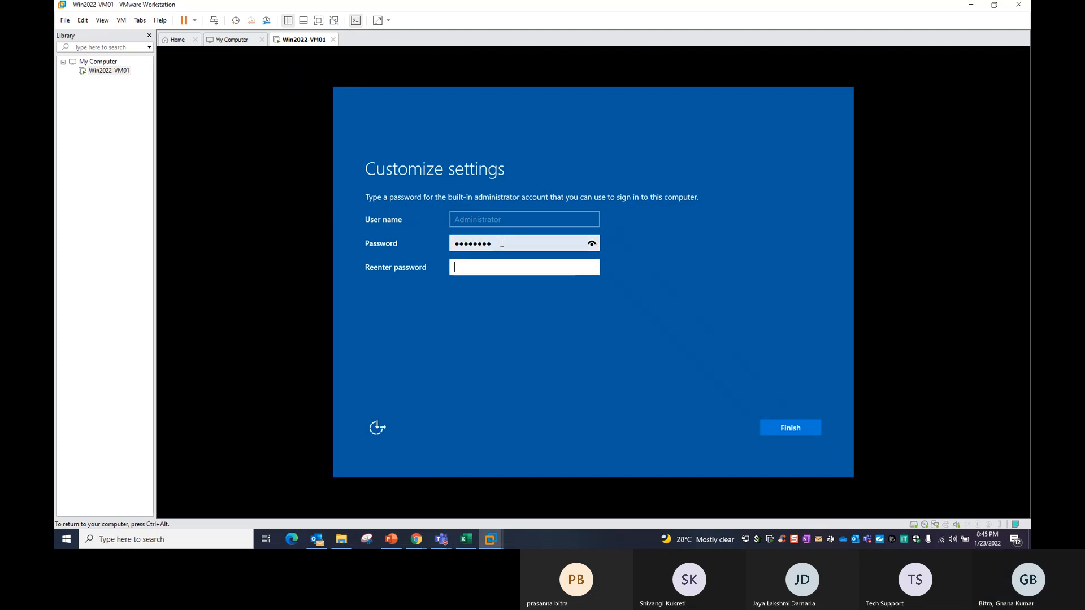
pyautogui.write('P@ssw0')
pyautogui.press('Return')
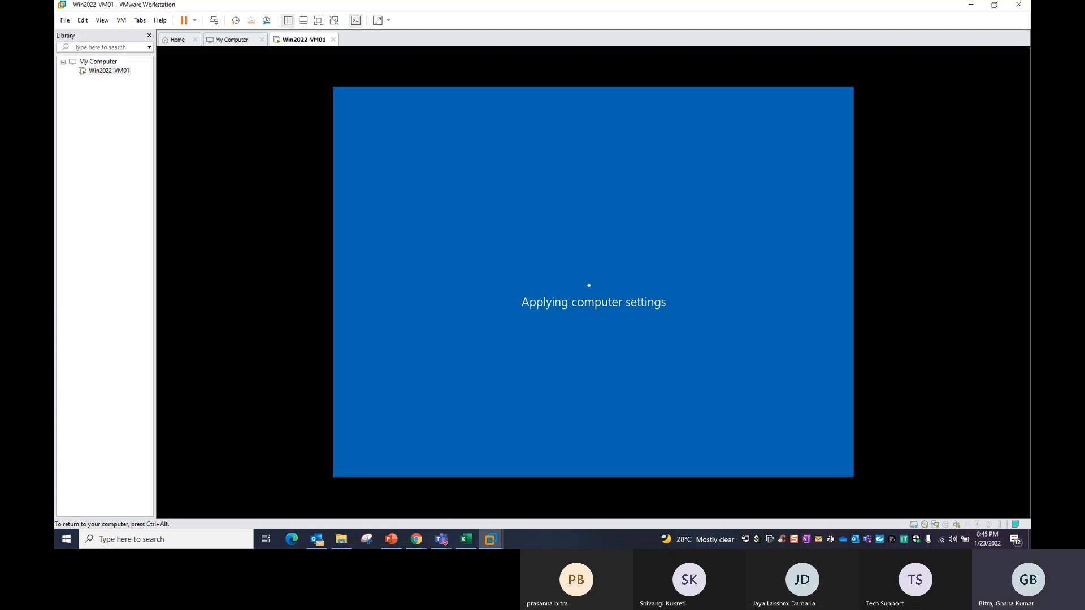
pyautogui.hotkey('ctrl', 'alt')
# Send Ctrl+Alt+Del to the VM and sign in with the Administrator password, retrying after a typo.
pyautogui.rightClick(308, 44)
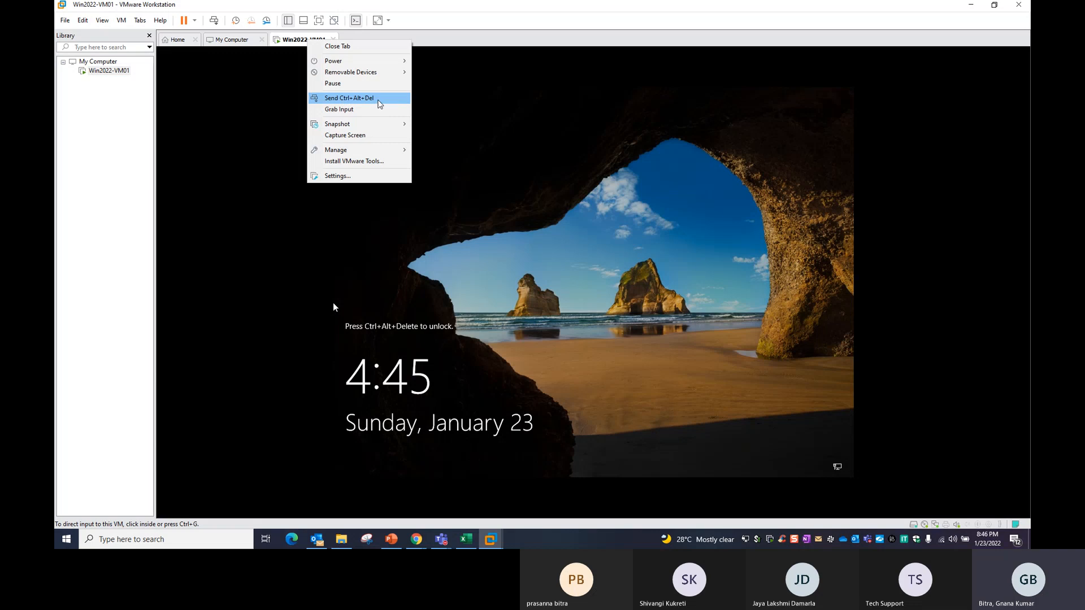
pyautogui.click(377, 100)
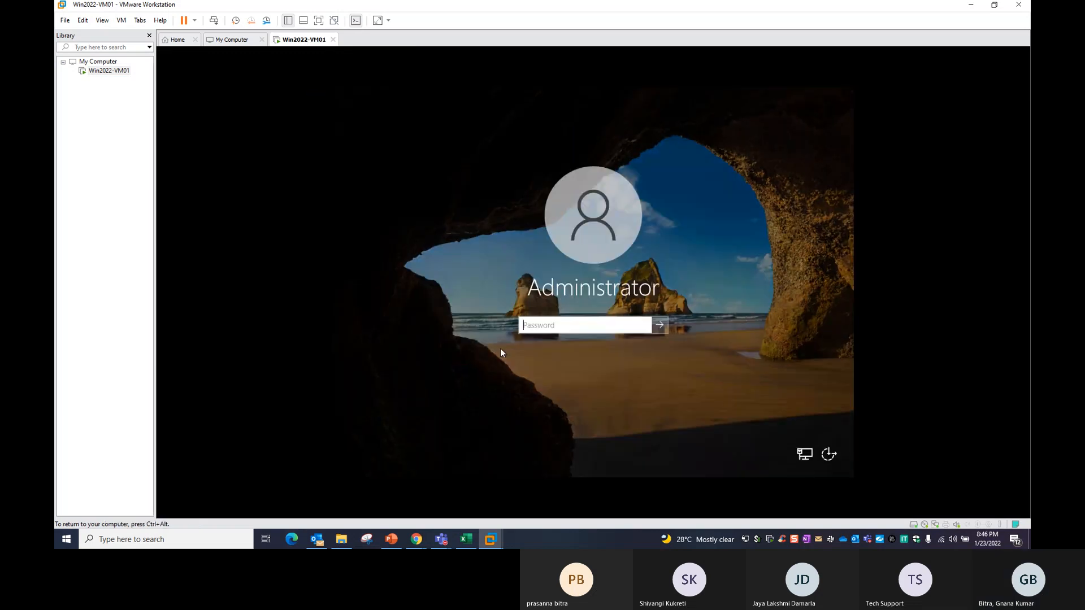
pyautogui.write('********')
pyautogui.press('Return')
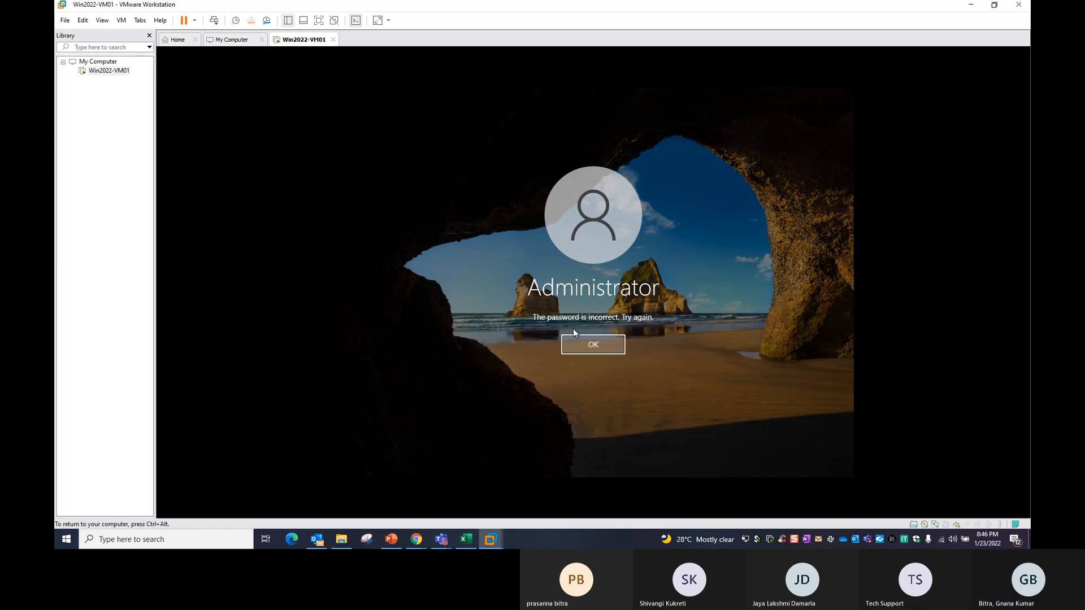
pyautogui.click(580, 339)
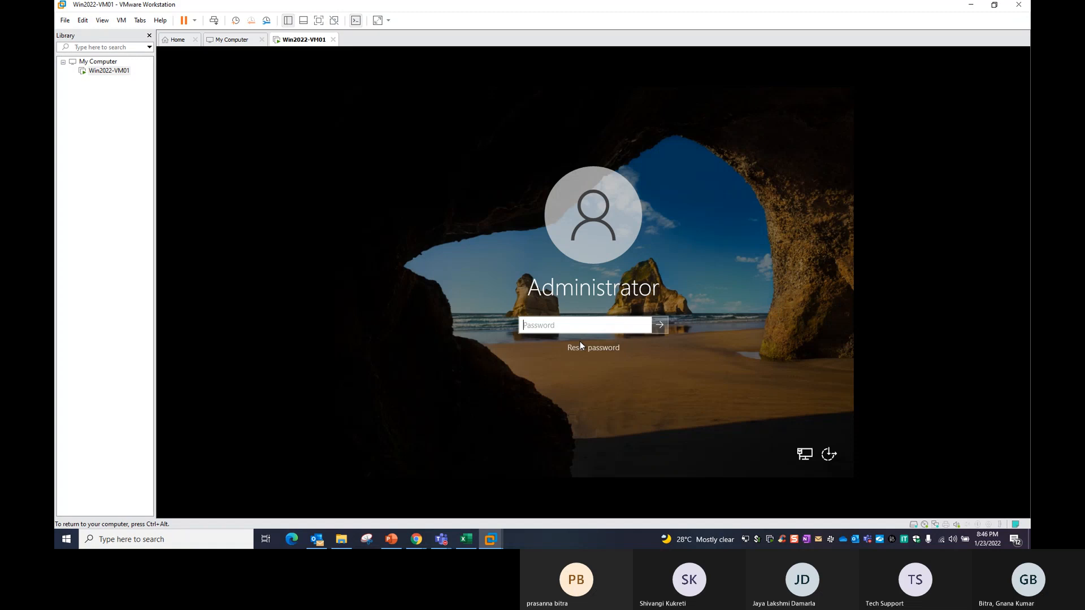
pyautogui.write('********')
pyautogui.press('Return')
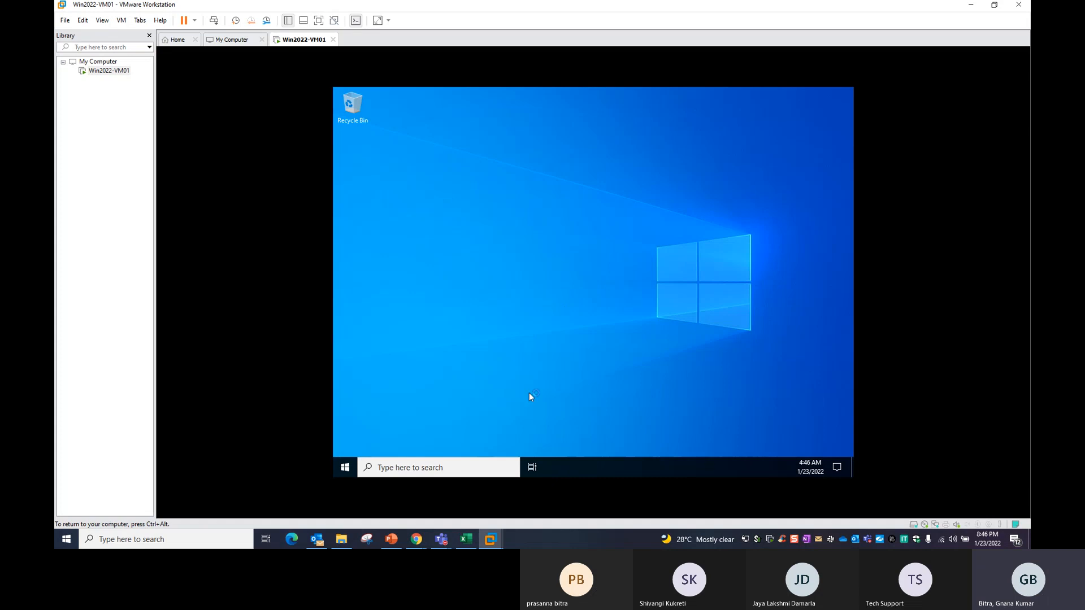
# Cancel the Shutdown Event Tracker, close the Admin Center pop-up and Server Manager.
pyautogui.click(345, 468)
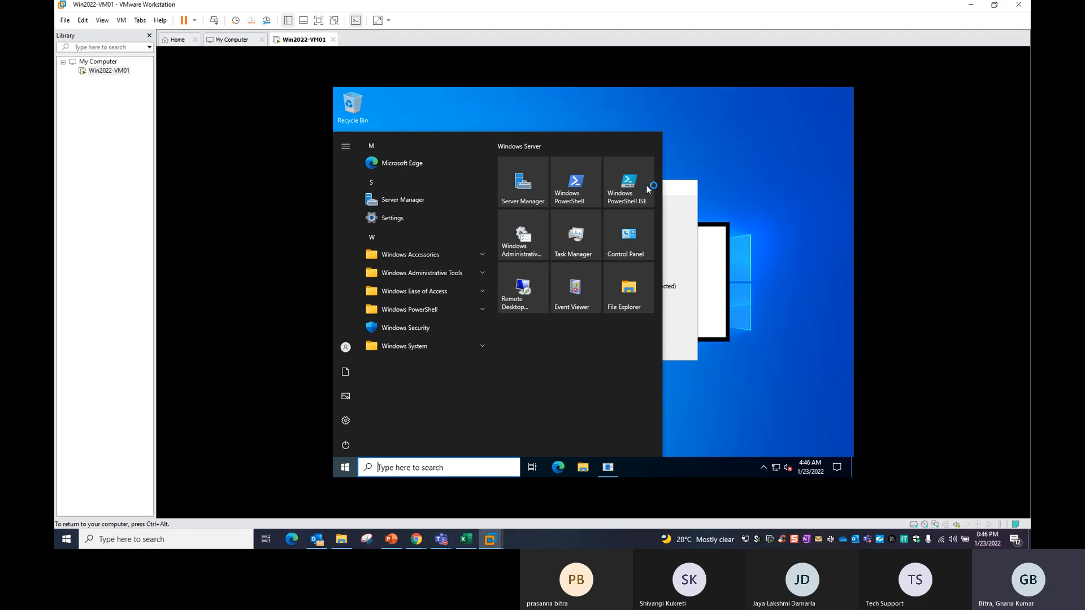
pyautogui.click(768, 403)
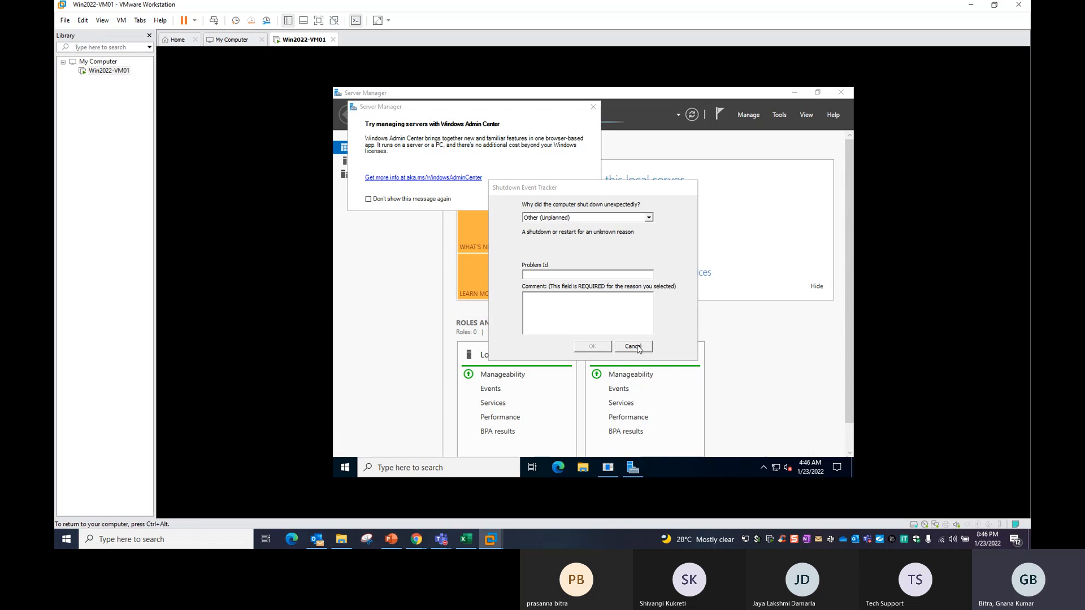
pyautogui.click(635, 347)
pyautogui.click(592, 107)
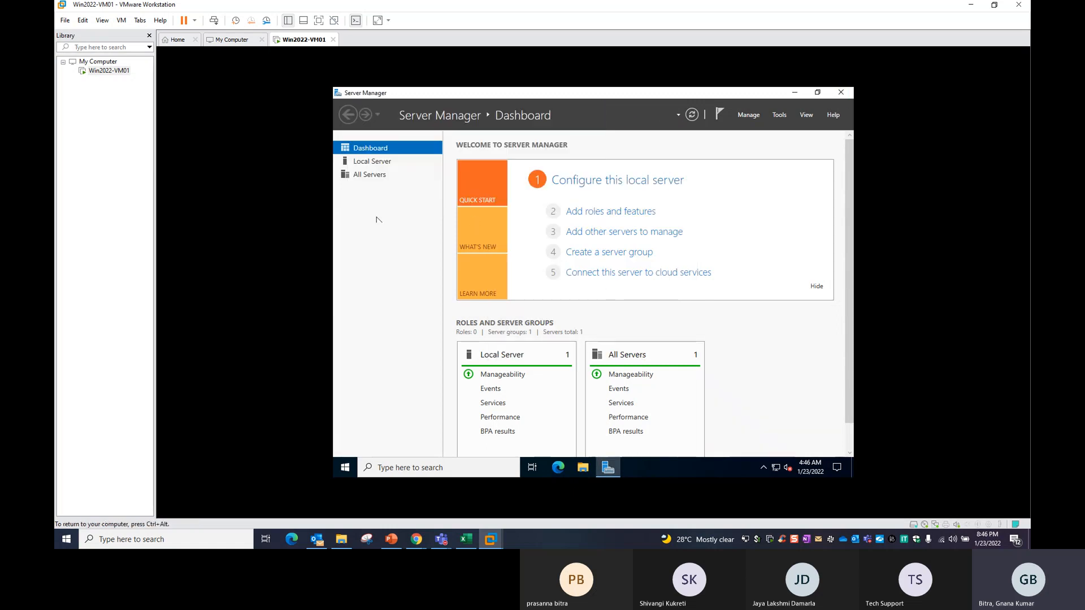
pyautogui.click(841, 93)
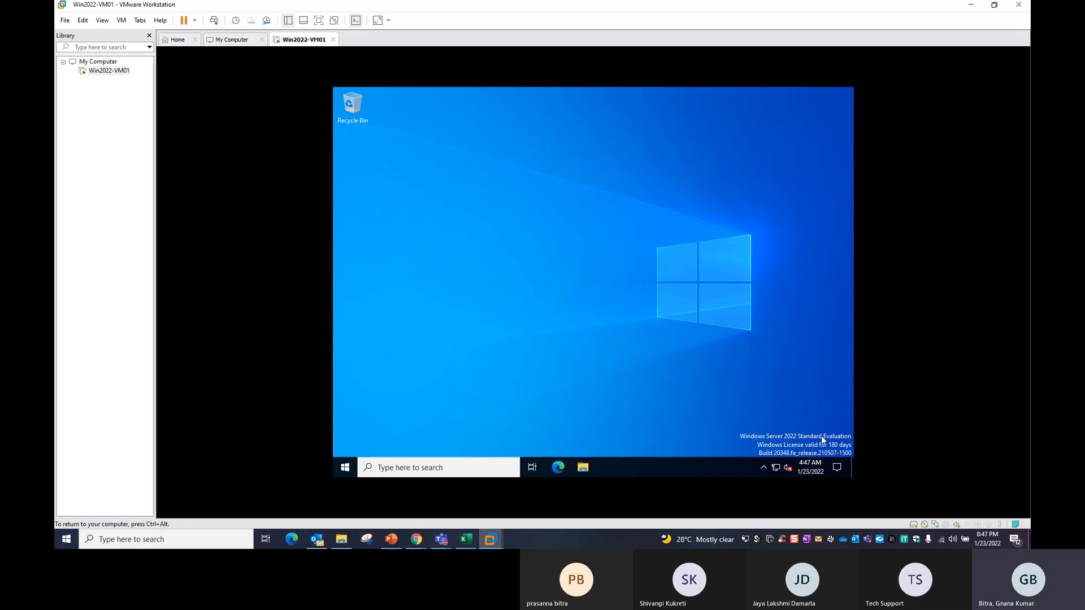
pyautogui.hotkey('ctrl', 'alt')
# Mount the VMware Tools installer disc in the VM via Install VMware Tools.
pyautogui.rightClick(302, 43)
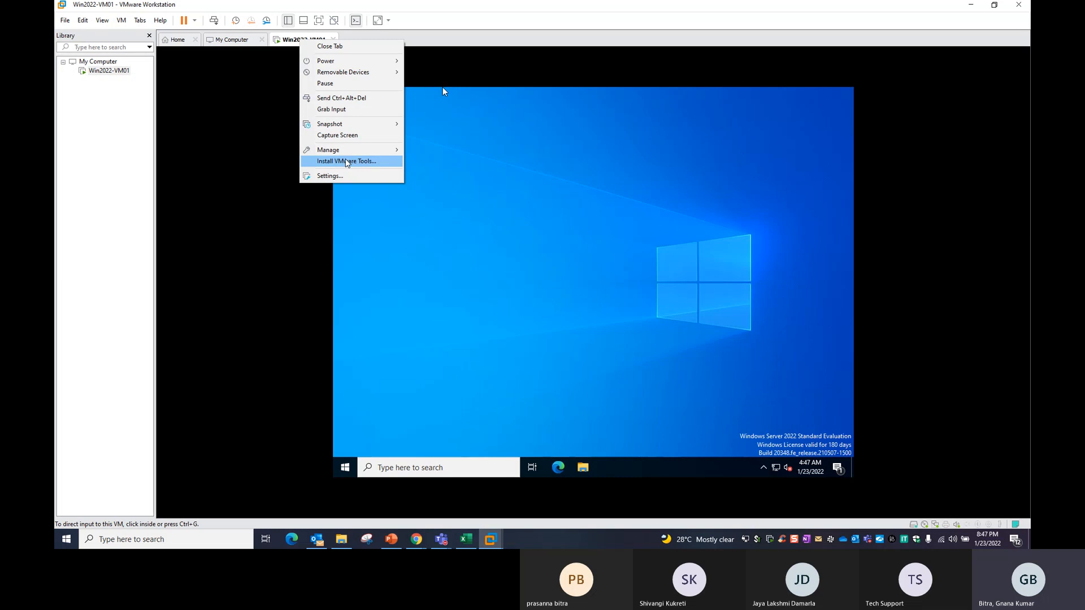
pyautogui.click(346, 162)
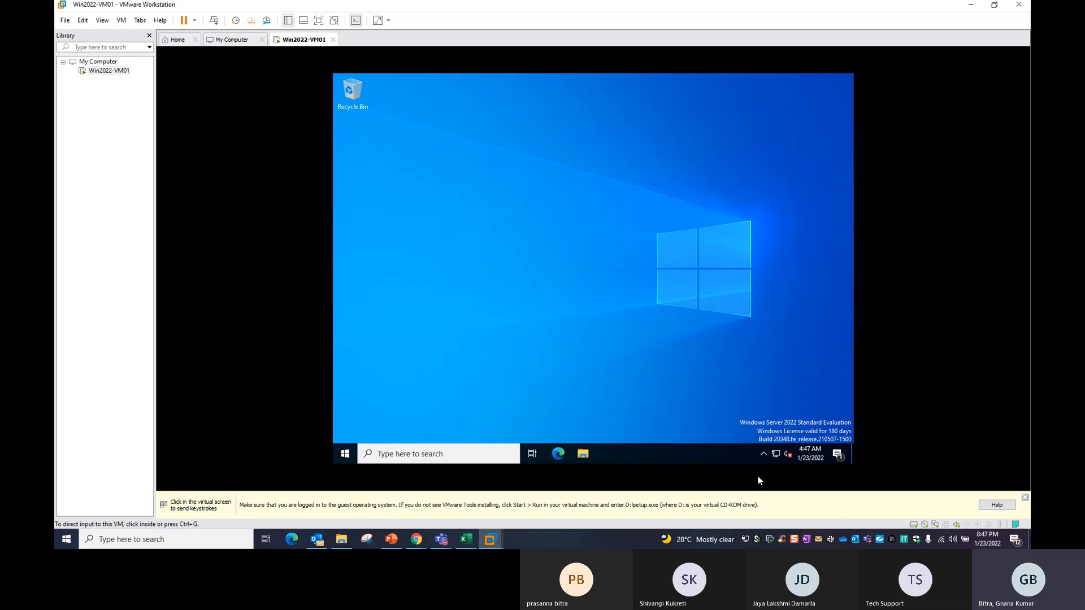
pyautogui.click(594, 461)
# Launch setup from DVD Drive (D:) VMware Tools under This PC in File Explorer.
pyautogui.click(584, 454)
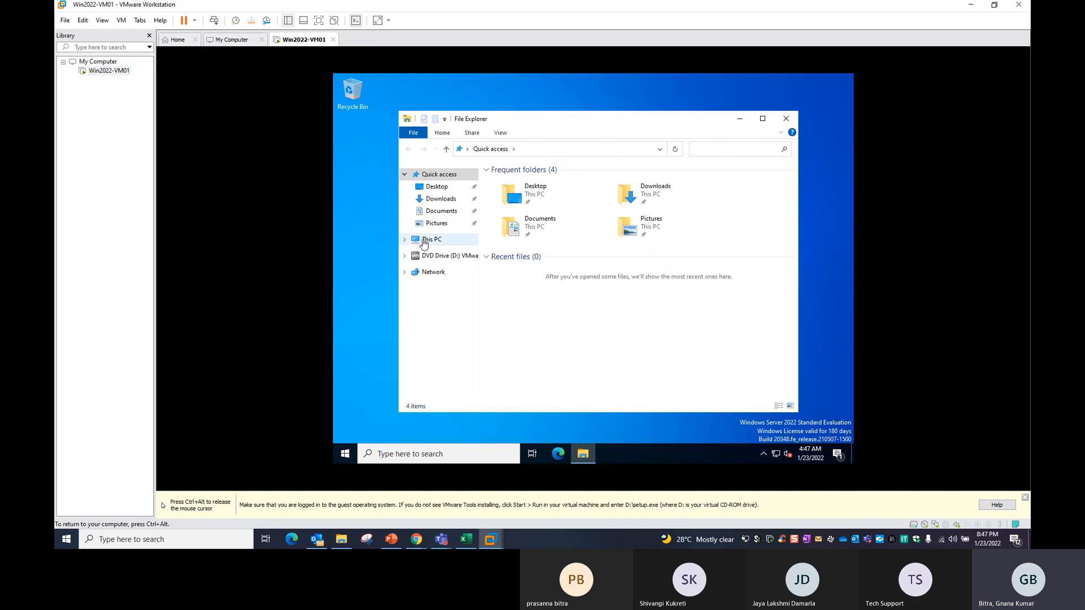
pyautogui.click(430, 240)
pyautogui.click(763, 119)
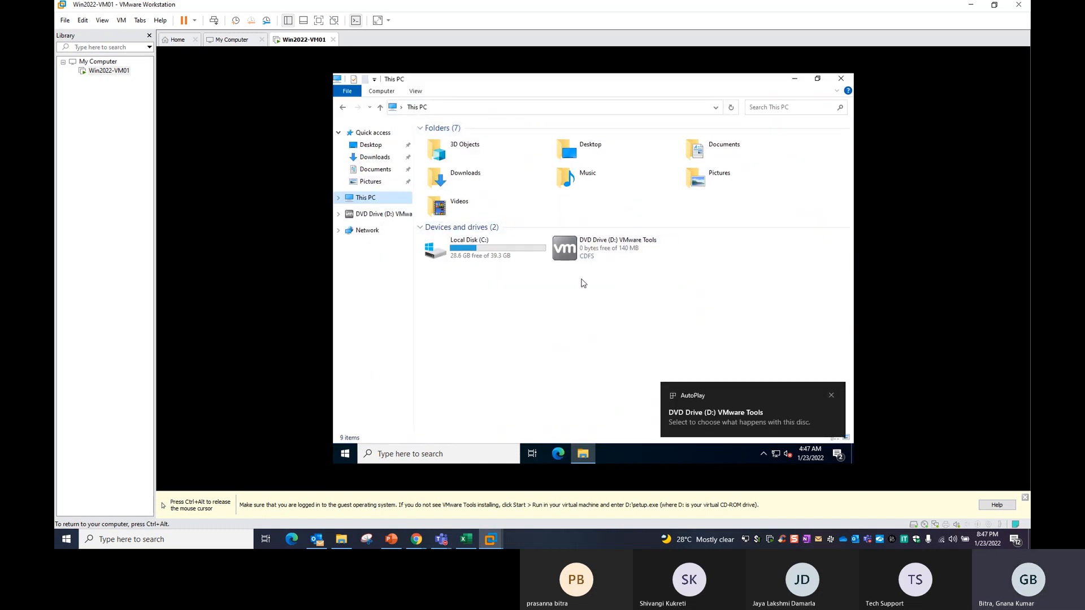
pyautogui.click(574, 251)
pyautogui.doubleClick(574, 251)
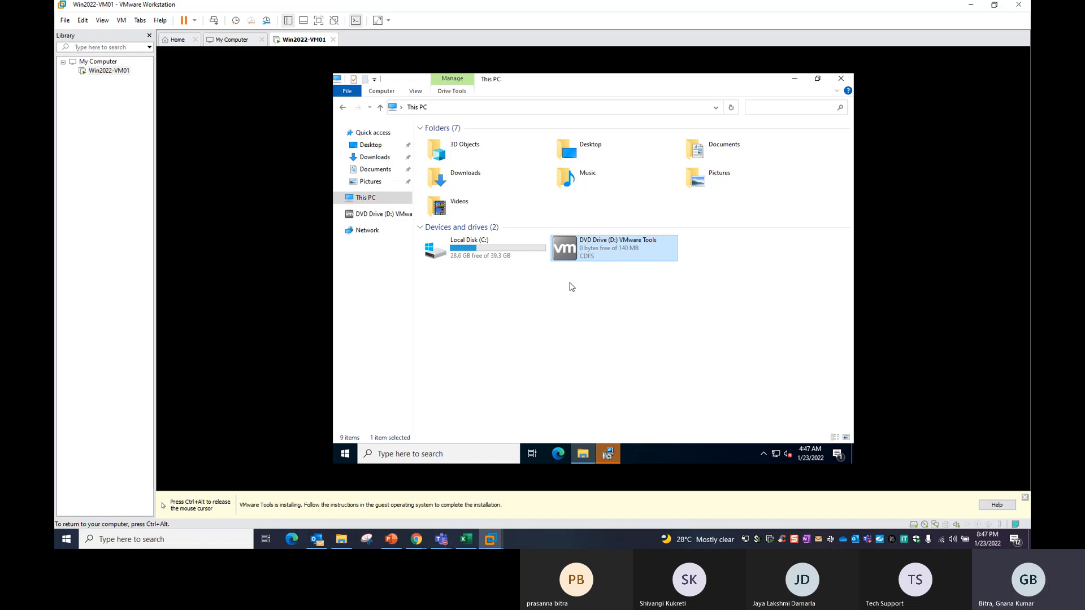
pyautogui.click(610, 456)
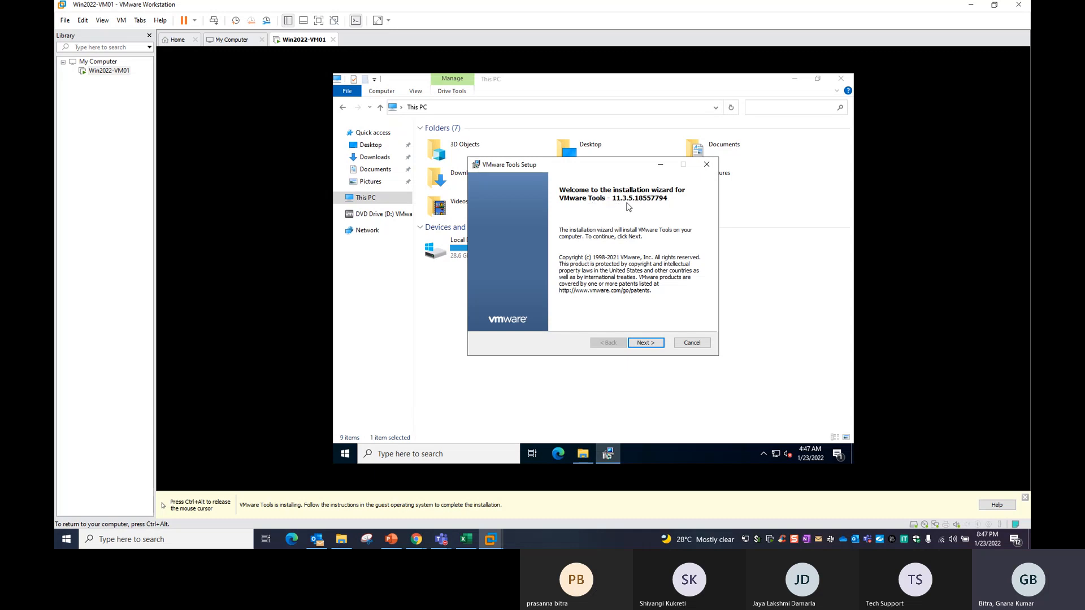
# Install VMware Tools 11.3.5 with the Complete setup type and finish the wizard.
pyautogui.click(651, 343)
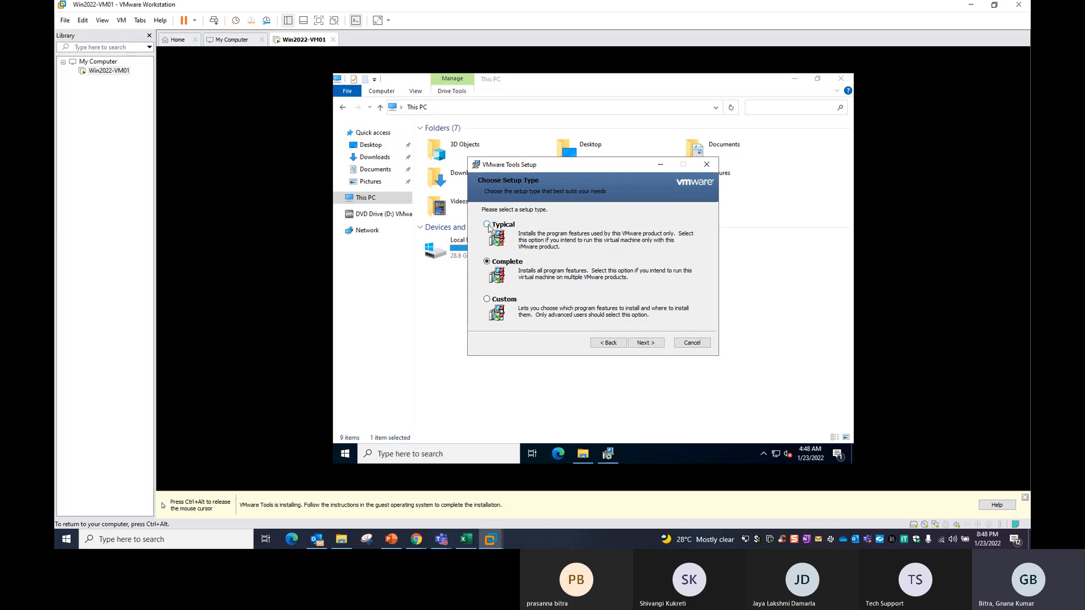
pyautogui.click(644, 343)
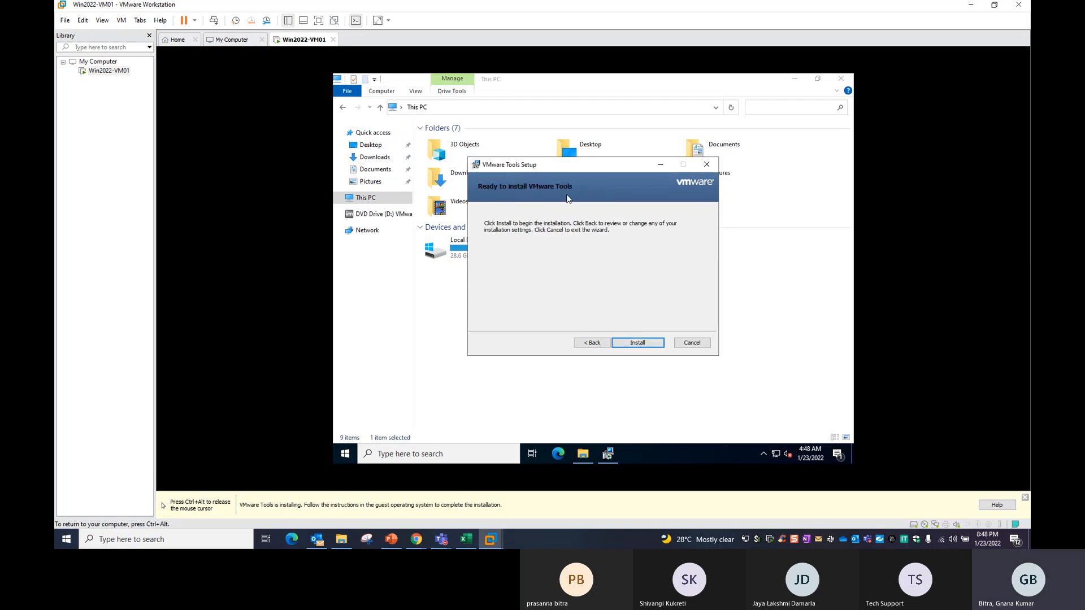
pyautogui.click(639, 343)
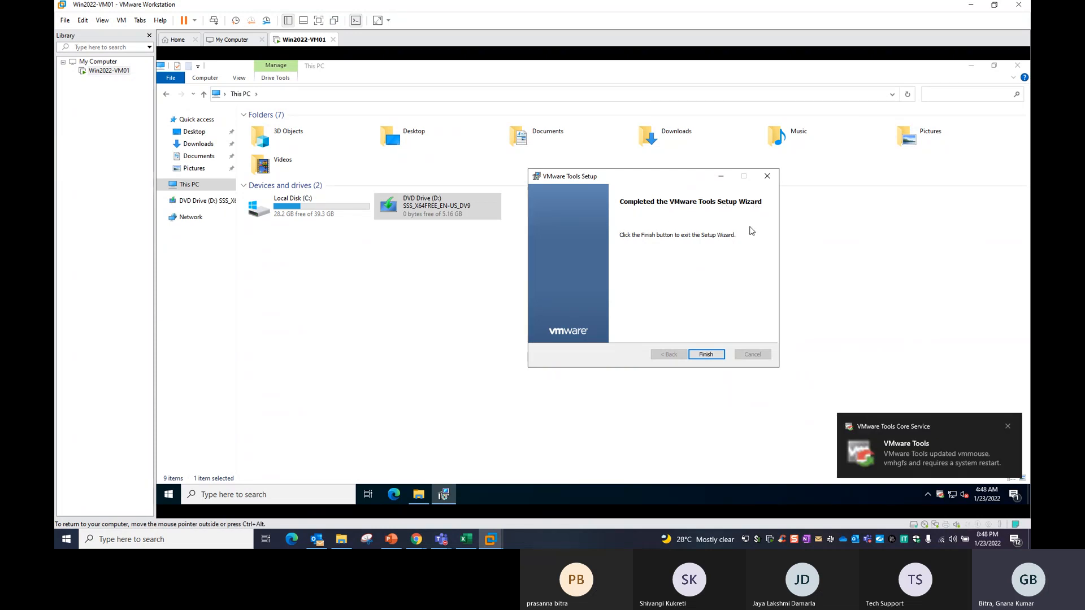
pyautogui.click(707, 355)
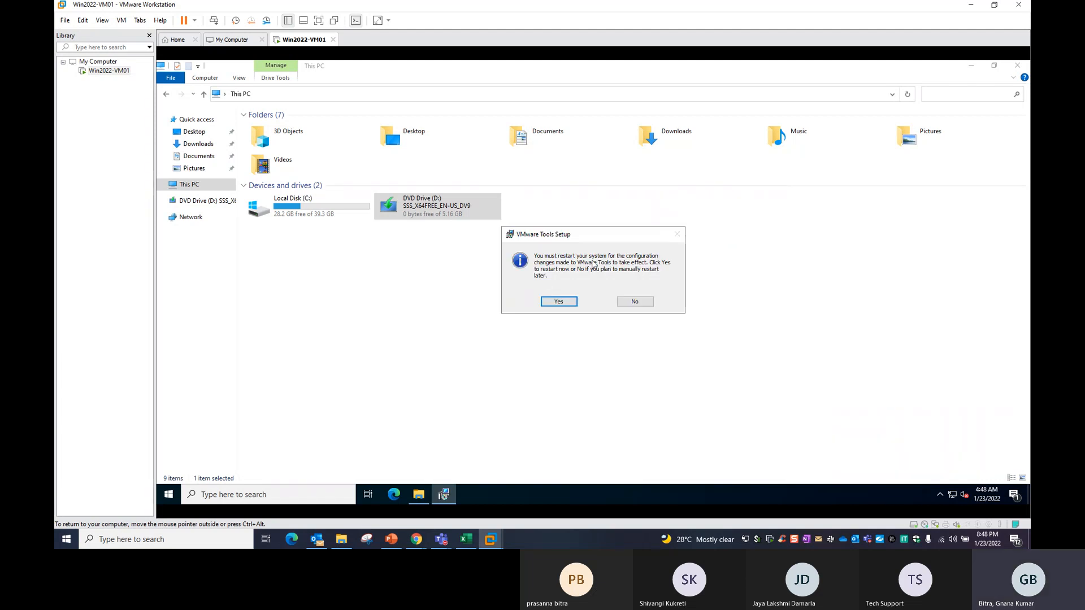
# Accept the restart, then send Ctrl+Alt+Del and sign in with the Administrator password.
pyautogui.click(557, 303)
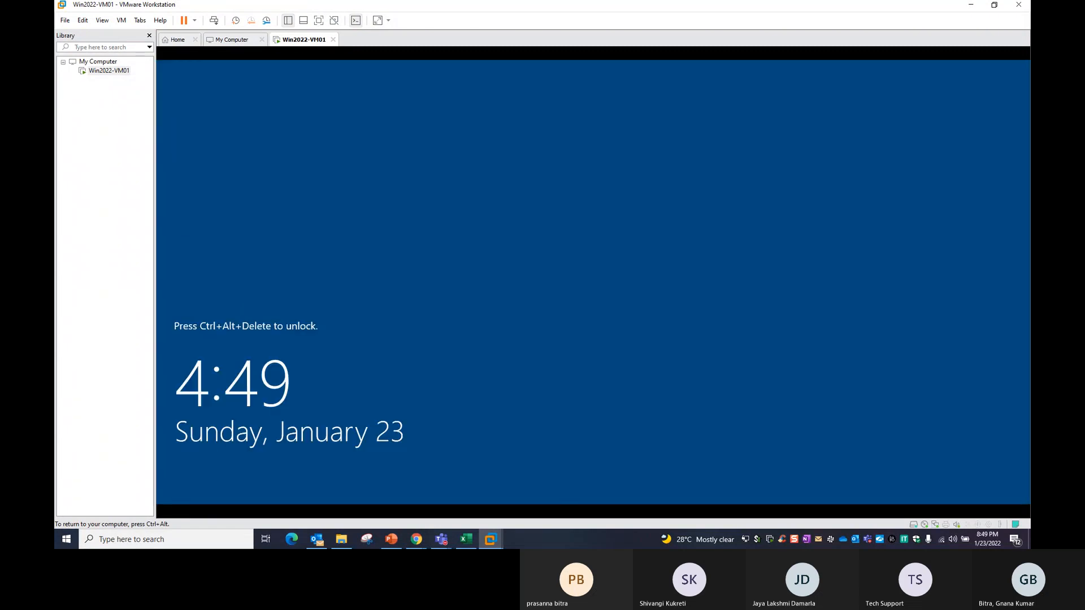
pyautogui.hotkey('ctrl', 'alt')
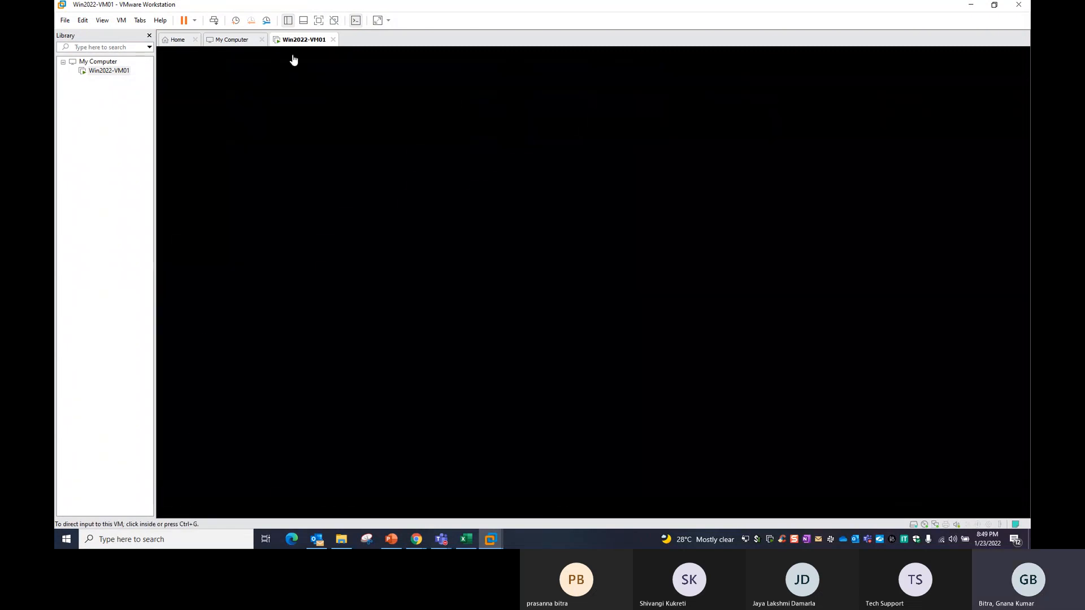
pyautogui.rightClick(306, 37)
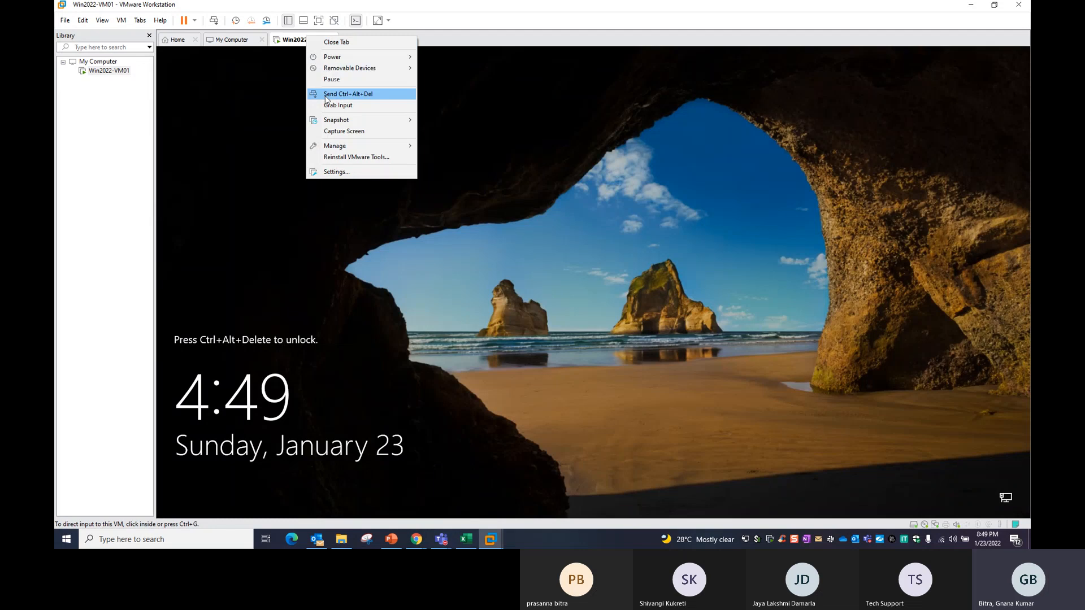
pyautogui.click(326, 97)
pyautogui.click(551, 330)
pyautogui.write('***')
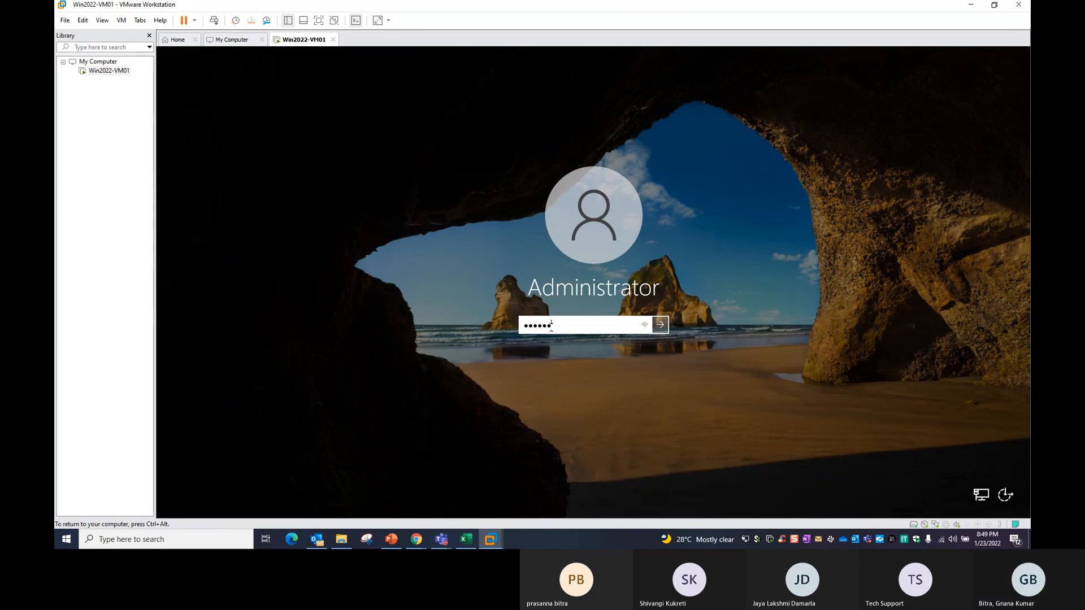
pyautogui.write('*****')
pyautogui.press('Return')
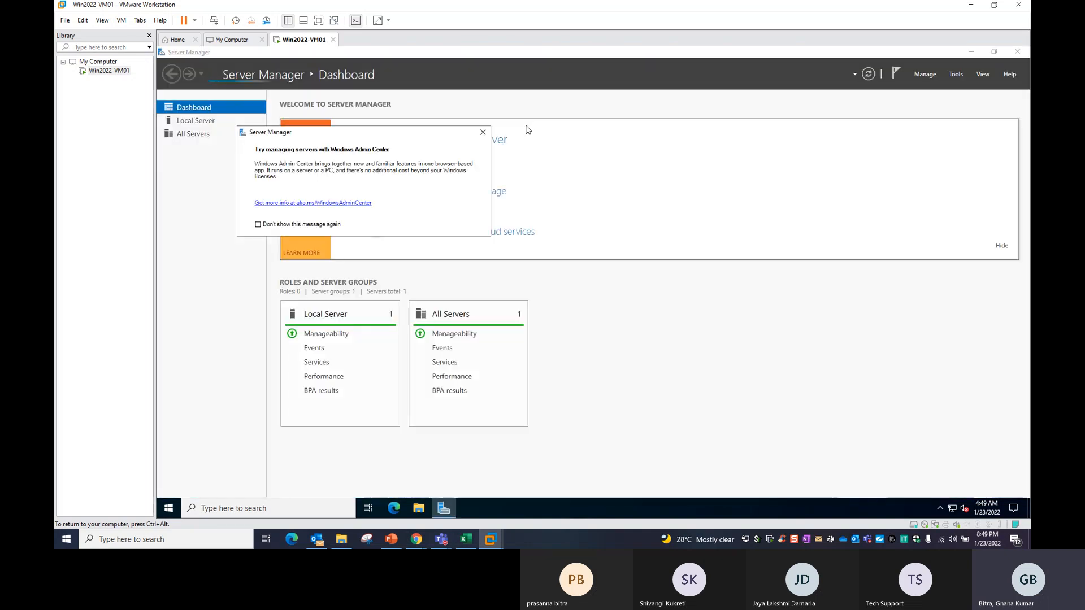
# Dismiss the Windows Admin Center pop-up and open Local Server in Server Manager.
pyautogui.click(482, 131)
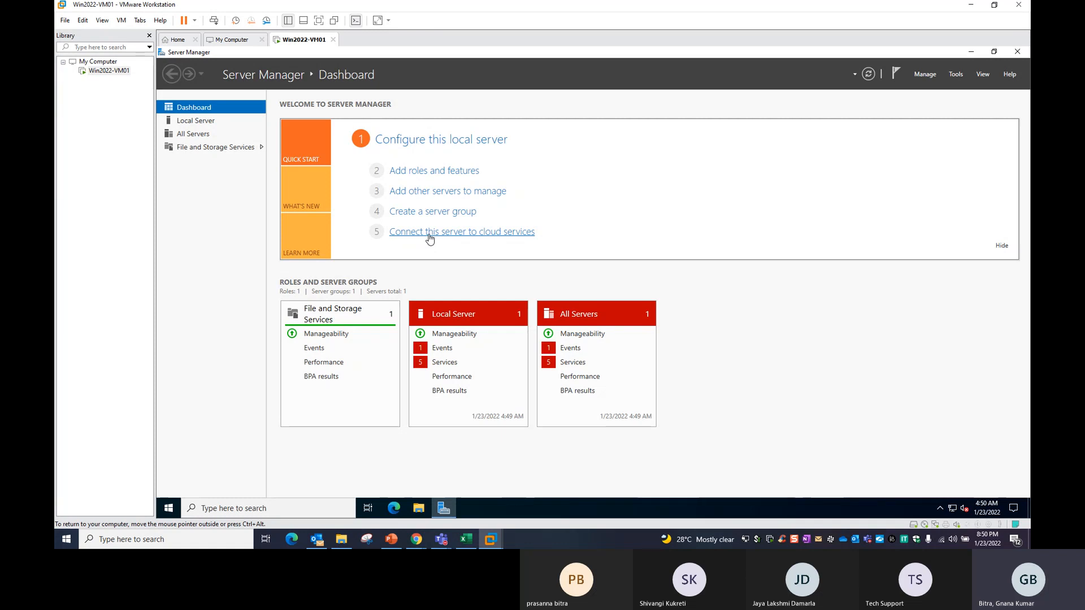
pyautogui.click(440, 141)
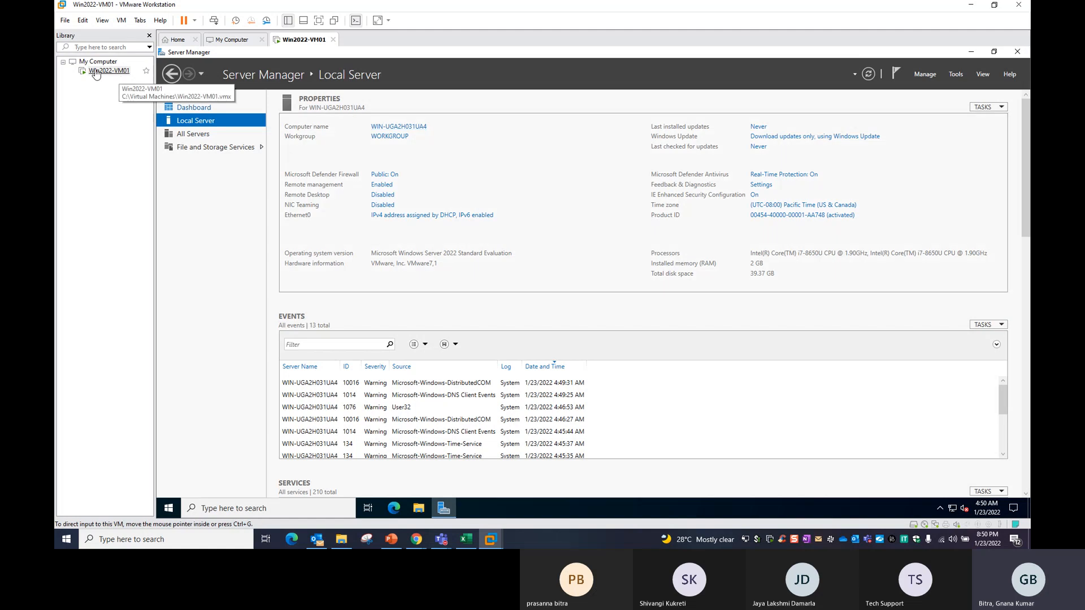
# Change the computer name to Win2022-VM01 in System Properties.
pyautogui.click(398, 130)
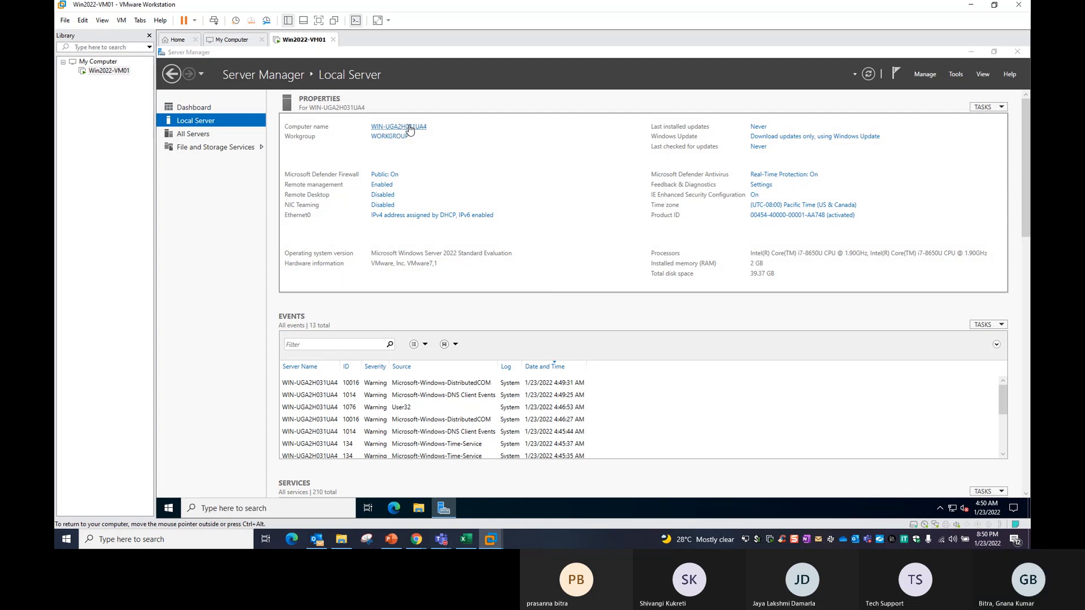
pyautogui.click(410, 129)
pyautogui.moveTo(361, 94); pyautogui.dragTo(538, 172)
pyautogui.click(549, 289)
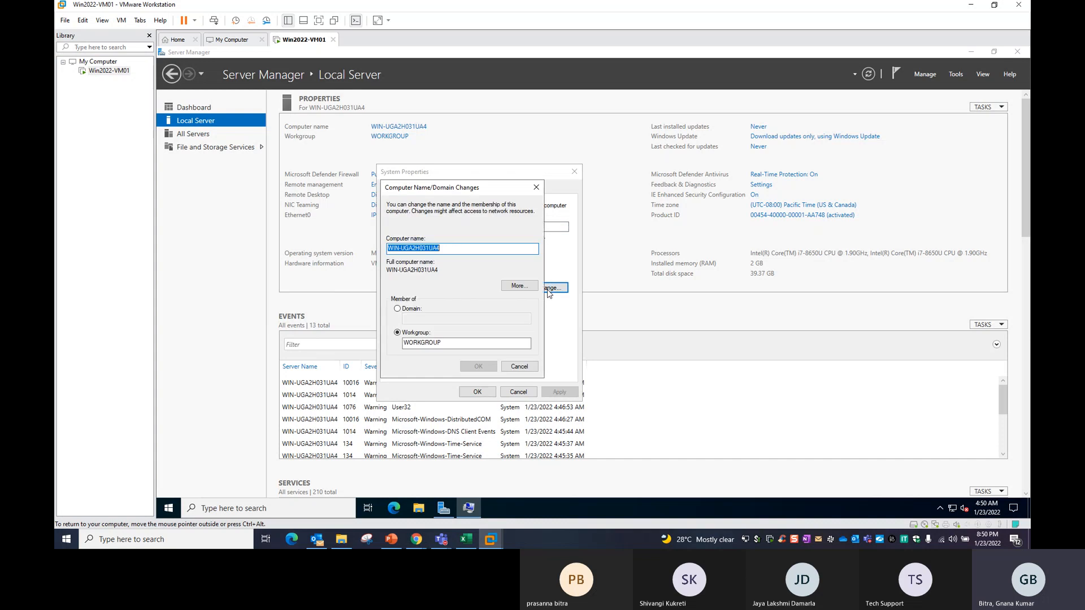
pyautogui.moveTo(466, 249); pyautogui.dragTo(363, 256)
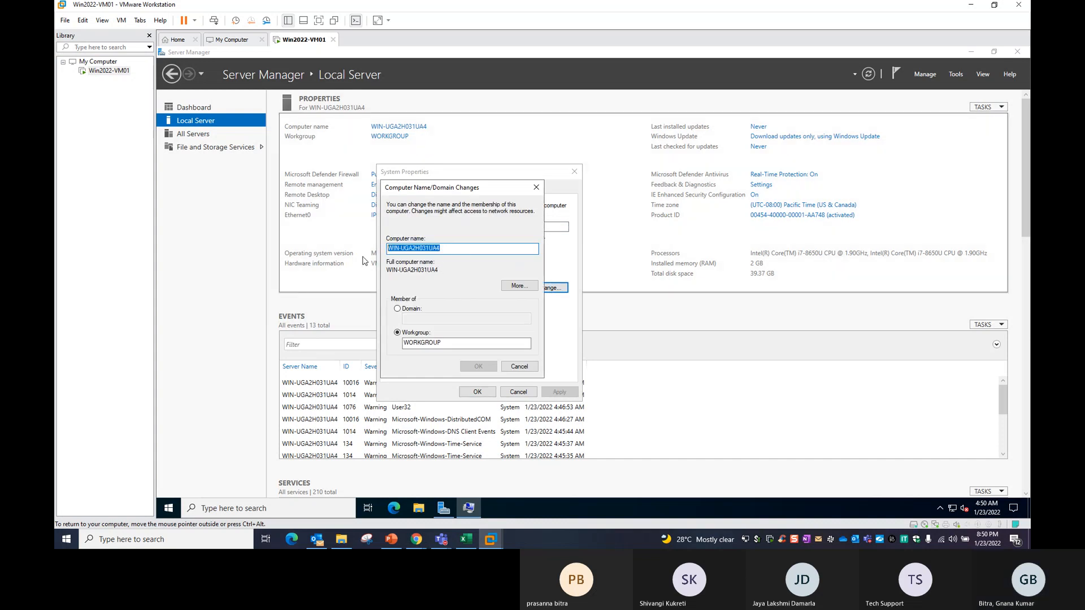
pyautogui.write('Win20')
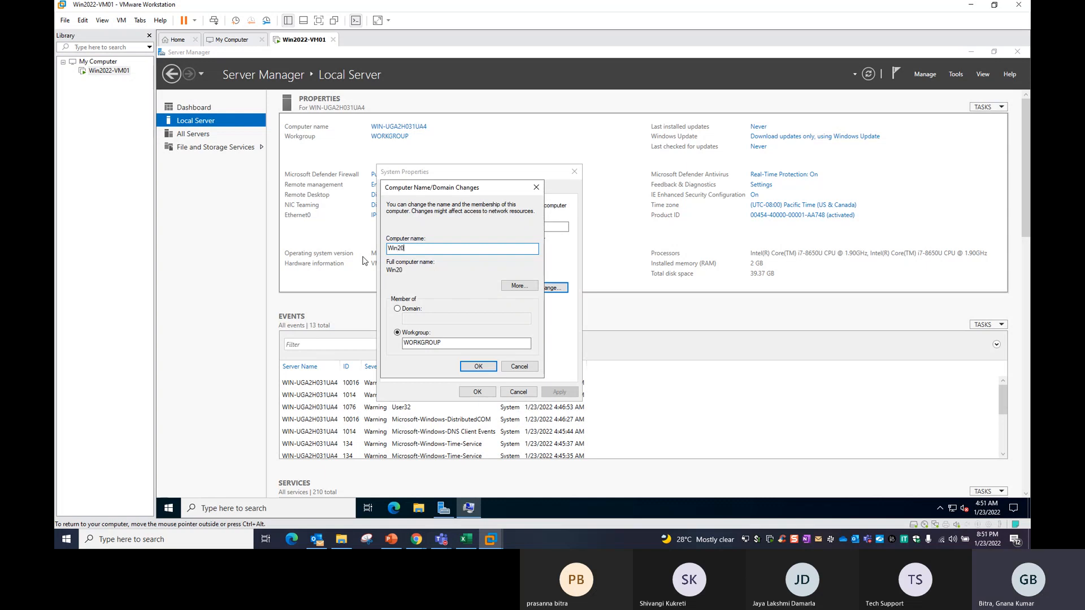
pyautogui.write('122')
pyautogui.press('BackSpace')
pyautogui.press('BackSpace')
pyautogui.press('BackSpace')
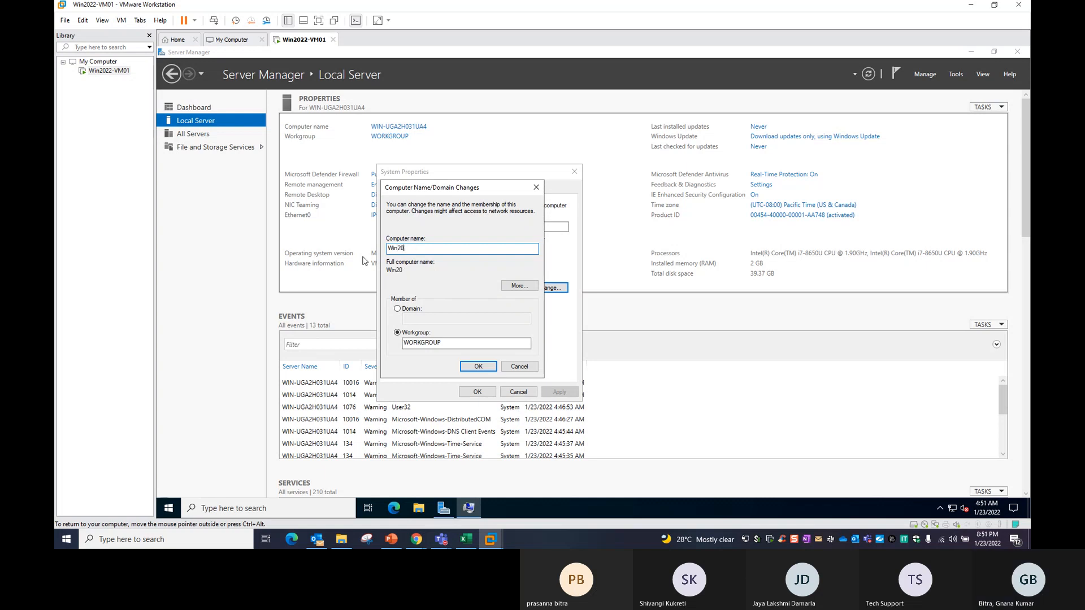
pyautogui.write('22-VM01')
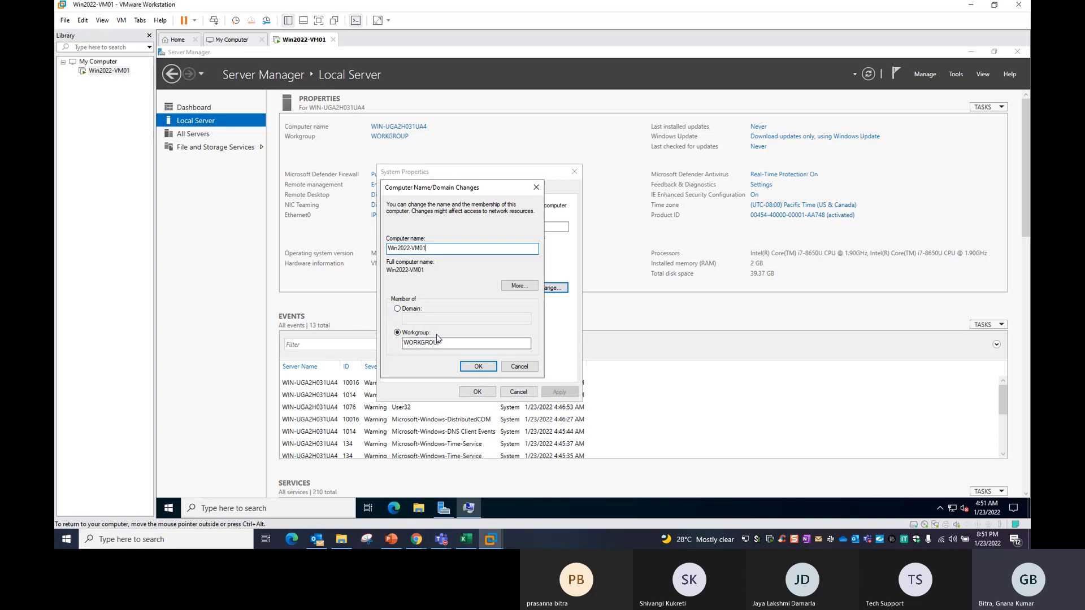
pyautogui.click(478, 368)
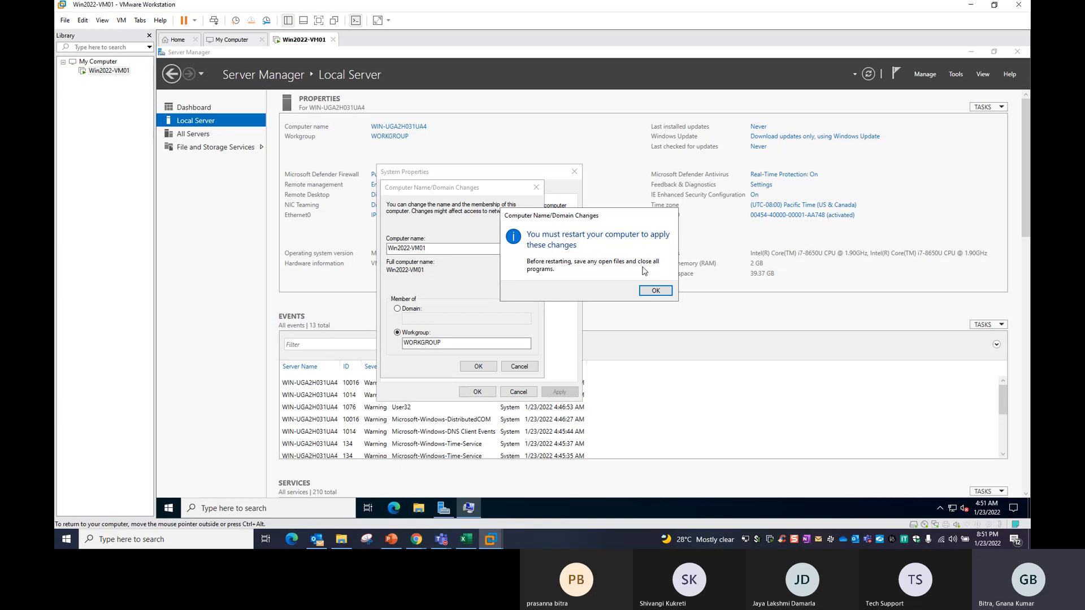
# Acknowledge the restart notice, close System Properties, and choose Restart Now.
pyautogui.click(655, 291)
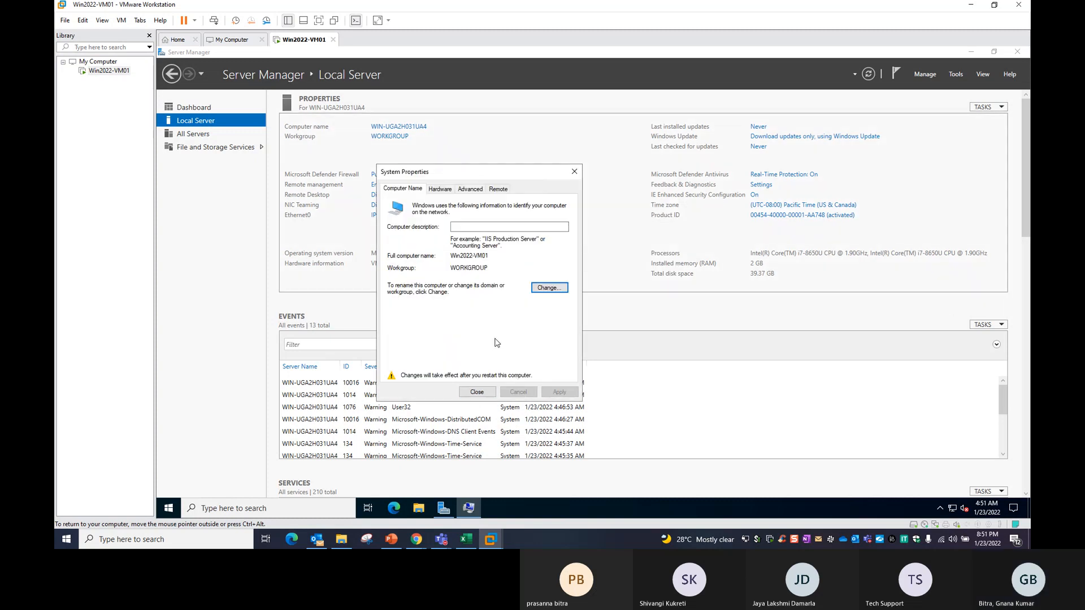
pyautogui.moveTo(477, 175); pyautogui.dragTo(593, 180)
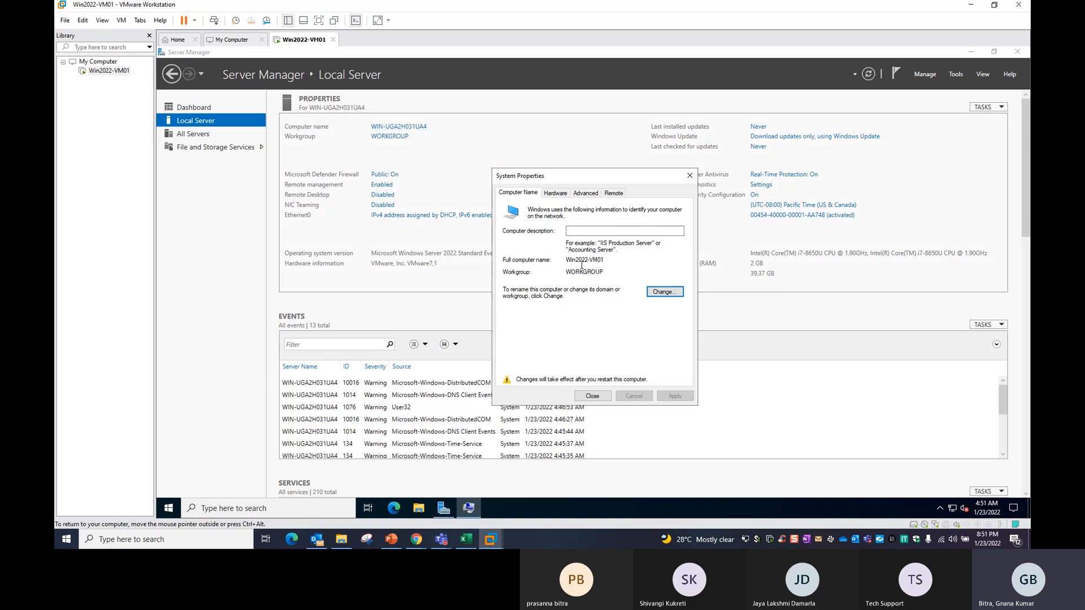
pyautogui.click(592, 397)
pyautogui.click(592, 287)
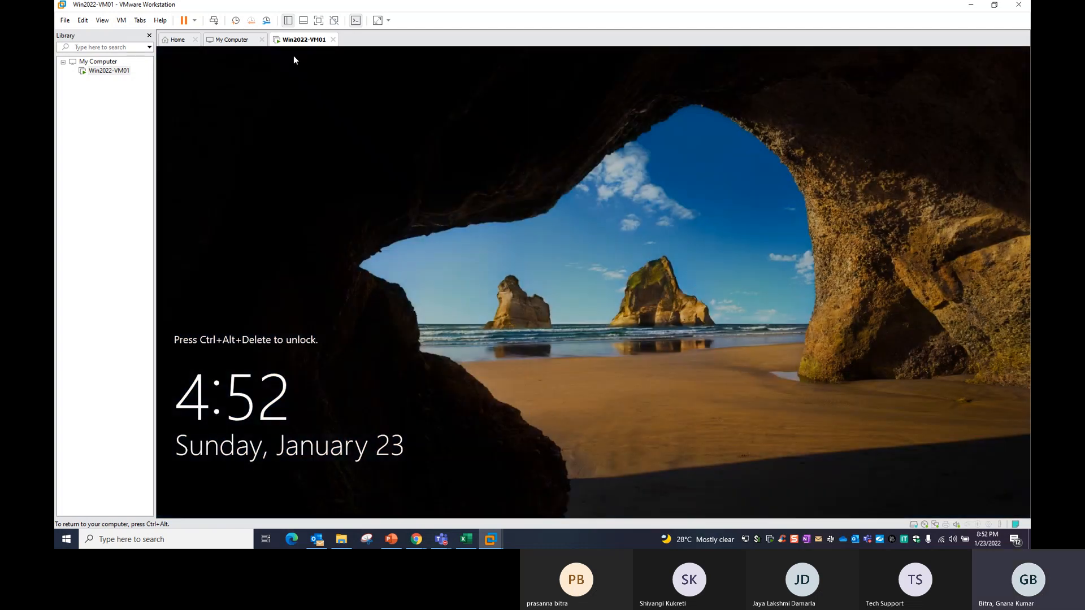
# Send Ctrl+Alt+Del to the VM and submit the Administrator password.
pyautogui.rightClick(309, 48)
pyautogui.click(334, 99)
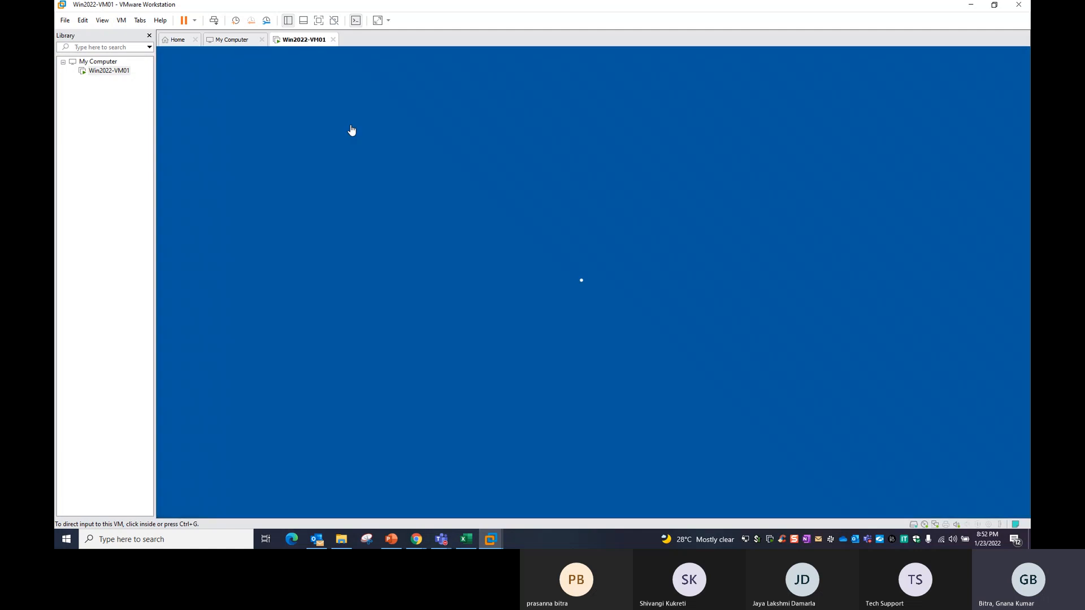
pyautogui.click(586, 323)
pyautogui.write('••')
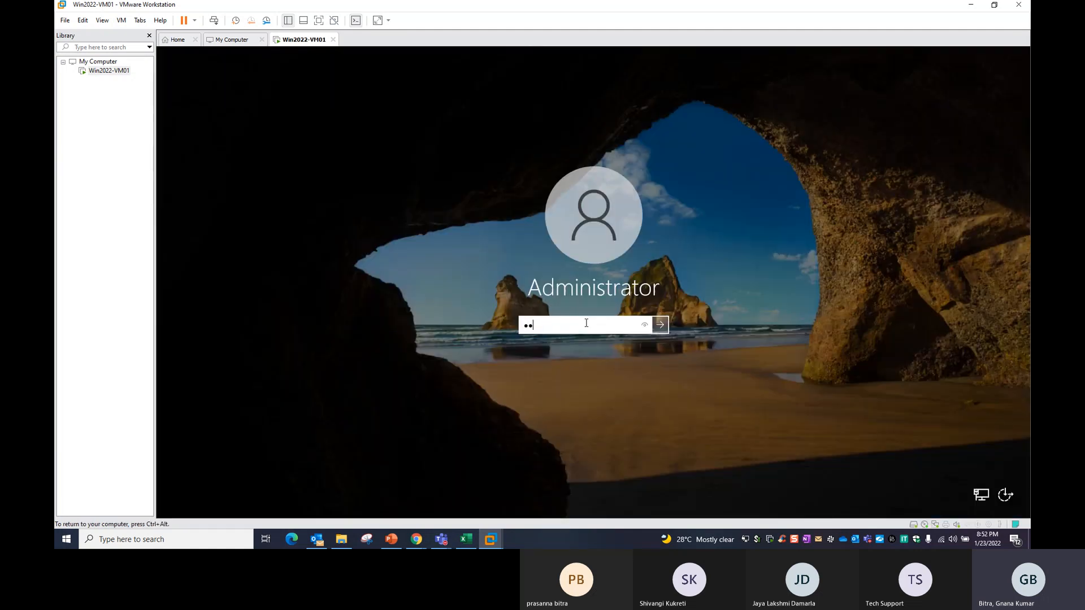
pyautogui.write('••')
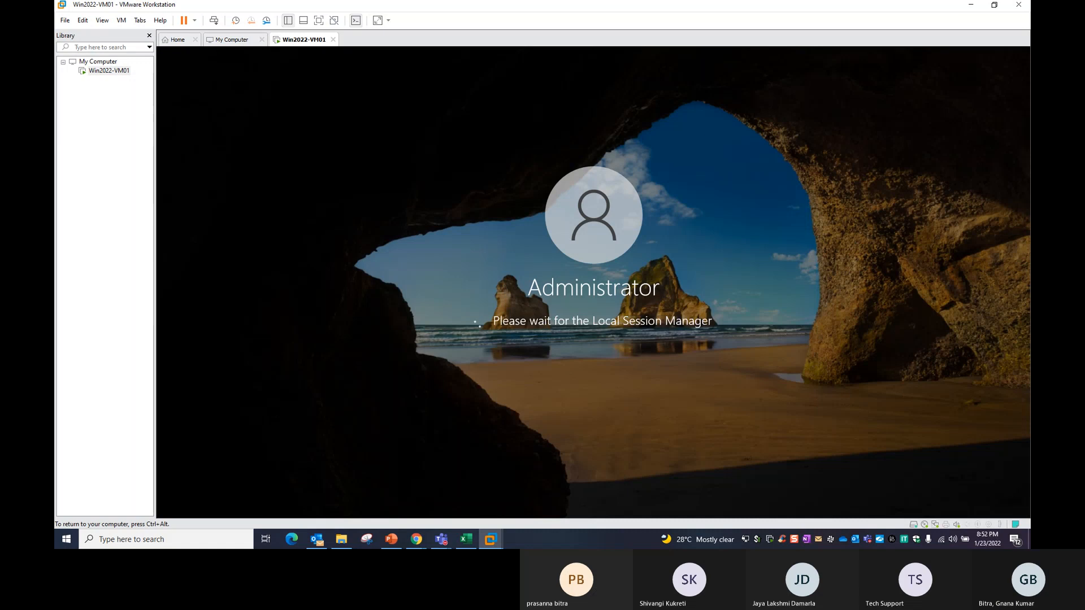
pyautogui.write('••••')
pyautogui.press('Return')
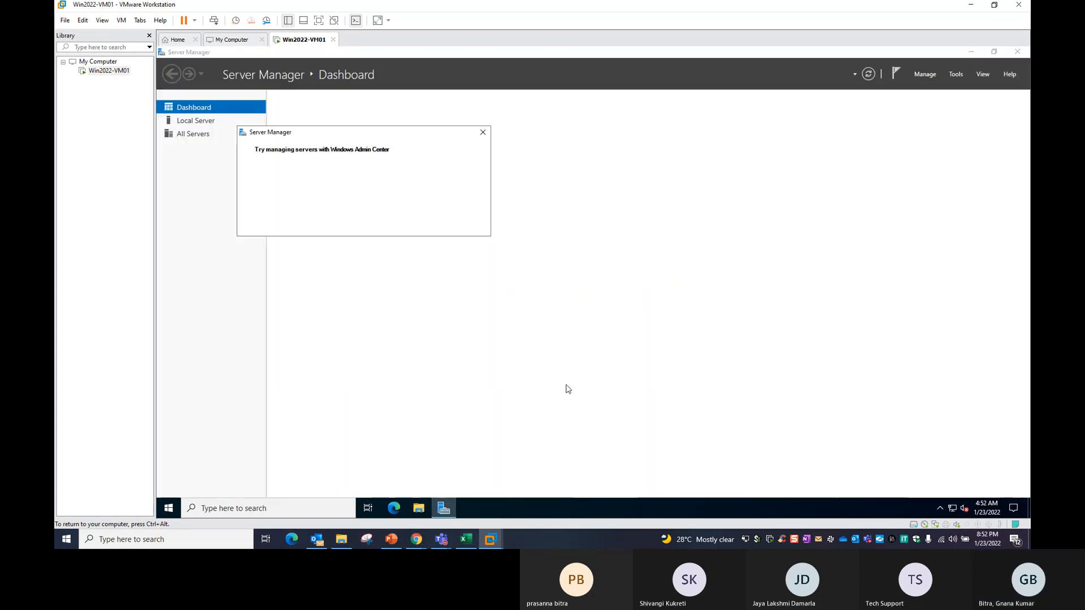
# Dismiss the Admin Center pop-up, open Local Server, and check the name in System Properties.
pyautogui.click(483, 132)
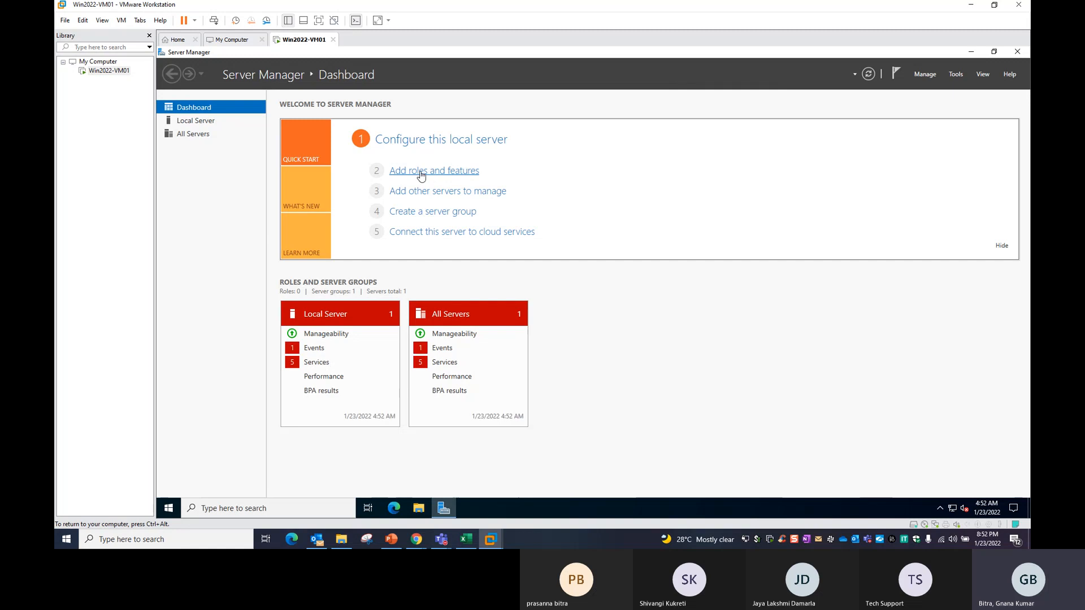
pyautogui.click(412, 141)
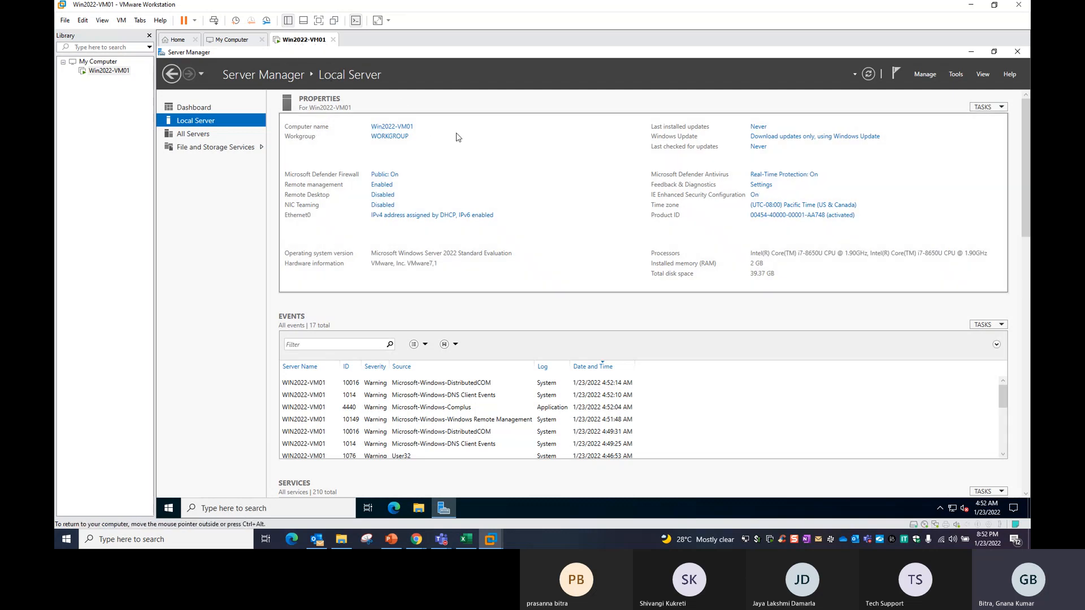
pyautogui.click(397, 126)
pyautogui.moveTo(304, 81); pyautogui.dragTo(574, 166)
pyautogui.moveTo(532, 251); pyautogui.dragTo(549, 251)
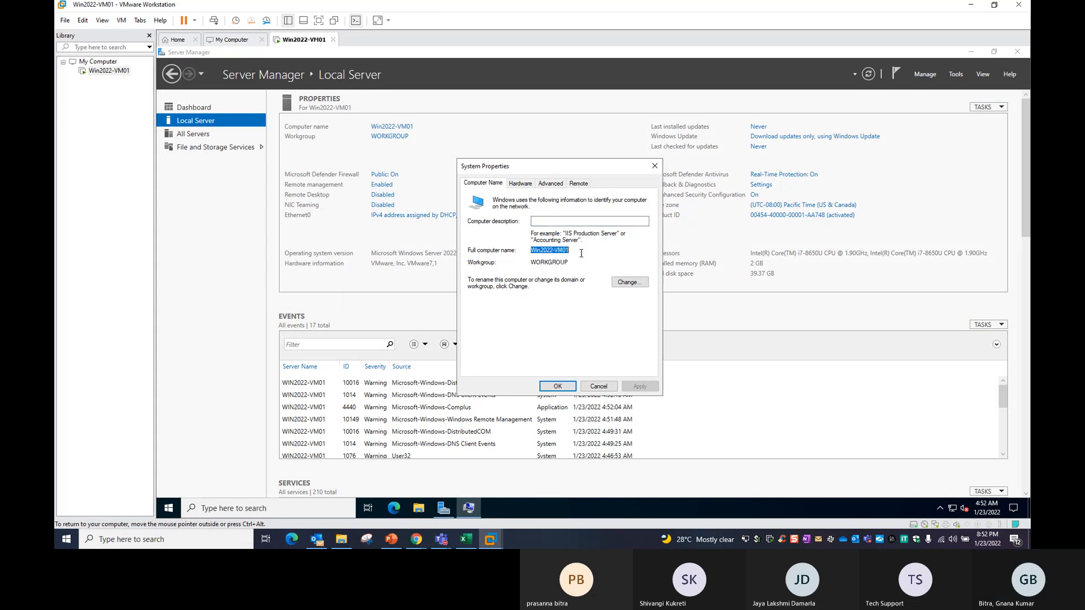
pyautogui.click(599, 386)
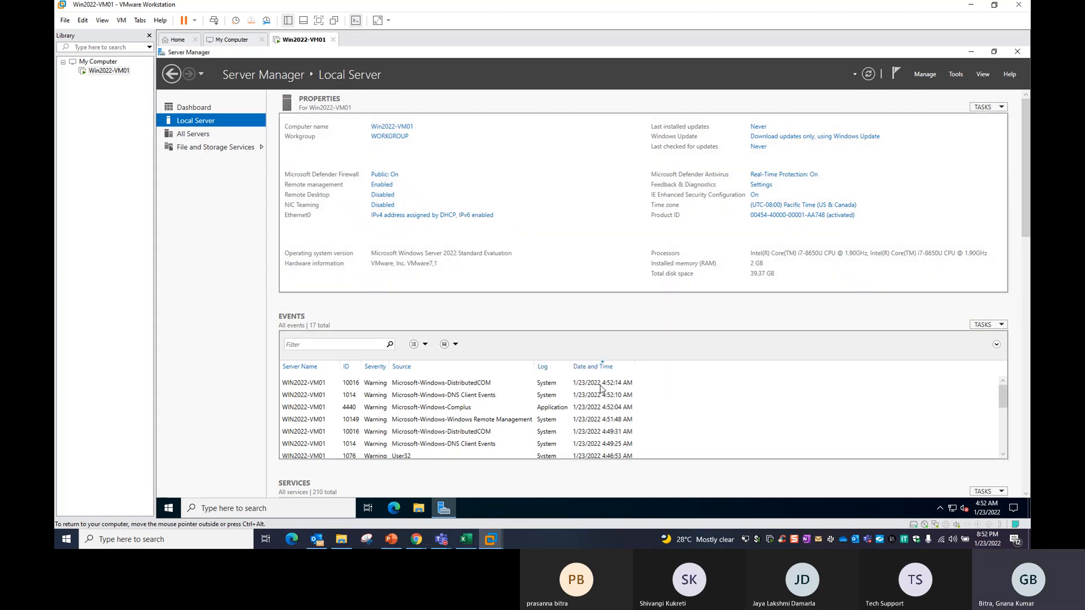
# Review the Win2022-VM01 name in the rename dialog, then cancel out of both dialogs.
pyautogui.click(373, 128)
pyautogui.moveTo(363, 110); pyautogui.dragTo(581, 152)
pyautogui.click(610, 265)
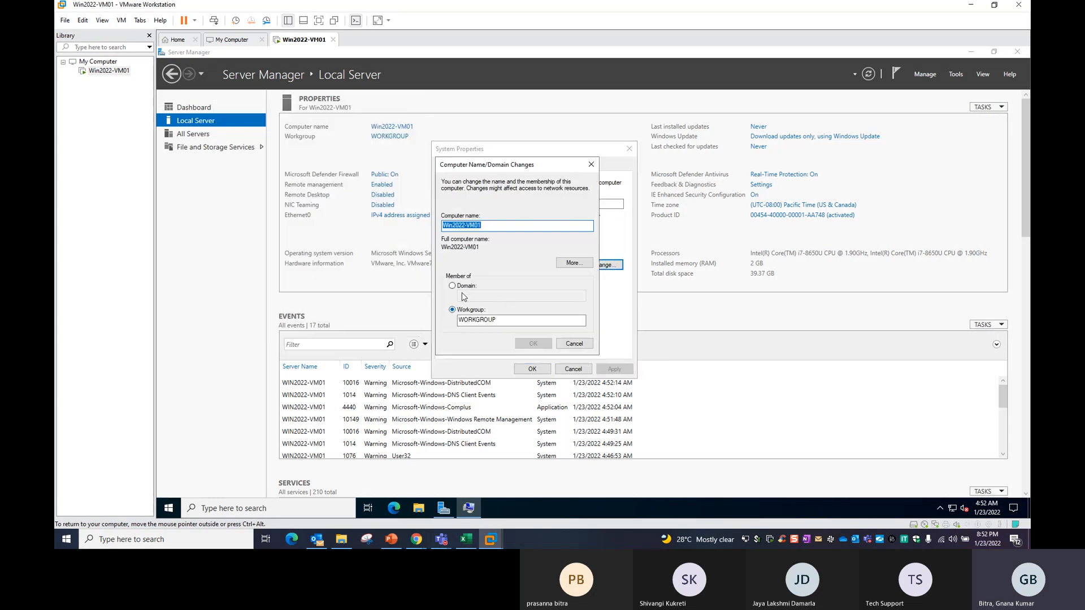
pyautogui.click(574, 343)
pyautogui.click(573, 368)
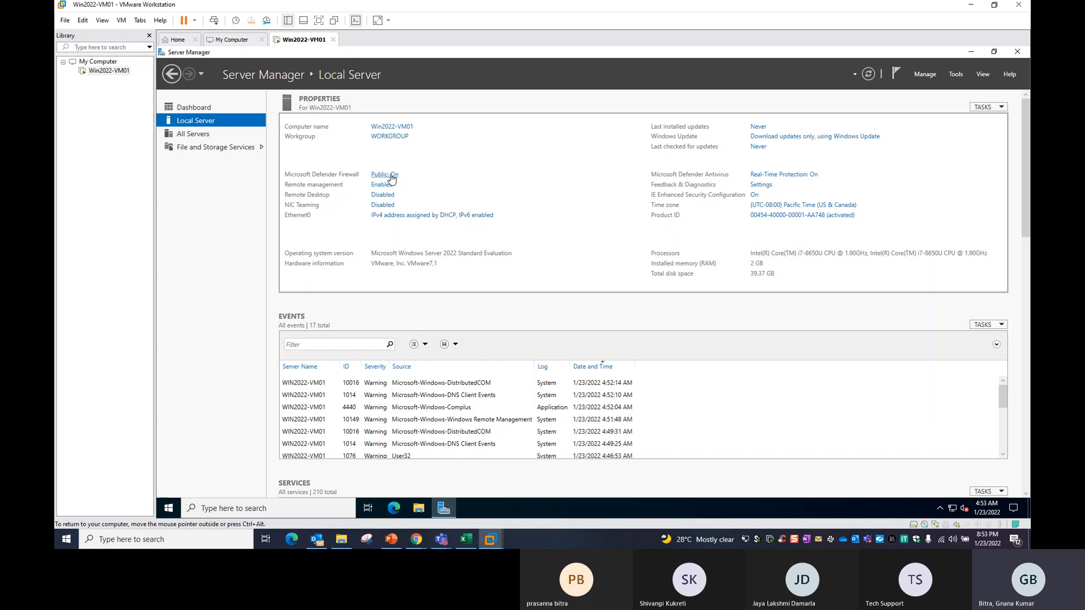
# Check the firewall status and remote management settings, closing both unchanged.
pyautogui.click(393, 175)
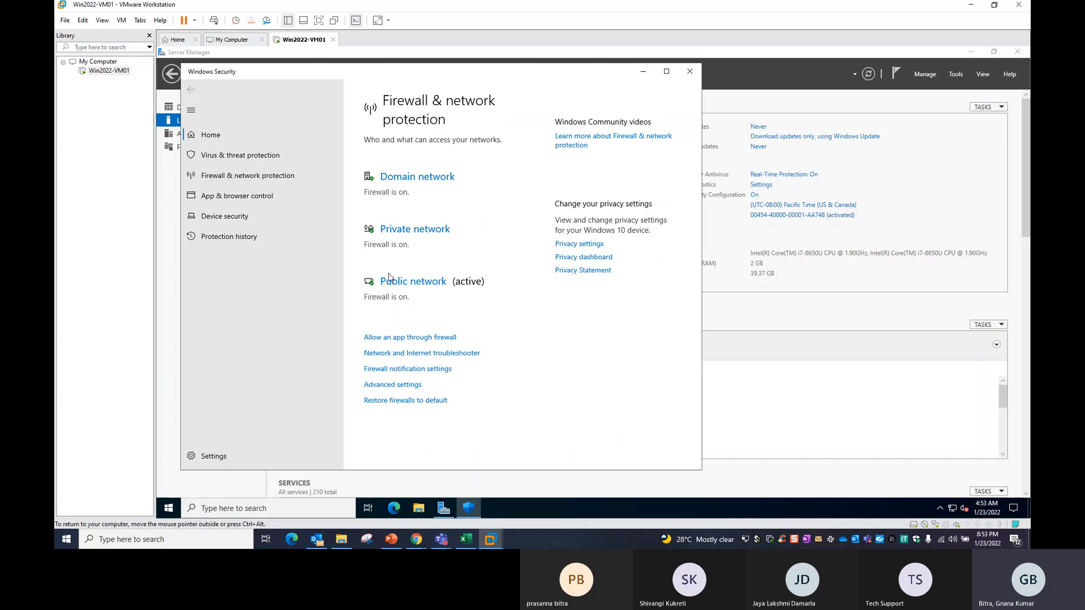
pyautogui.hotkey('alt', 'F4')
pyautogui.click(378, 187)
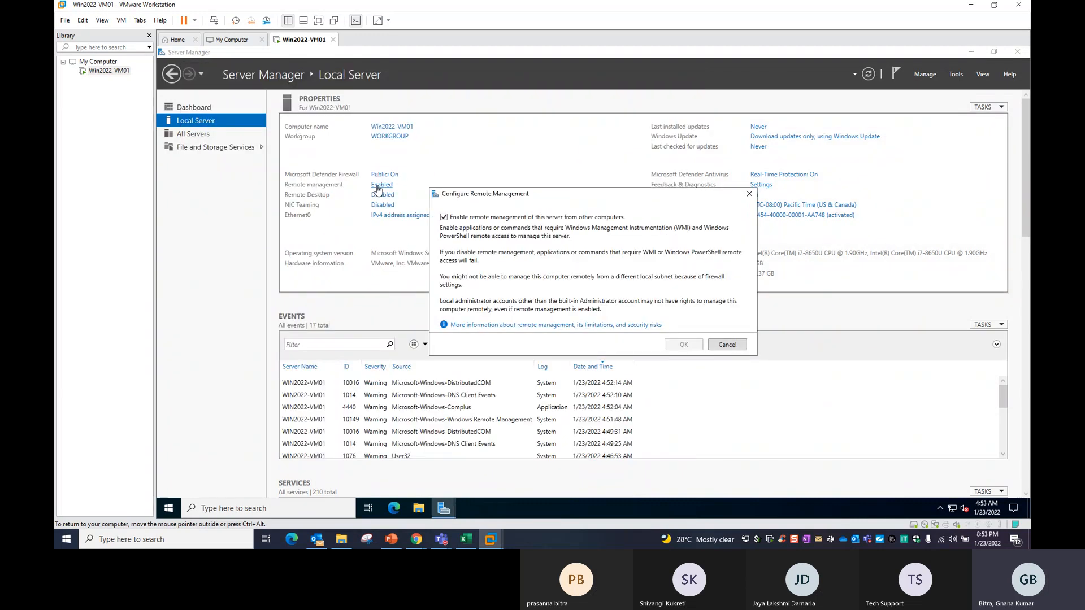
pyautogui.click(753, 192)
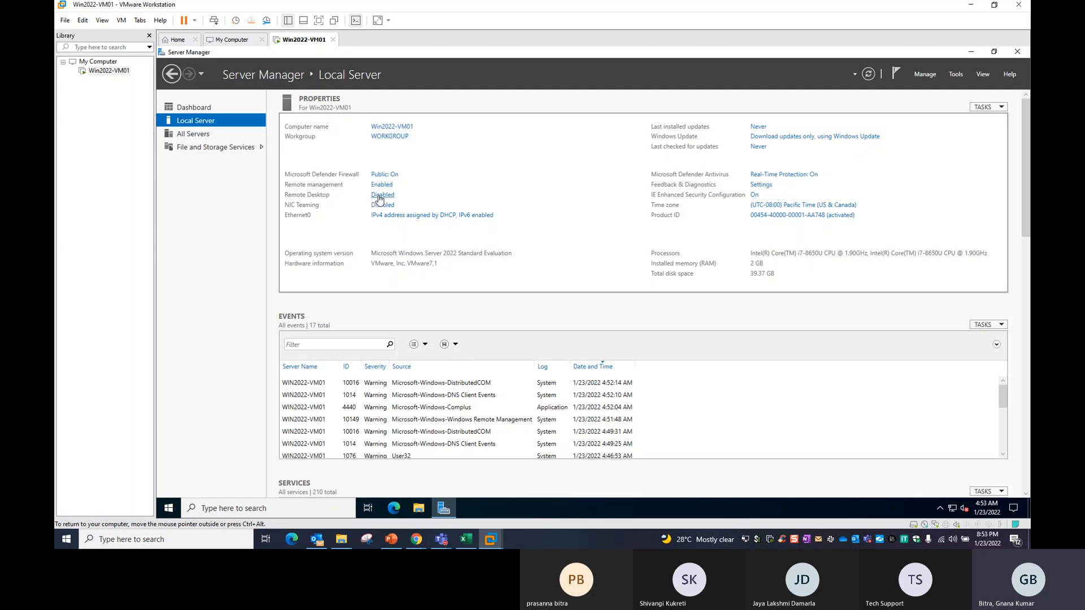
# Inspect the Remote Desktop settings without changing them, then open the VM's Windows search.
pyautogui.click(381, 195)
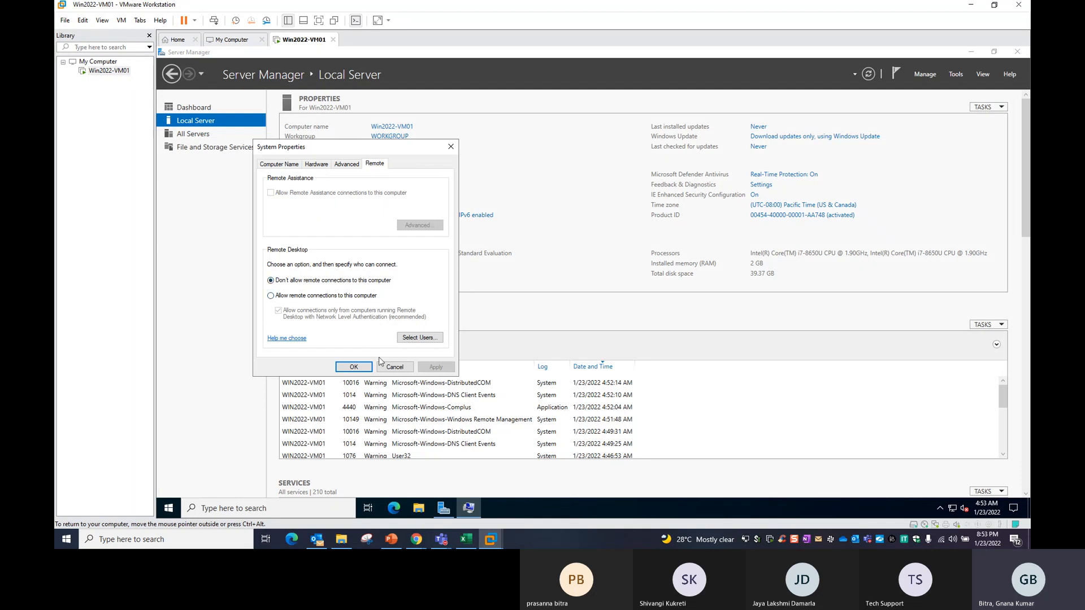
pyautogui.moveTo(411, 150); pyautogui.dragTo(647, 155)
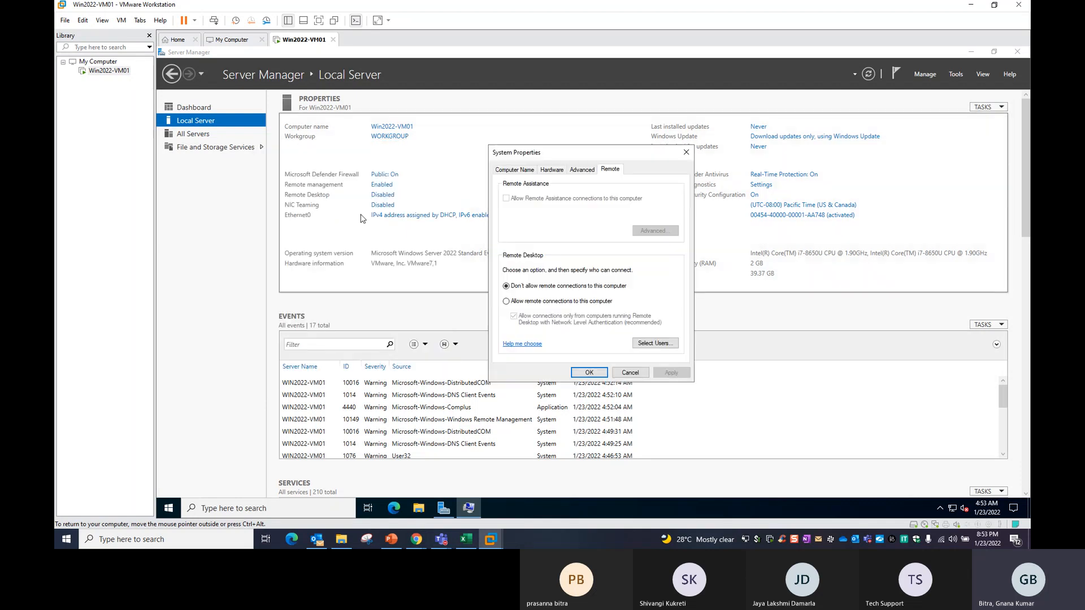
pyautogui.click(629, 372)
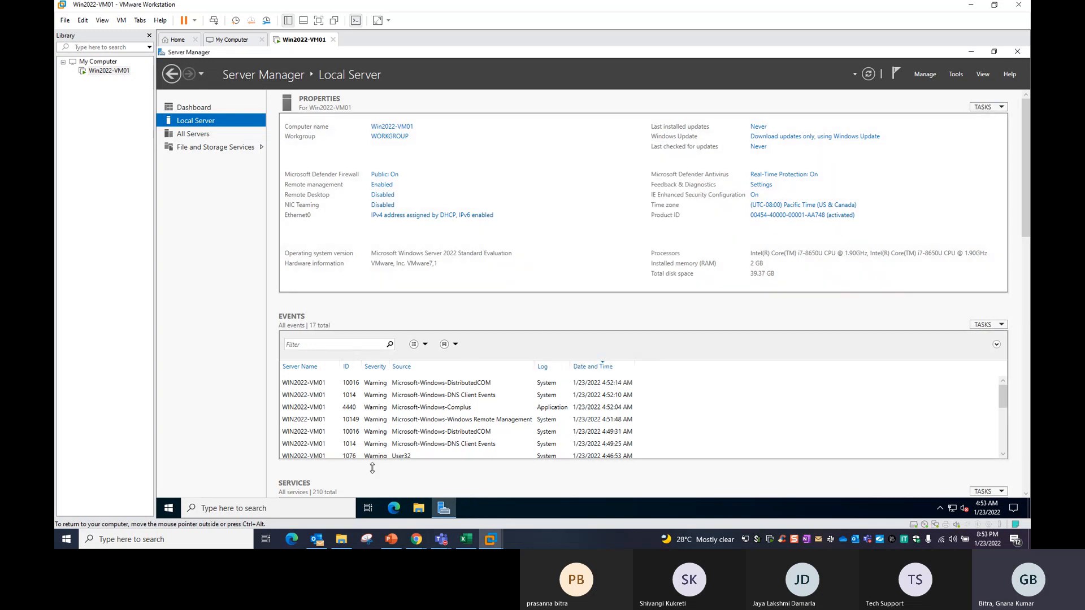
pyautogui.click(309, 509)
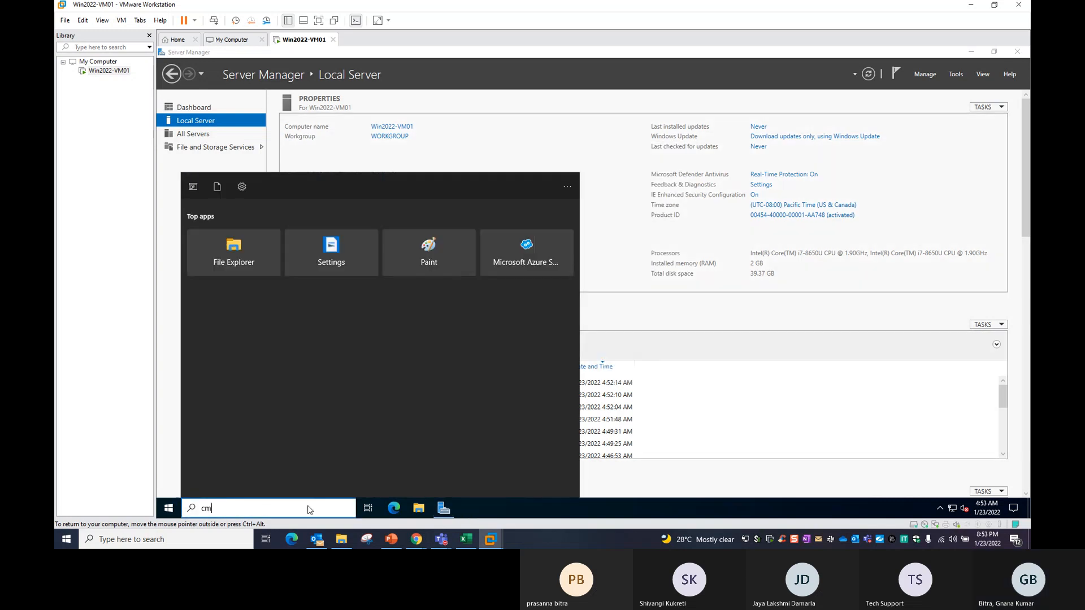
# Open an administrator Command Prompt and run hostname and ipconfig.
pyautogui.write('cmd')
pyautogui.press('Return')
pyautogui.write('hostname')
pyautogui.press('Return')
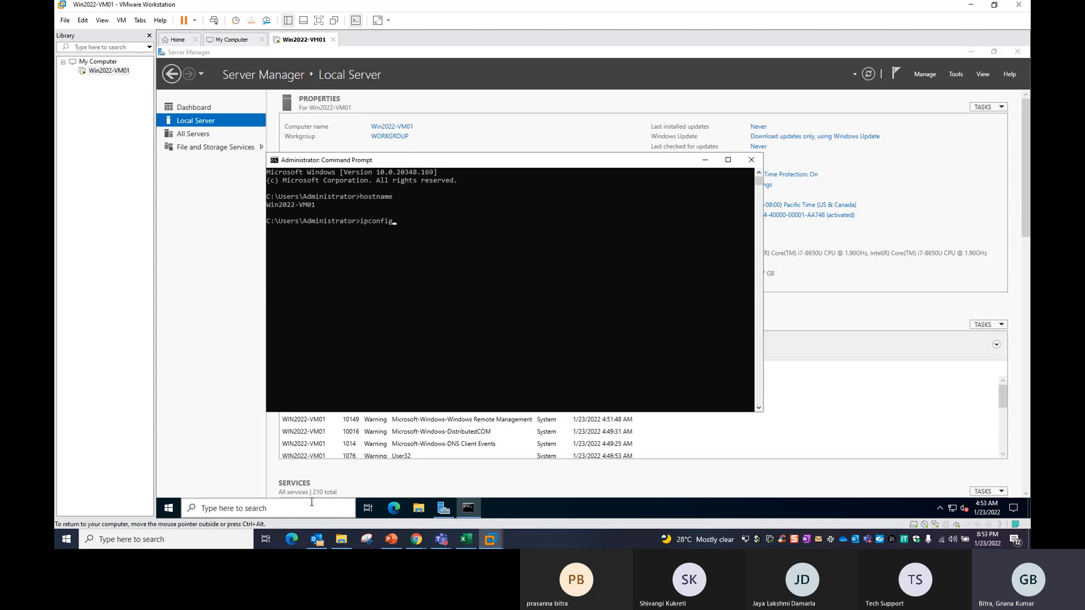
pyautogui.write('ipconfig')
pyautogui.press('Return')
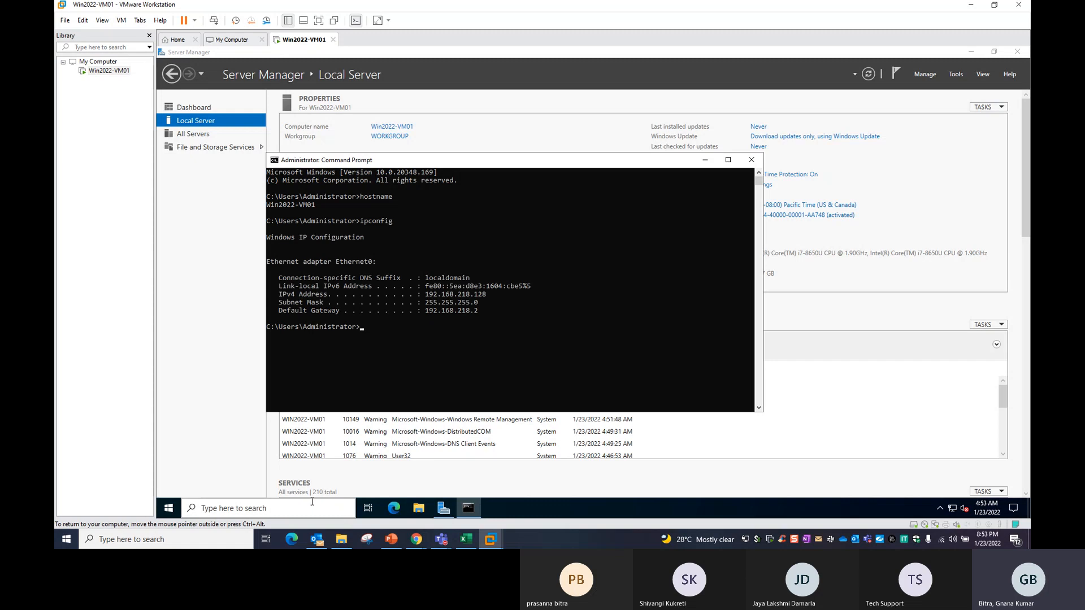
# Select the IPv4 address 192.168.218.128, move the window aside, and bring up Run with Win+R.
pyautogui.click(428, 294)
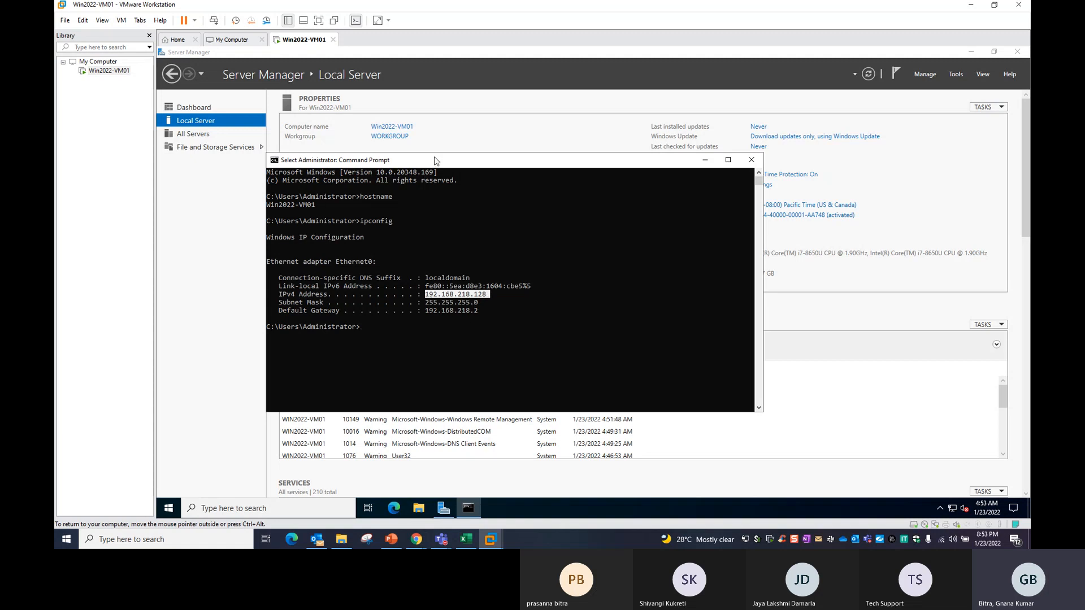
pyautogui.moveTo(436, 161); pyautogui.dragTo(608, 144)
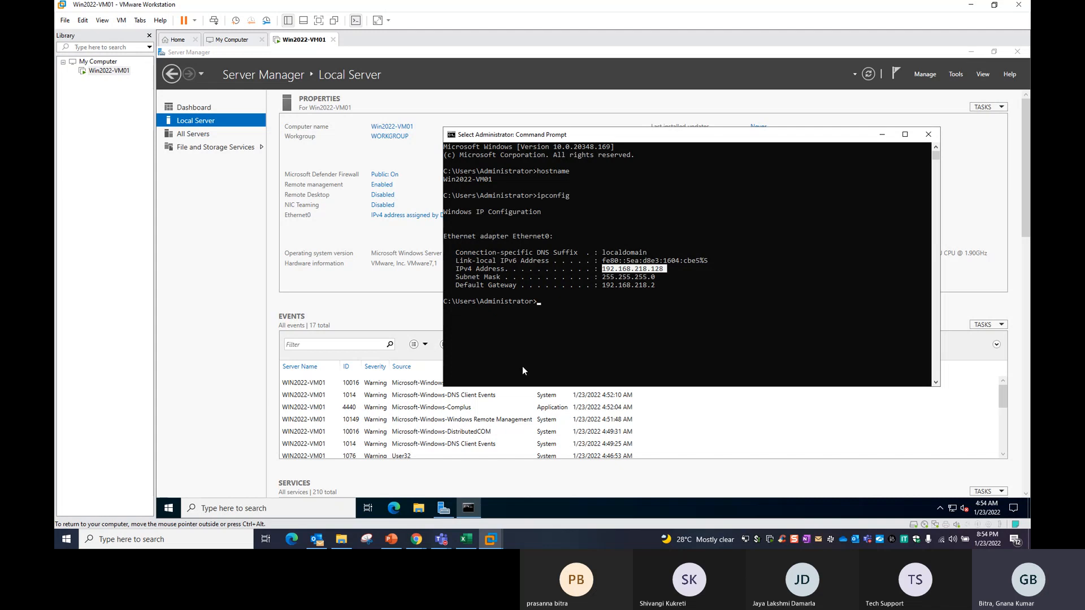
pyautogui.press('super+r')
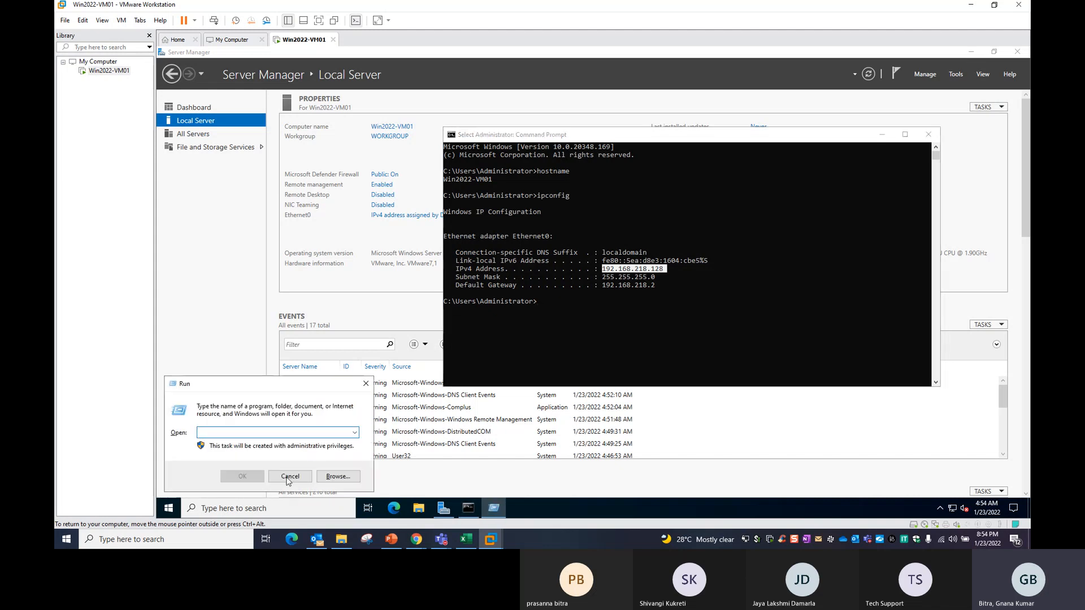
# Cancel the VM's Run box and launch MSTSC from the host's Run prompt.
pyautogui.click(289, 479)
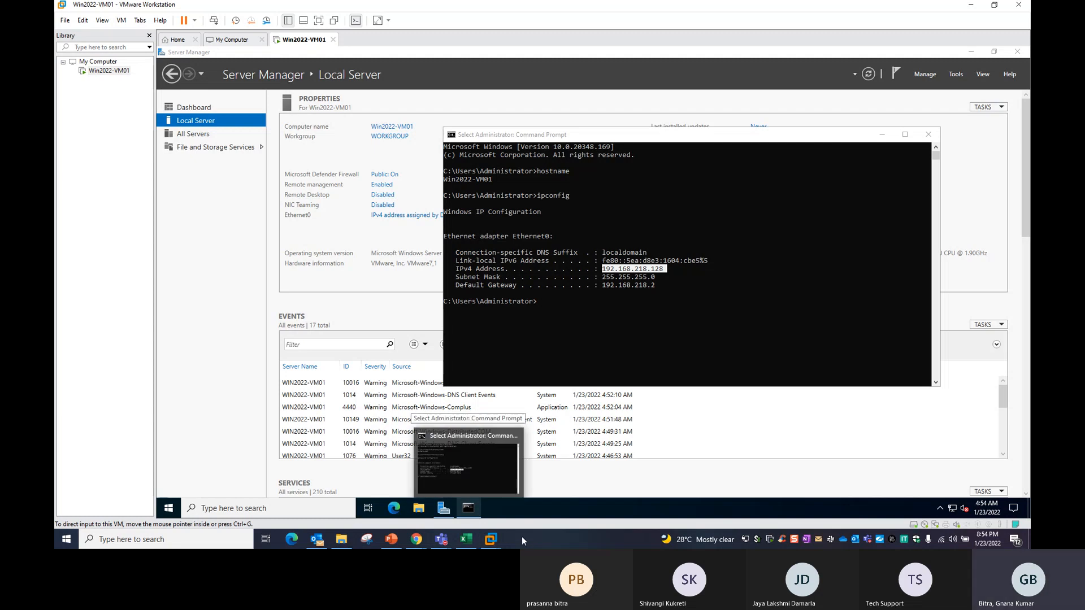
pyautogui.press('super+r')
pyautogui.moveTo(160, 427); pyautogui.dragTo(319, 314)
pyautogui.write('RU')
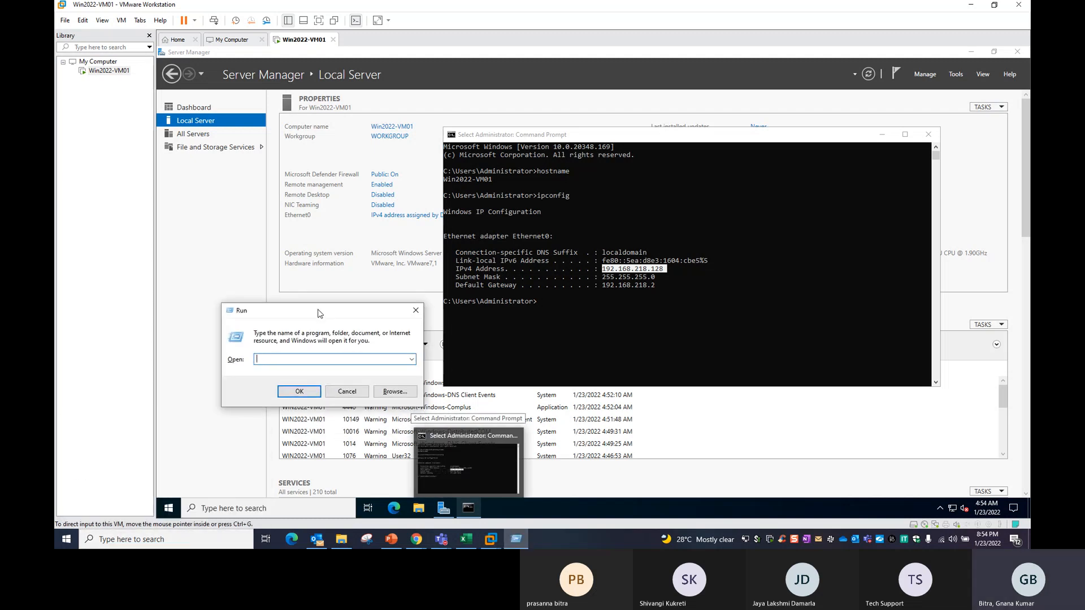
pyautogui.write('MSTSC')
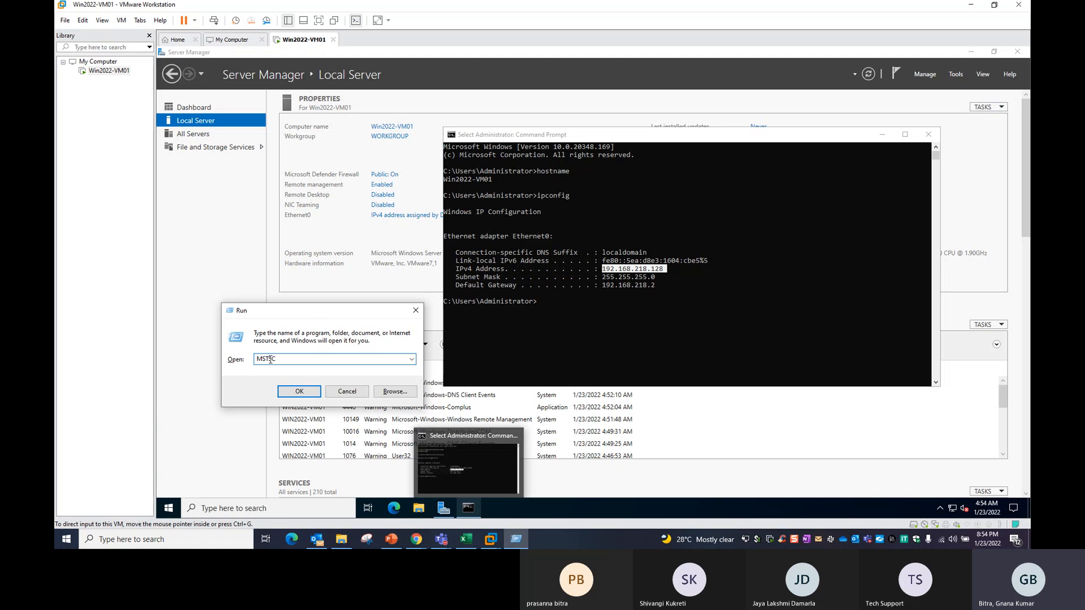
pyautogui.moveTo(274, 312); pyautogui.dragTo(299, 238)
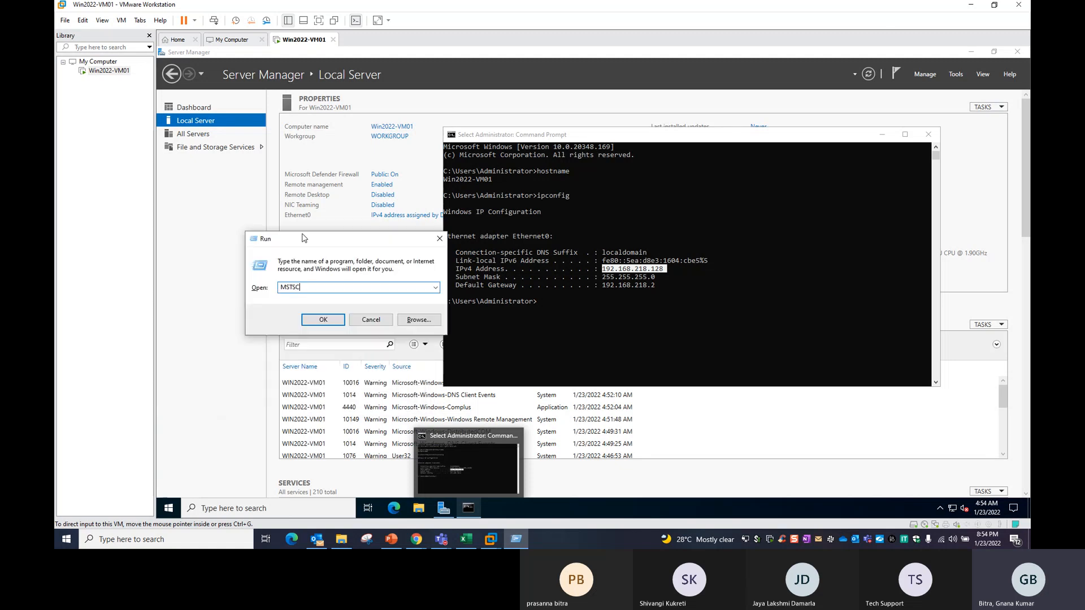
pyautogui.click(322, 317)
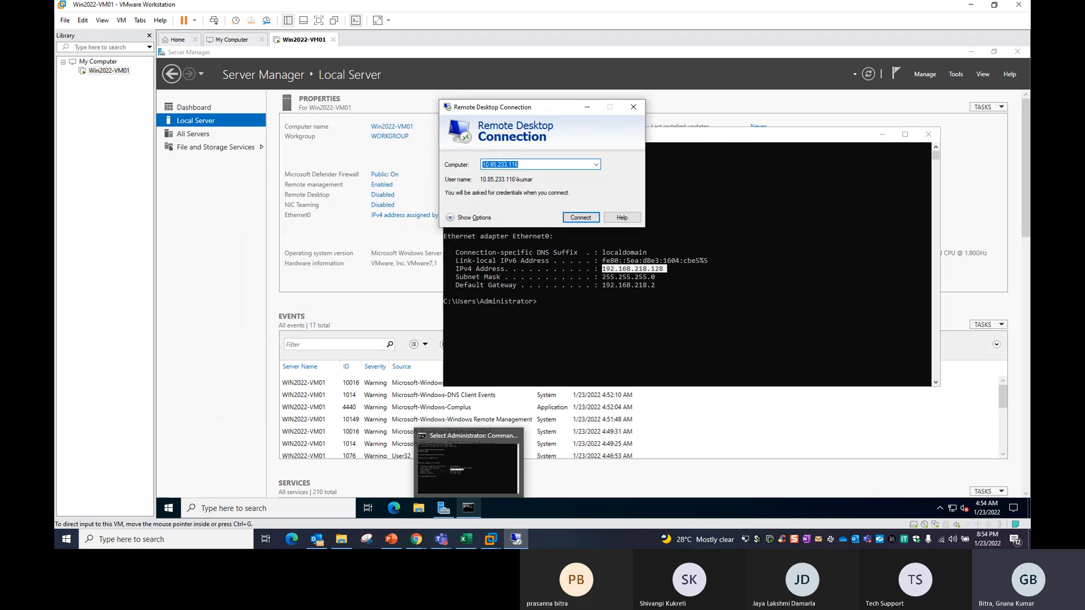
# Replace the Remote Desktop Connection computer address with 192.168.218.128.
pyautogui.moveTo(529, 107); pyautogui.dragTo(420, 163)
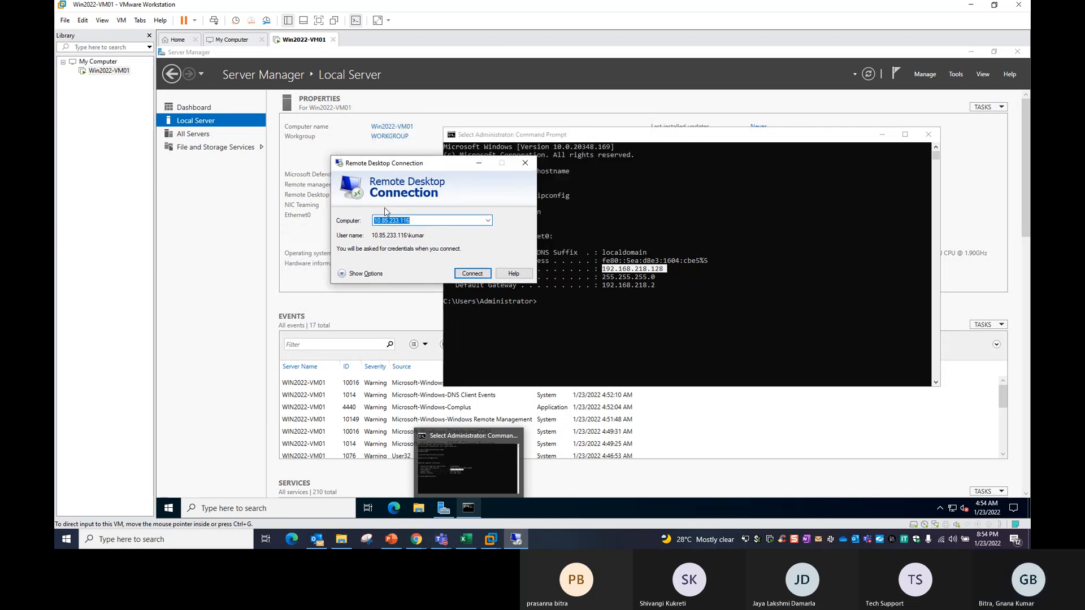
pyautogui.click(421, 220)
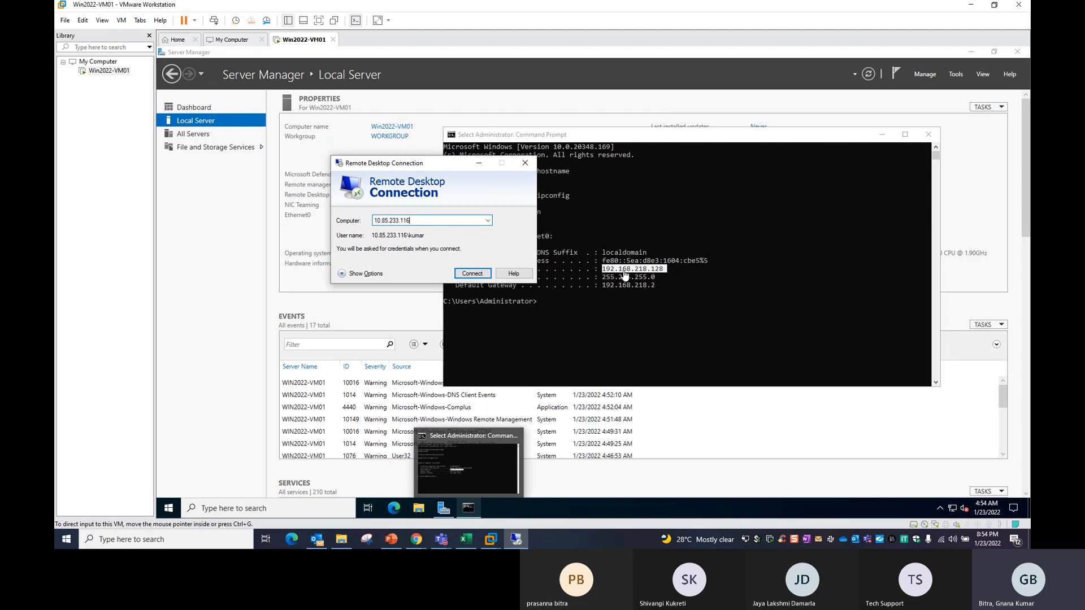
pyautogui.moveTo(442, 221); pyautogui.dragTo(339, 209)
pyautogui.write('1')
pyautogui.write('92.168.218.128')
# Connect to 192.168.218.128 and accept the trust prompt; after the failure, return to the VM window.
pyautogui.click(472, 274)
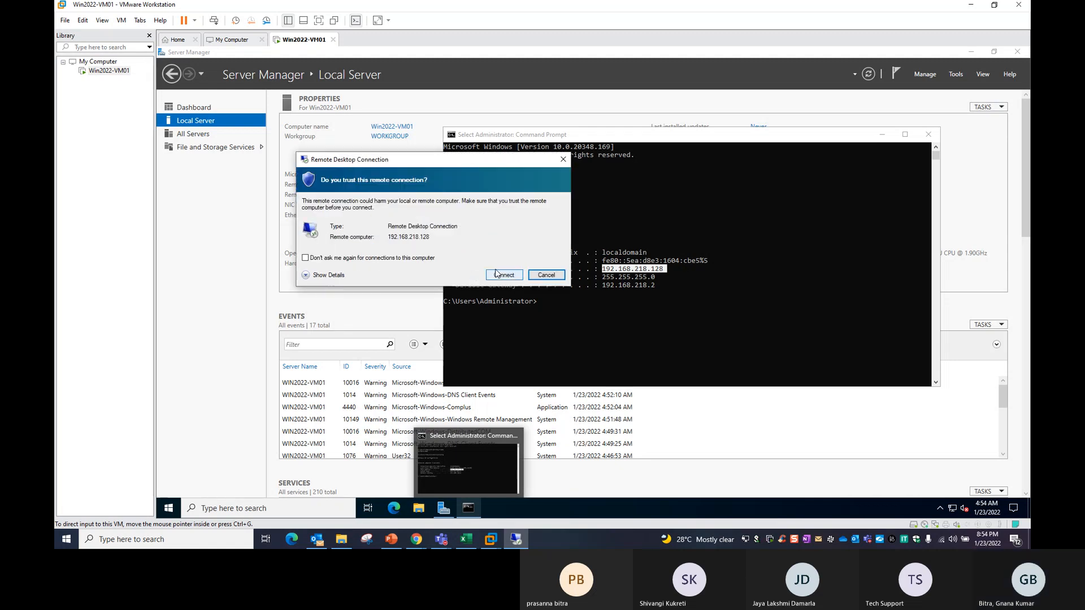
pyautogui.click(497, 276)
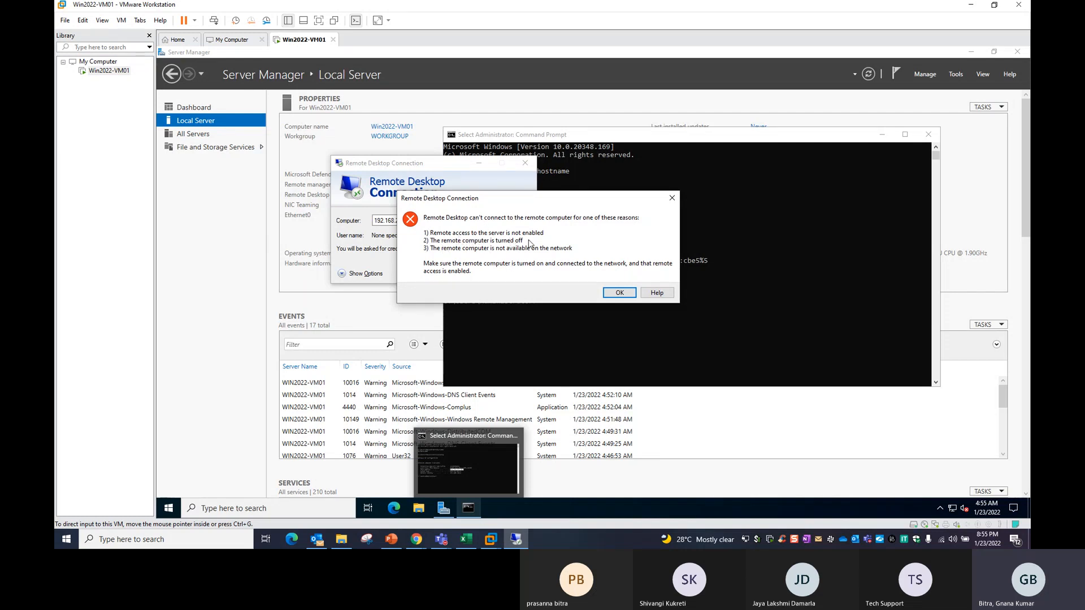
pyautogui.click(248, 296)
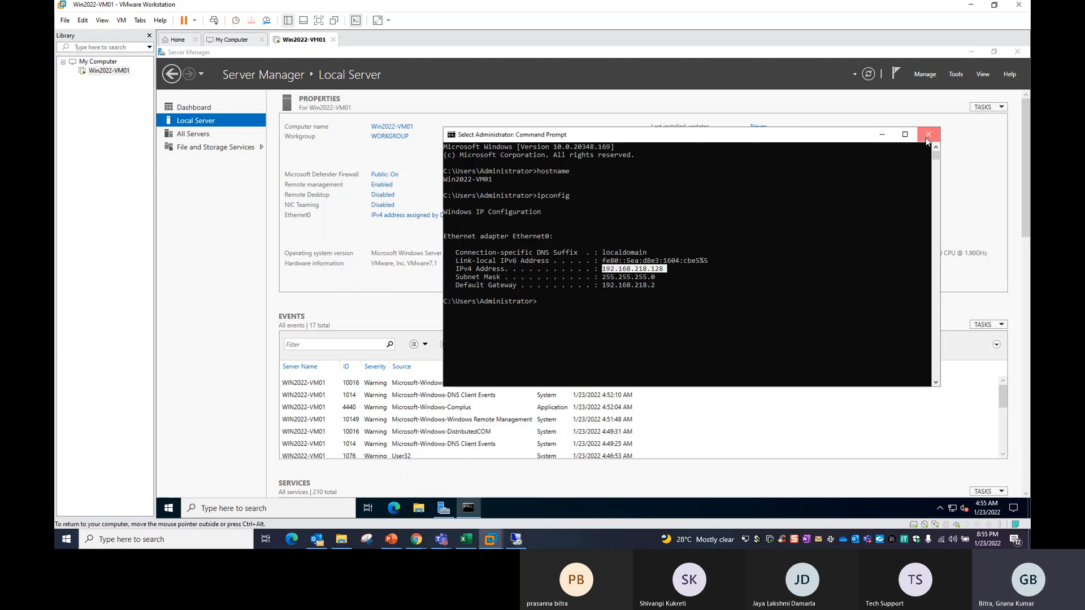
# Close Command Prompt and set Remote Desktop to 'Allow remote connections to this computer', accepting the firewall warning.
pyautogui.click(928, 135)
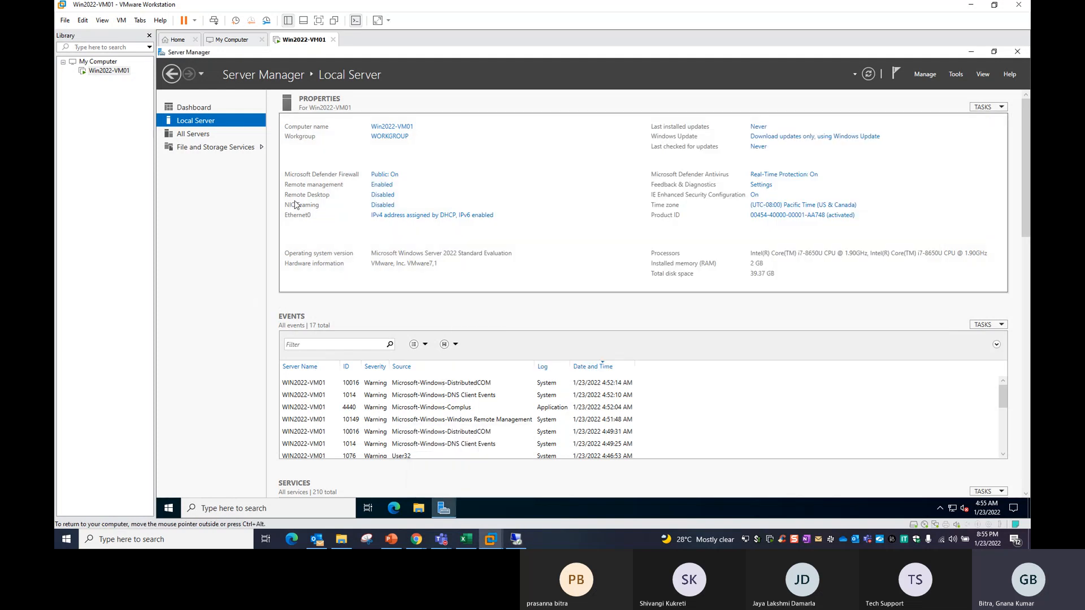
pyautogui.click(382, 196)
pyautogui.click(265, 231)
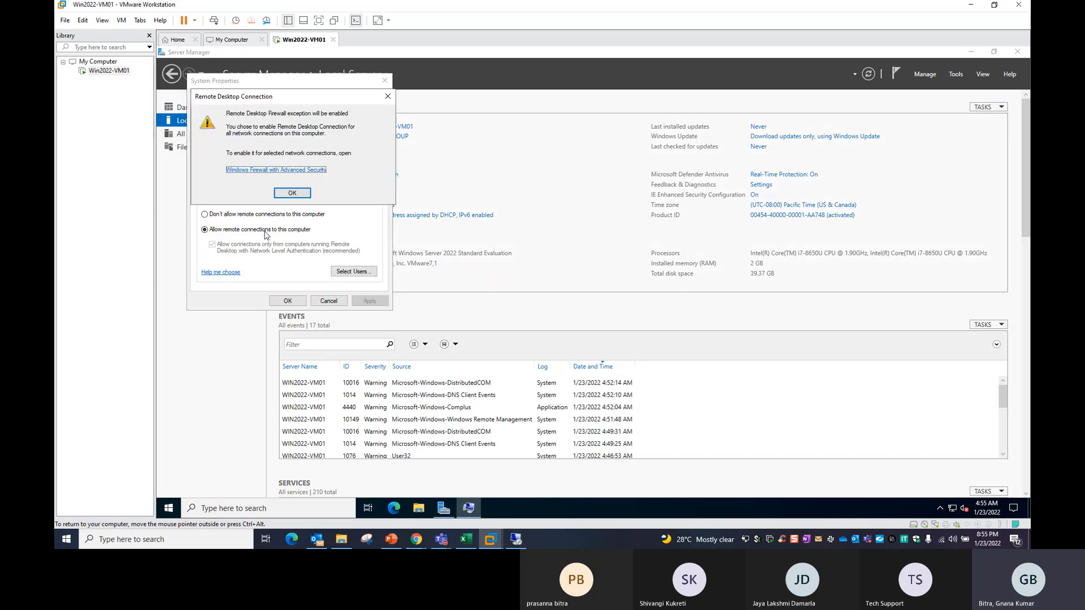
pyautogui.click(292, 193)
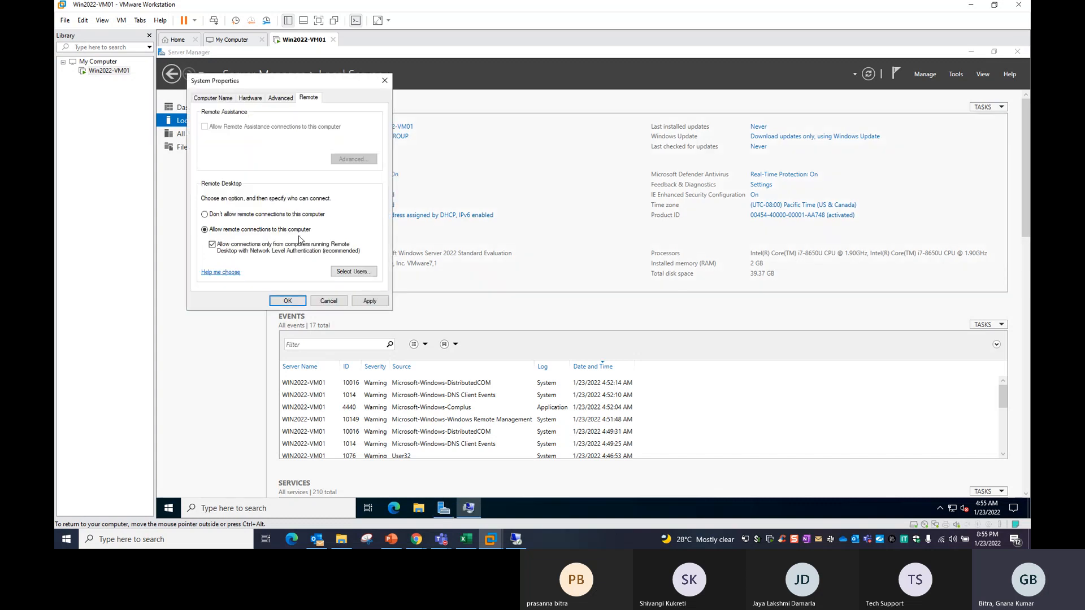
# Apply the setting, refresh Server Manager to show Remote Desktop Enabled, dismiss the error, and retry connecting.
pyautogui.click(289, 301)
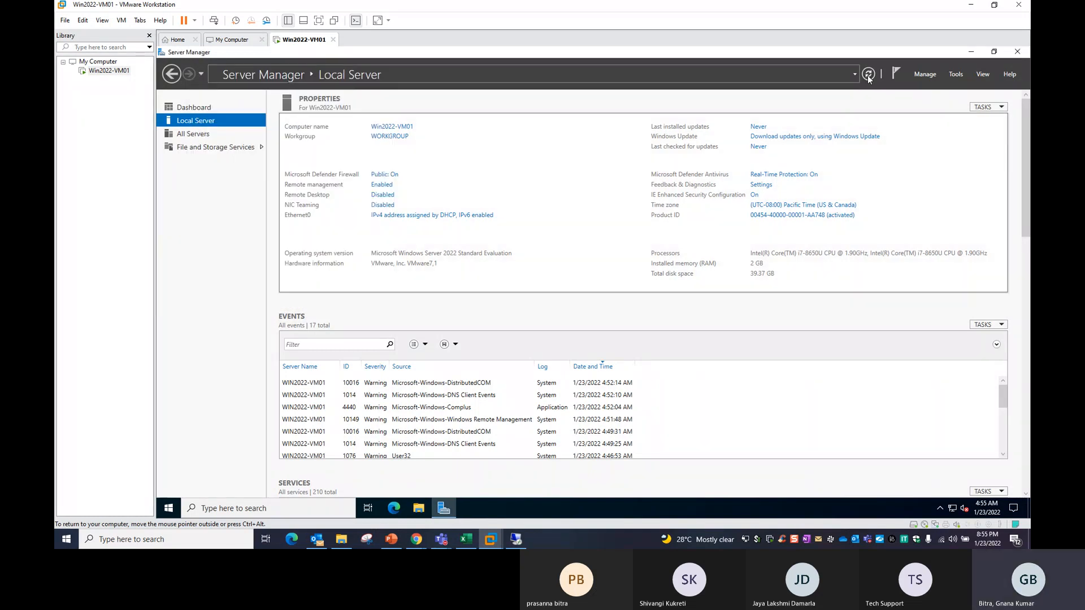
pyautogui.click(869, 76)
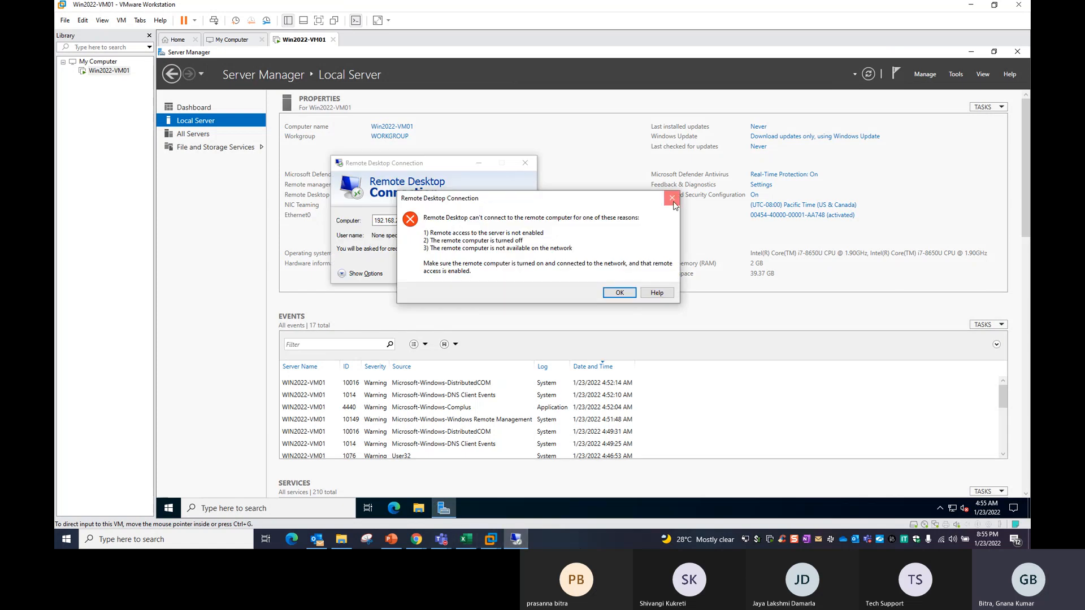
pyautogui.click(672, 199)
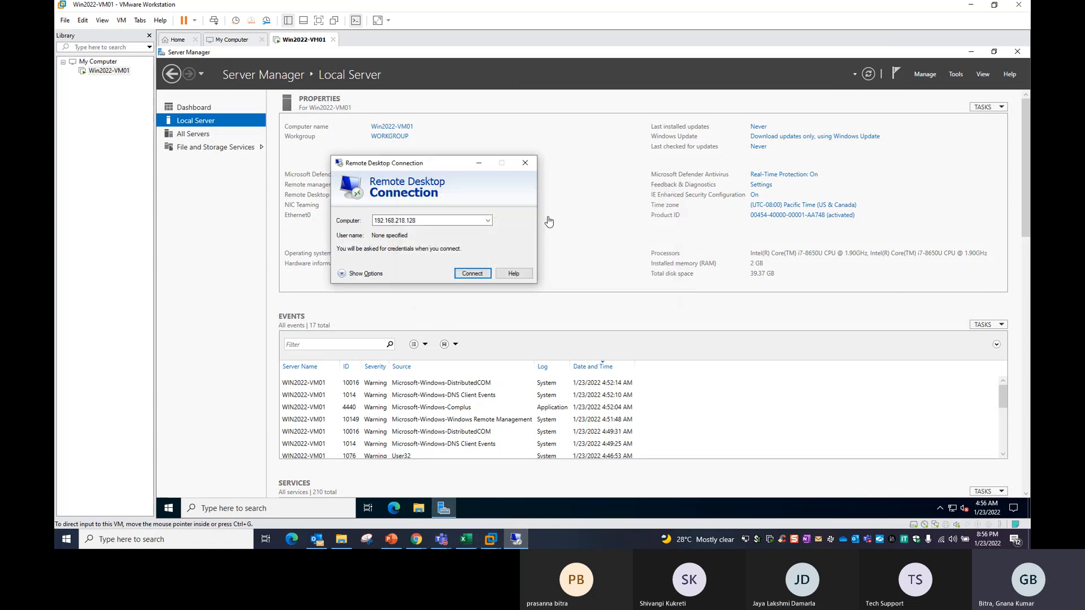
pyautogui.moveTo(464, 166); pyautogui.dragTo(546, 183)
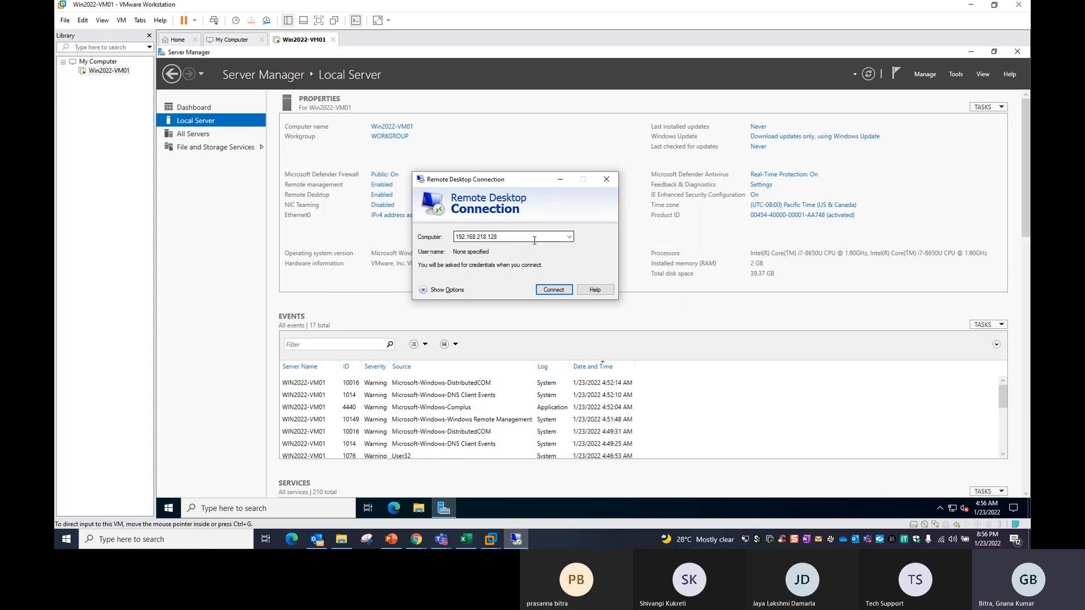
pyautogui.click(546, 292)
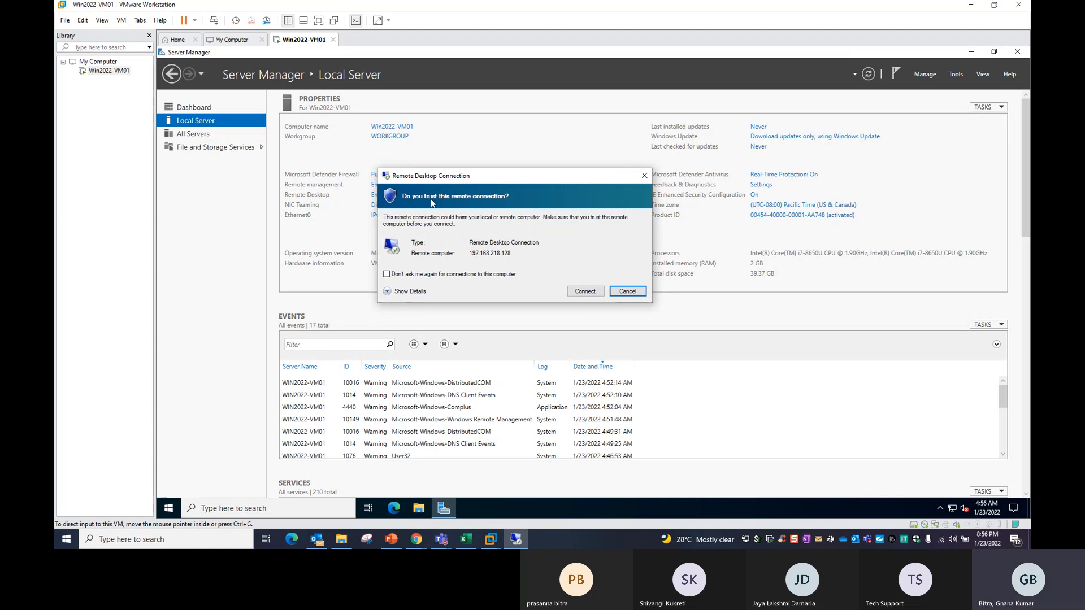
# Accept the trust prompt and choose to sign in with a different account.
pyautogui.click(586, 291)
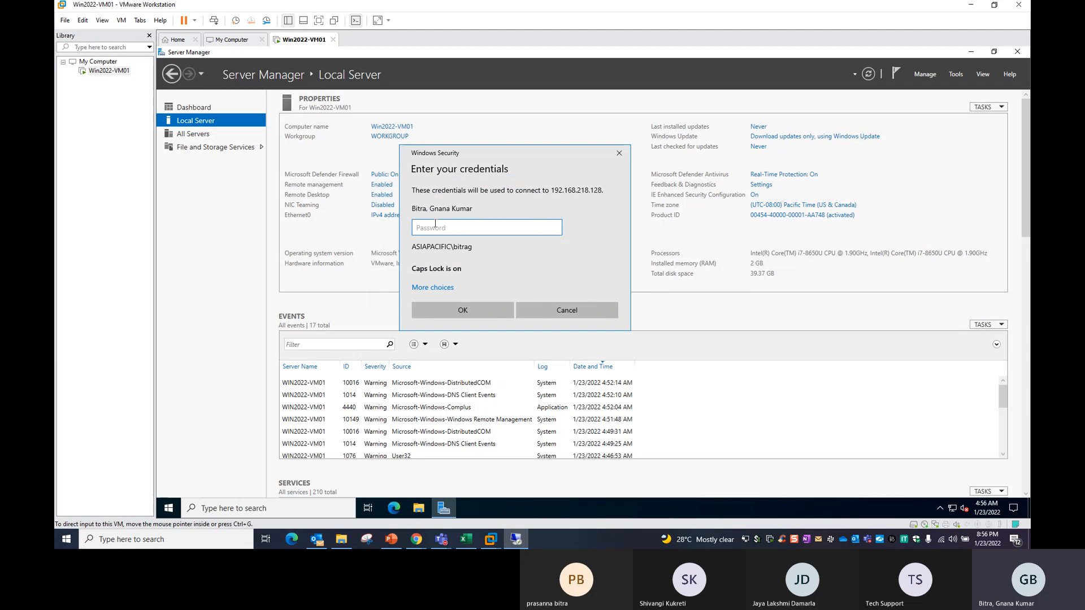
pyautogui.click(439, 287)
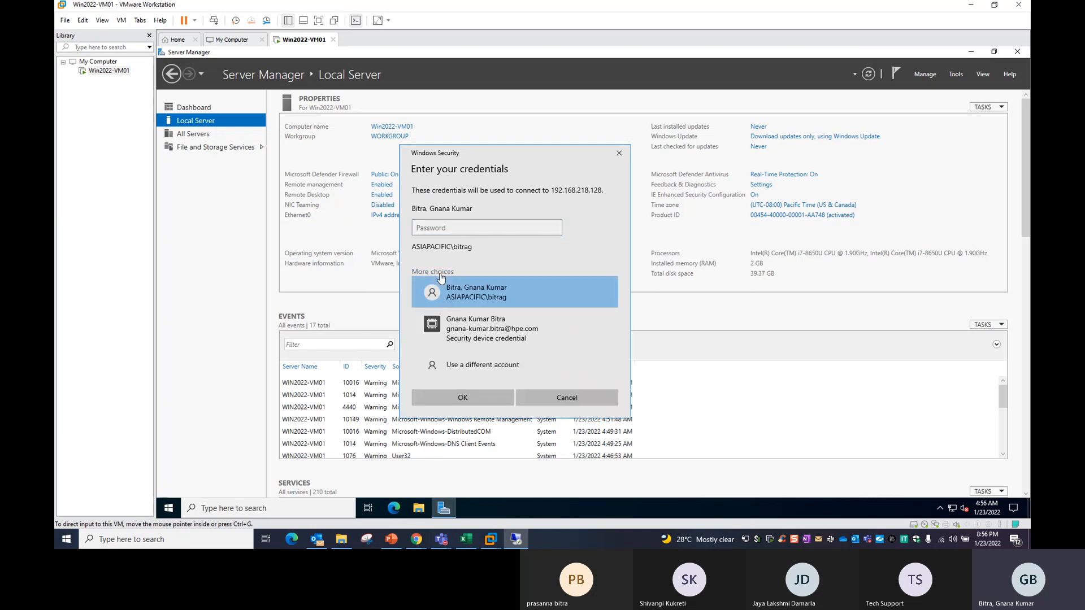
pyautogui.click(466, 365)
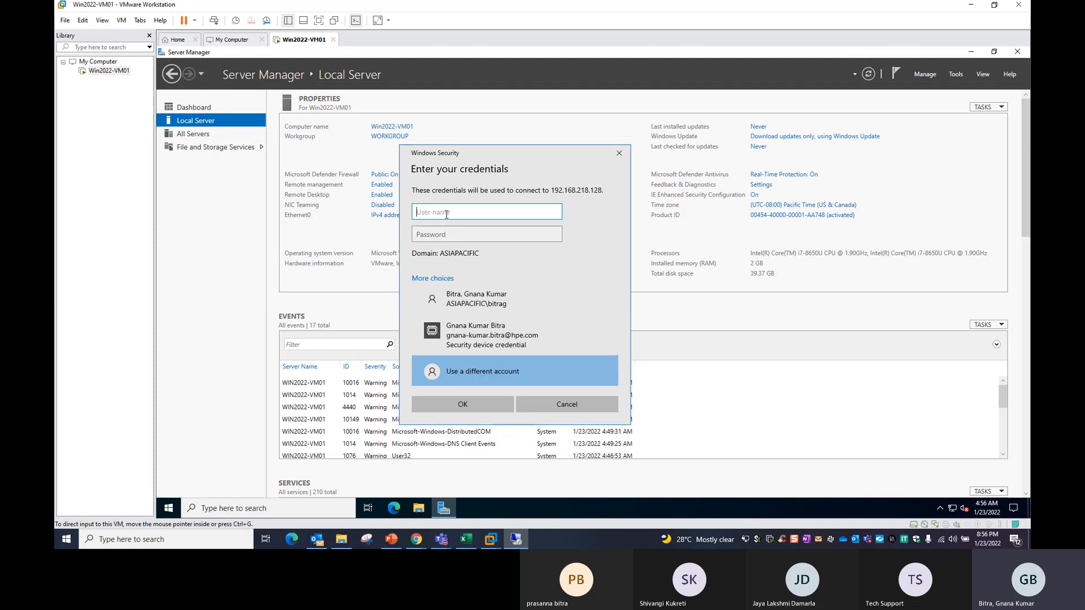
# Sign in as administrator with the server's password and accept the certificate warning.
pyautogui.write('.\\')
pyautogui.press('BackSpace')
pyautogui.press('BackSpace')
pyautogui.write('ADMIN')
pyautogui.press('BackSpace')
pyautogui.press('BackSpace')
pyautogui.press('BackSpace')
pyautogui.press('BackSpace')
pyautogui.write('administrato')
pyautogui.press('Tab')
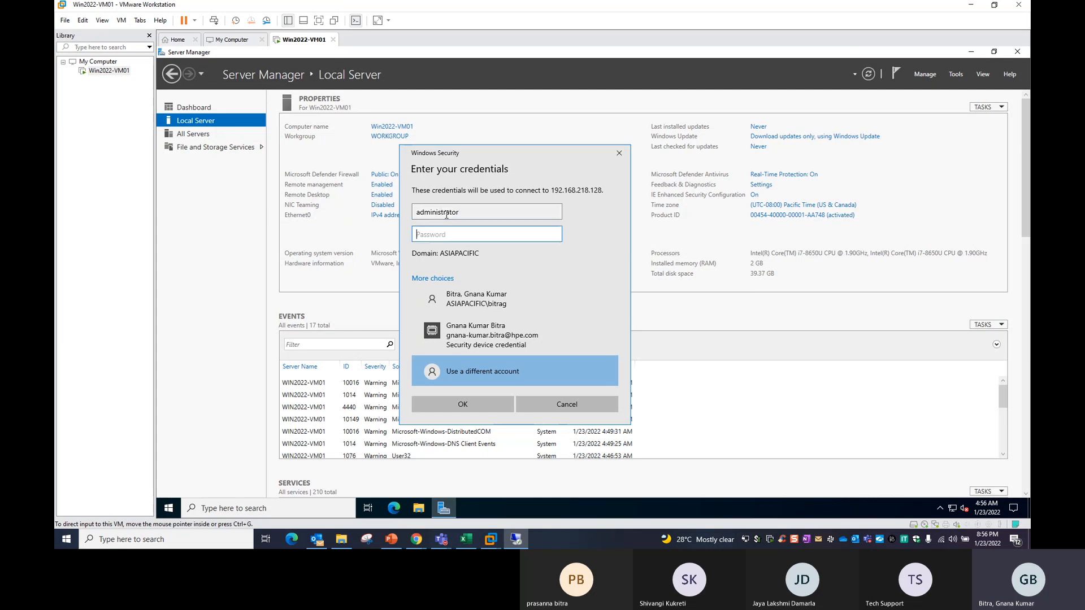
pyautogui.write('•••••••')
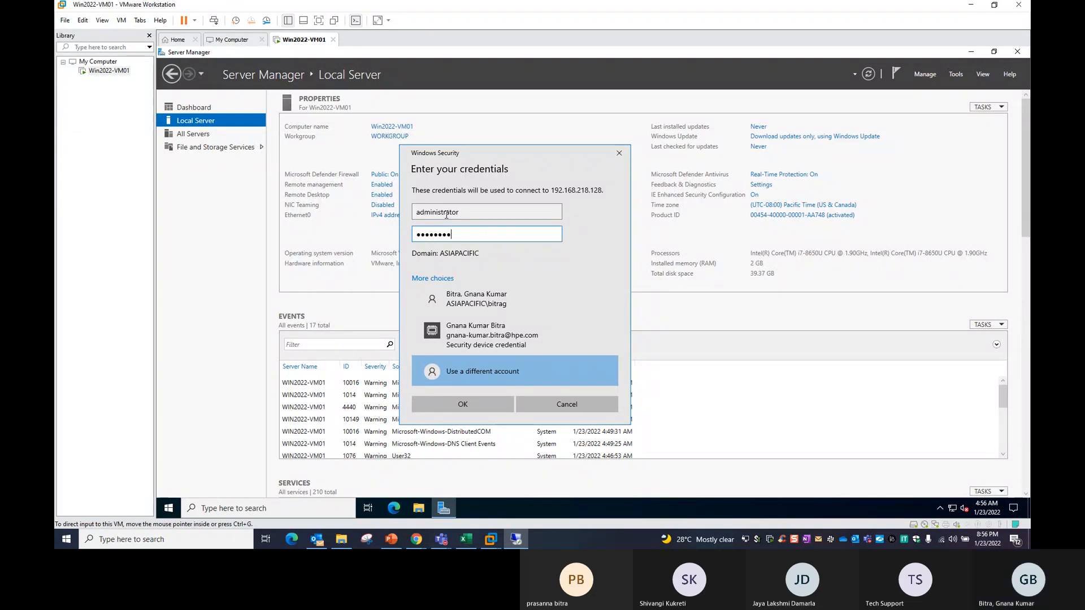
pyautogui.press('Return')
pyautogui.click(549, 326)
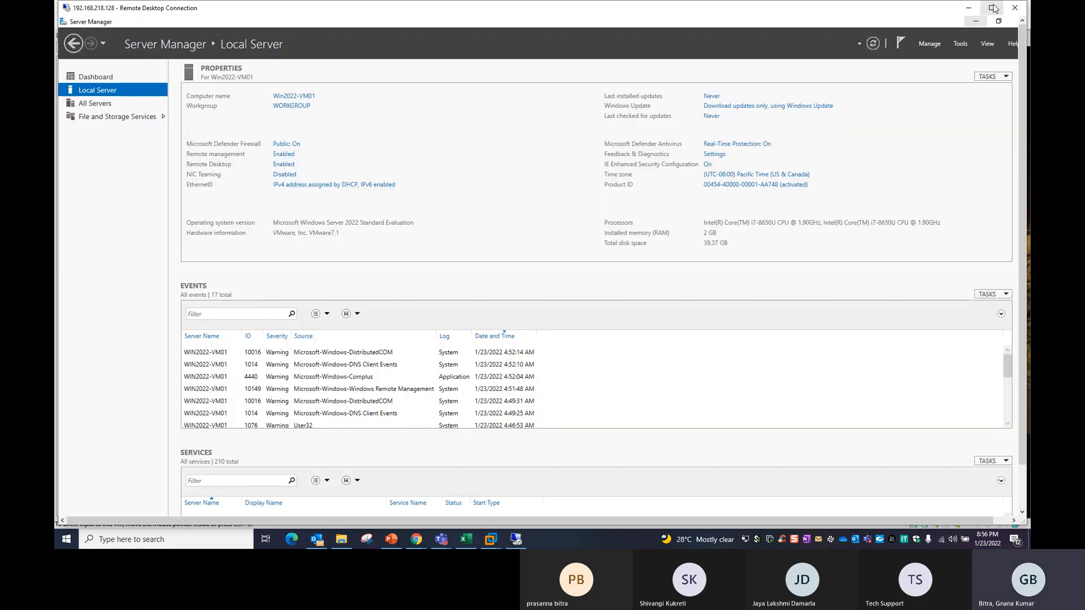
# Toggle the remote session window size, ending with it in full screen on the Local Server page.
pyautogui.click(994, 8)
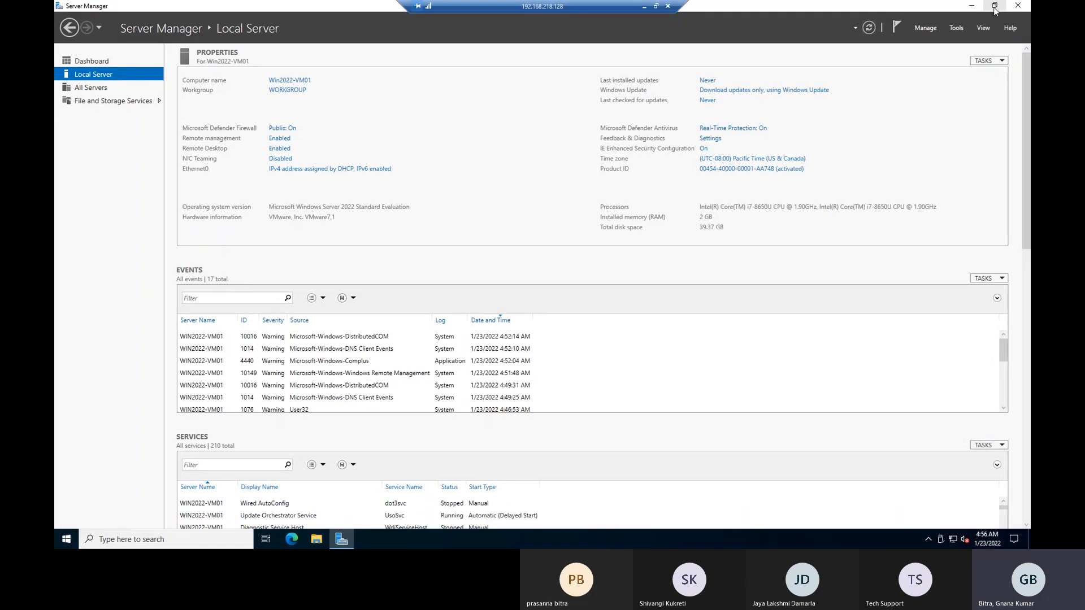
pyautogui.click(995, 8)
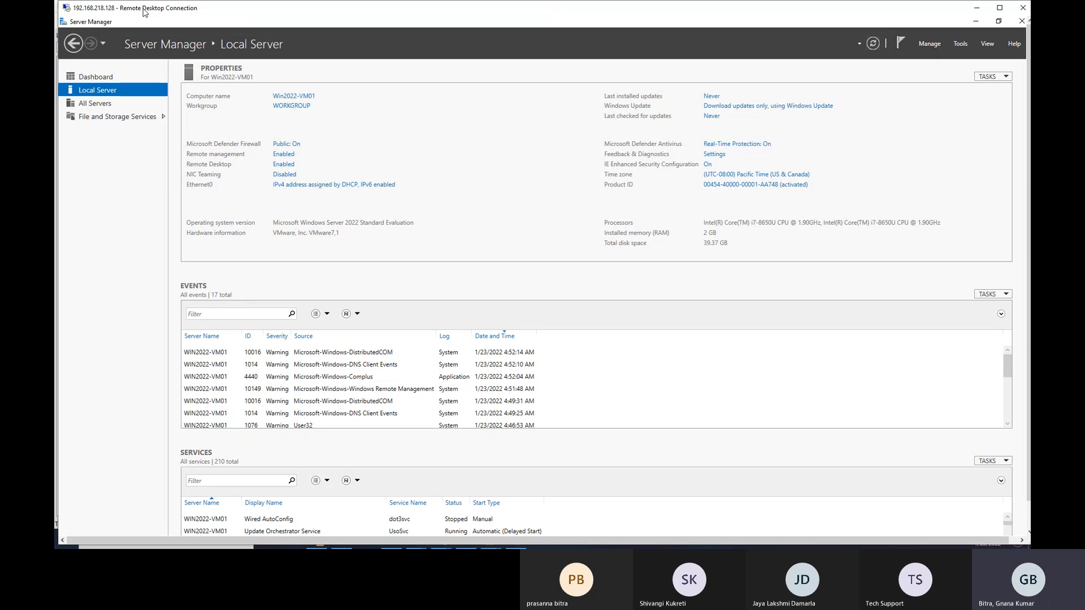
pyautogui.doubleClick(144, 9)
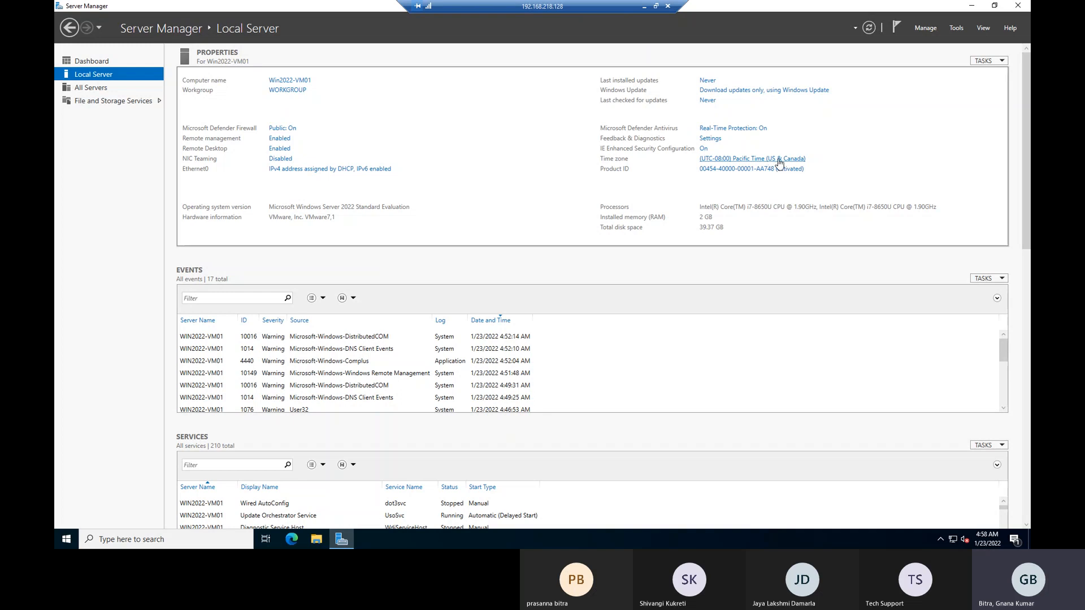
# Change the server's time zone to (UTC+08:00) Kuala Lumpur, Singapore and close Date and Time.
pyautogui.click(742, 163)
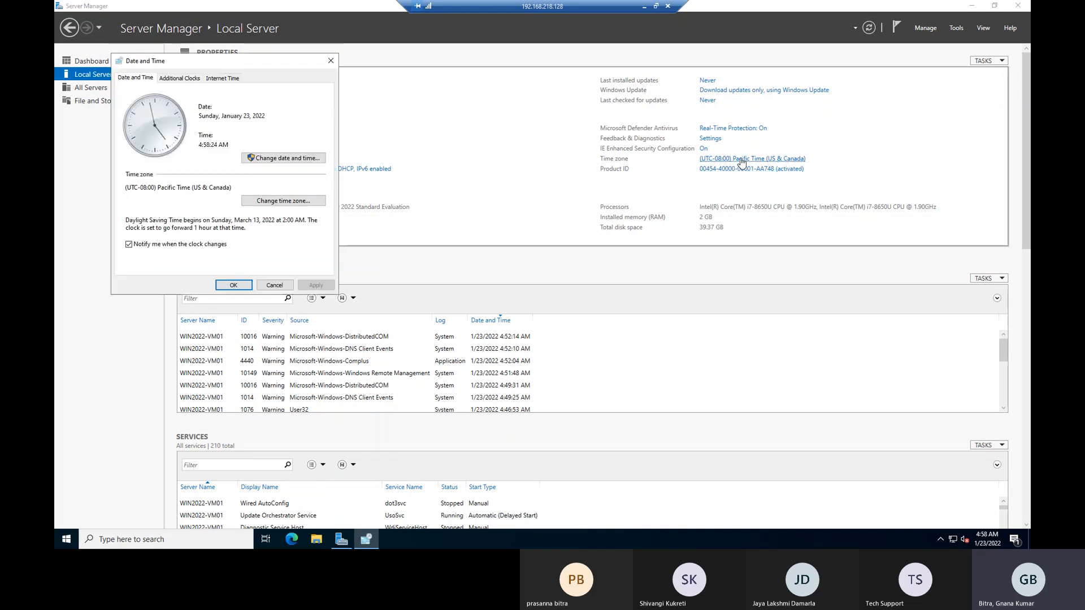
pyautogui.moveTo(277, 63); pyautogui.dragTo(461, 96)
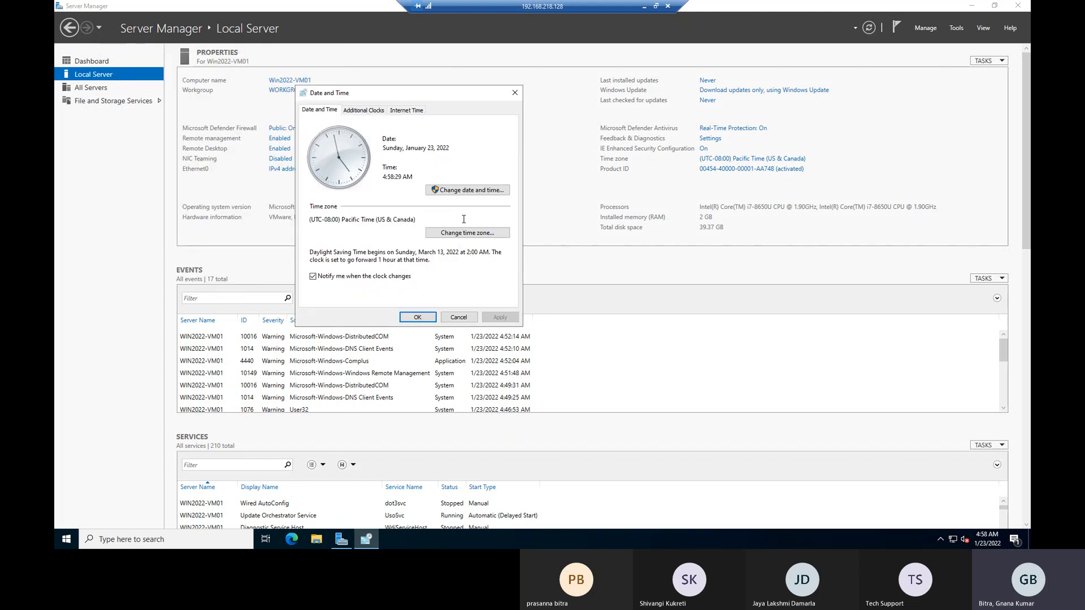
pyautogui.click(466, 234)
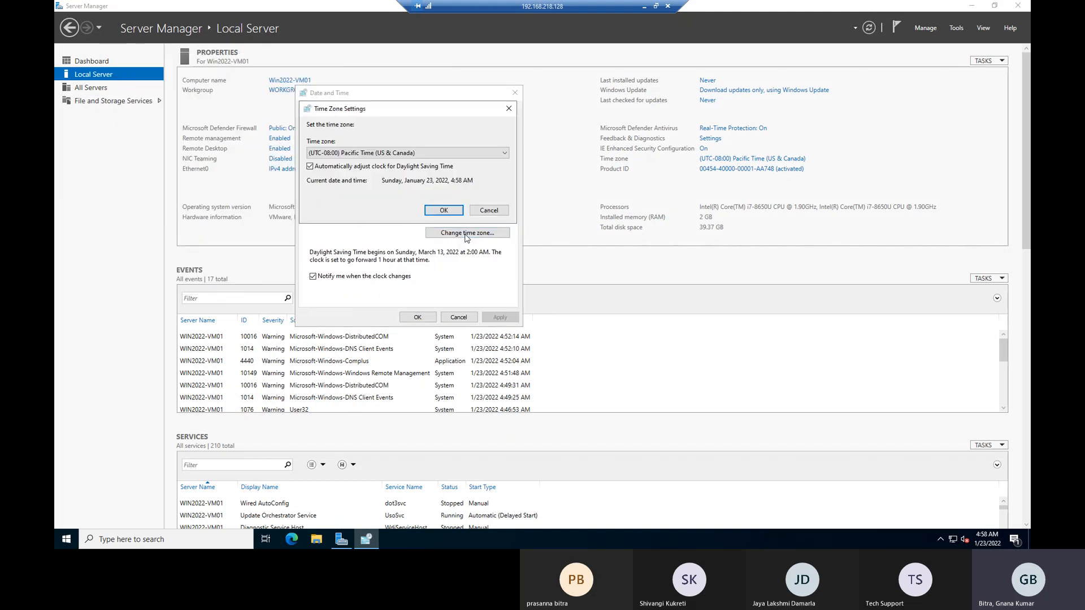
pyautogui.click(444, 153)
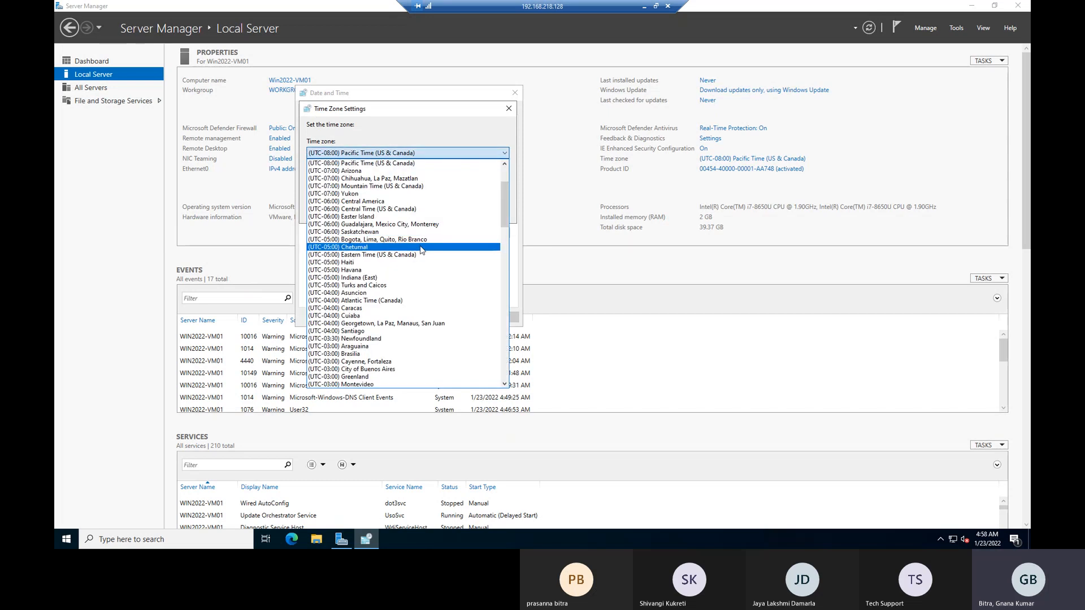
pyautogui.scroll(-2, 421, 251)
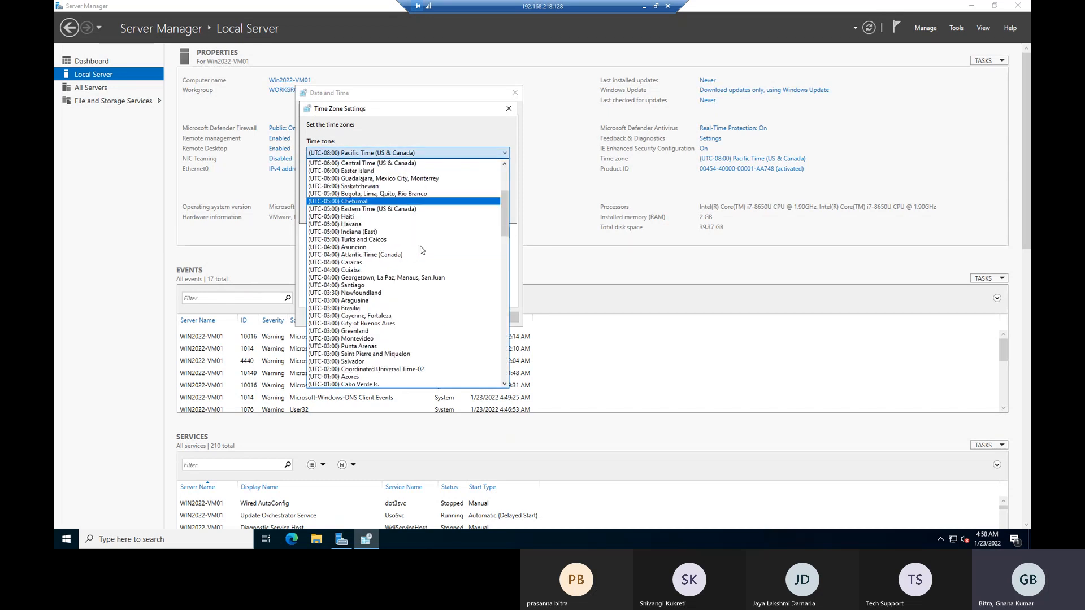
pyautogui.scroll(-1, 422, 251)
pyautogui.scroll(-20, 423, 251)
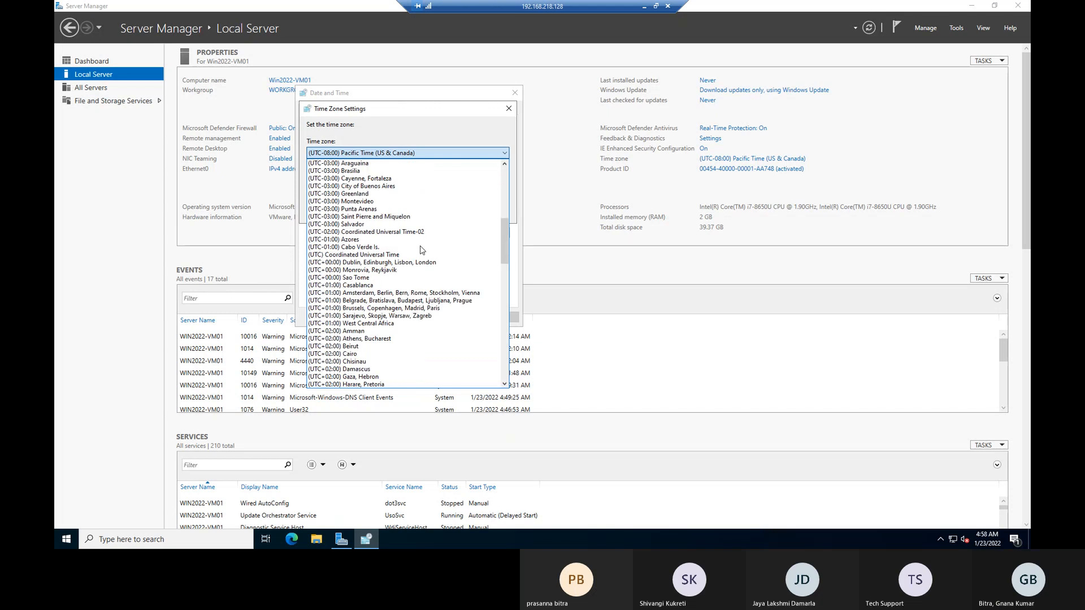
pyautogui.scroll(-3, 425, 255)
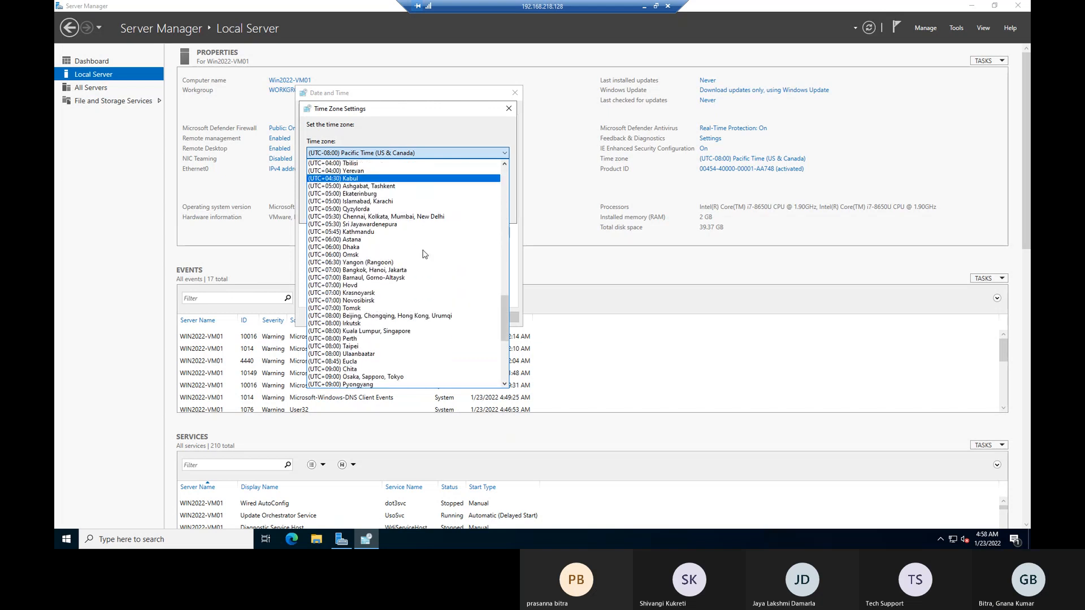
pyautogui.click(366, 333)
pyautogui.click(448, 215)
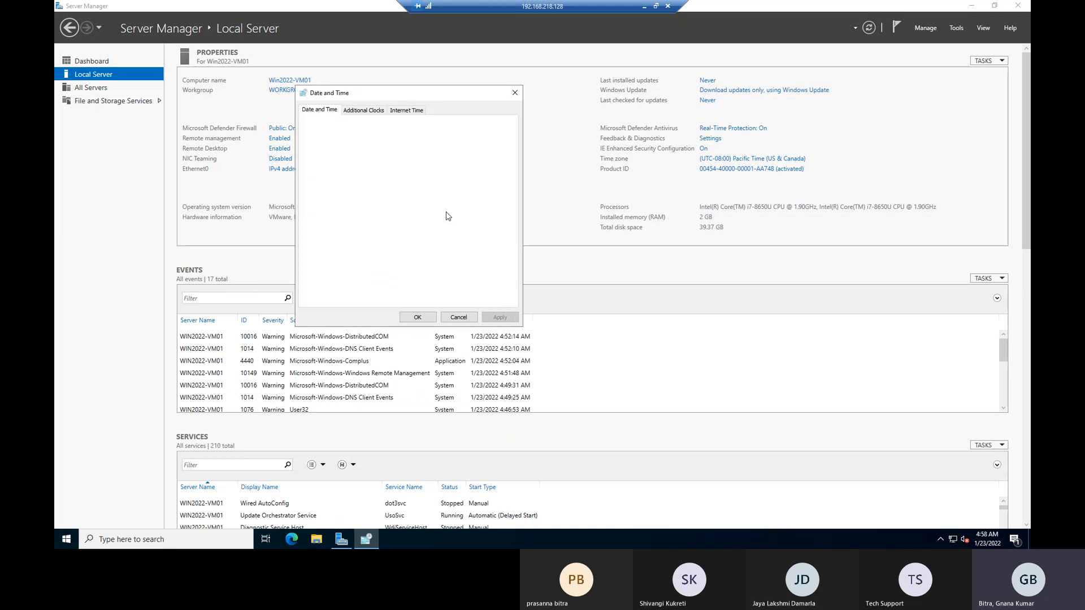
pyautogui.click(418, 317)
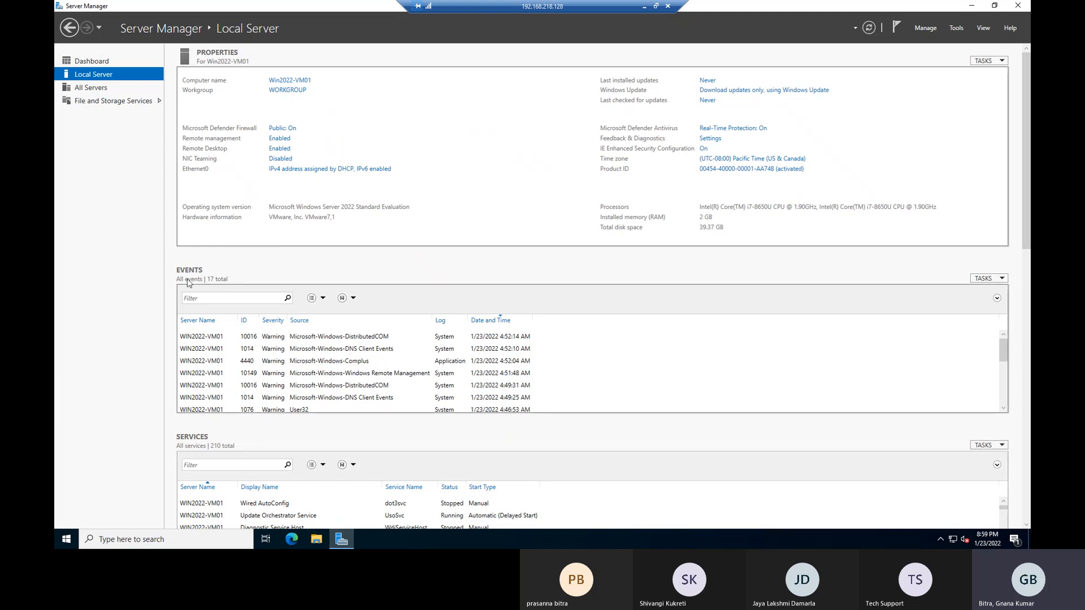
# Scroll through the Local Server page, then switch to the Server Manager Dashboard.
pyautogui.scroll(-4, 315, 378)
pyautogui.scroll(3, 309, 378)
pyautogui.scroll(-1, 719, 426)
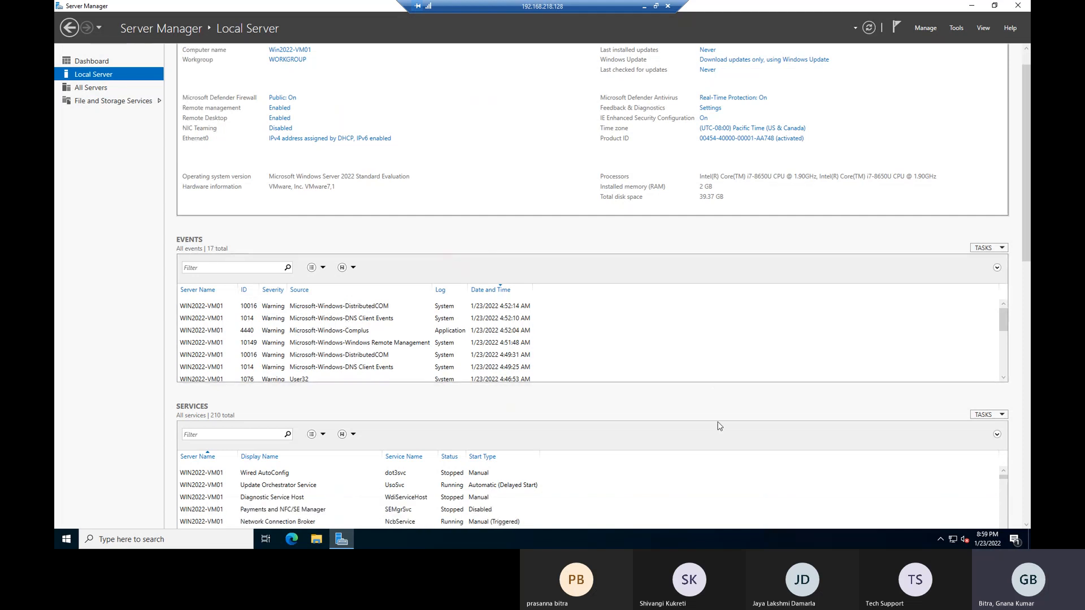
pyautogui.scroll(-2, 720, 426)
pyautogui.scroll(-3, 317, 448)
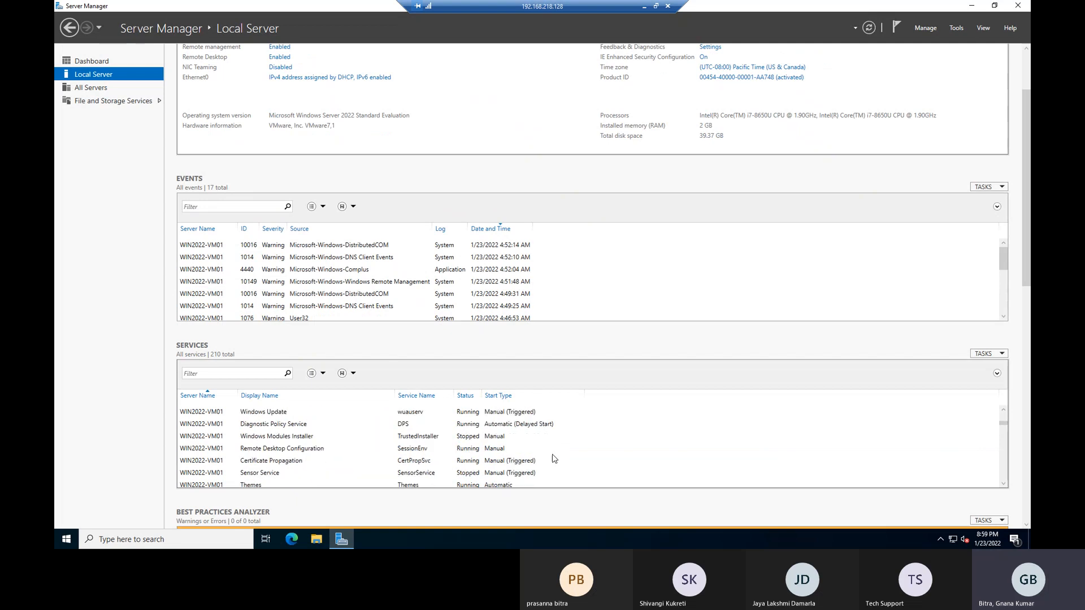
pyautogui.scroll(-14, 1025, 442)
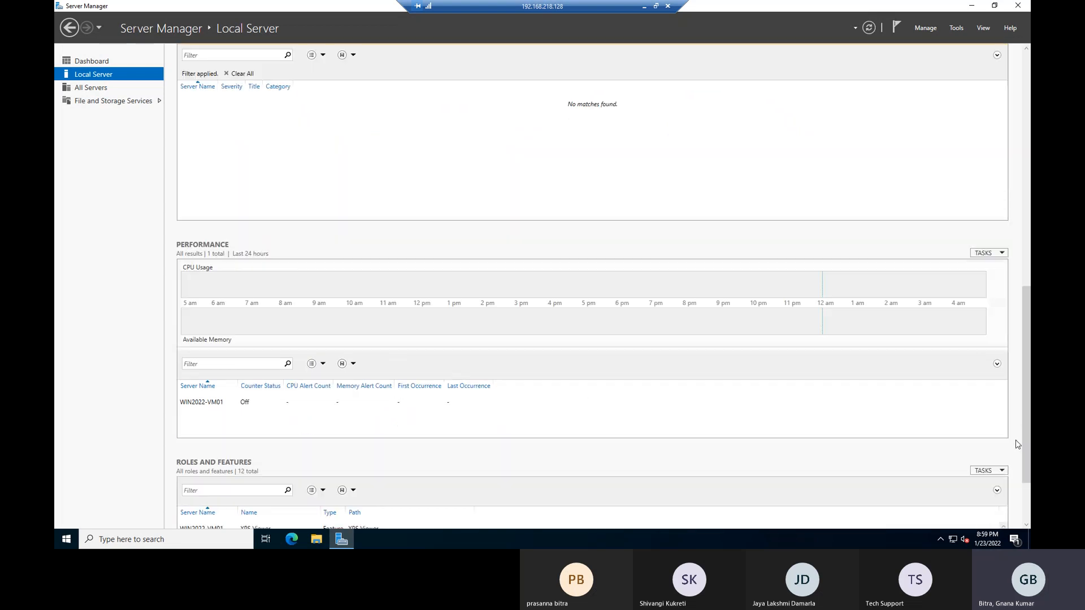
pyautogui.scroll(-3, 333, 430)
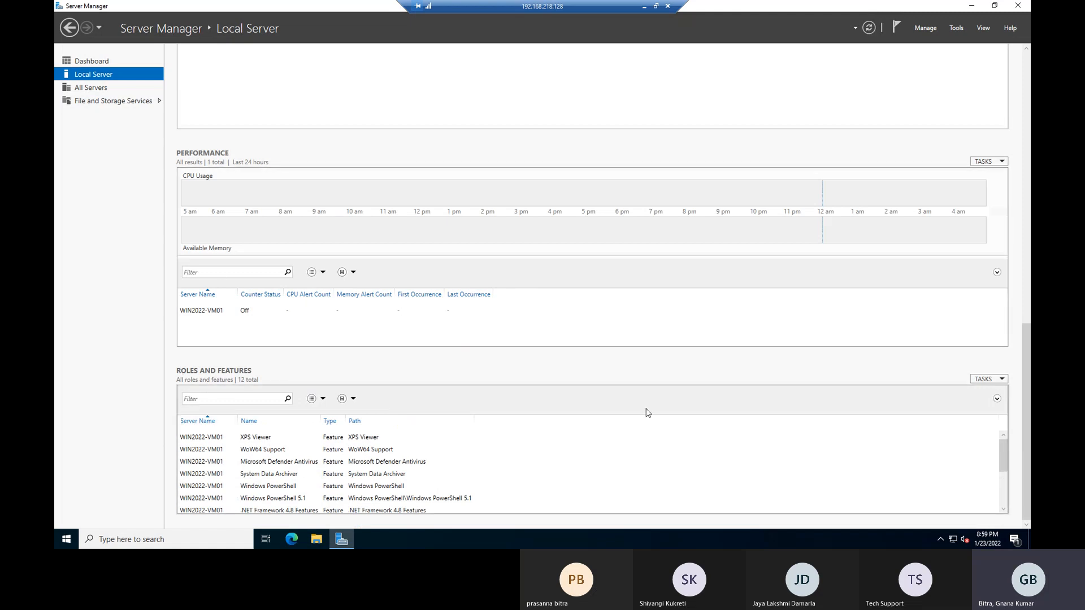
pyautogui.scroll(1, 898, 411)
pyautogui.scroll(1, 898, 410)
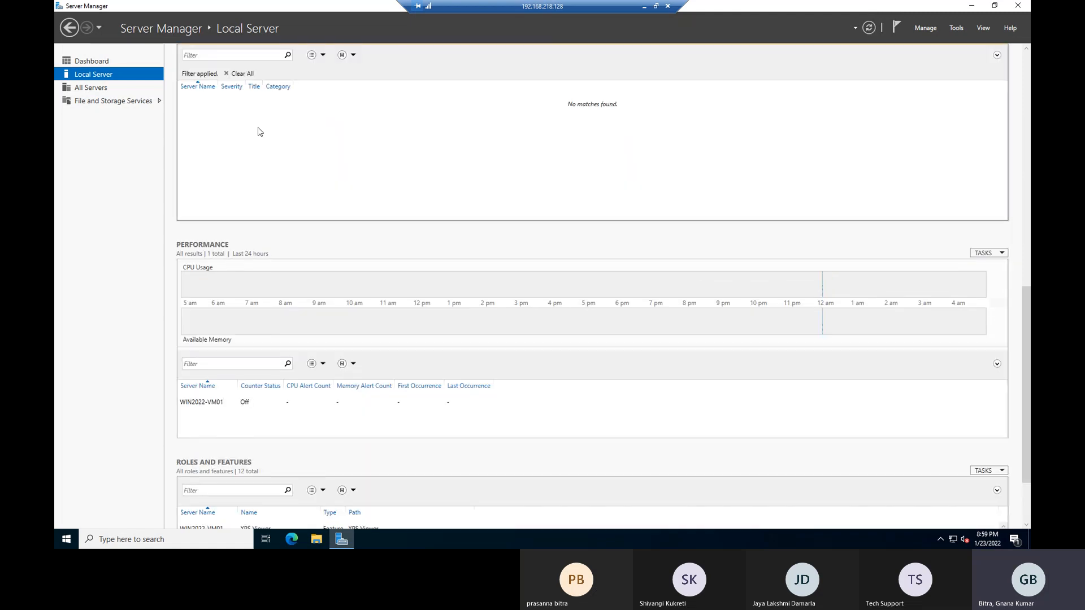
pyautogui.click(95, 62)
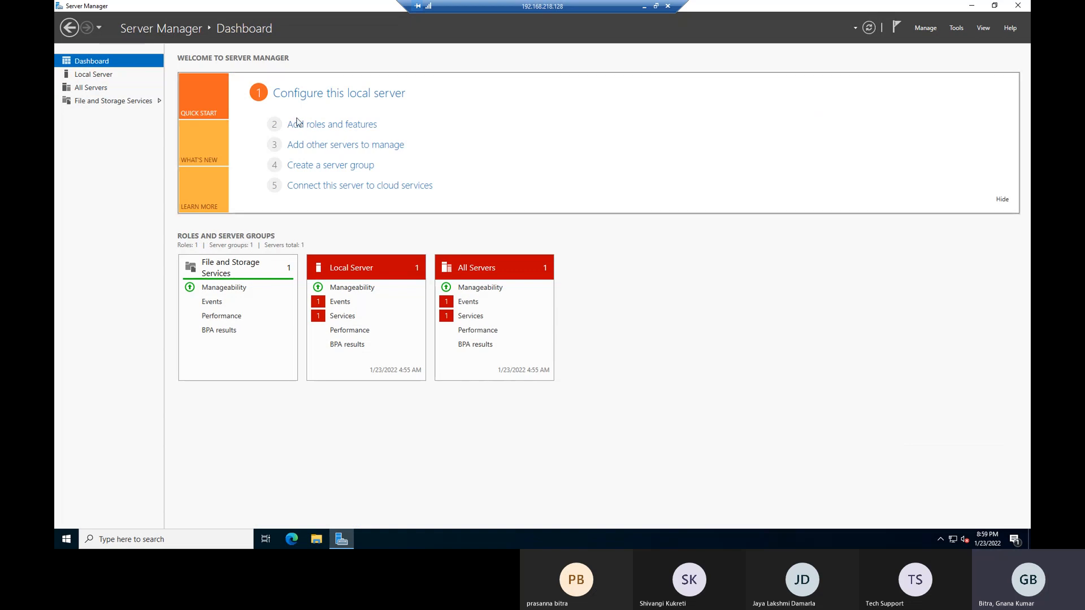
# Launch Add Roles and Features from Quick Start on the Server Manager Dashboard.
pyautogui.click(303, 126)
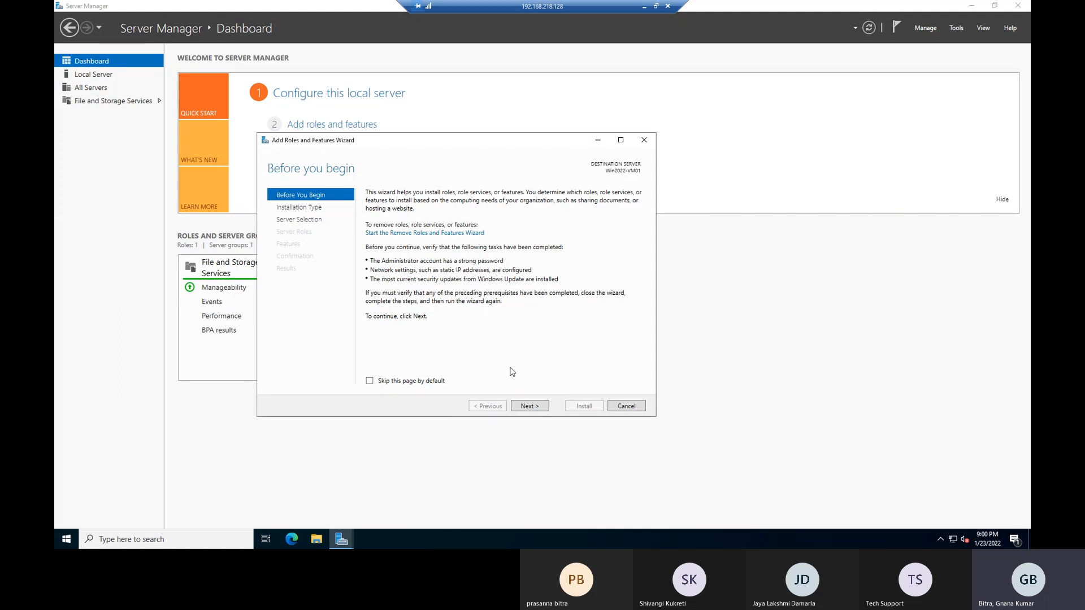
# Move past Before You Begin, keeping role-based installation and Win2022-VM01 as the destination server.
pyautogui.click(529, 407)
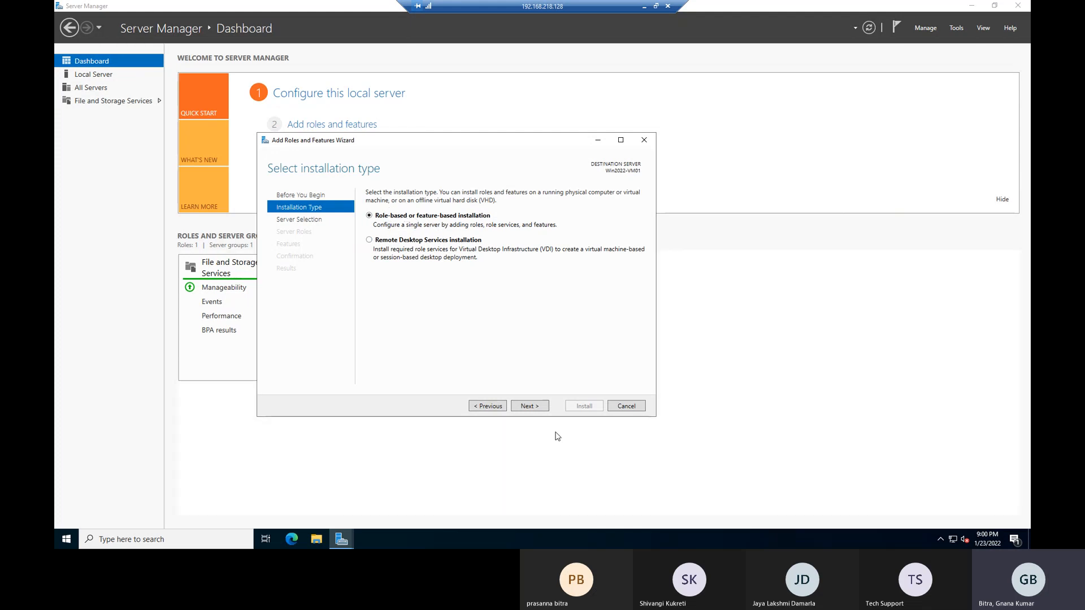
pyautogui.click(529, 406)
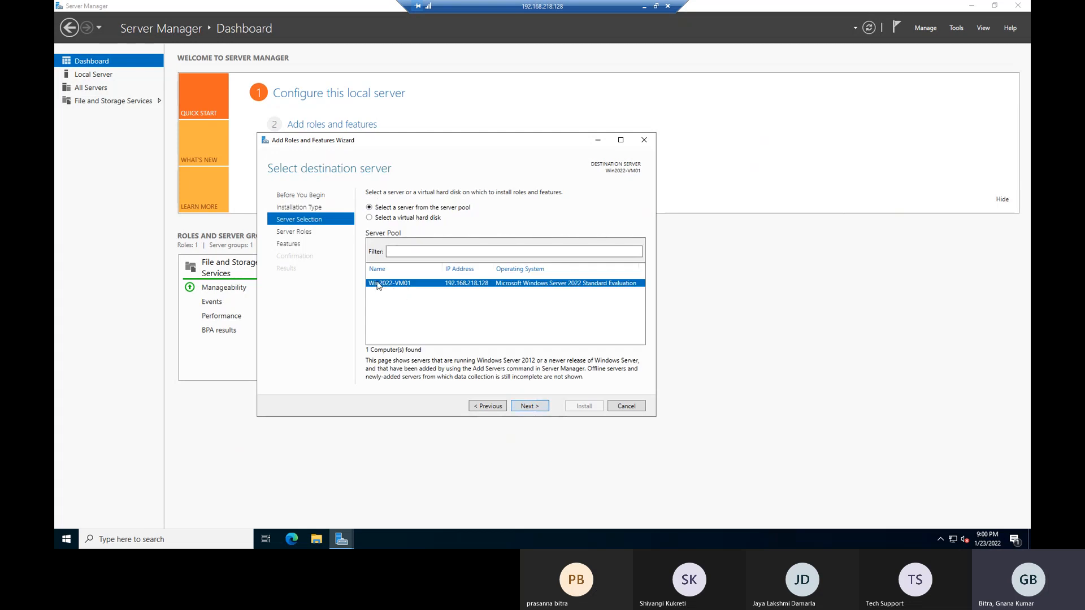
pyautogui.click(531, 407)
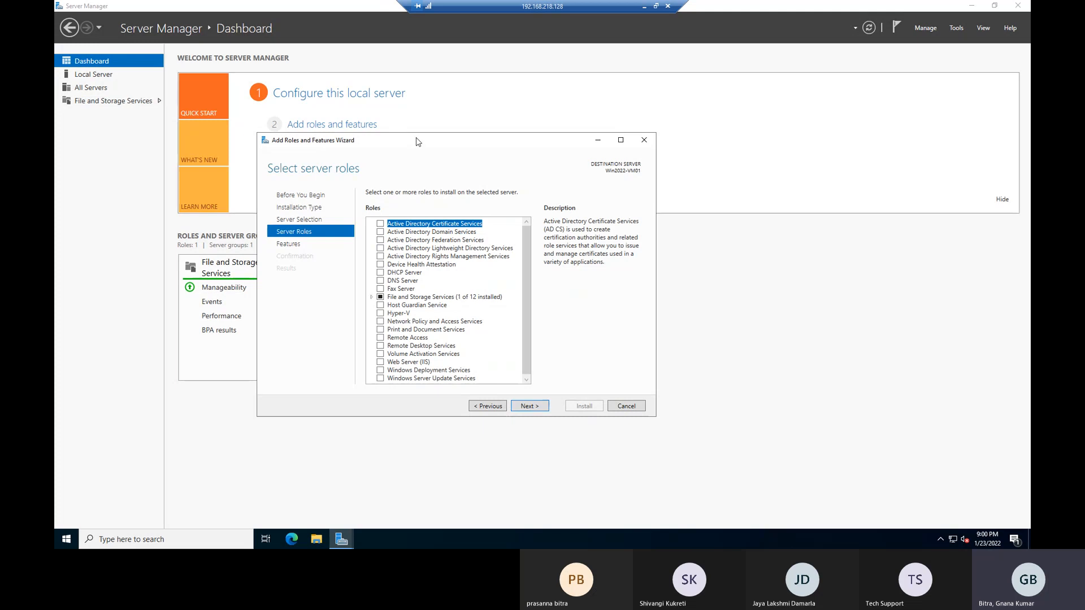
# Read the role descriptions from AD Domain Services through DHCP Server, cancelling the DHCP Server feature prompt.
pyautogui.moveTo(491, 164); pyautogui.dragTo(491, 164)
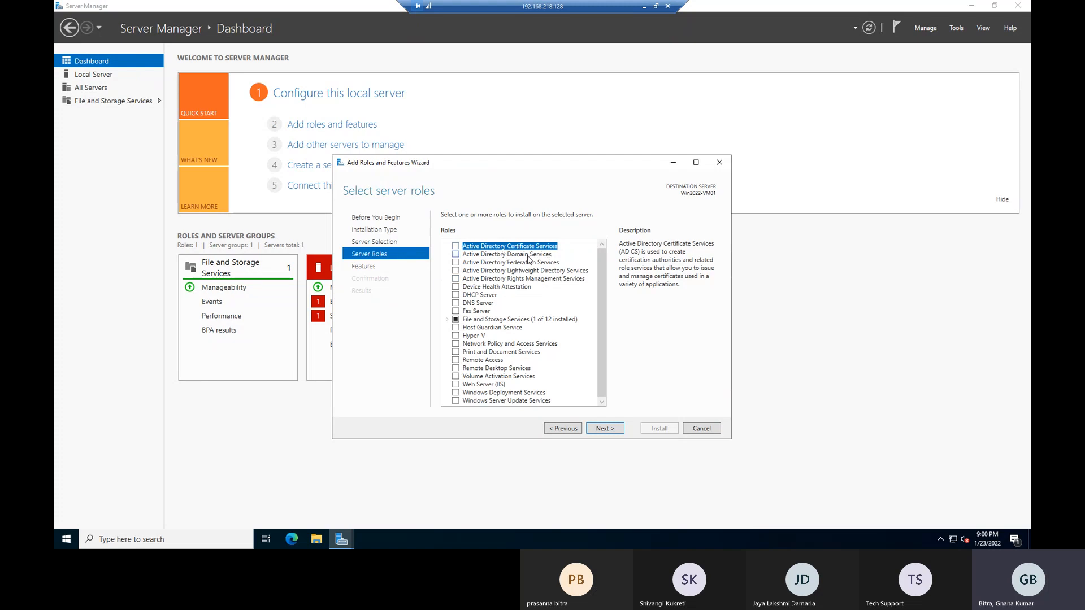
pyautogui.click(529, 256)
pyautogui.click(520, 265)
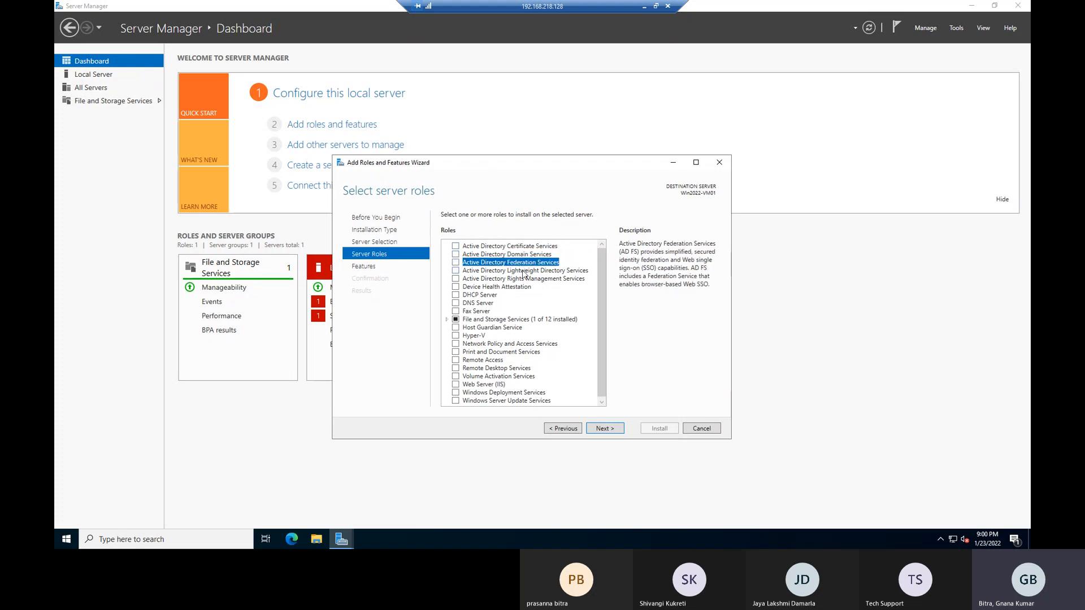
pyautogui.click(525, 271)
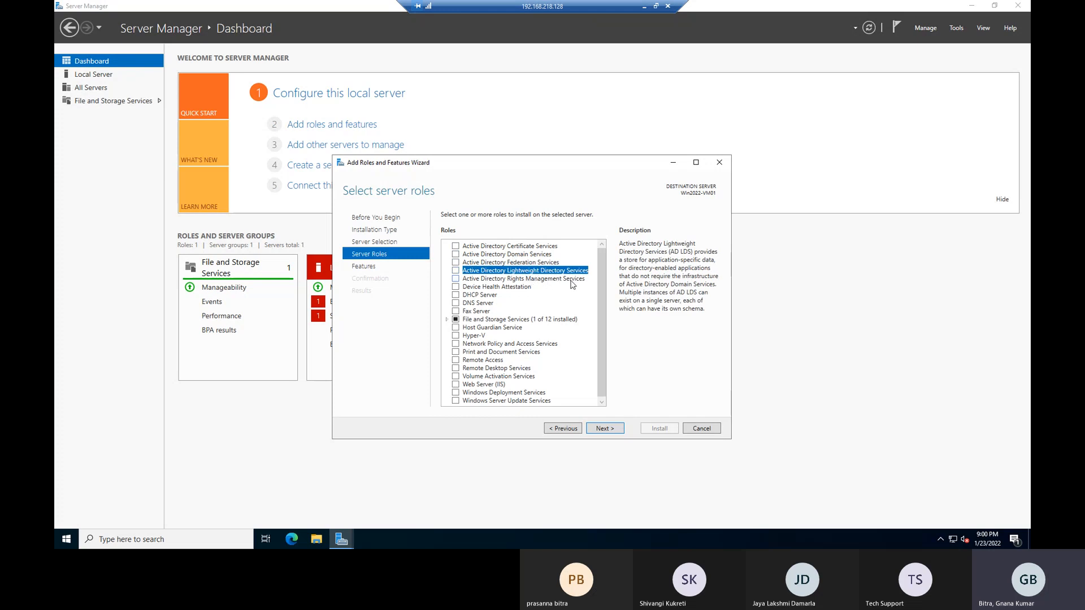
pyautogui.click(528, 281)
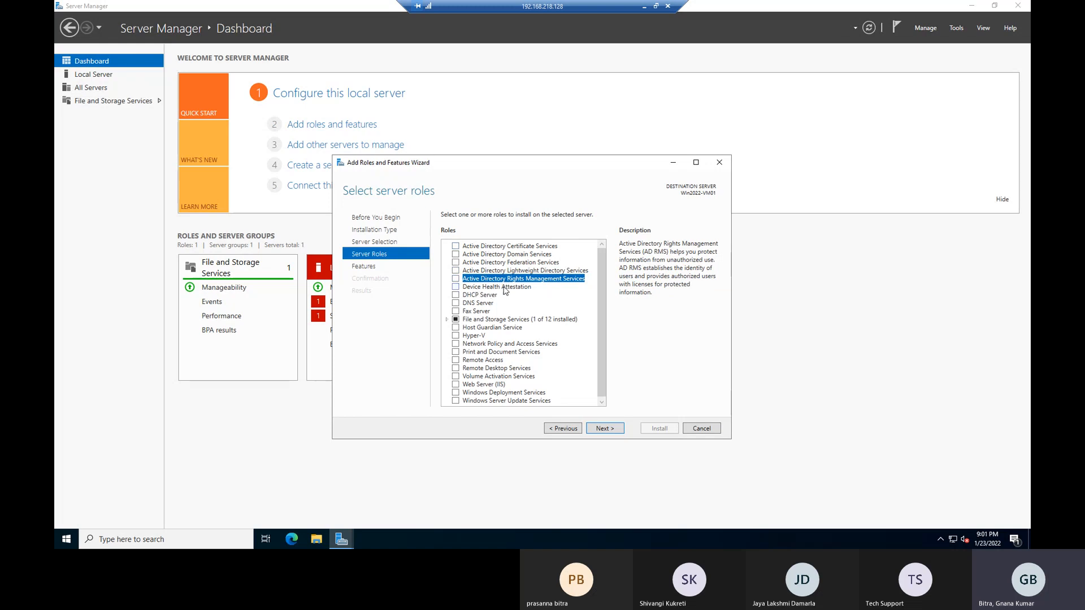
pyautogui.click(505, 289)
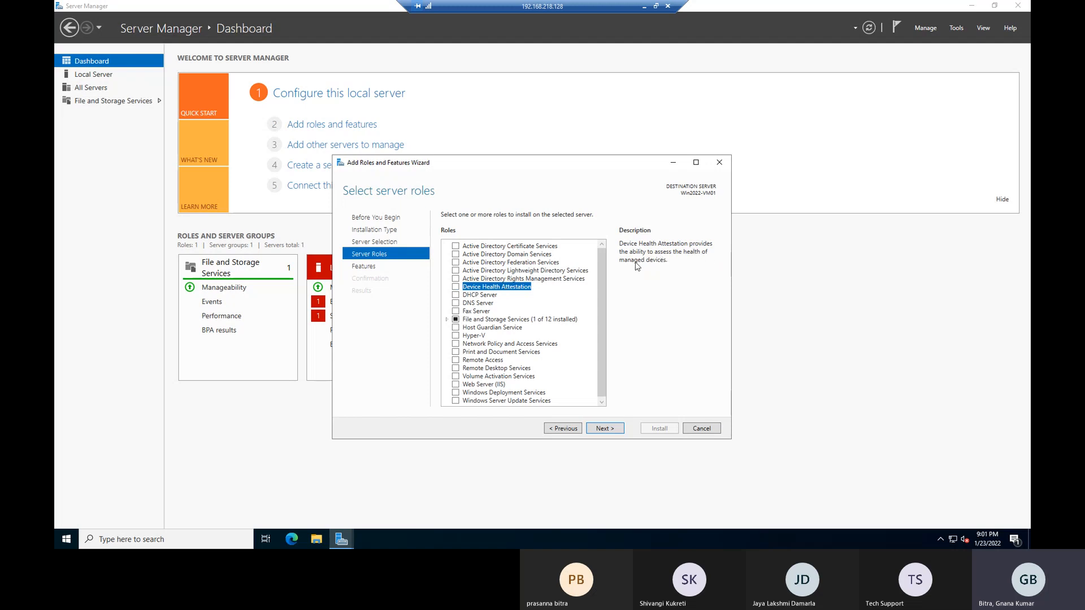
pyautogui.click(484, 295)
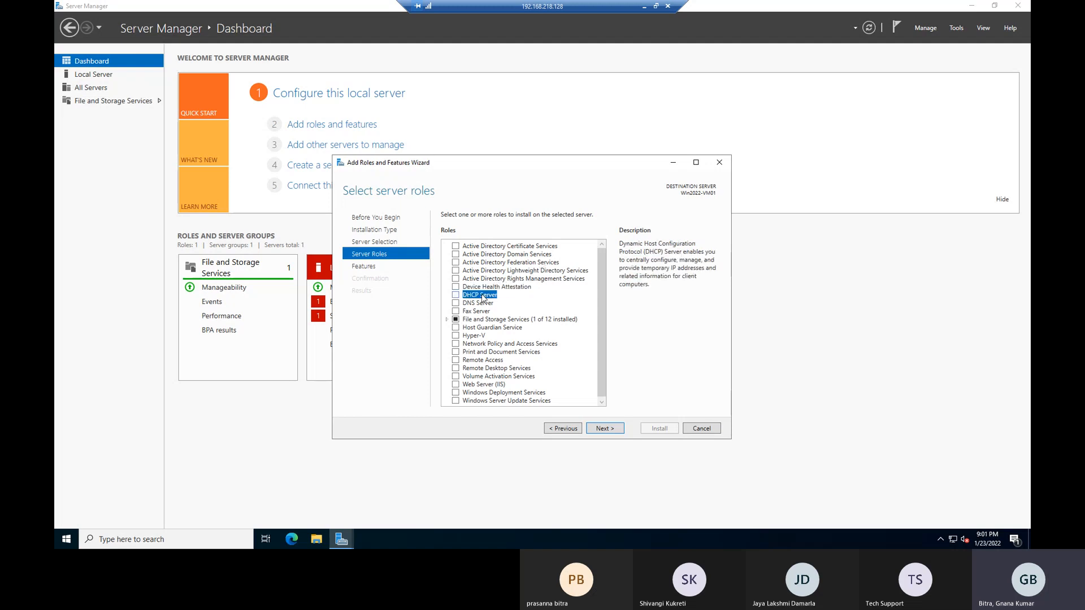
pyautogui.click(456, 295)
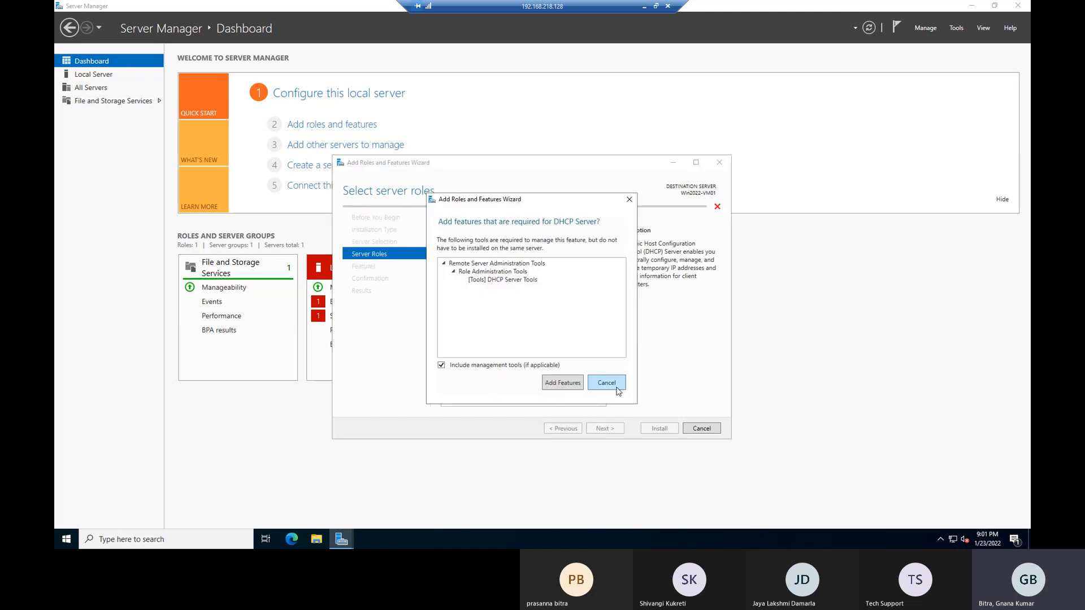
pyautogui.click(600, 383)
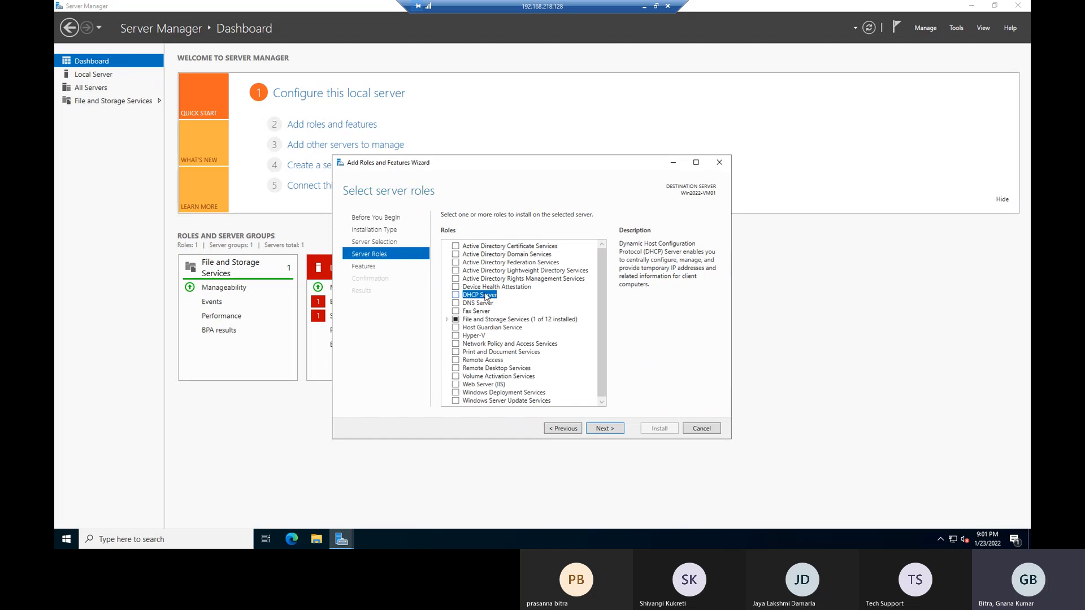
# Read the DNS Server through Hyper-V descriptions, cancelling the Hyper-V feature prompt.
pyautogui.click(473, 304)
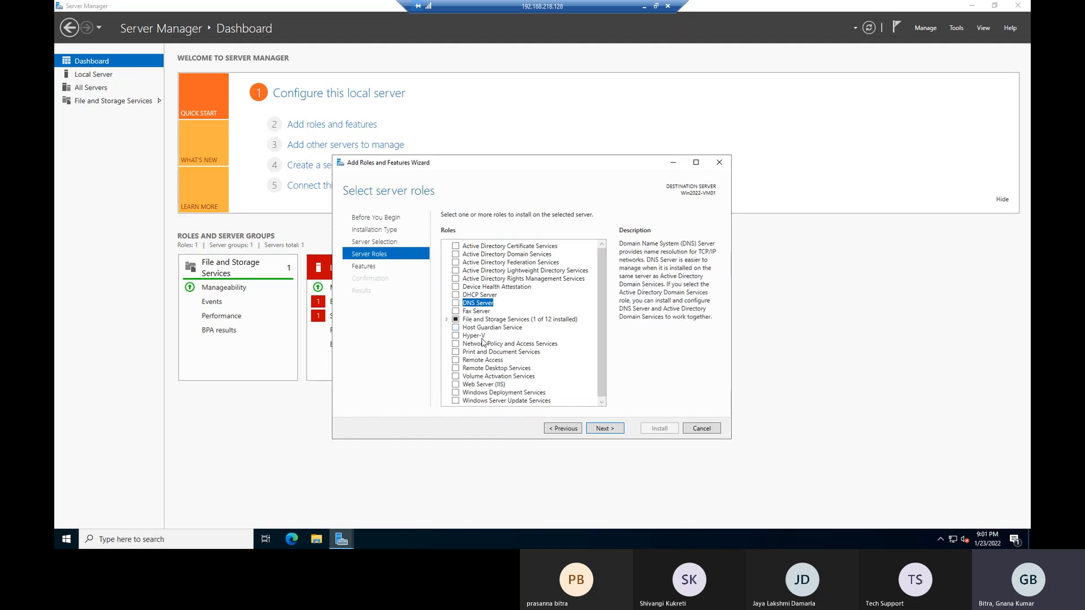
pyautogui.click(481, 311)
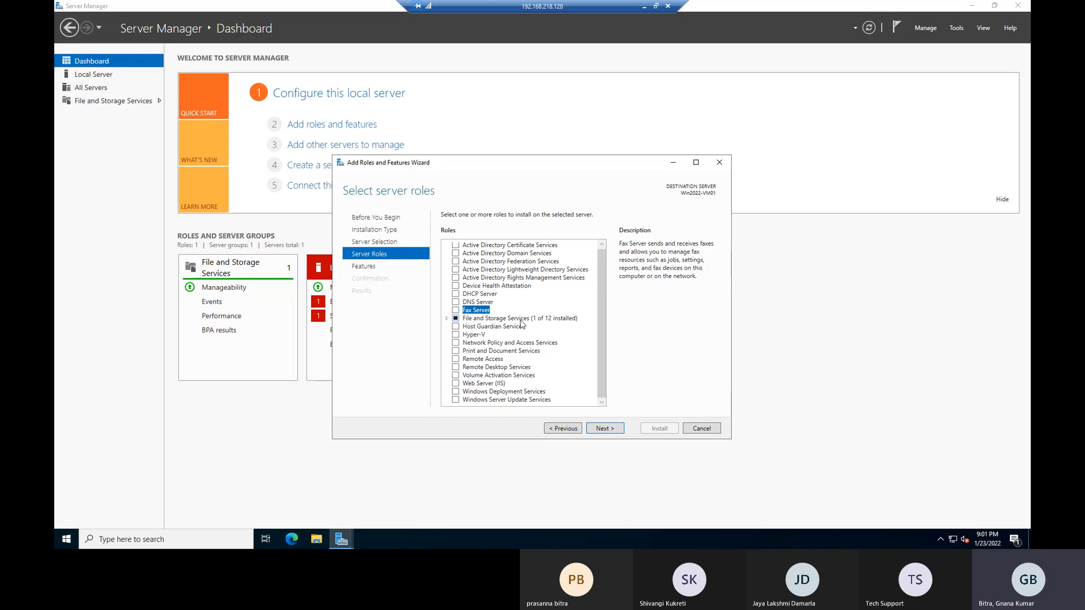
pyautogui.click(497, 328)
pyautogui.click(478, 336)
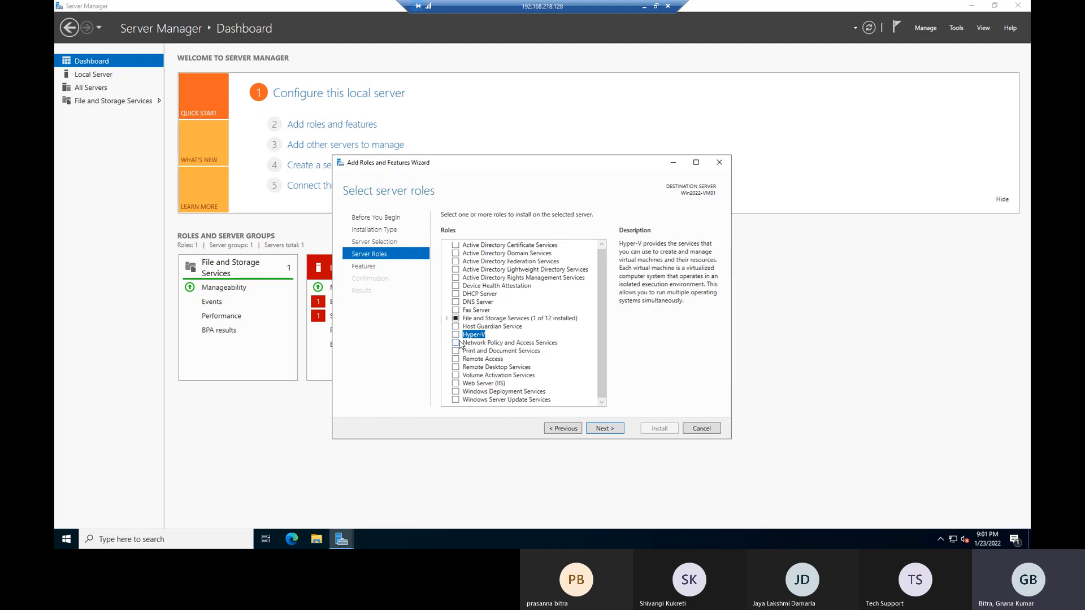
pyautogui.click(456, 336)
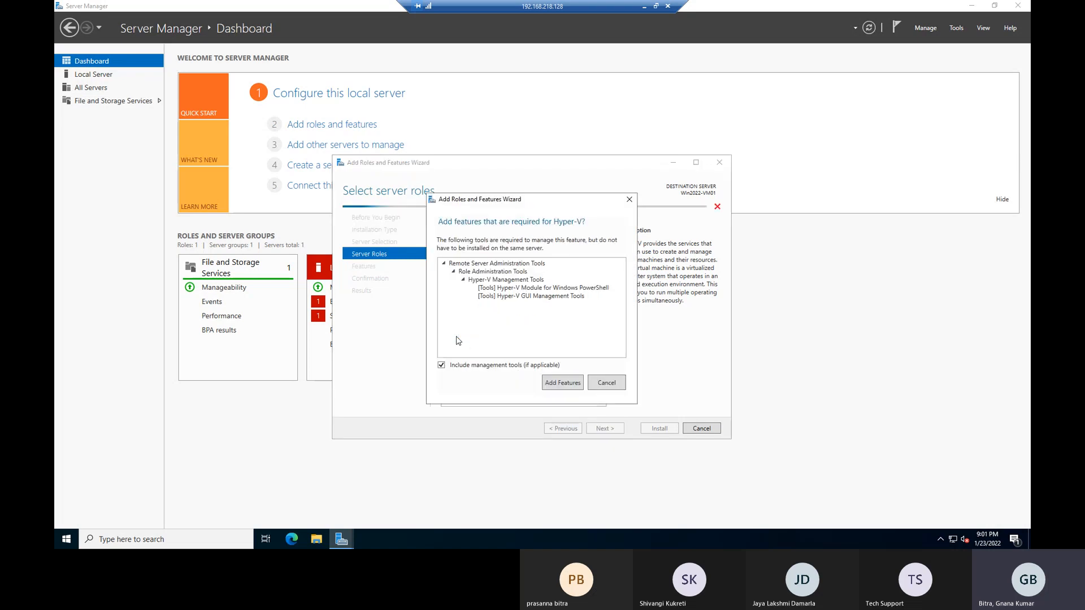
pyautogui.click(617, 384)
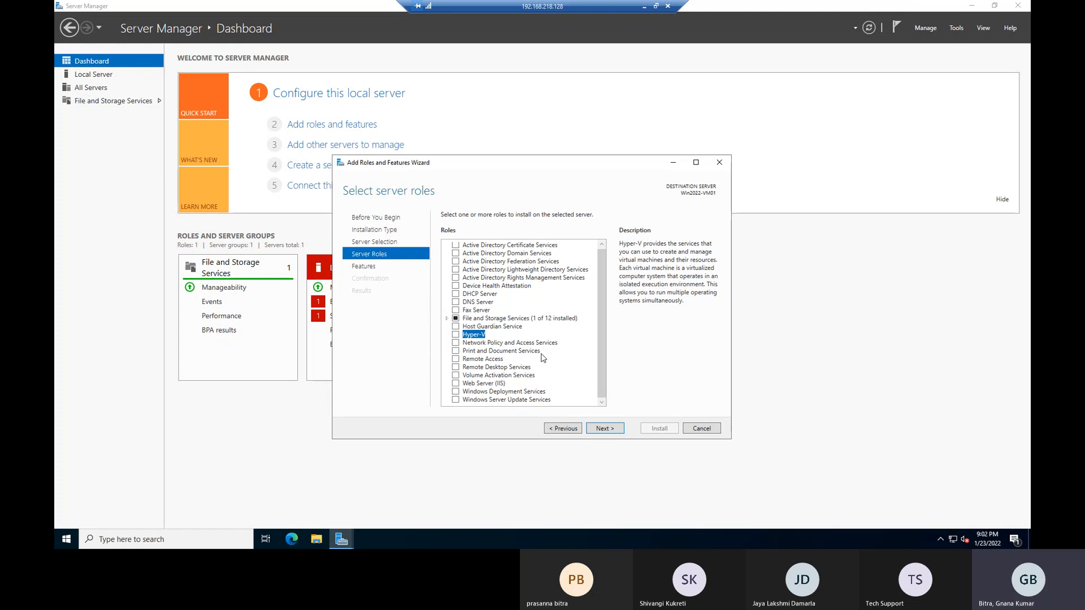
# Read the Remote Access through Windows Server Update Services descriptions, leaving them all unticked.
pyautogui.click(474, 360)
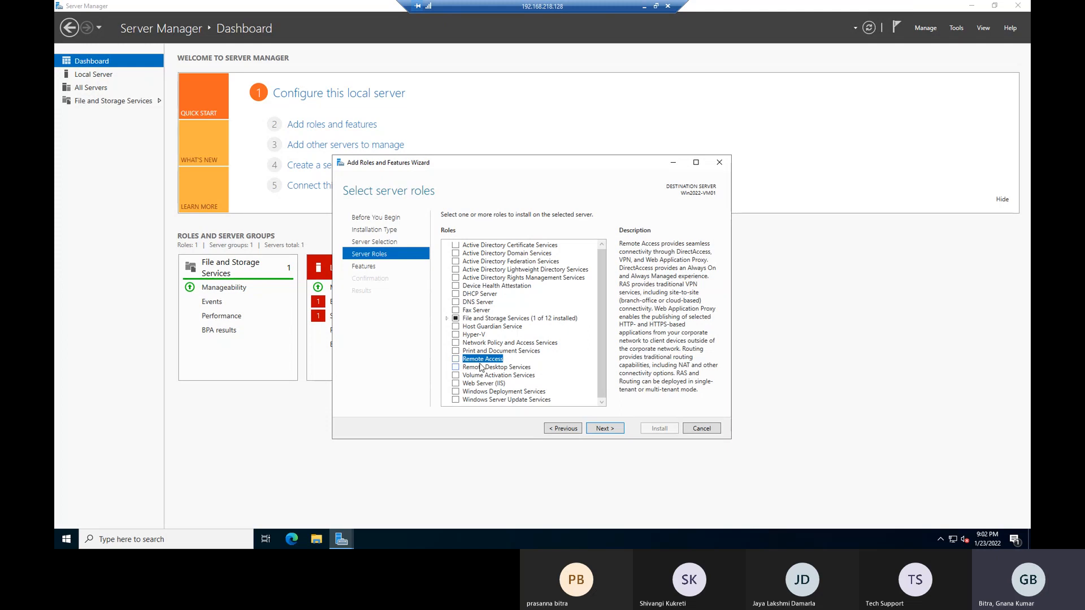
pyautogui.click(491, 369)
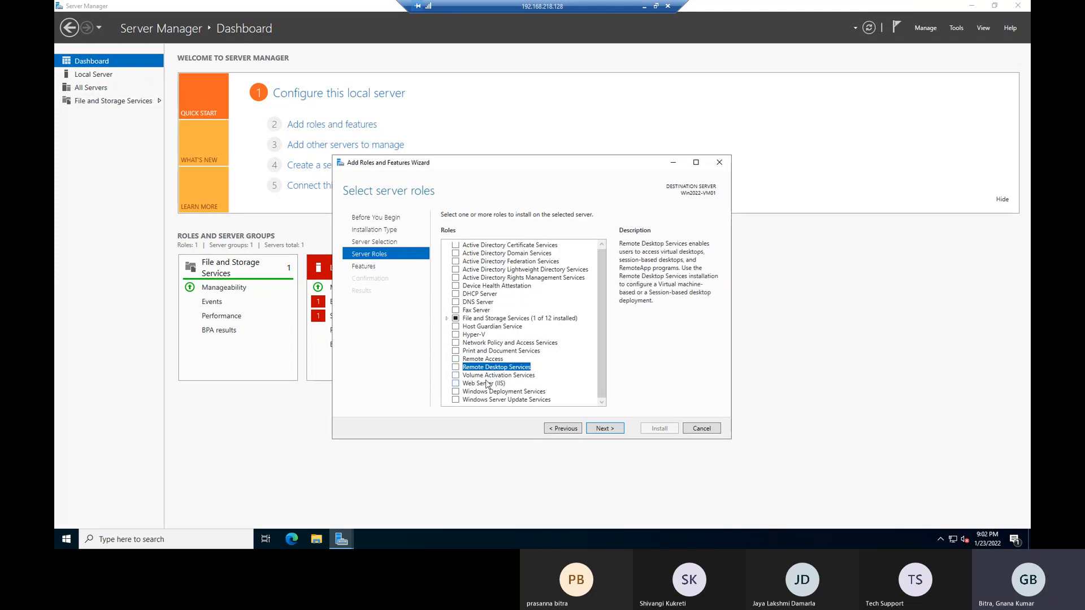
pyautogui.click(485, 376)
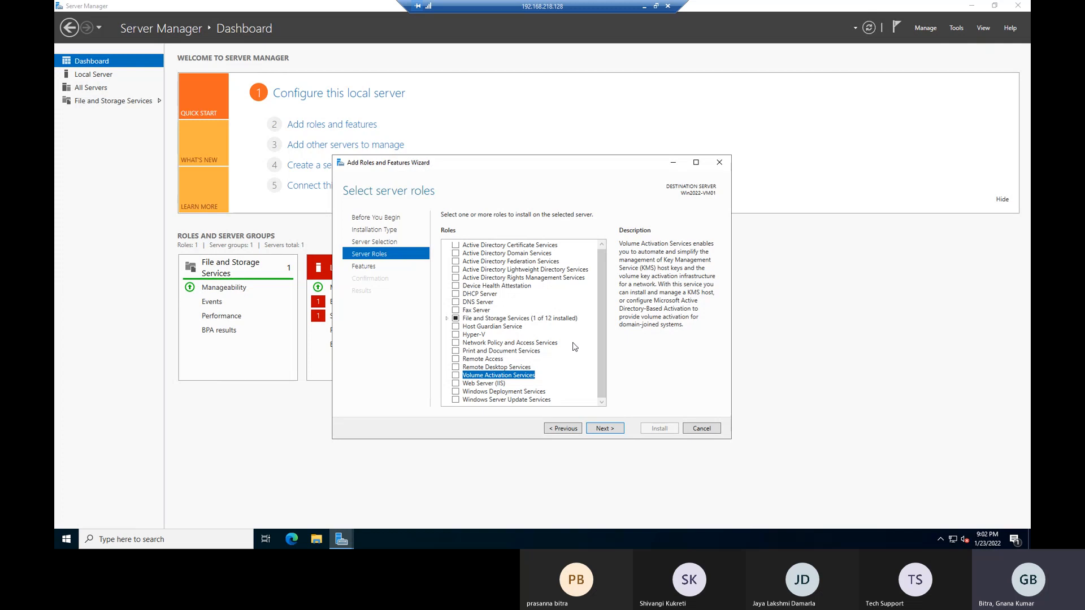
pyautogui.press('Down')
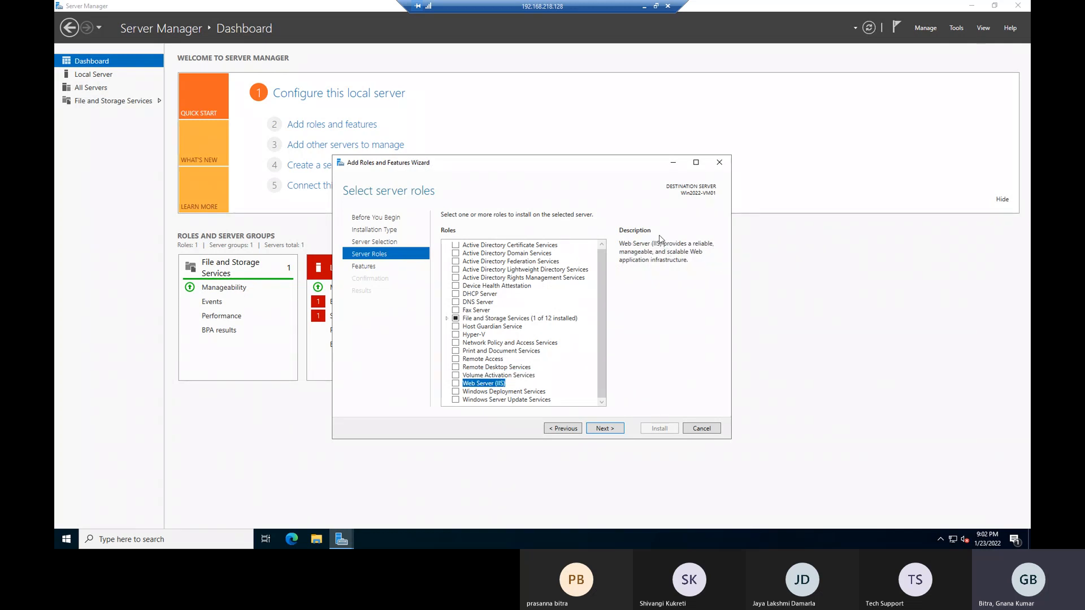
pyautogui.click(507, 394)
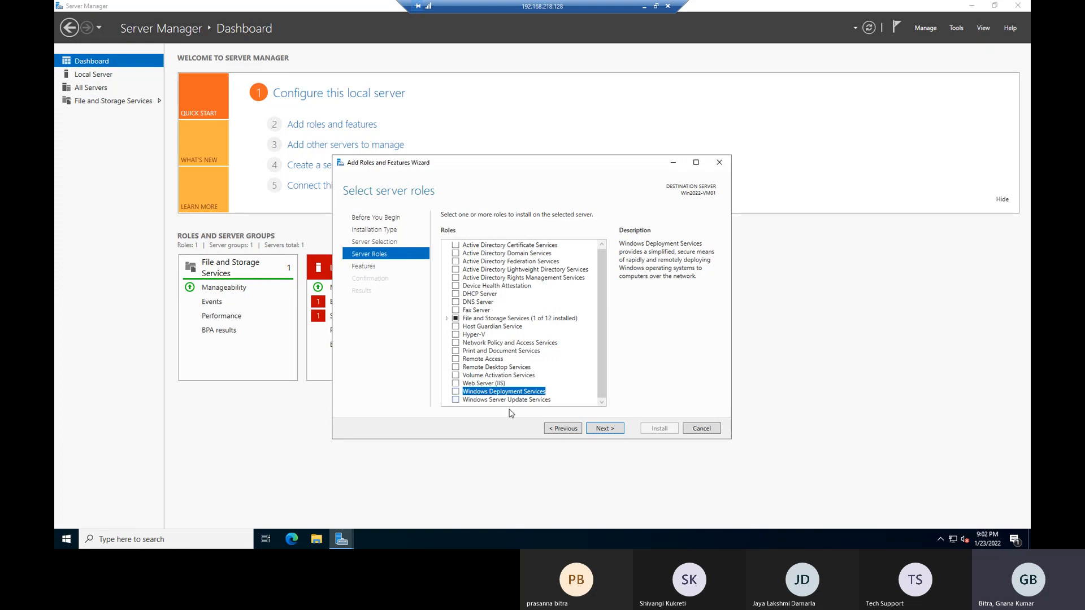
pyautogui.click(493, 401)
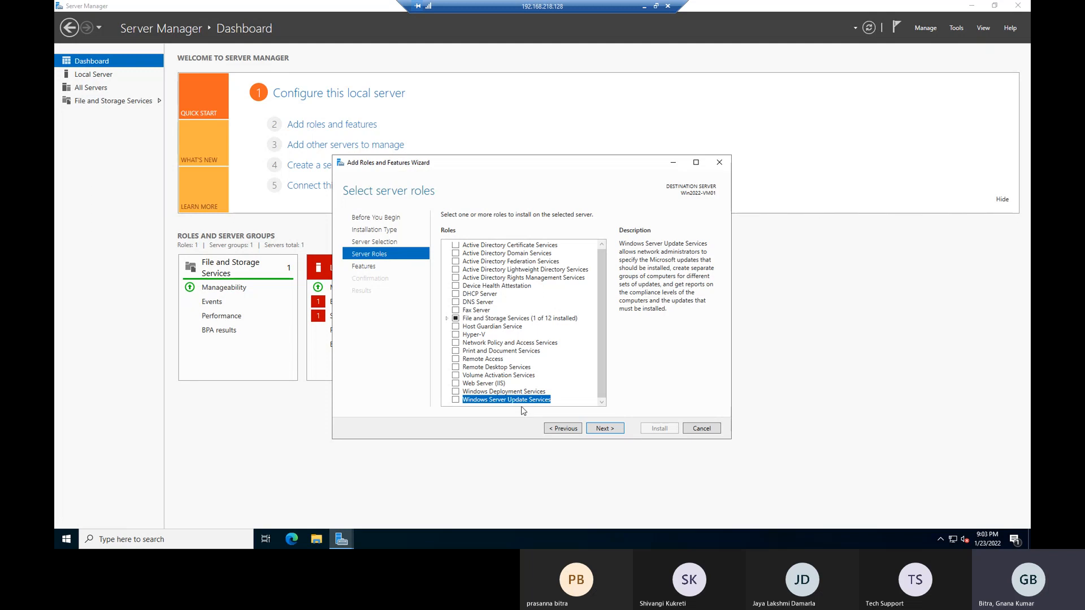
pyautogui.scroll(1, 522, 320)
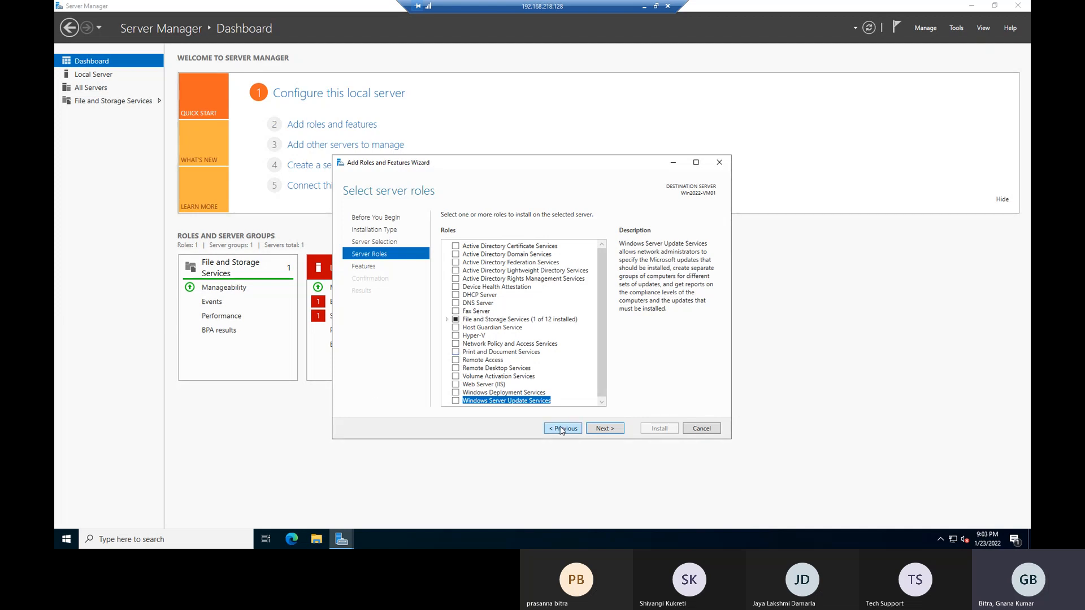
# Step back three pages to Before You Begin and cancel the wizard.
pyautogui.click(563, 431)
pyautogui.click(570, 431)
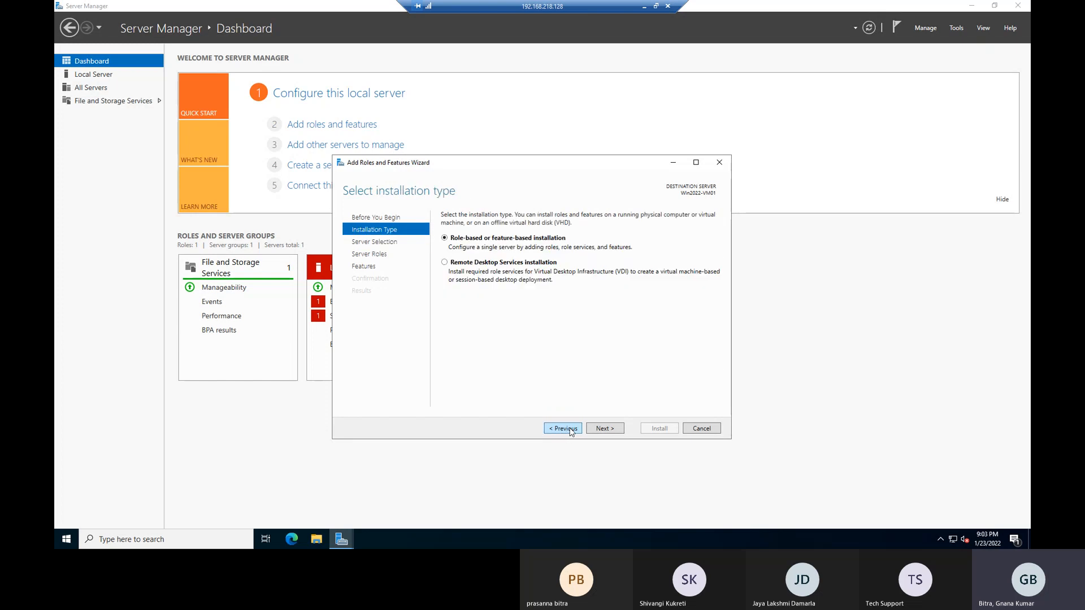
pyautogui.click(571, 432)
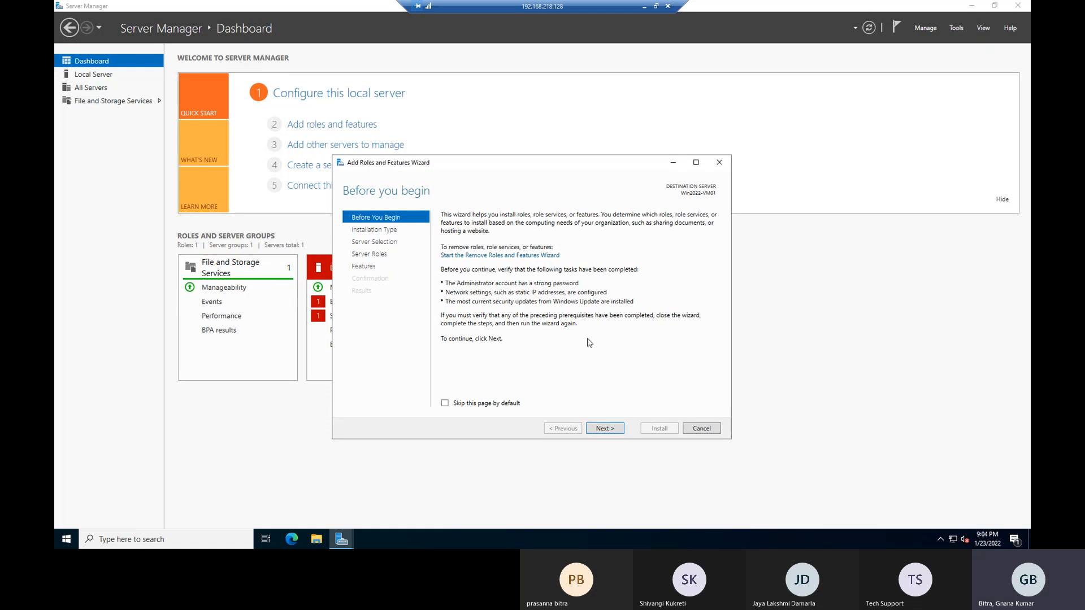
pyautogui.click(702, 429)
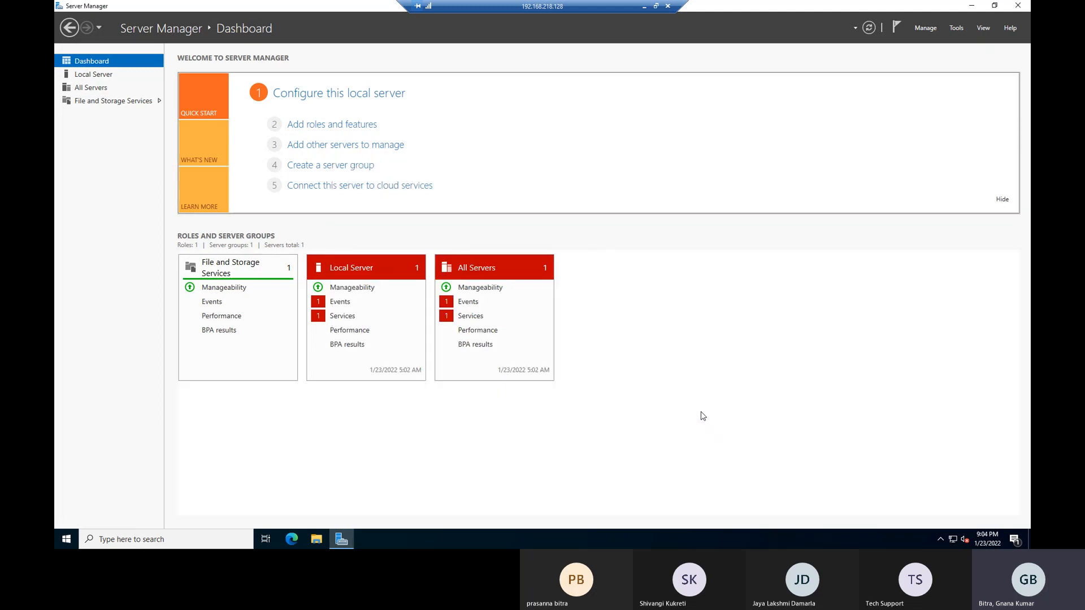
# Launch an administrator Command Prompt from search and run ncpa.cpl.
pyautogui.click(159, 541)
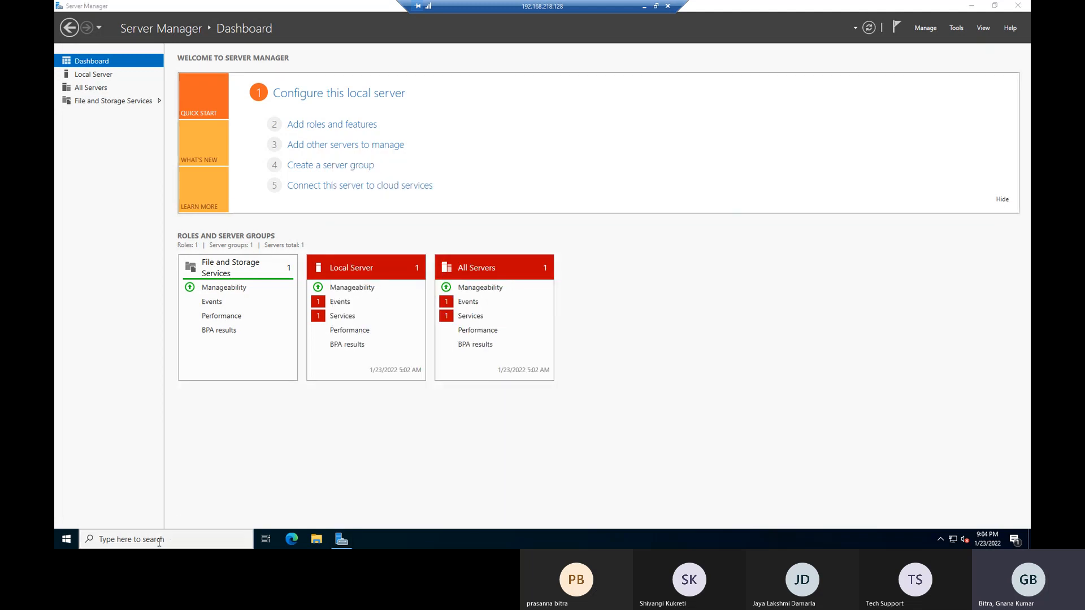
pyautogui.write('cmd')
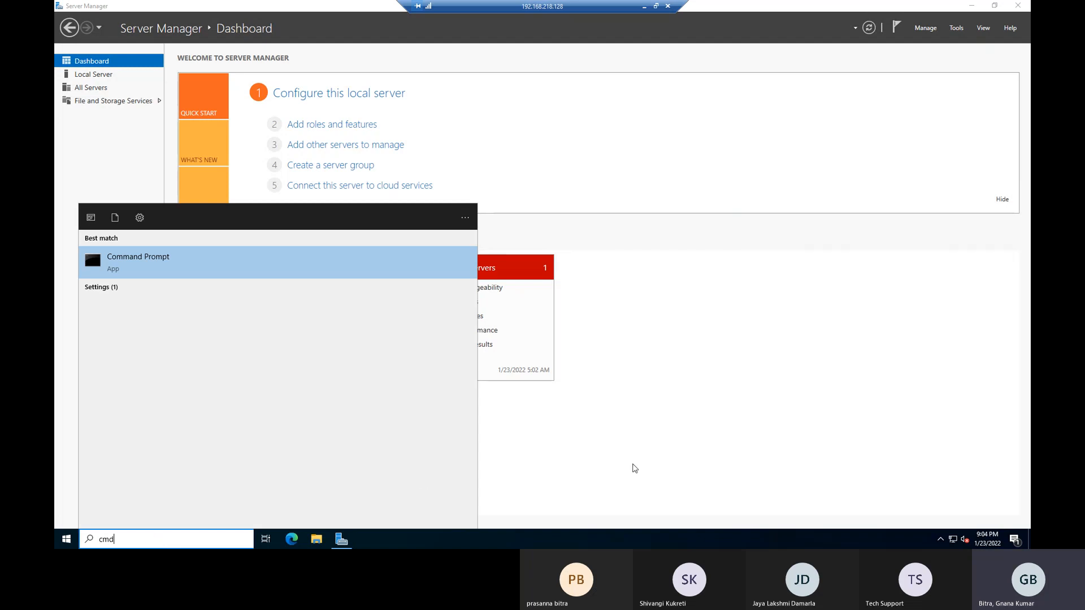
pyautogui.click(634, 468)
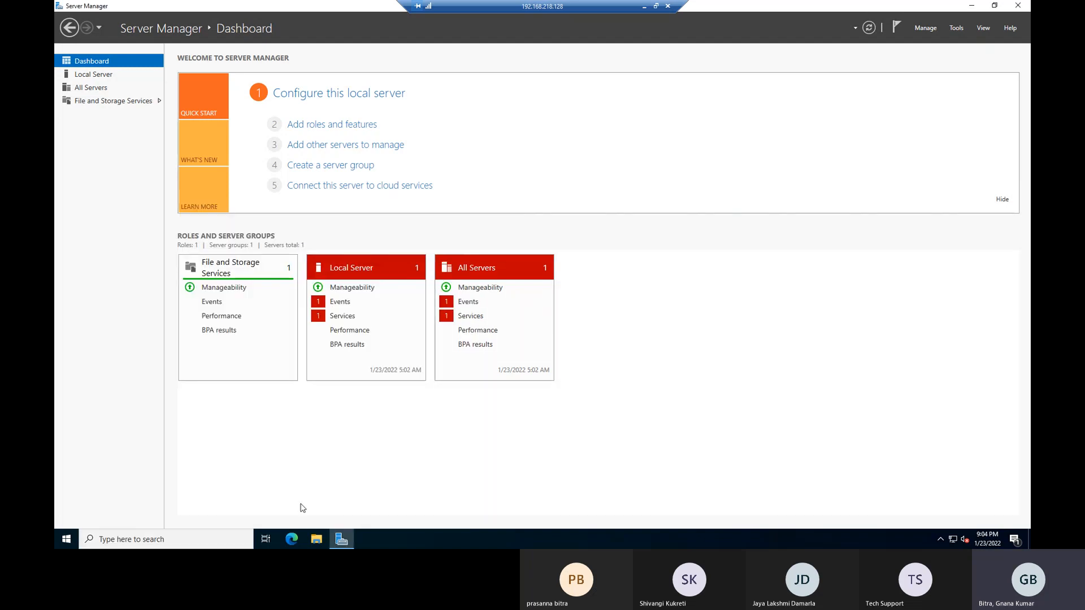
pyautogui.click(114, 535)
pyautogui.write('cmd')
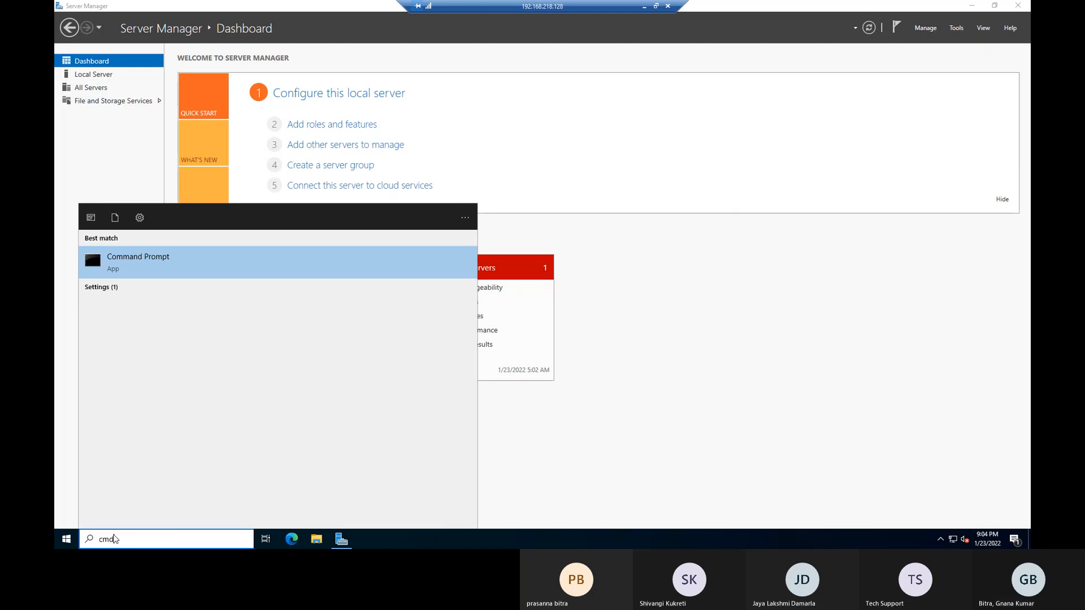
pyautogui.press('Return')
pyautogui.write('ncp')
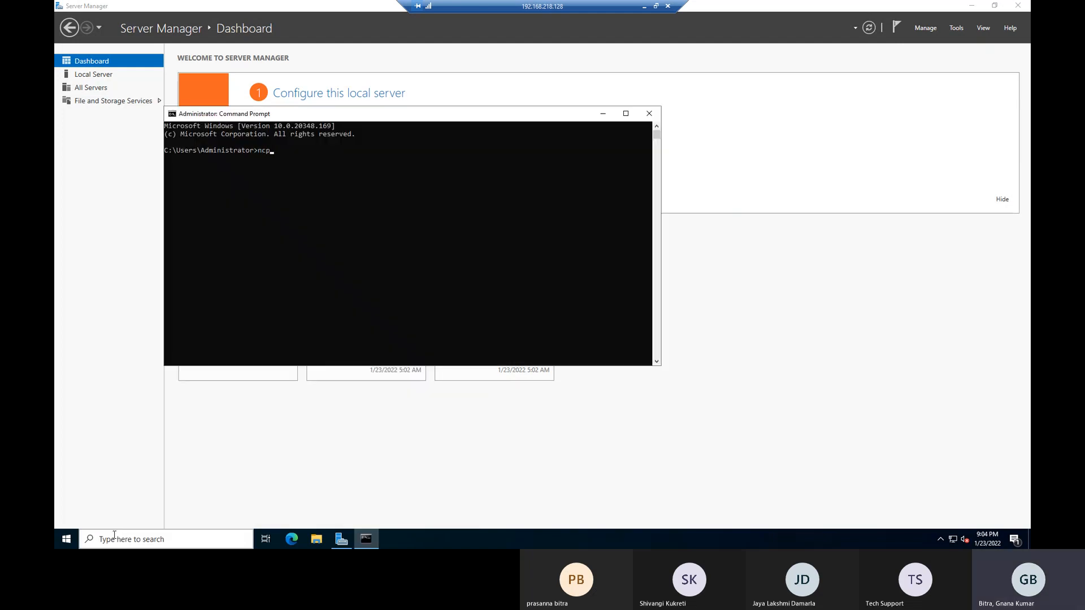
pyautogui.write('a.cpl')
pyautogui.press('Return')
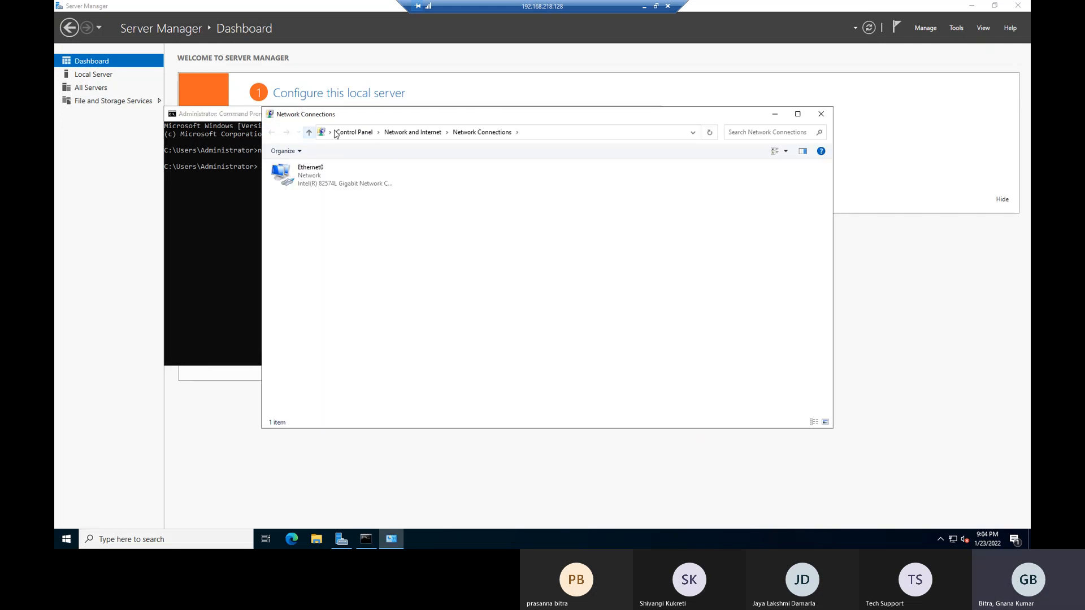
# Open Ethernet0's properties, then its Internet Protocol Version 4 (TCP/IPv4) properties.
pyautogui.moveTo(394, 107); pyautogui.dragTo(602, 180)
pyautogui.click(439, 237)
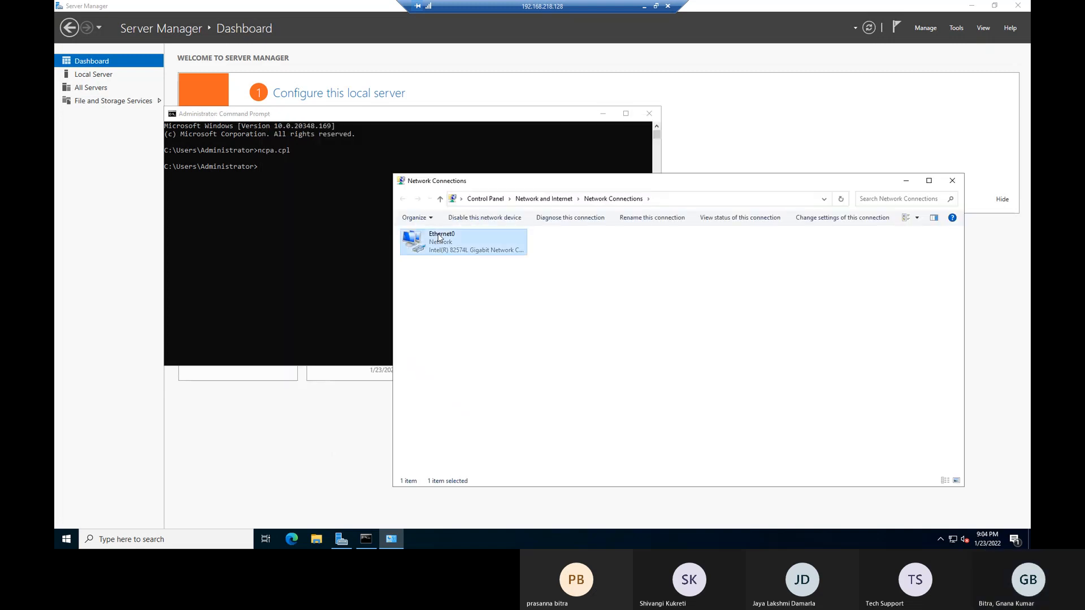
pyautogui.rightClick(438, 236)
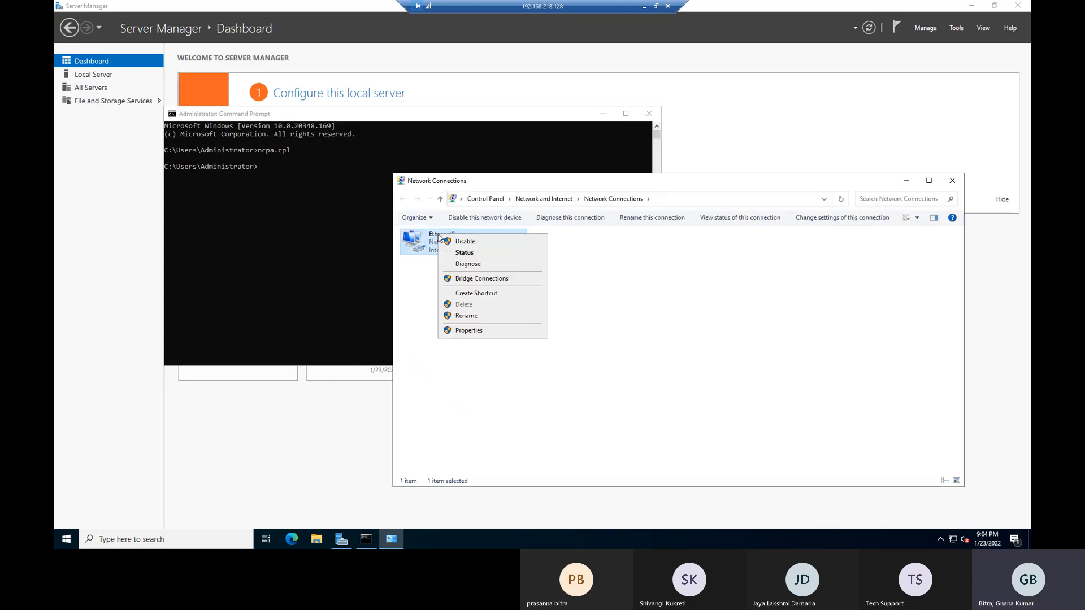
pyautogui.click(475, 336)
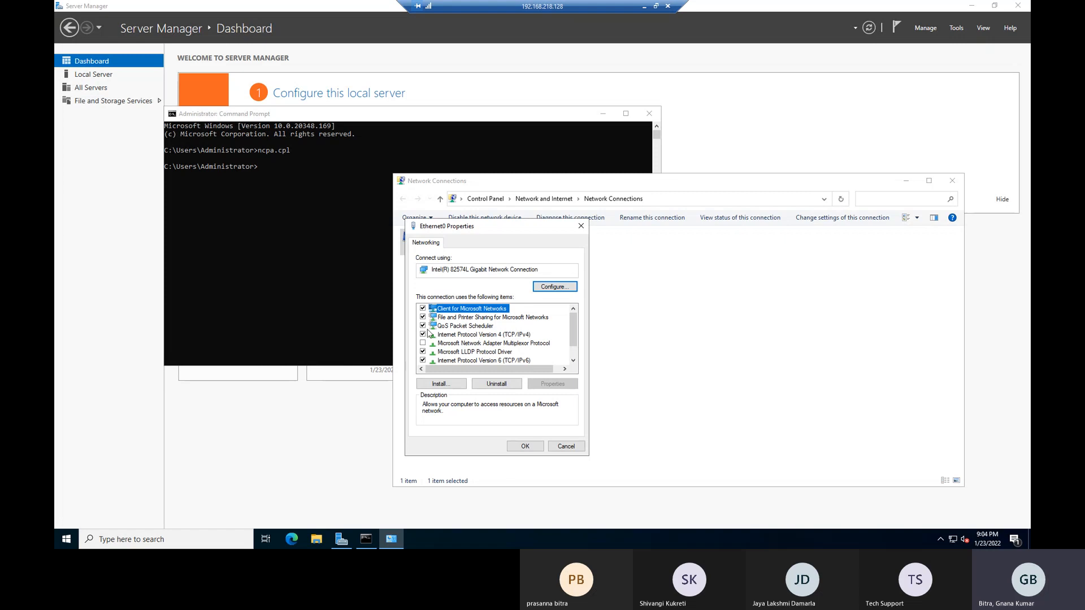
pyautogui.click(455, 336)
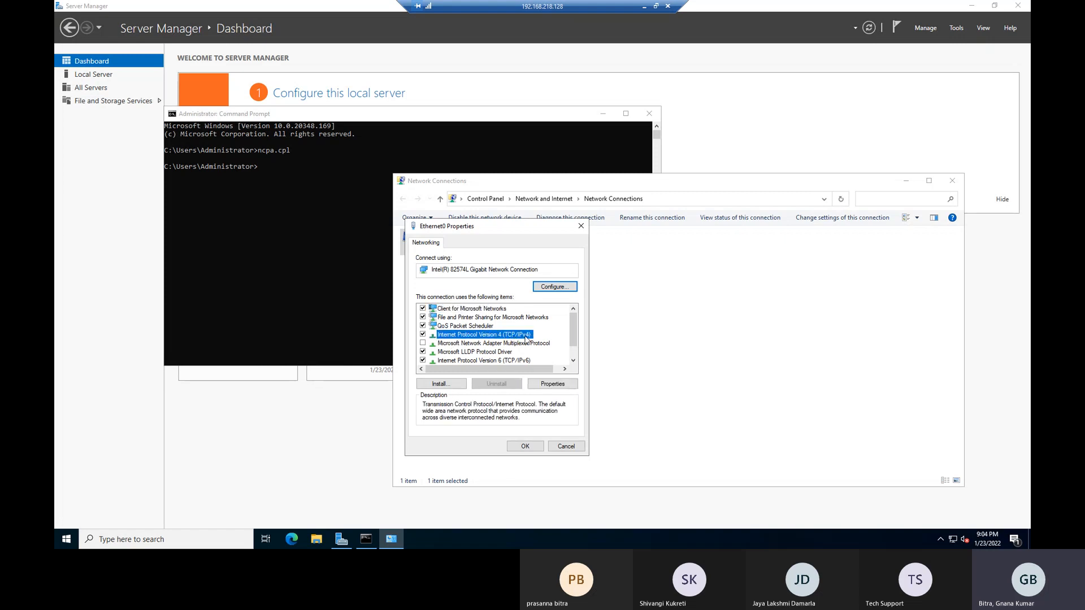
pyautogui.click(558, 385)
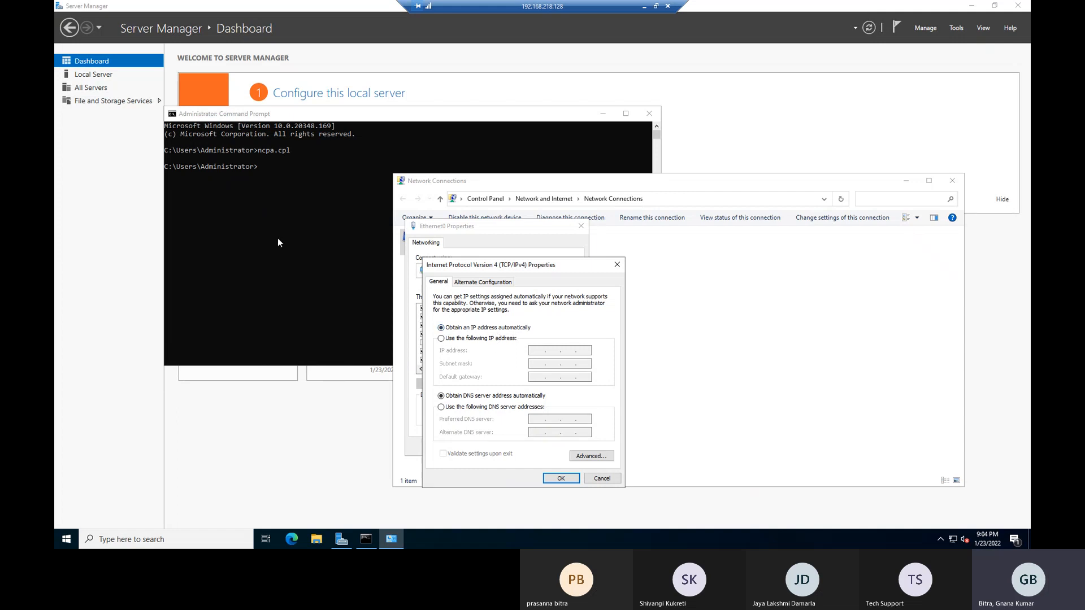
# Run ipconfig to show IPv4 192.168.218.128 and gateway 192.168.218.2, arranging the windows.
pyautogui.click(292, 247)
pyautogui.write('ipconfig')
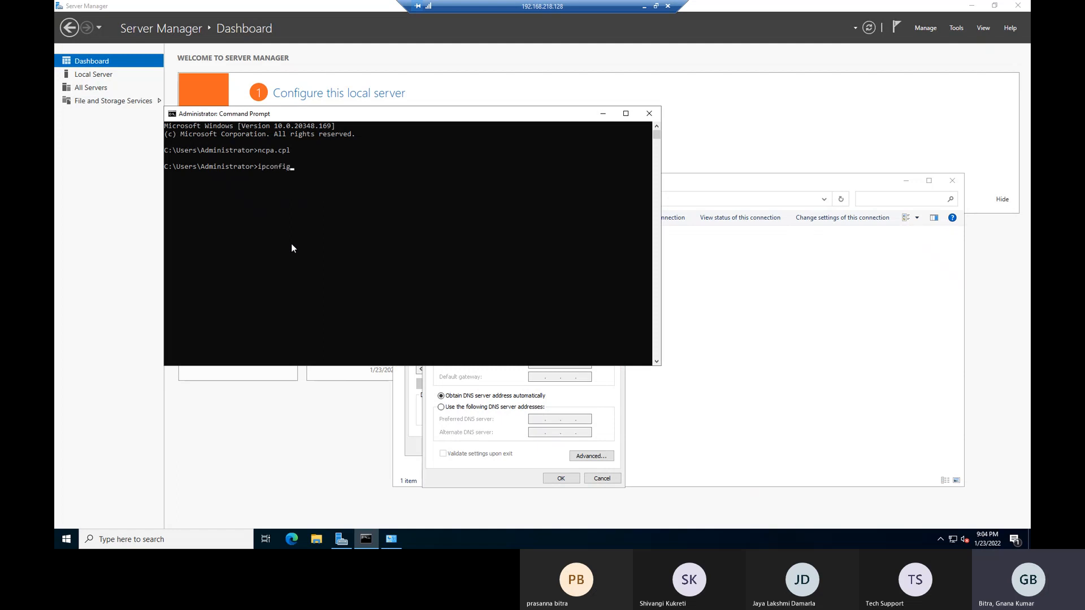
pyautogui.press('Return')
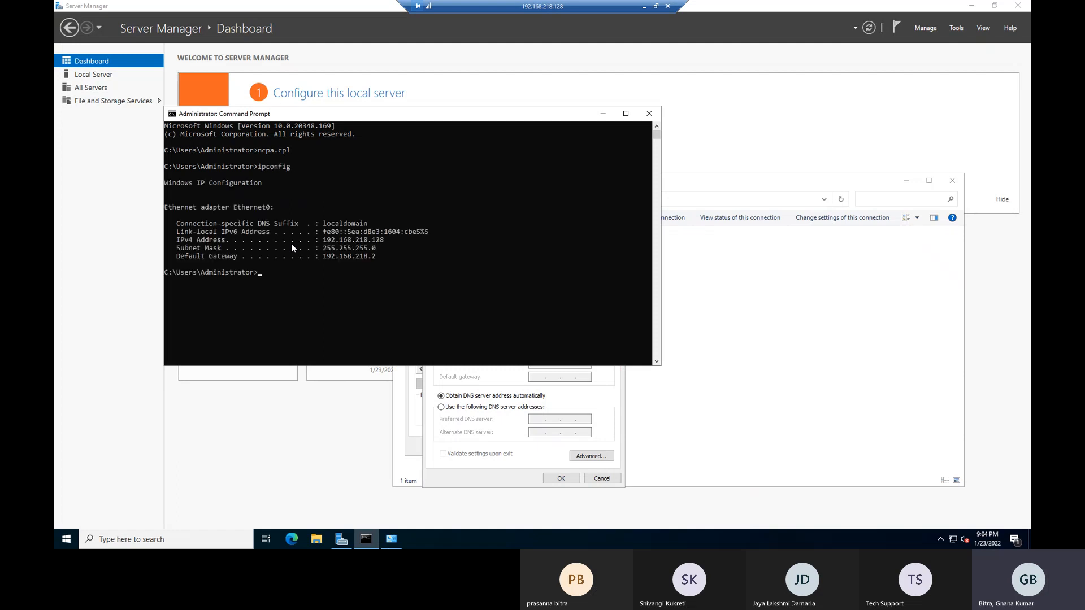
pyautogui.click(451, 463)
pyautogui.moveTo(323, 115); pyautogui.dragTo(238, 74)
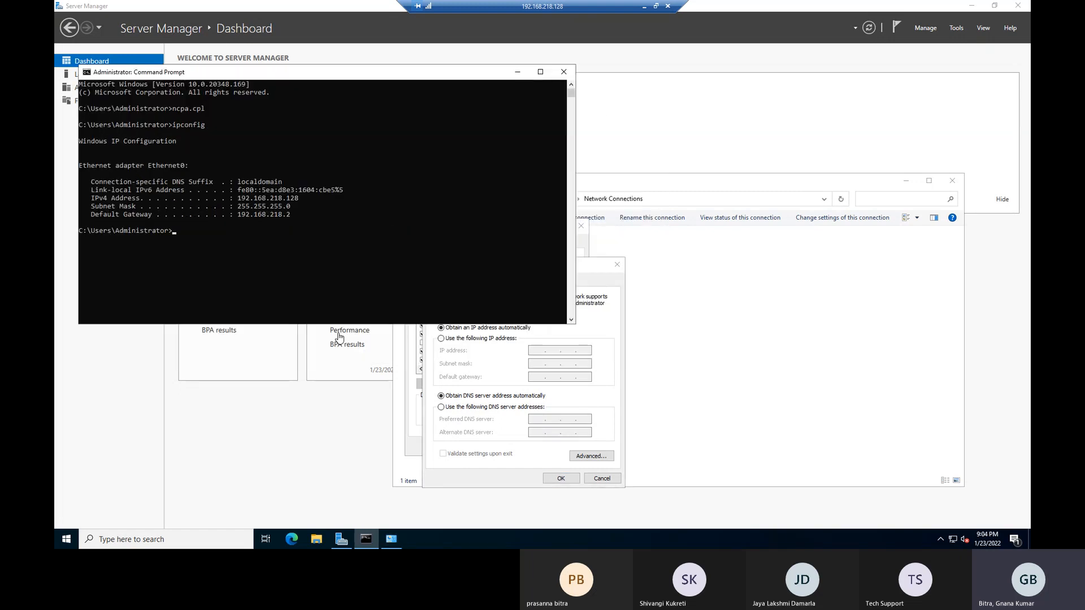
pyautogui.click(477, 460)
pyautogui.click(303, 300)
pyautogui.click(369, 271)
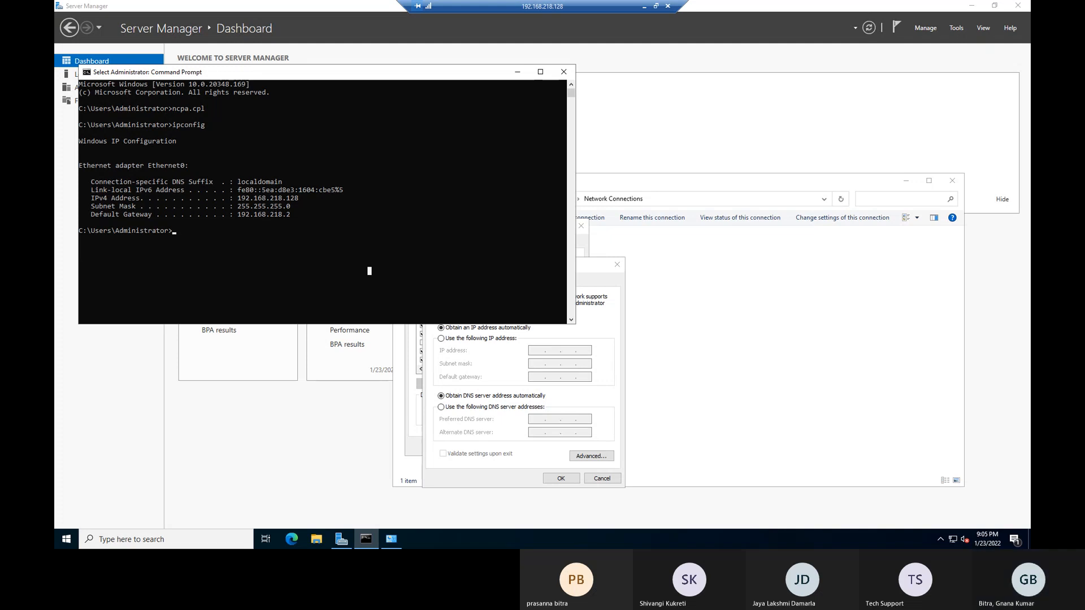
# Screen-capture the ipconfig adapter output and switch IPv4 to 'Use the following IP address'.
pyautogui.press('Print')
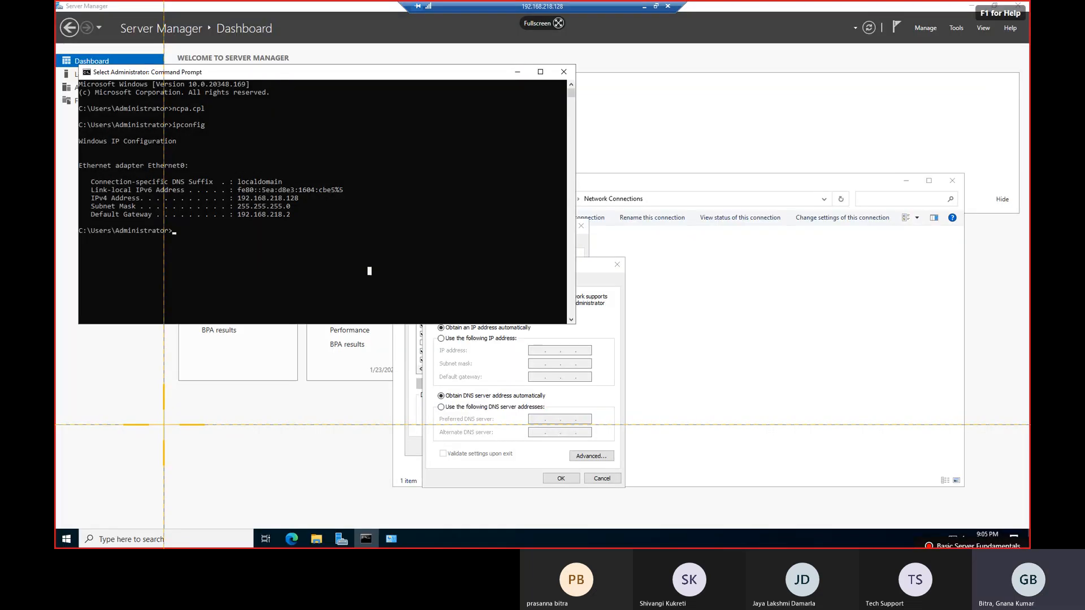
pyautogui.moveTo(77, 151); pyautogui.dragTo(368, 240)
pyautogui.moveTo(304, 12); pyautogui.dragTo(55, 33)
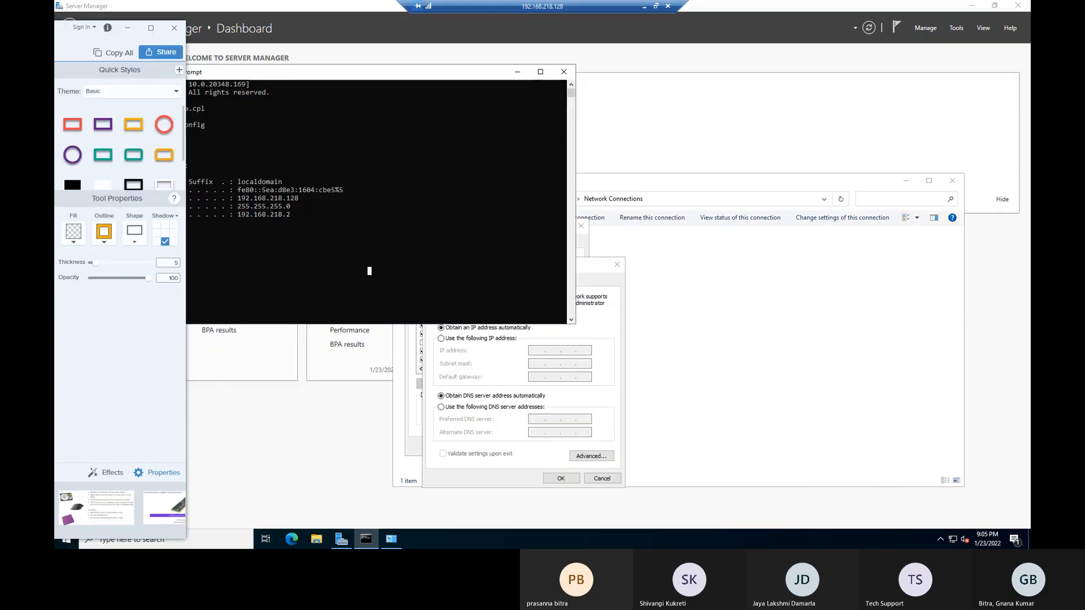
pyautogui.click(499, 339)
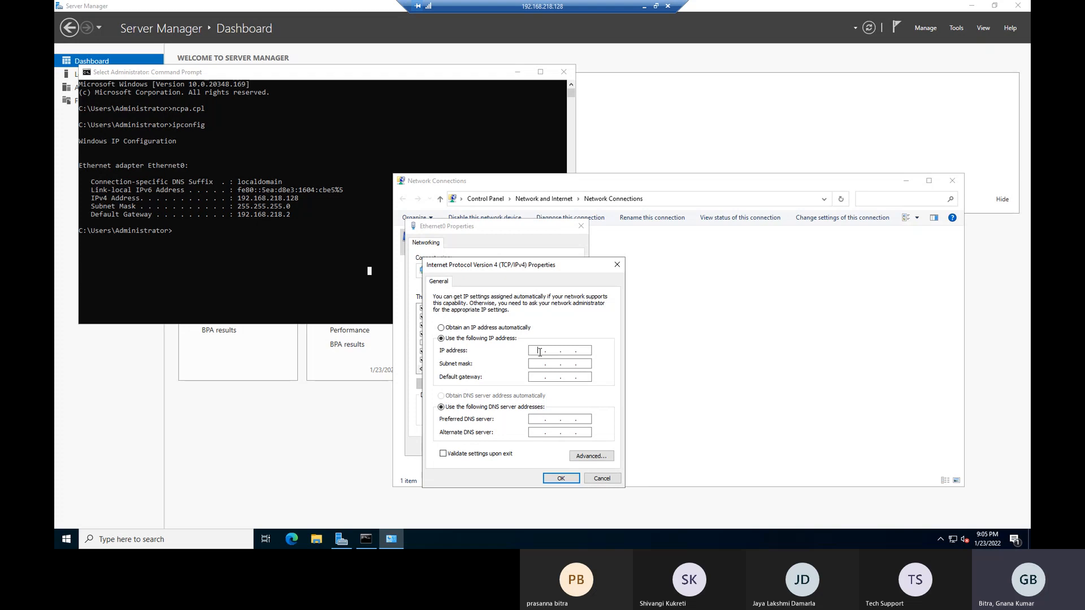
# Enter static IP 192.168.218.128 with mask 255.255.255.0 and gateway 192.168.218.2.
pyautogui.click(540, 352)
pyautogui.write('192 . 168 . 218 . 128')
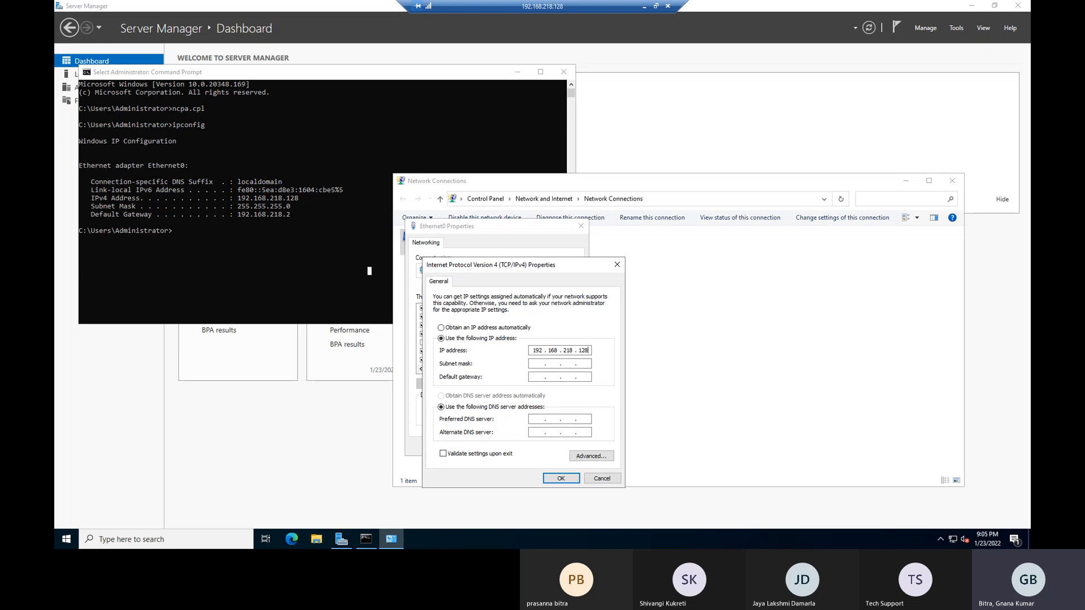
pyautogui.press('Tab')
pyautogui.press('Tab')
pyautogui.write('192 . ')
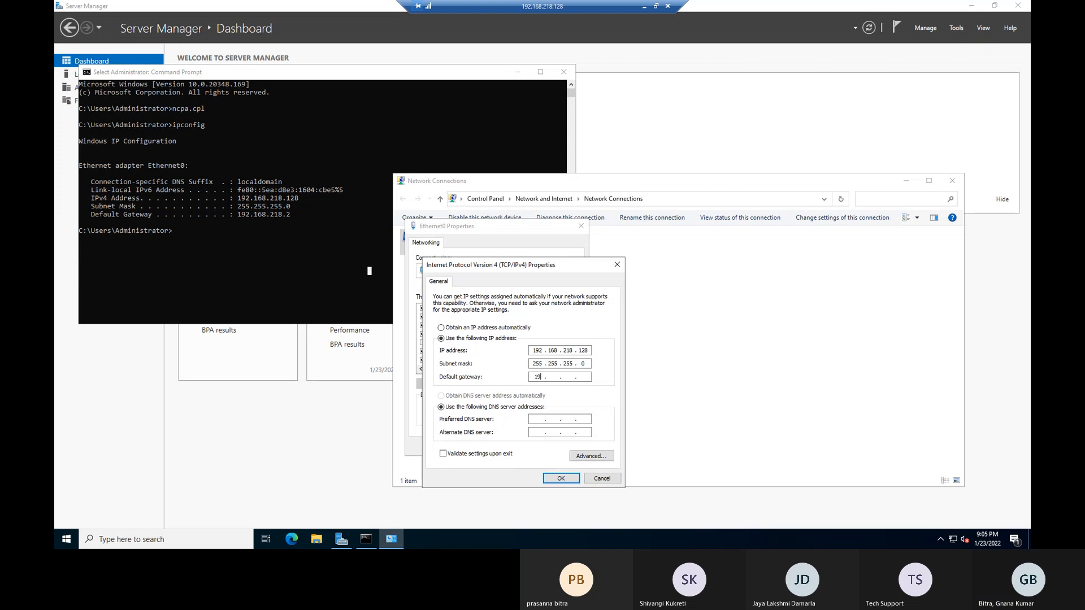
pyautogui.write('168 . 218')
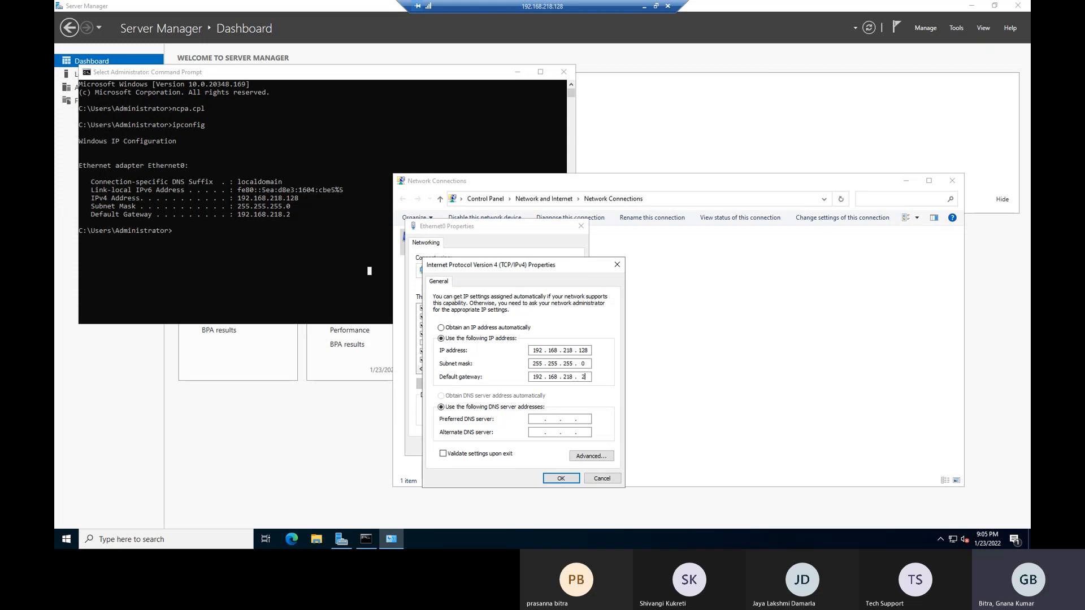
# Fill in the preferred DNS server as 192.168.218.1, fixing a typo.
pyautogui.click(535, 419)
pyautogui.write('192 ')
pyautogui.write('12')
pyautogui.press('BackSpace')
pyautogui.write('68 . ')
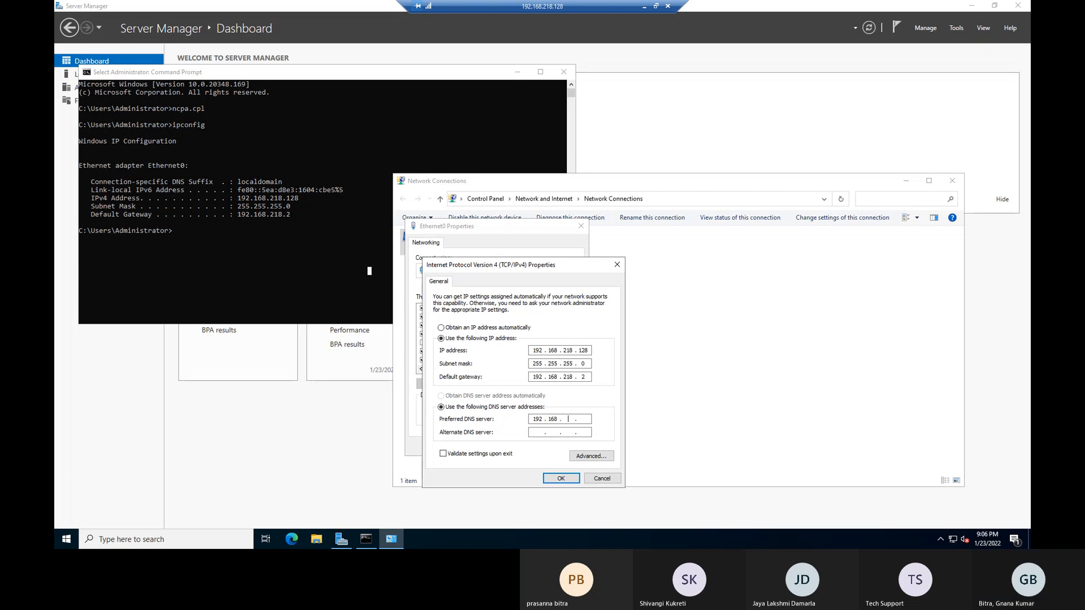
pyautogui.write('218 . ')
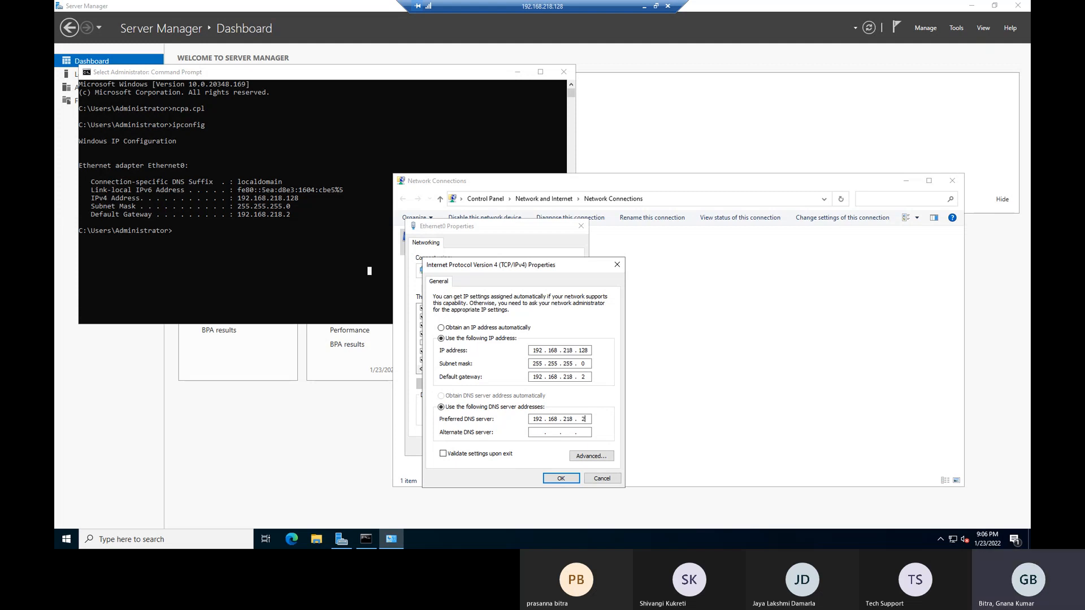
pyautogui.write('128')
# Apply the static IPv4 settings, close Ethernet0's properties, and close the dropped Remote Desktop session.
pyautogui.click(561, 478)
pyautogui.click(524, 446)
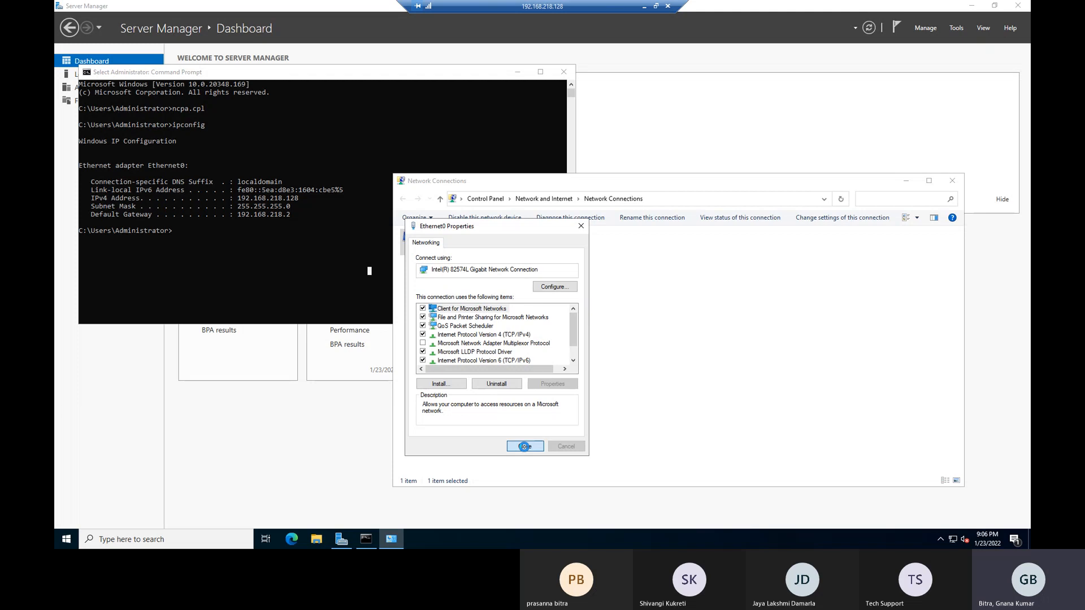
pyautogui.click(645, 6)
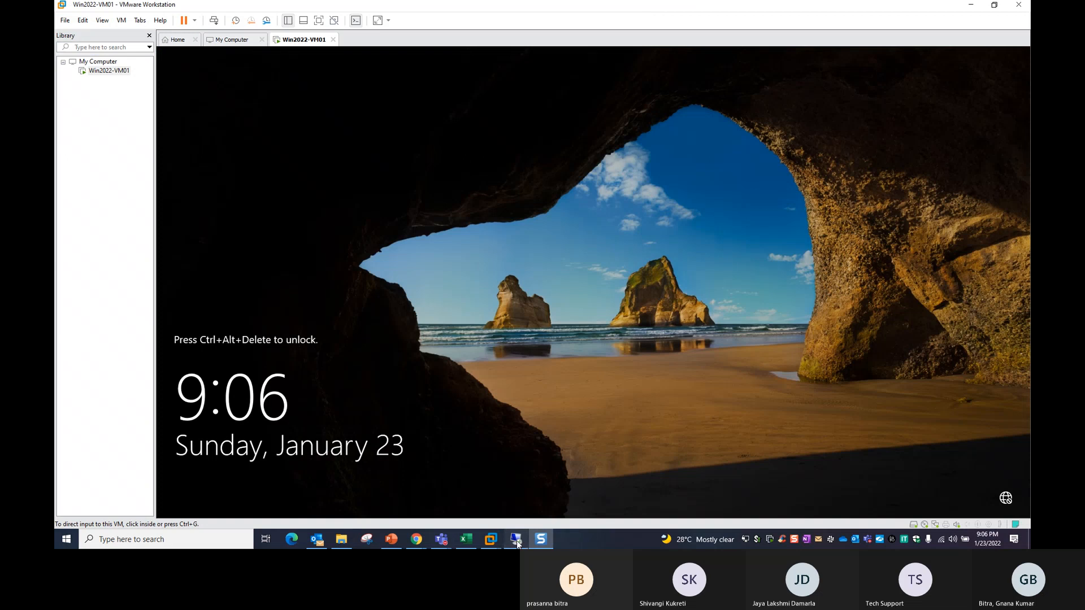
pyautogui.click(516, 539)
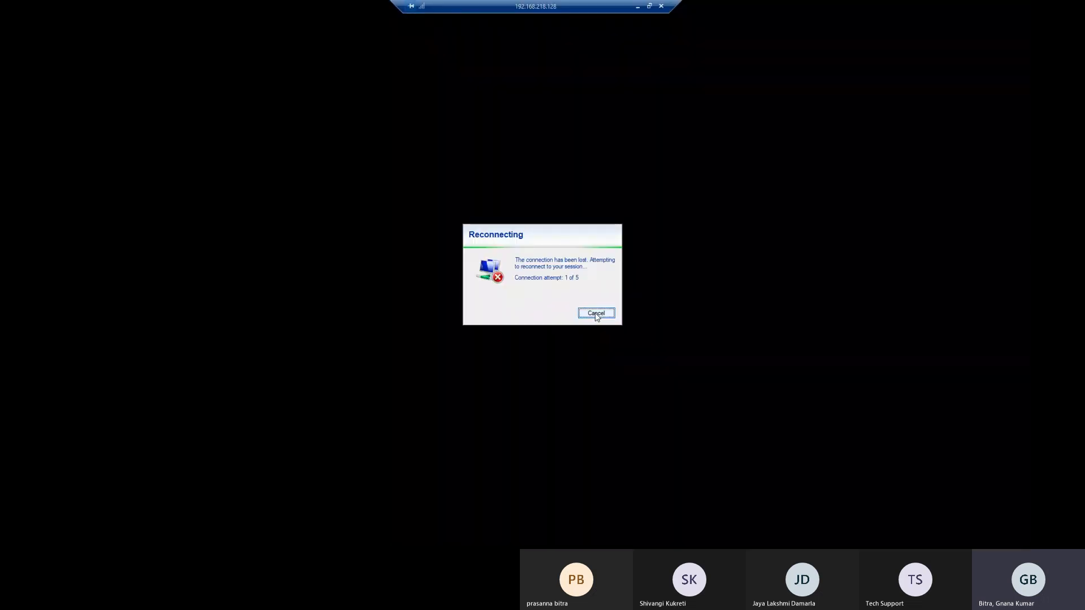
pyautogui.click(597, 315)
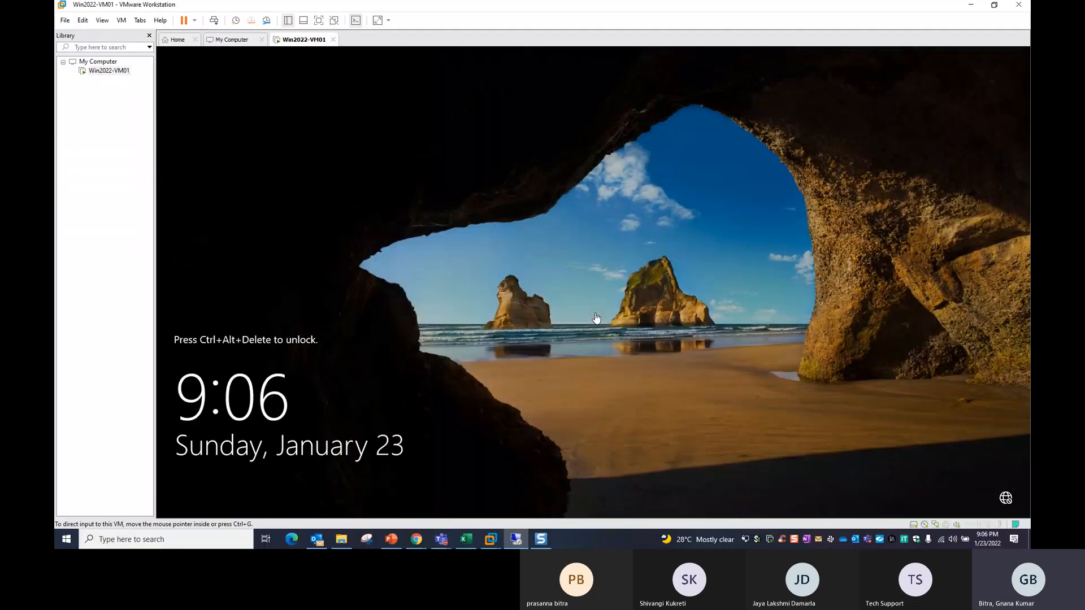
# Launch Remote Desktop Connection via mstsc and connect to 192.168.218.128, trusting the connection.
pyautogui.click(193, 538)
pyautogui.write('mst')
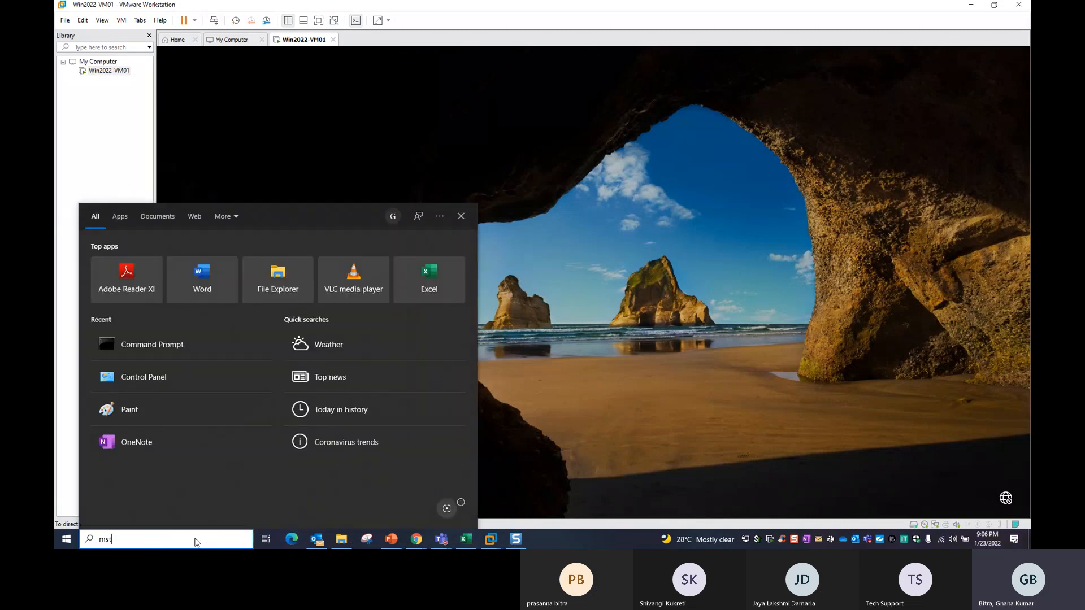
pyautogui.write('sc')
pyautogui.press('Return')
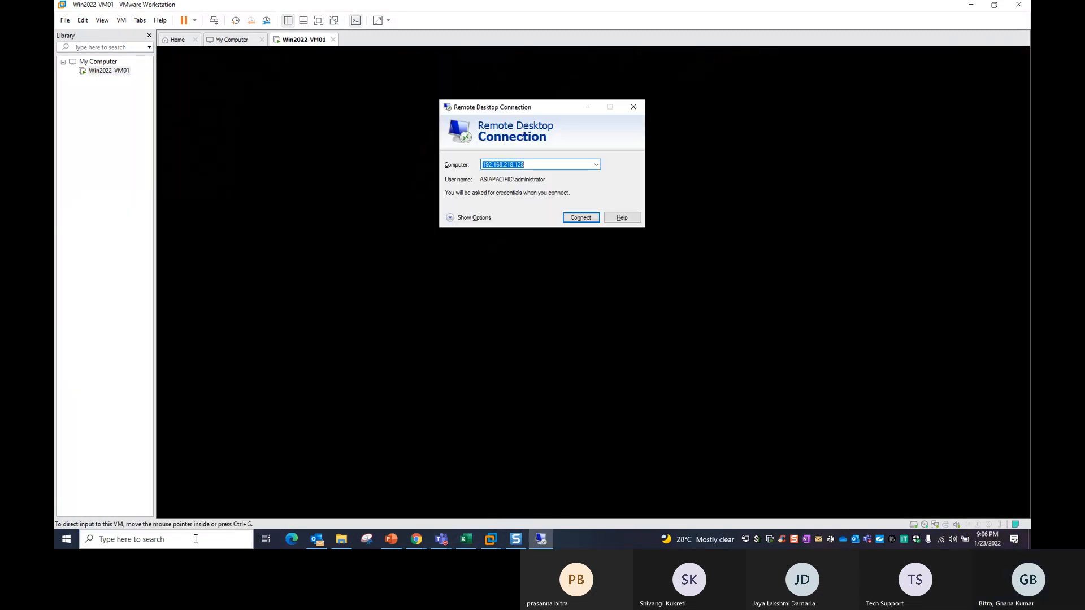
pyautogui.click(539, 165)
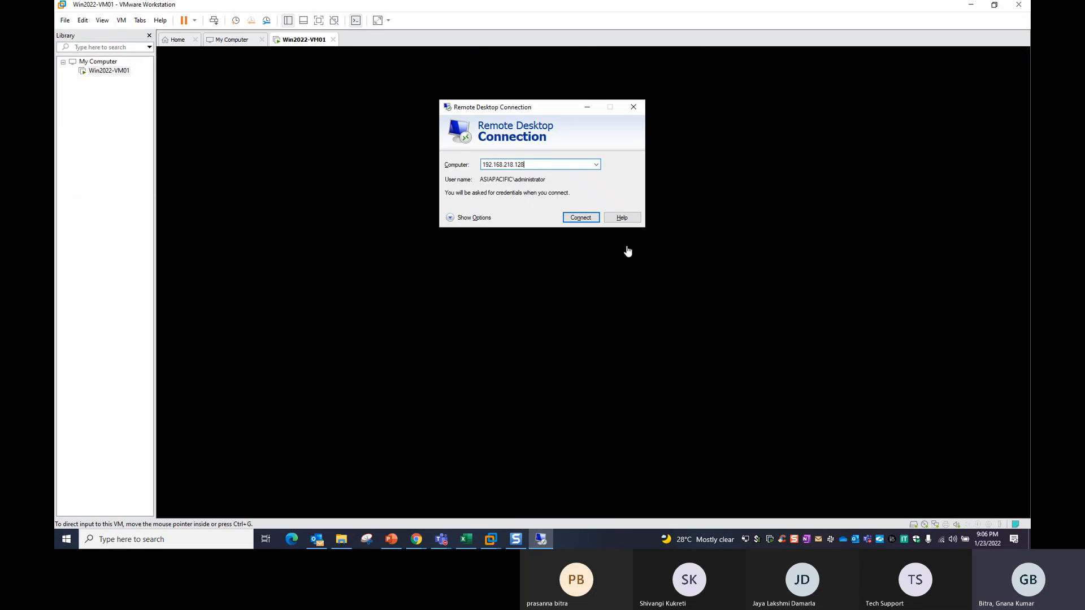
pyautogui.click(582, 219)
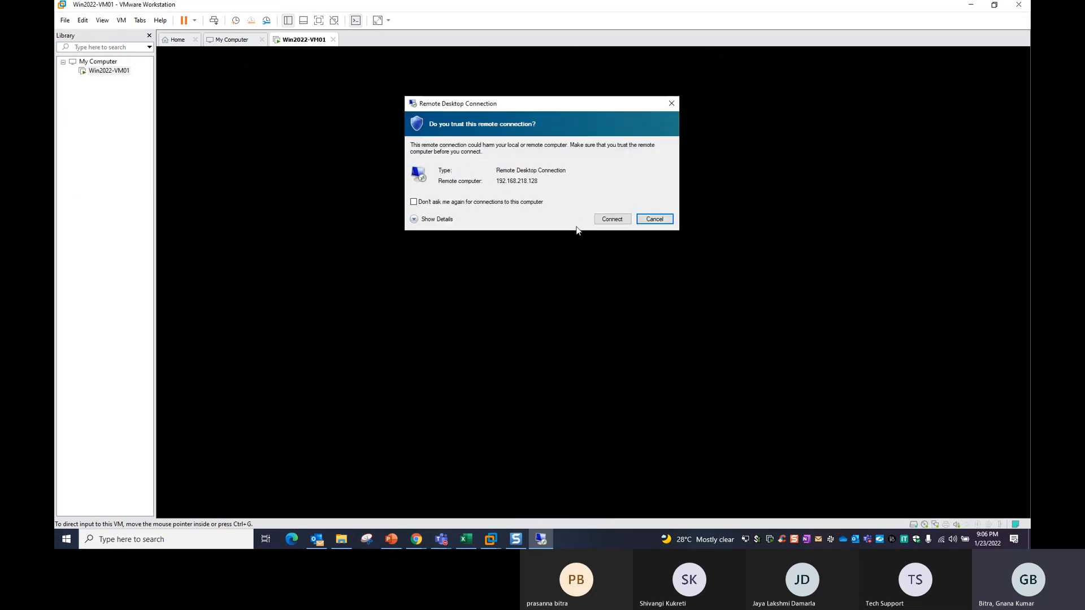
pyautogui.click(612, 219)
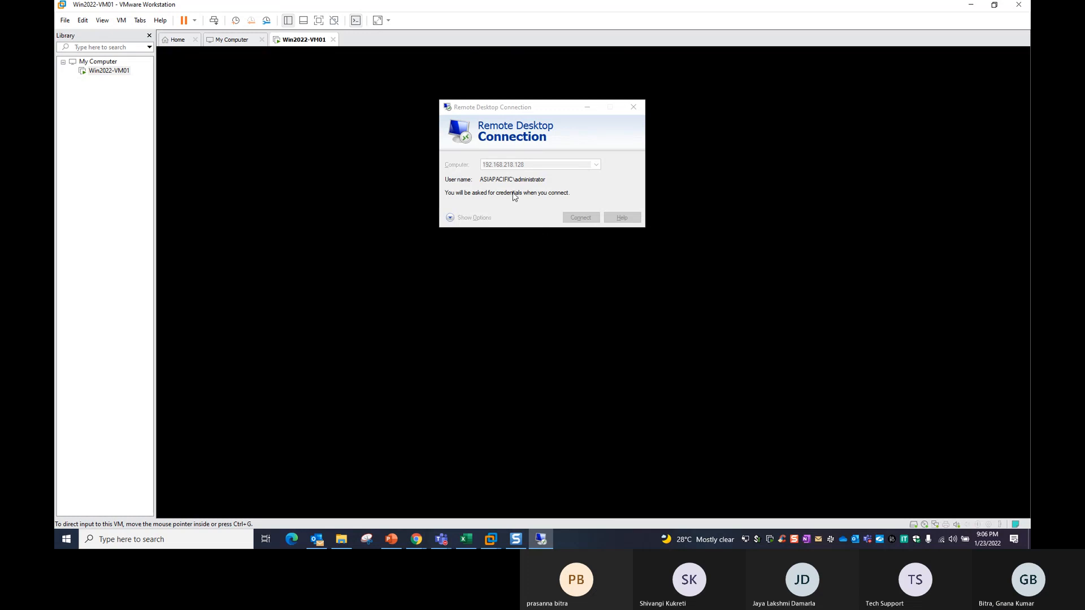
# Sign in with a different account as administrator and accept the unverified certificate.
pyautogui.click(452, 201)
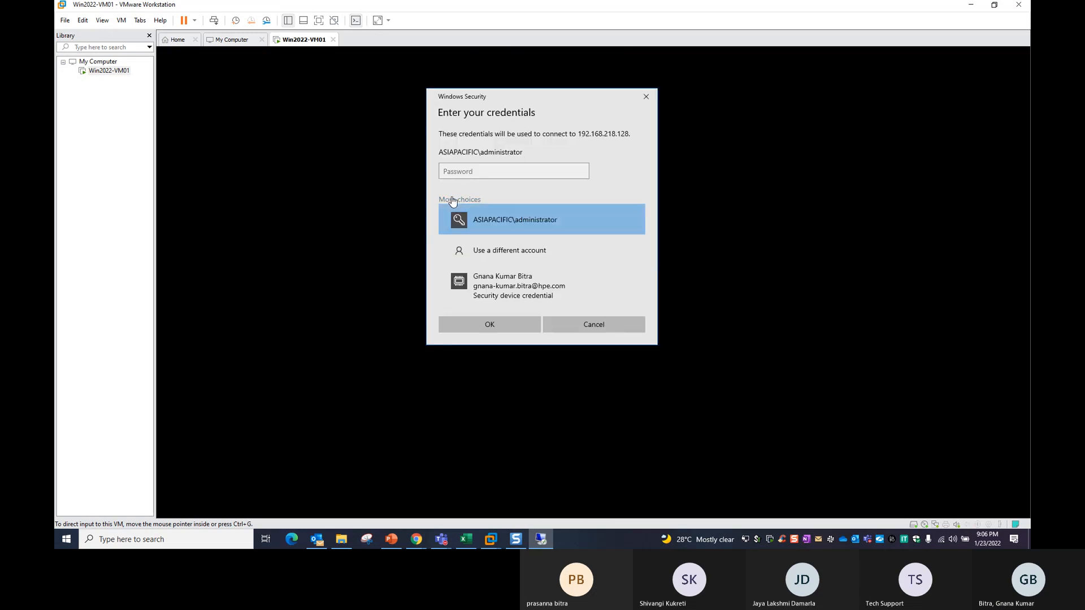
pyautogui.click(504, 253)
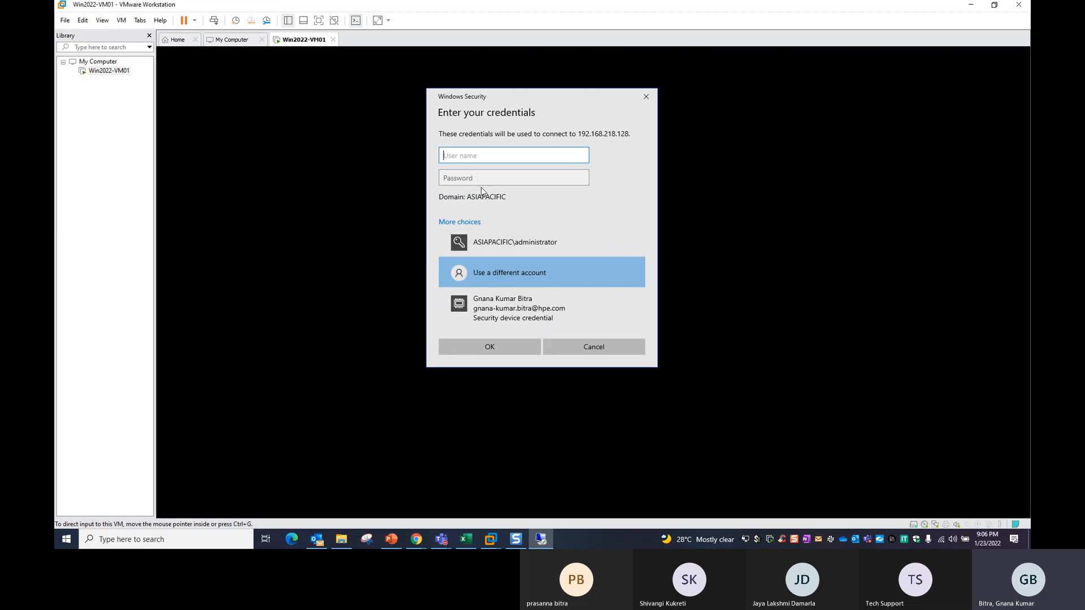
pyautogui.write('administrator')
pyautogui.press('Tab')
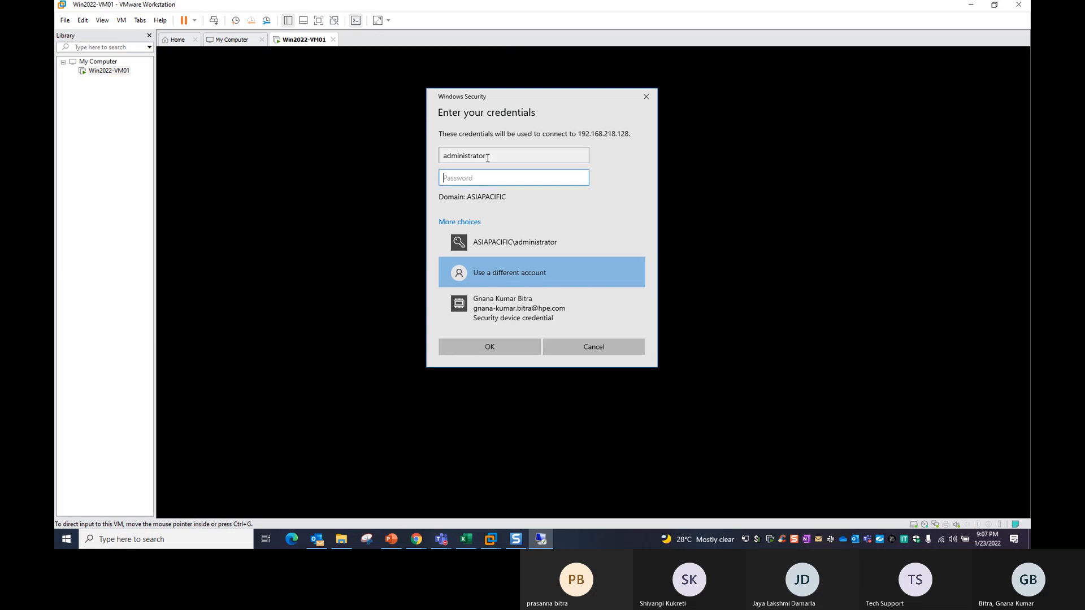
pyautogui.write('********')
pyautogui.press('Return')
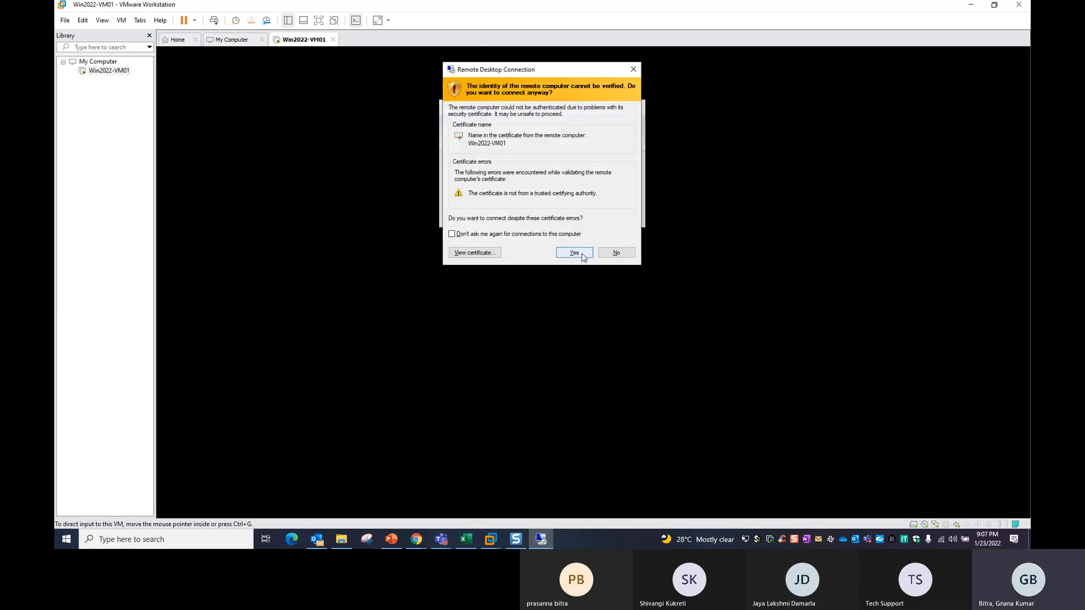
pyautogui.click(577, 252)
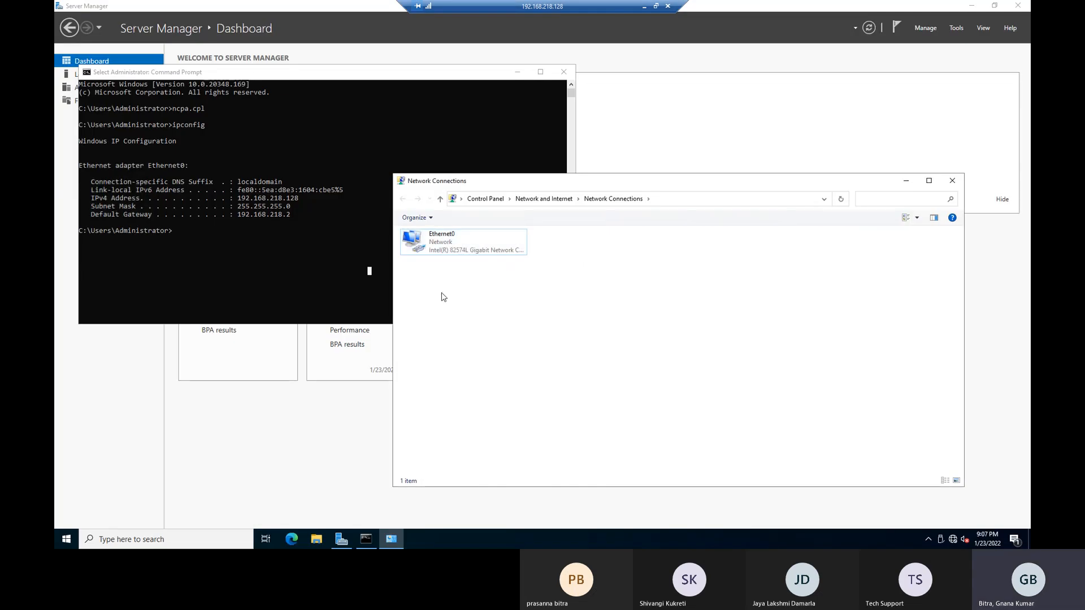
# Review the IPv4 settings in Ethernet0's properties to confirm the static 192.168.218.128 address.
pyautogui.rightClick(436, 243)
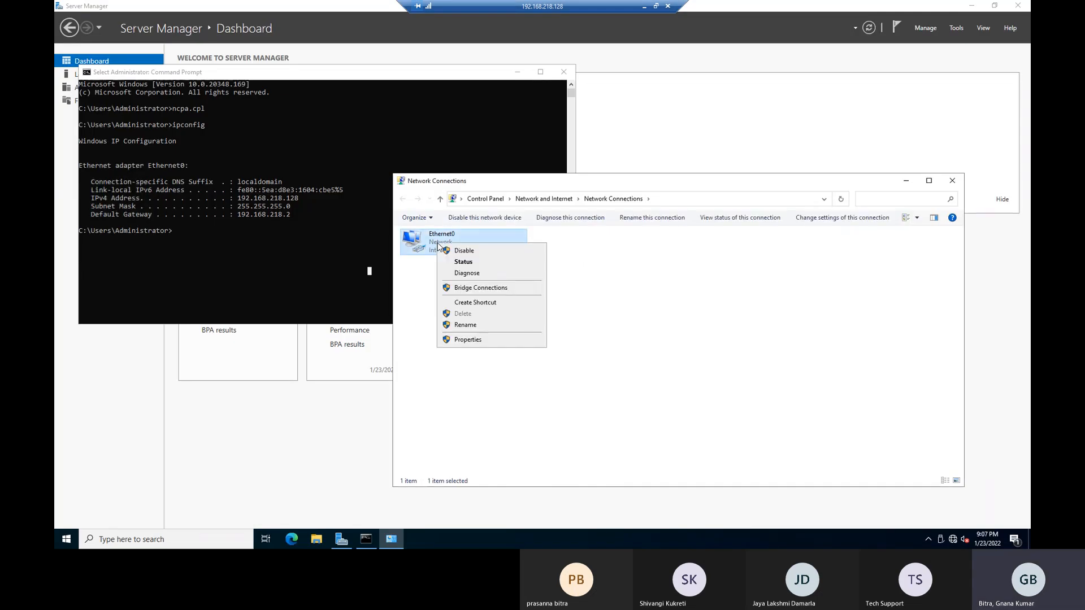
pyautogui.click(469, 341)
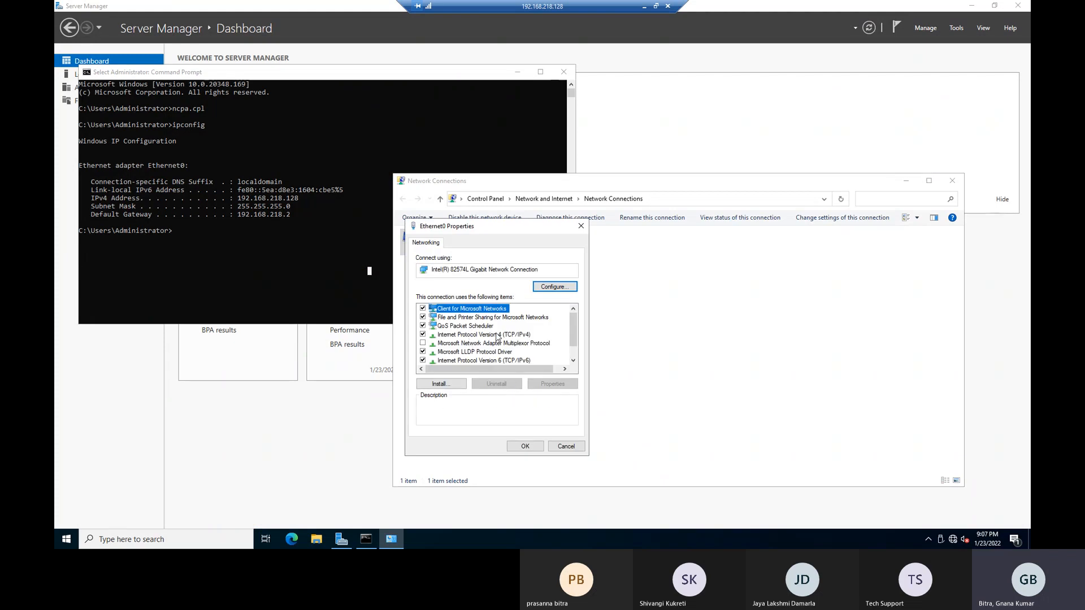
pyautogui.click(498, 335)
pyautogui.click(552, 383)
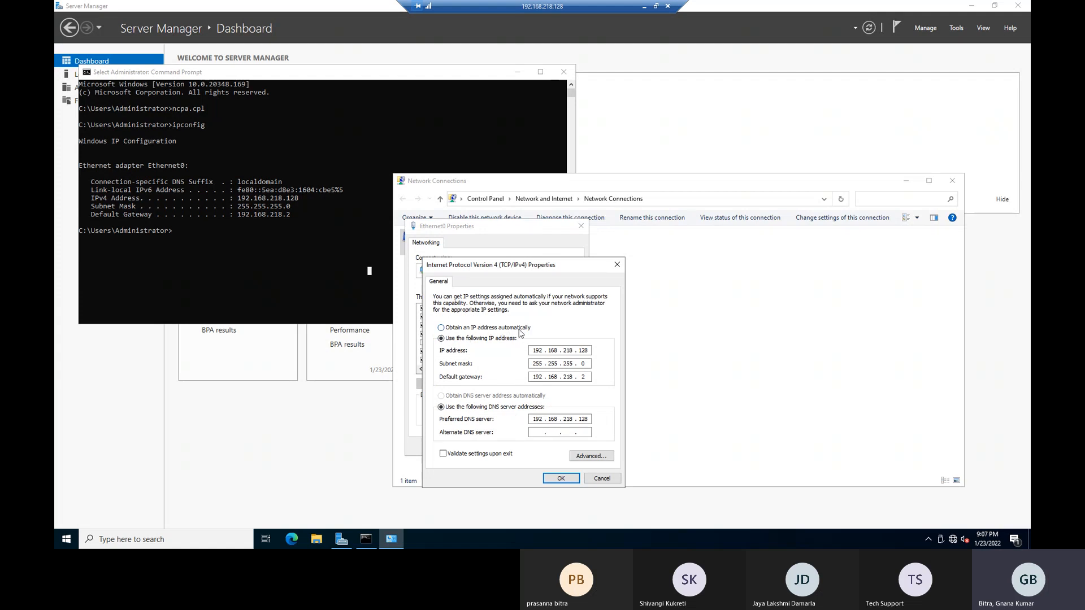
# Cancel the IPv4 and Ethernet0 dialogs, then close Network Connections and Command Prompt.
pyautogui.click(598, 477)
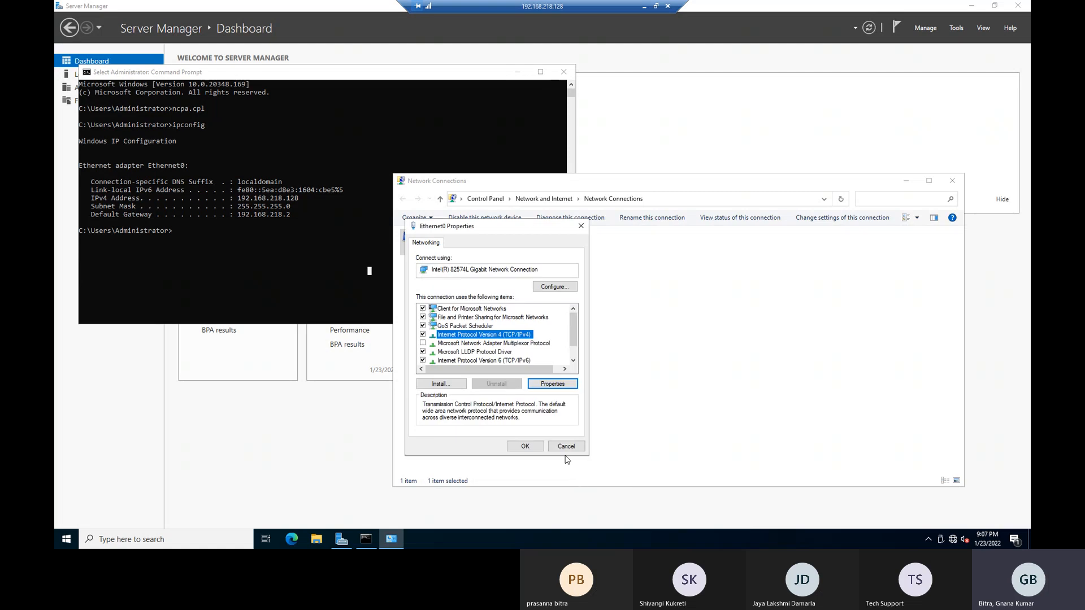
pyautogui.click(568, 452)
pyautogui.click(953, 180)
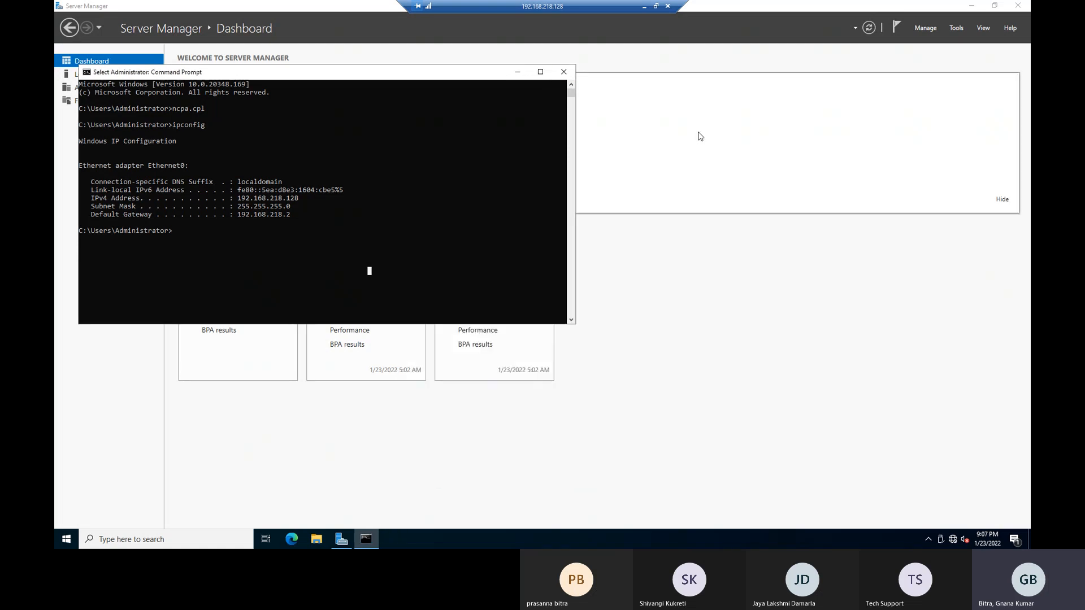
pyautogui.click(564, 73)
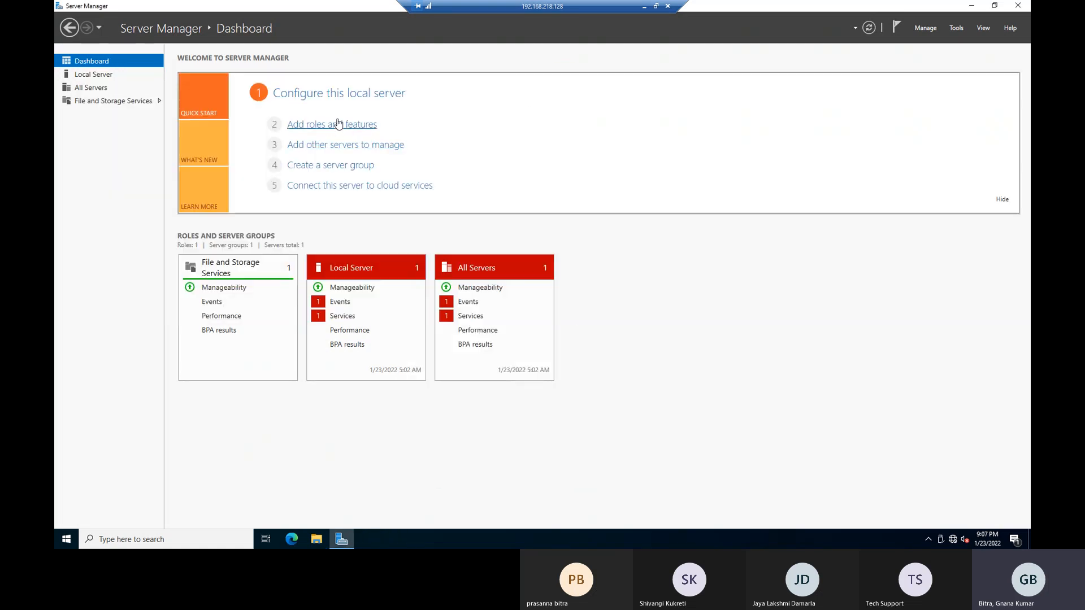
# Start the Add Roles and Features wizard as a role-based installation targeting Win2022-VM01.
pyautogui.click(325, 130)
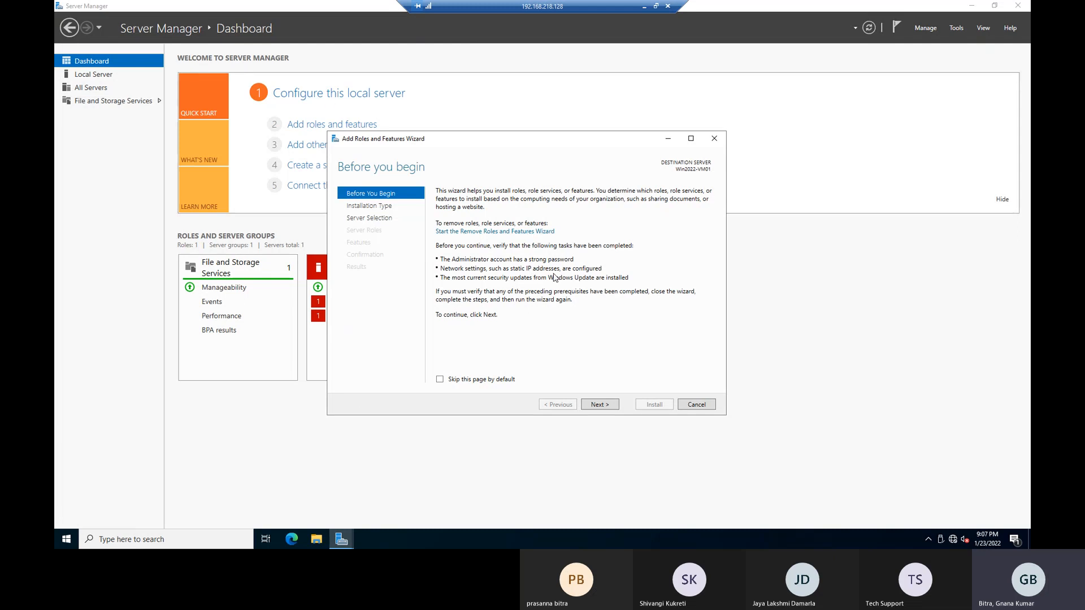
pyautogui.click(607, 409)
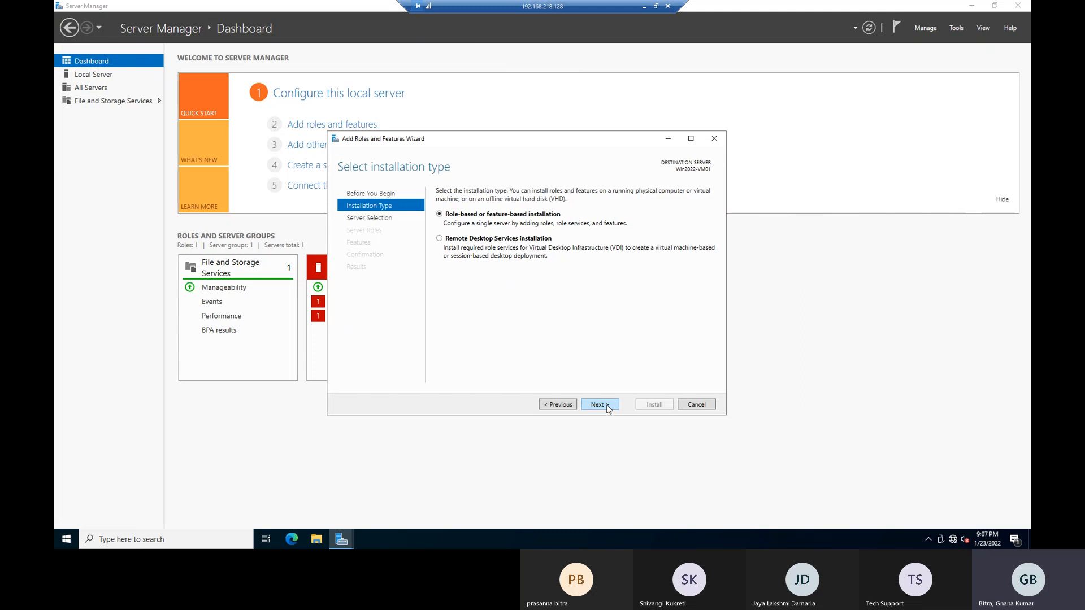
pyautogui.click(608, 409)
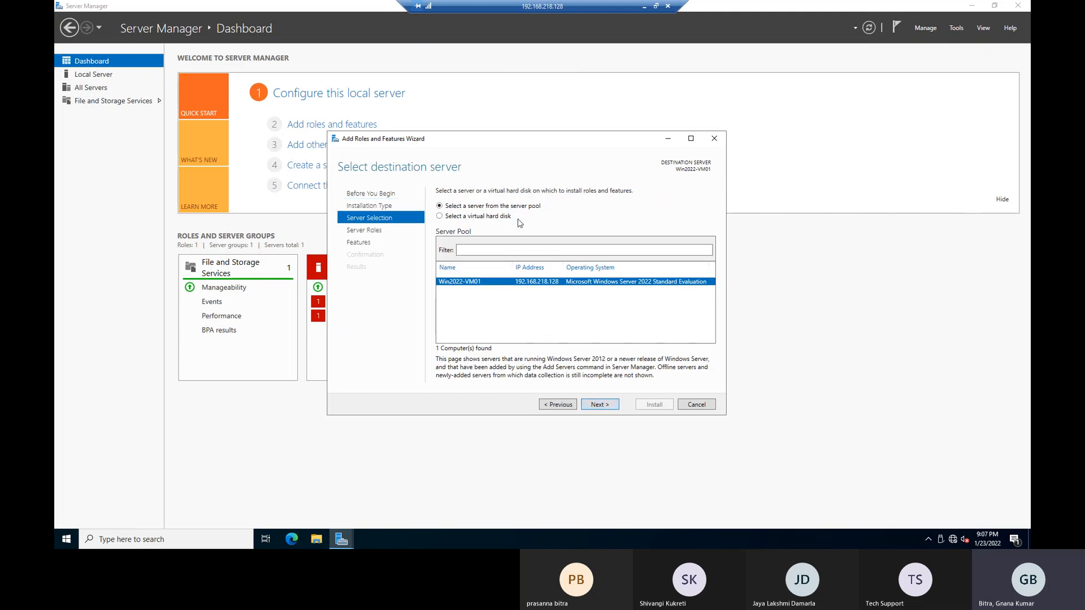
pyautogui.click(600, 408)
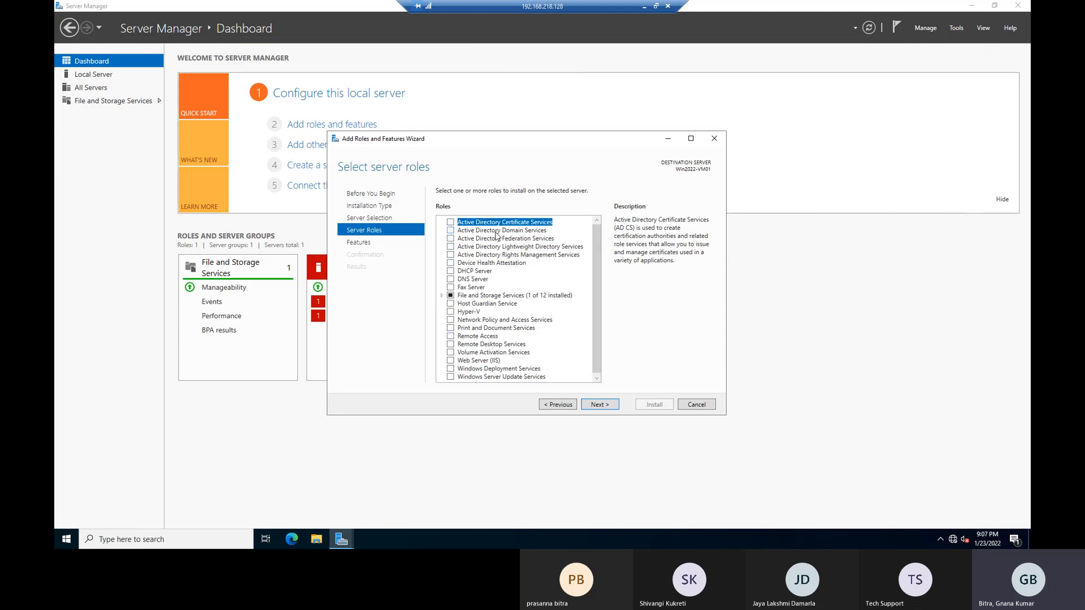
# Tick Active Directory Domain Services and DNS Server, accepting their required management tools.
pyautogui.click(498, 232)
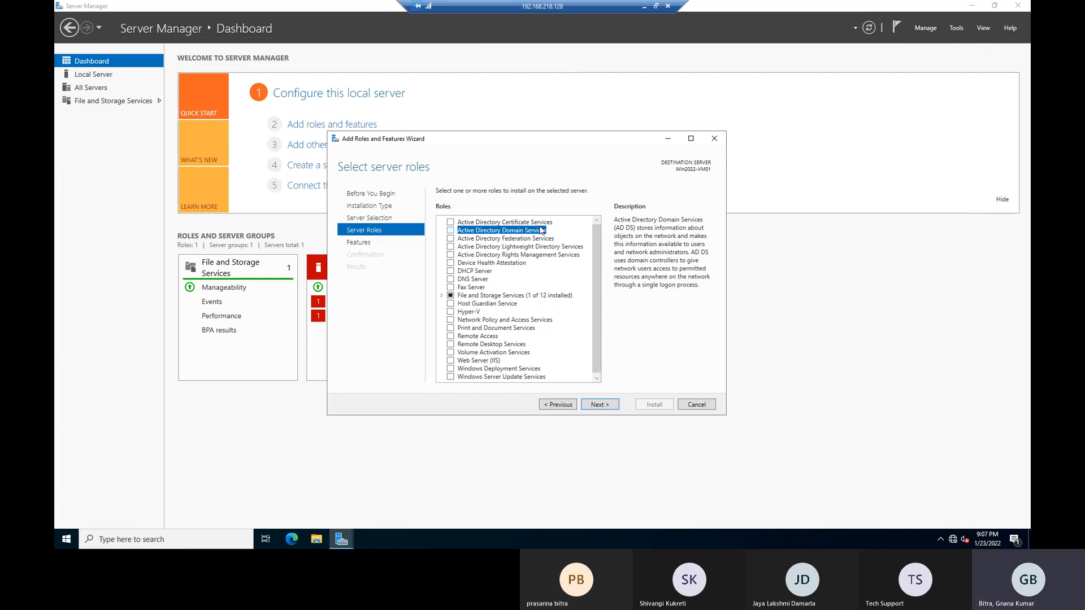
pyautogui.click(541, 229)
pyautogui.click(557, 365)
pyautogui.click(452, 280)
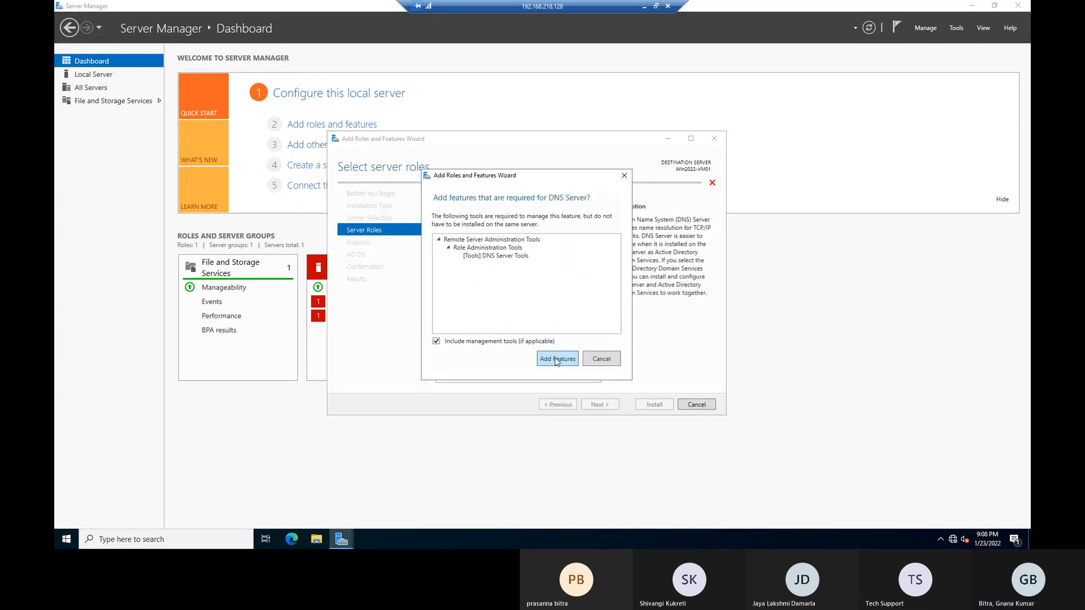
pyautogui.click(557, 360)
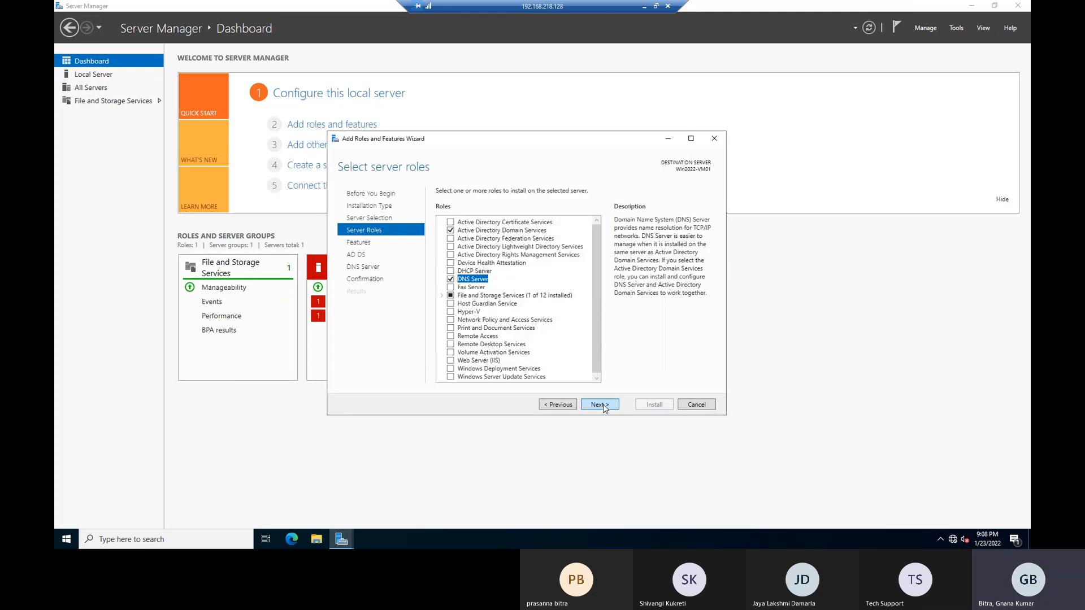
# Pass the Features, AD DS and DNS Server pages and install the selected roles.
pyautogui.click(601, 405)
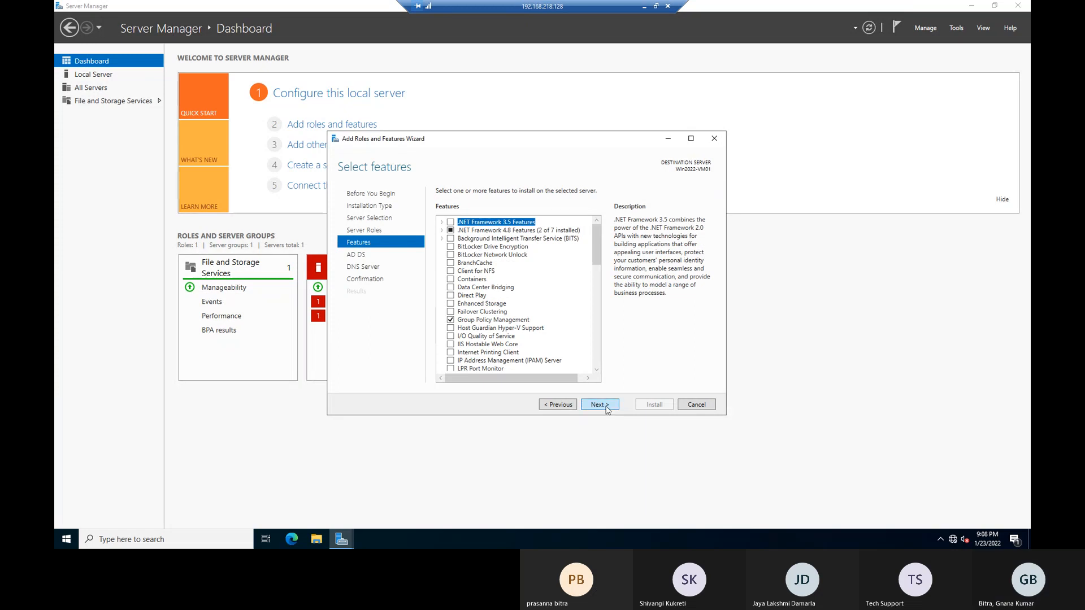
pyautogui.click(606, 406)
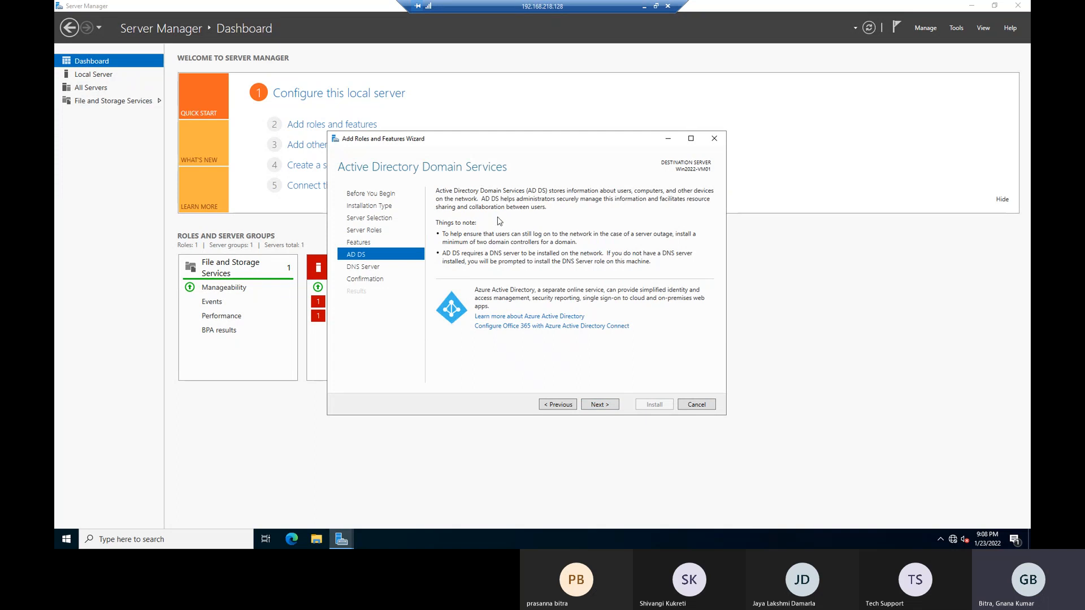
pyautogui.click(602, 410)
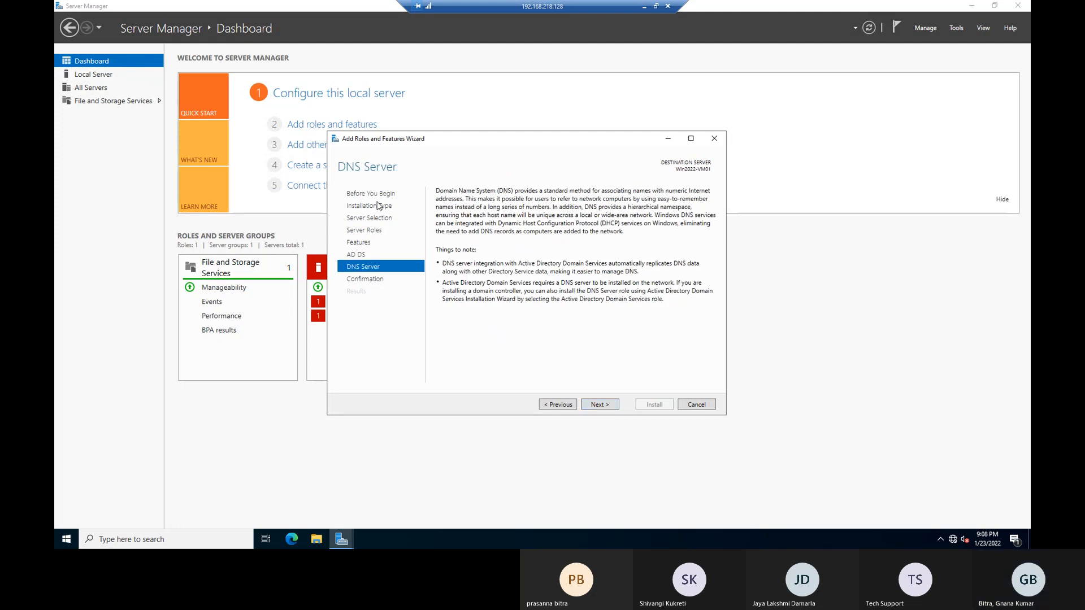
pyautogui.click(575, 409)
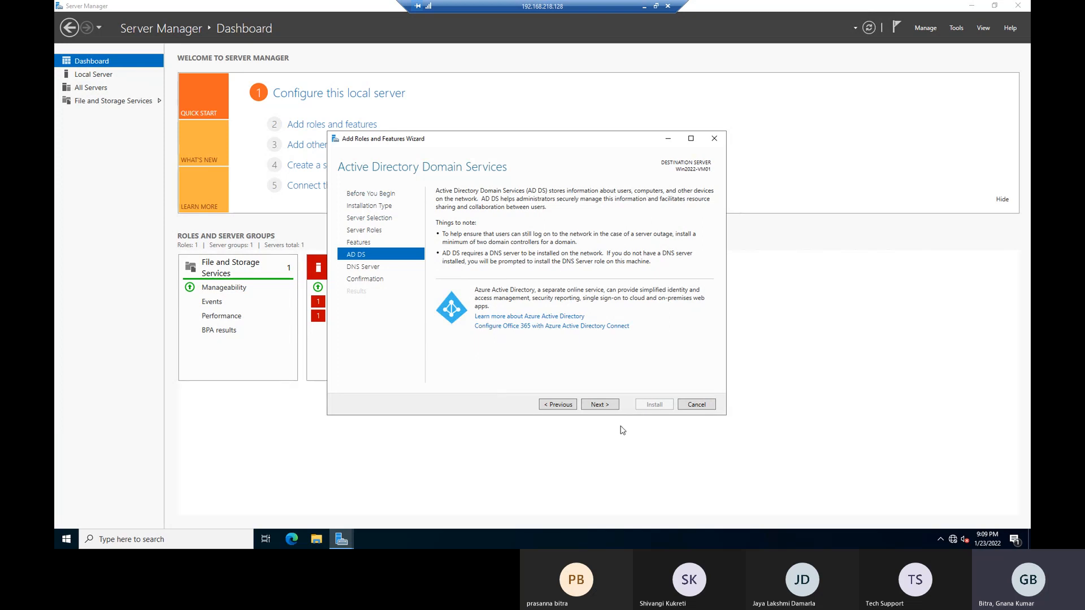
pyautogui.click(600, 405)
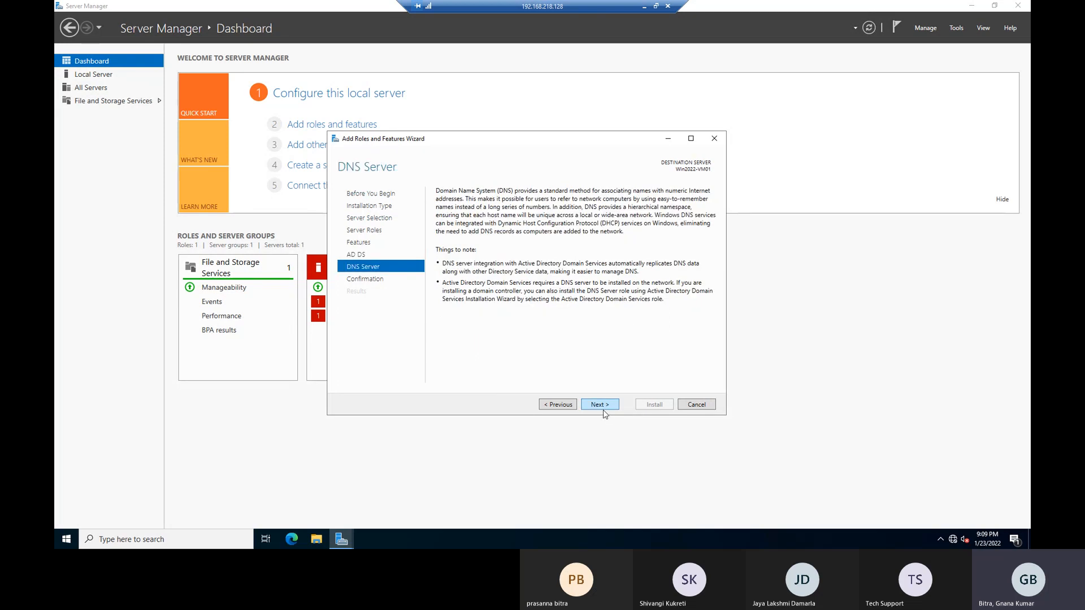
pyautogui.click(607, 406)
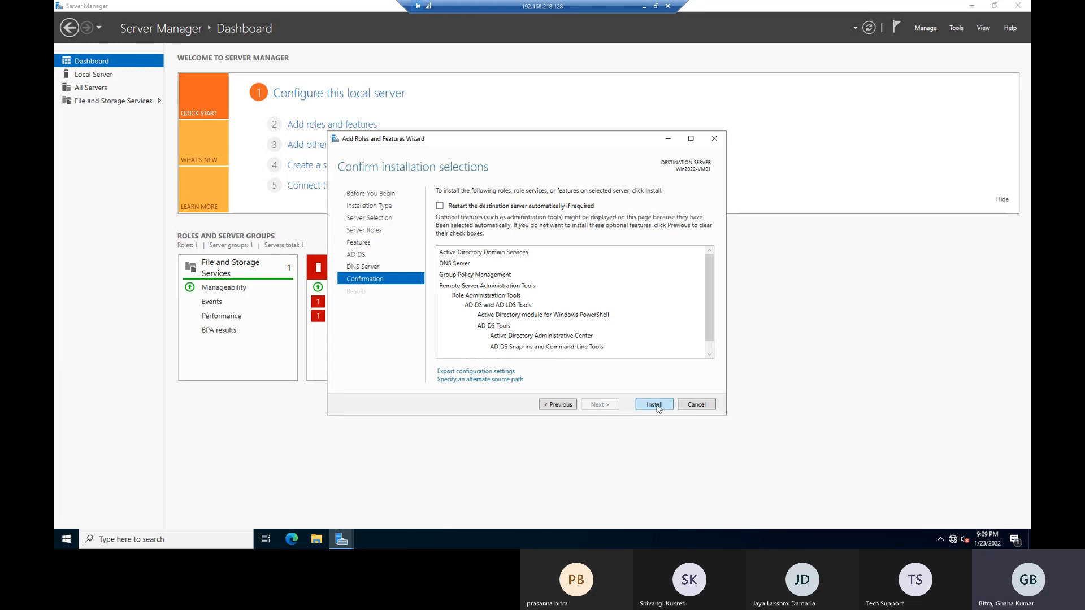
pyautogui.click(655, 404)
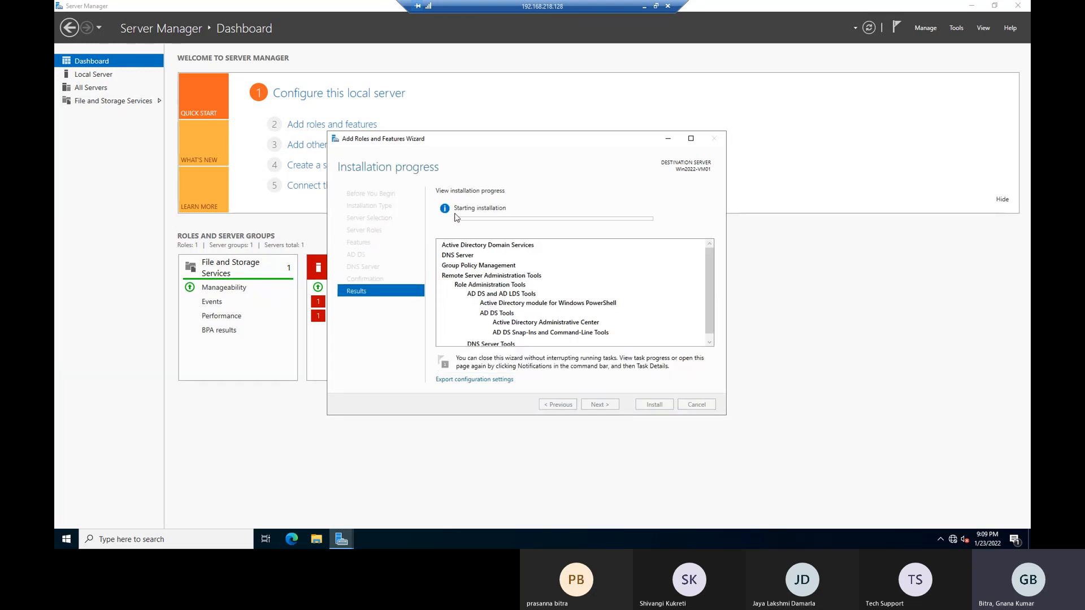
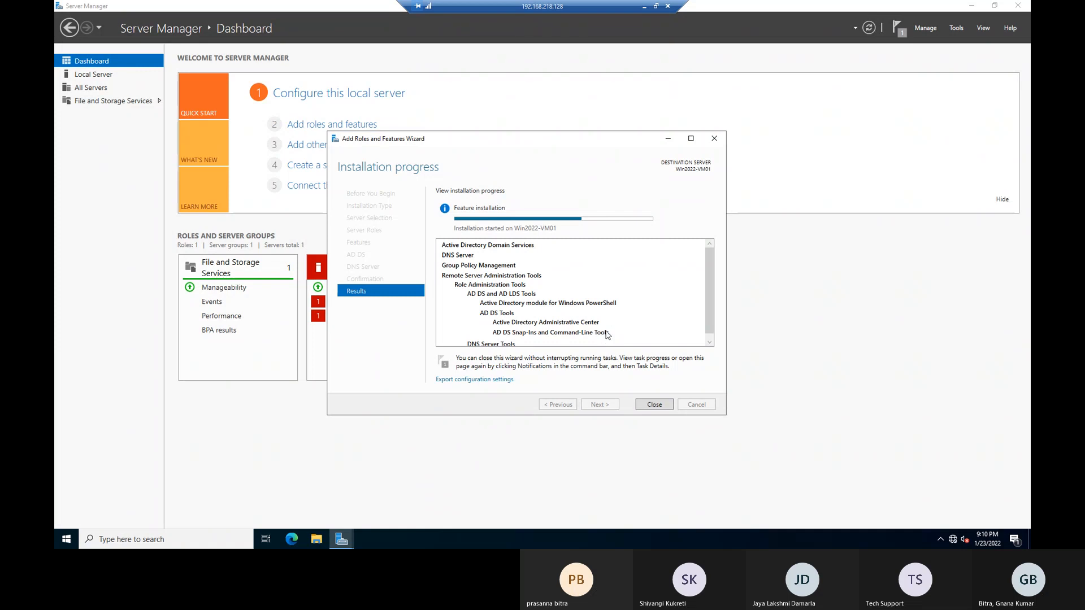
# Scroll through the installation results to confirm AD DS and DNS Server installed successfully.
pyautogui.scroll(-1, 613, 329)
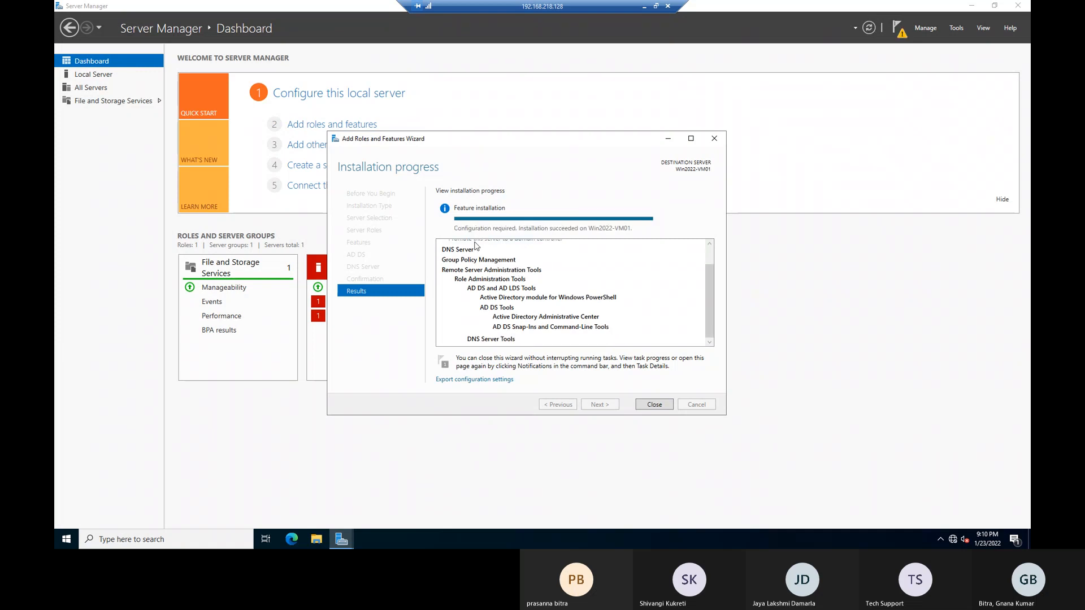
pyautogui.scroll(1, 517, 274)
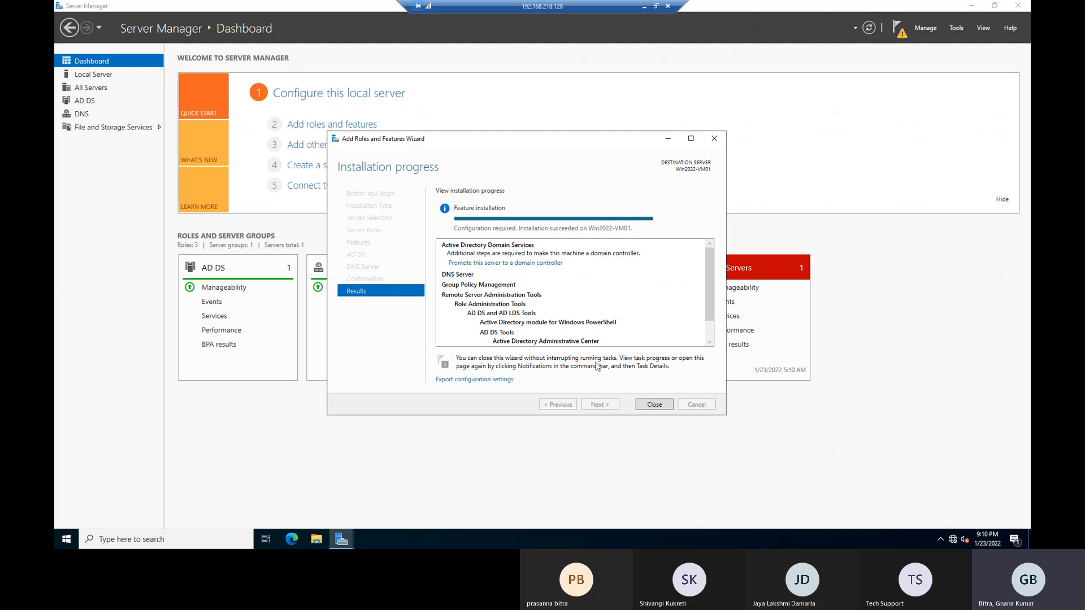
# Launch 'Promote this server to a domain controller' from Notifications and start entering VMWDemo as the domain.
pyautogui.click(656, 405)
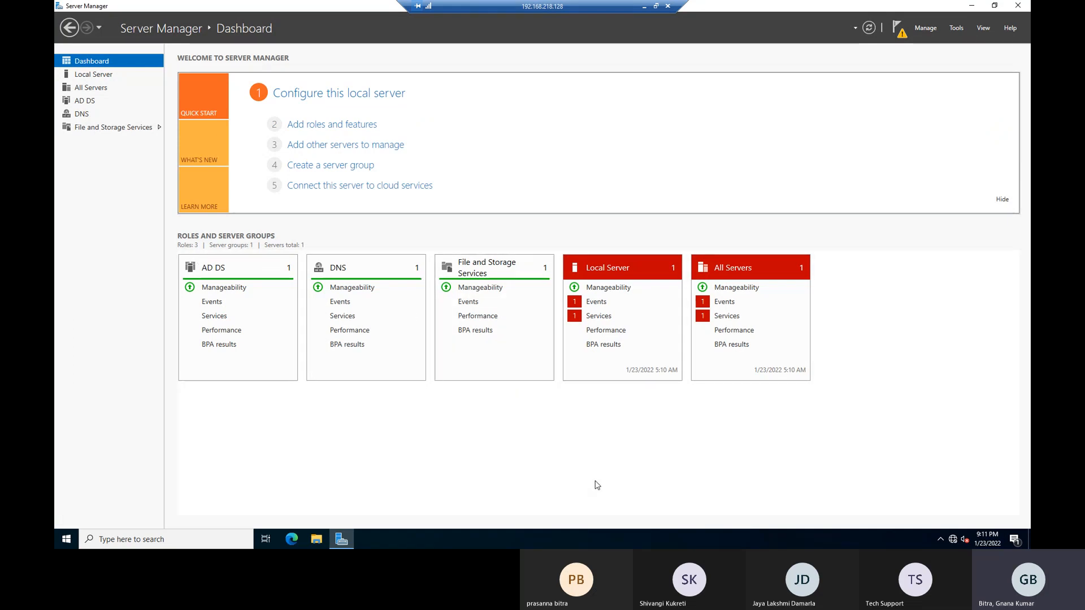
pyautogui.click(903, 34)
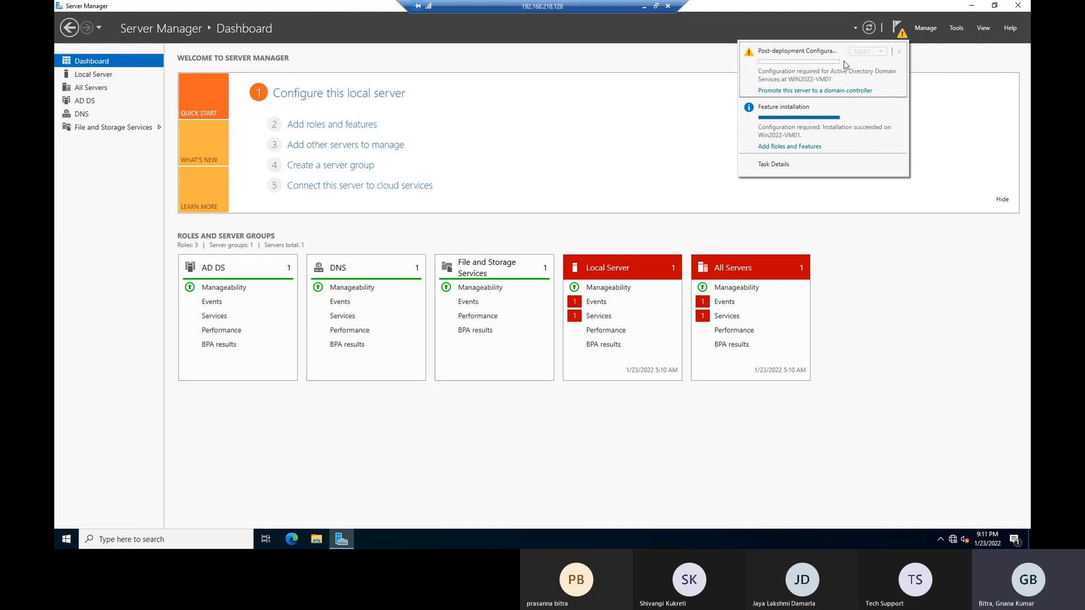
pyautogui.click(813, 91)
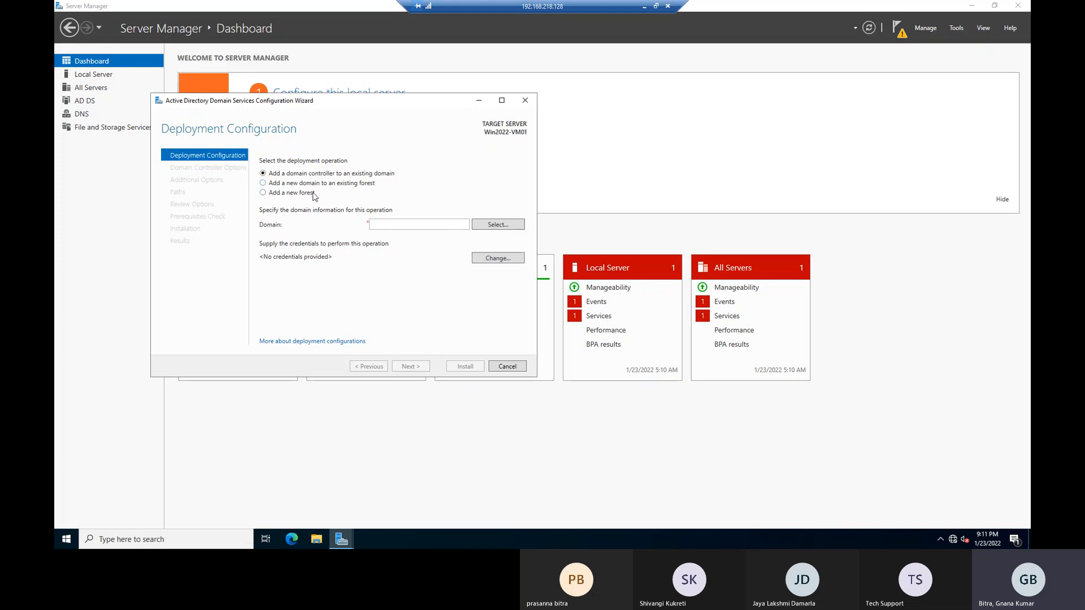
pyautogui.moveTo(315, 104); pyautogui.dragTo(376, 129)
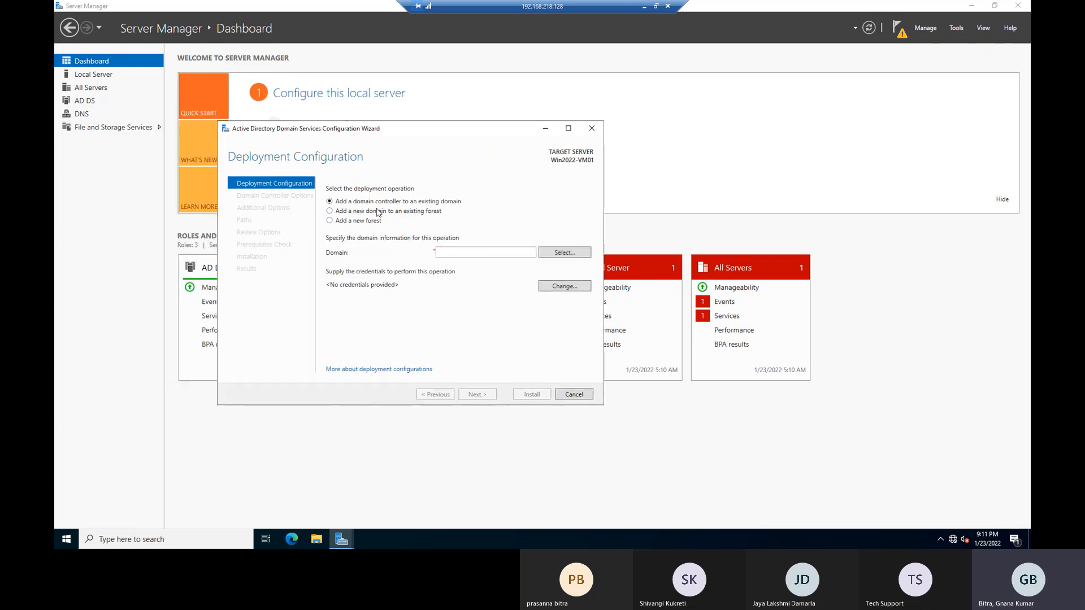
pyautogui.click(456, 250)
pyautogui.write('WDem')
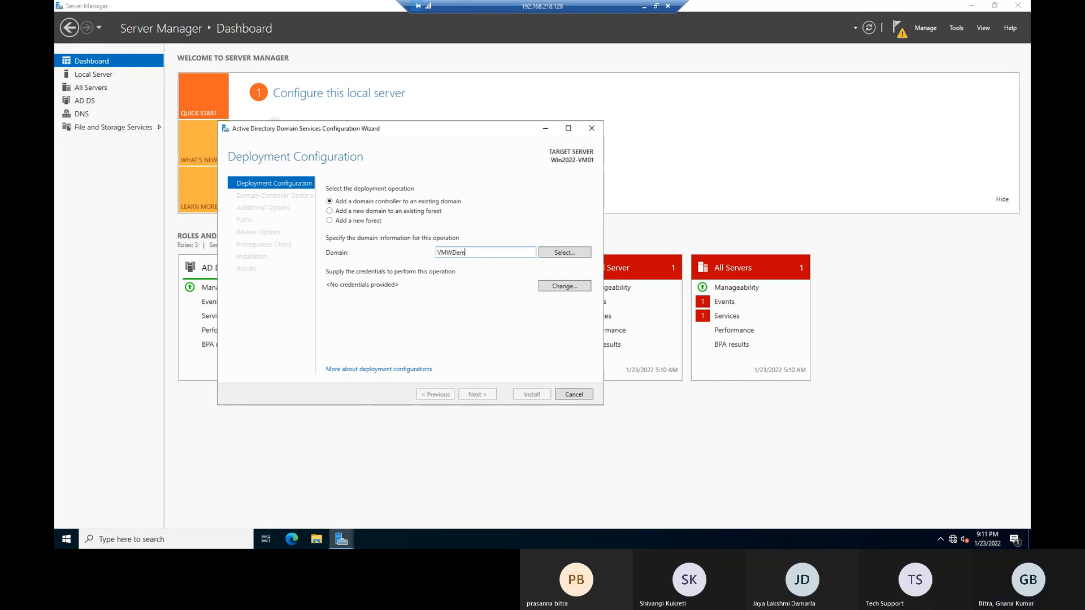
pyautogui.write('o')
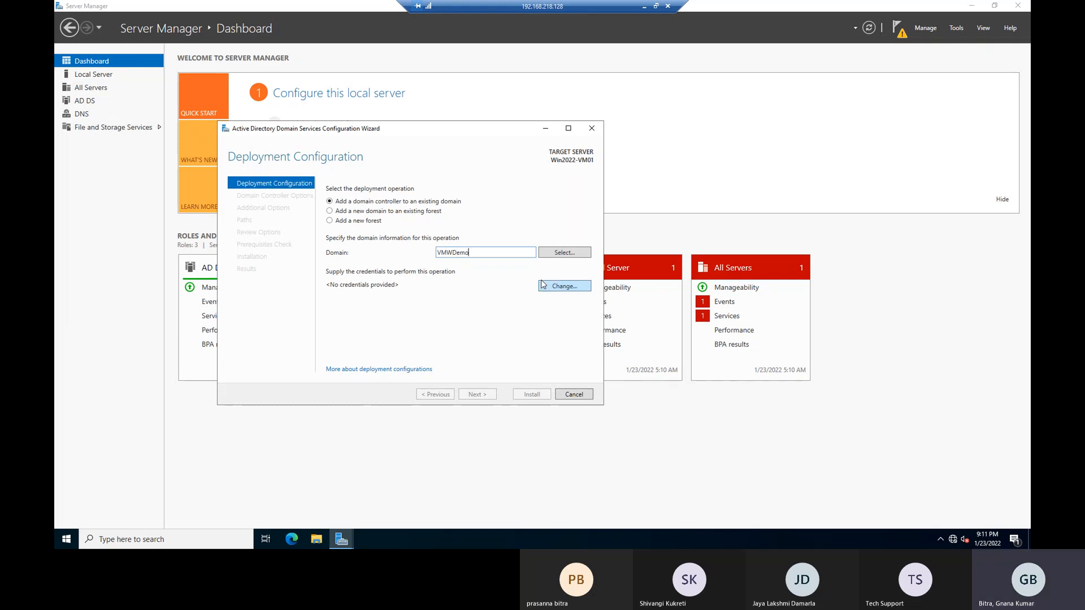
# Supply the Administrator account and its password as deployment credentials for the VMWDemo domain lookup.
pyautogui.click(559, 253)
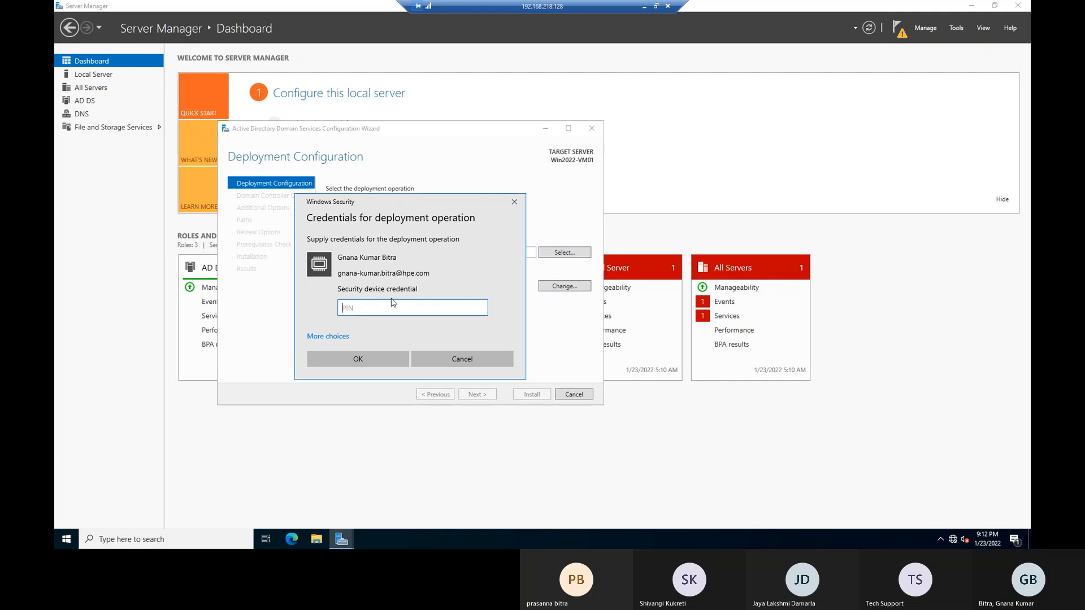
pyautogui.click(329, 336)
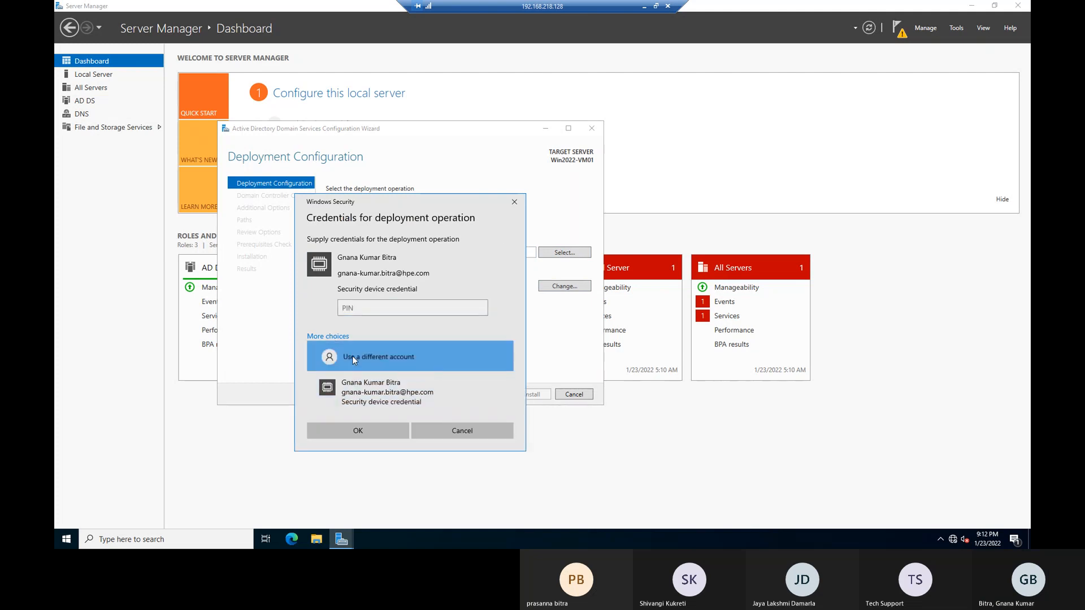
pyautogui.click(354, 359)
pyautogui.write('administroatr')
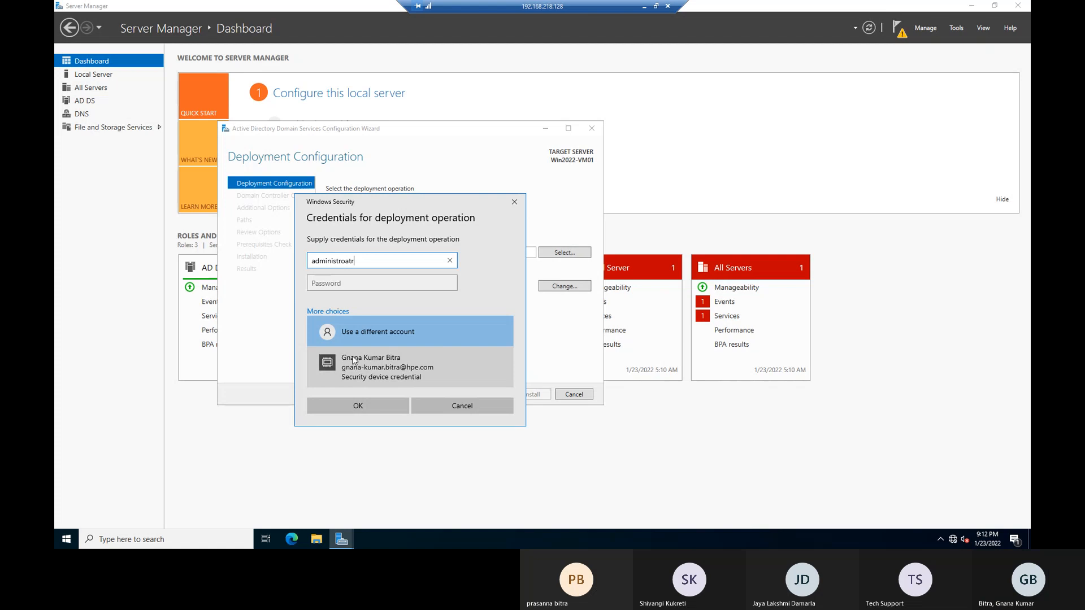
pyautogui.press('BackSpace')
pyautogui.press('BackSpace')
pyautogui.press('BackSpace')
pyautogui.press('BackSpace')
pyautogui.write('ator')
pyautogui.press('Tab')
pyautogui.write('••••••••')
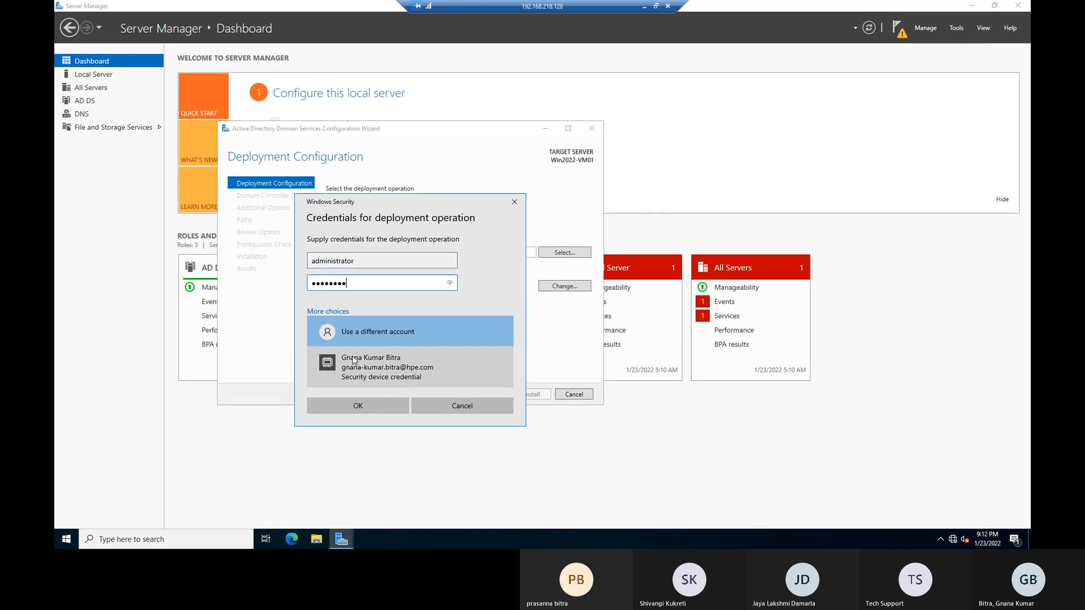
pyautogui.click(356, 406)
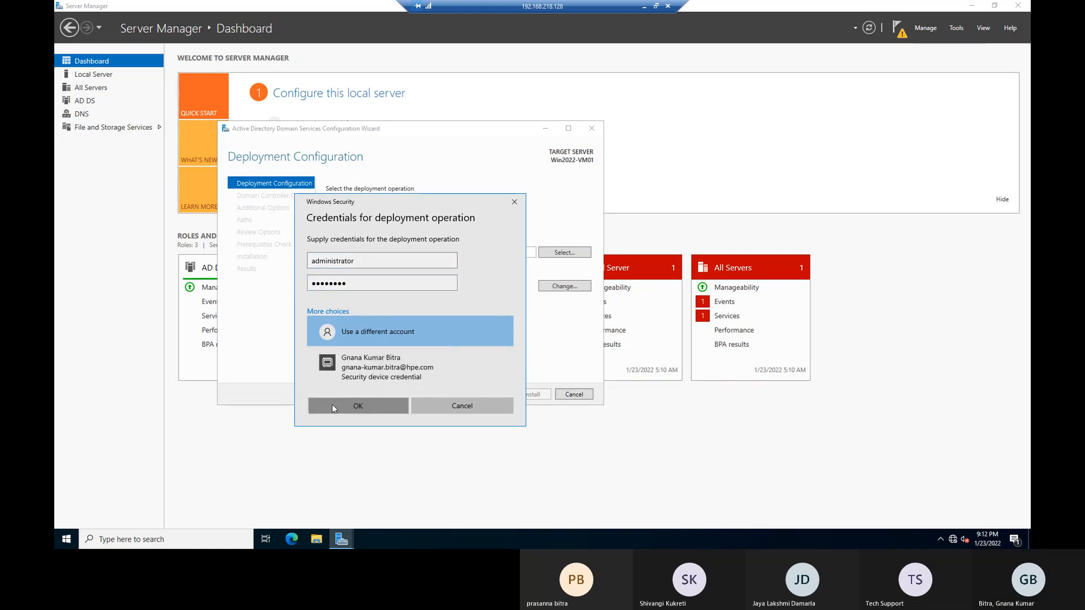
# Dismiss the 'server is not operational' error and cancel the domain controller configuration wizard.
pyautogui.moveTo(240, 114); pyautogui.dragTo(310, 141)
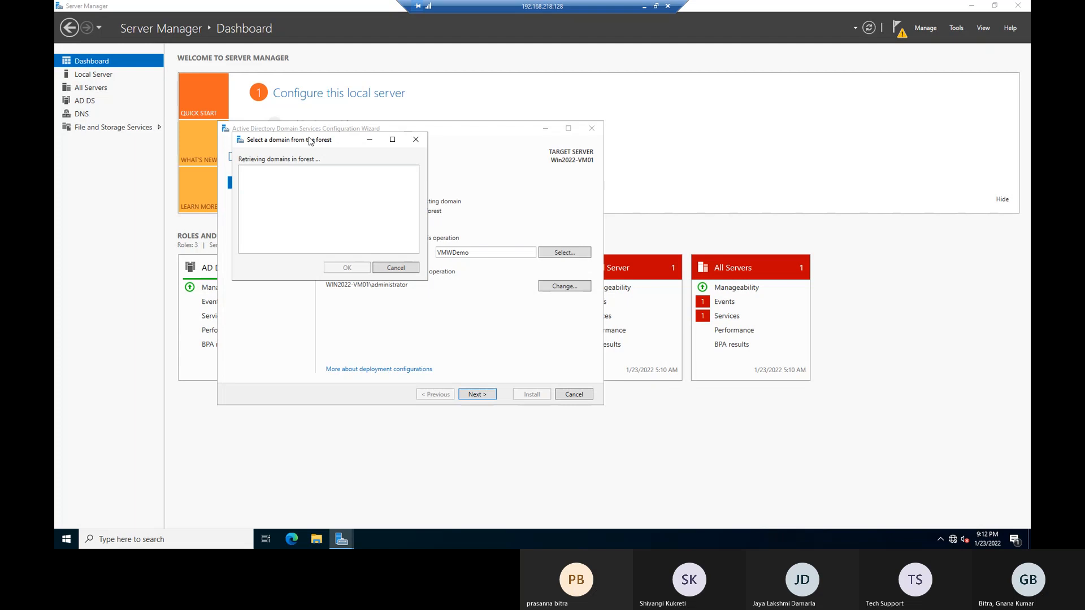
pyautogui.moveTo(311, 142); pyautogui.dragTo(612, 142)
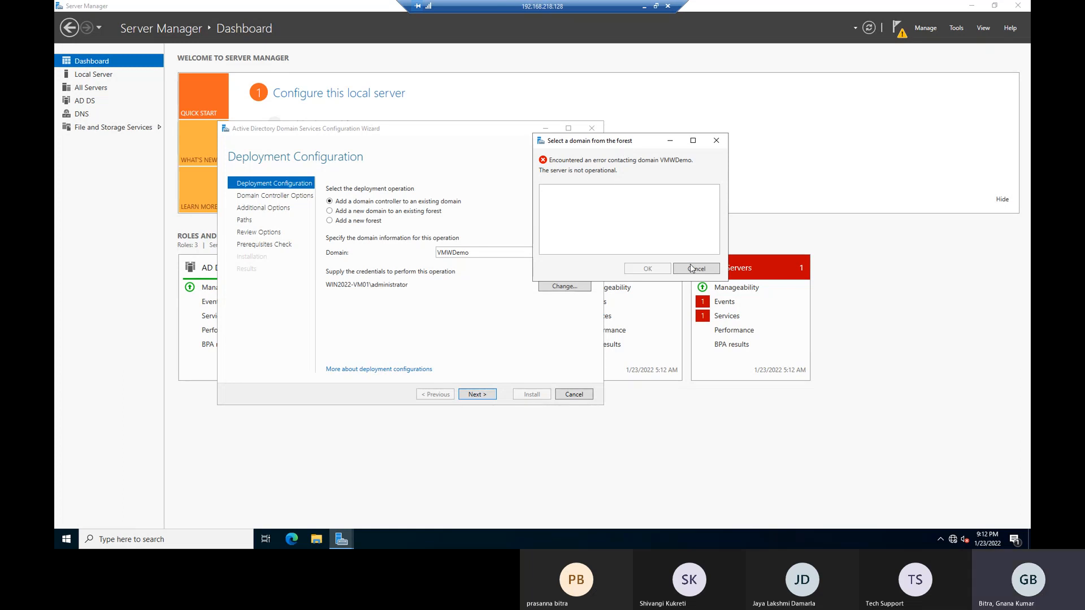
pyautogui.click(697, 271)
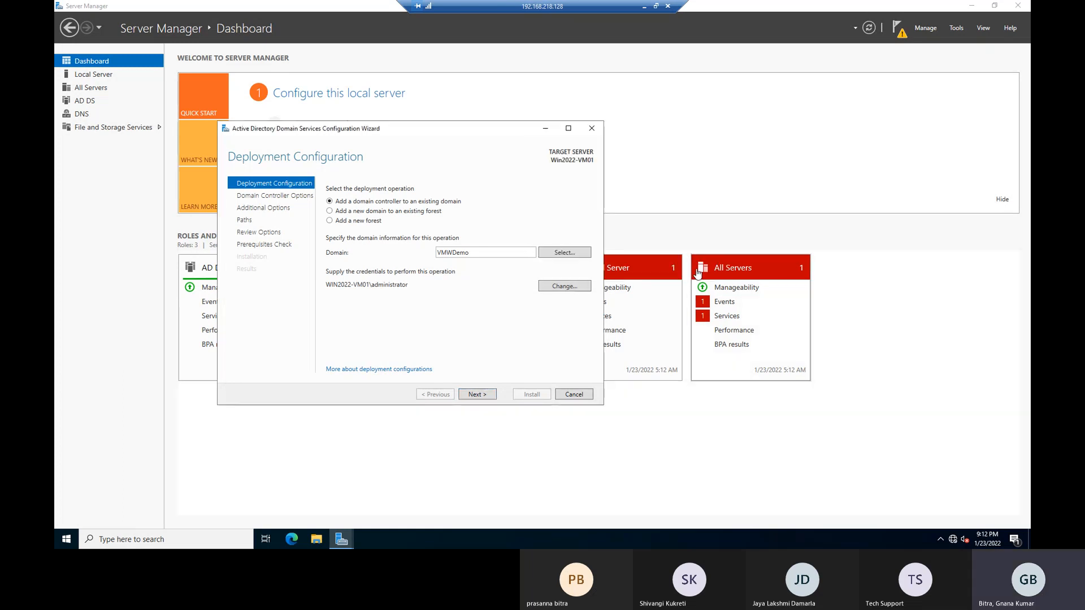
pyautogui.click(573, 394)
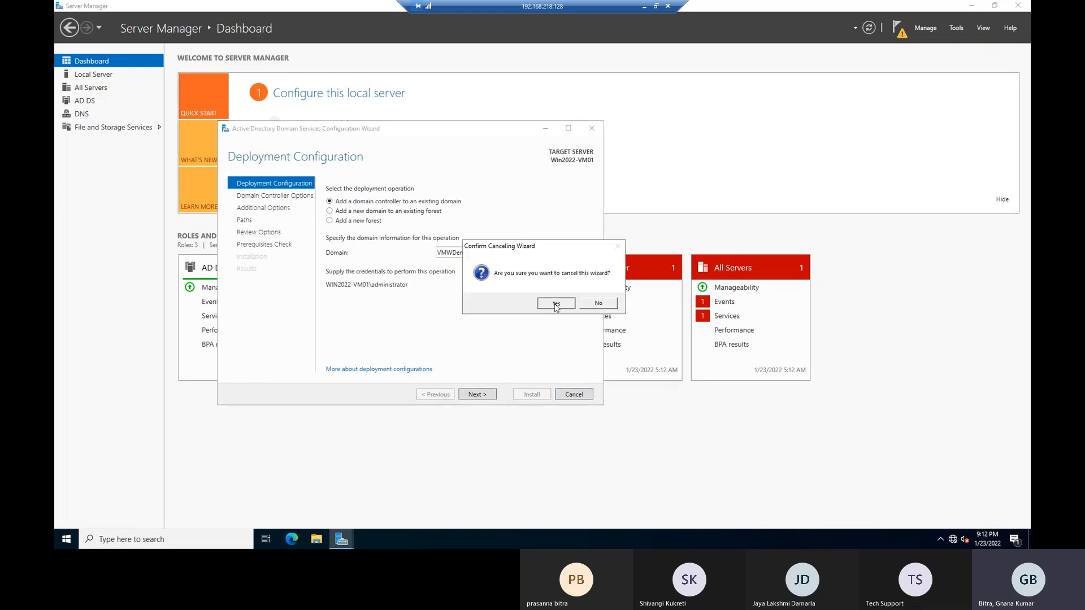
pyautogui.click(555, 305)
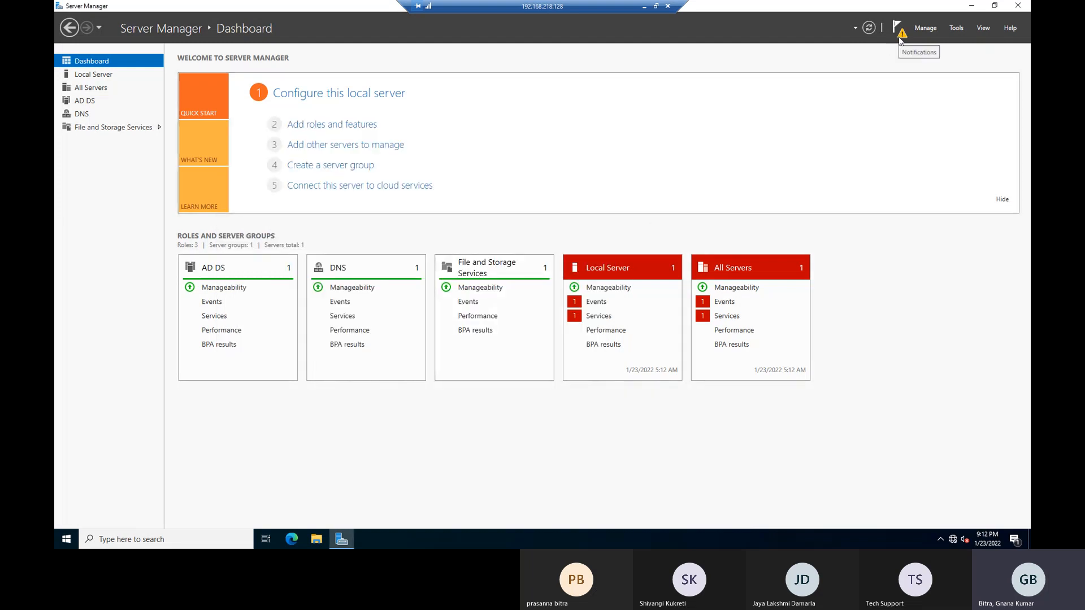
# Restart the server with reason Other (Planned) and close the ended remote desktop session.
pyautogui.click(65, 541)
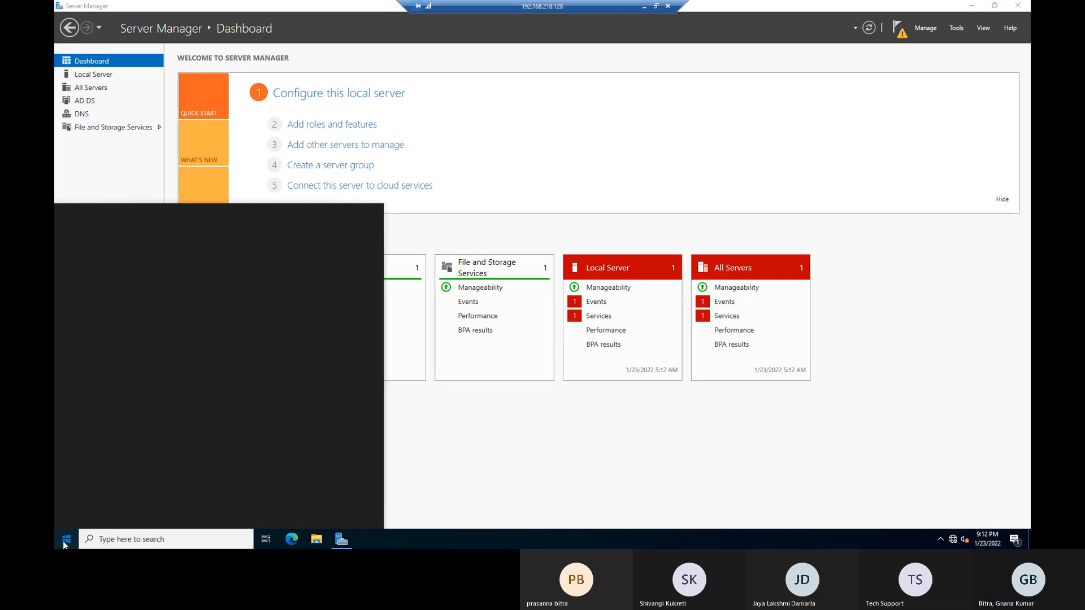
pyautogui.click(67, 516)
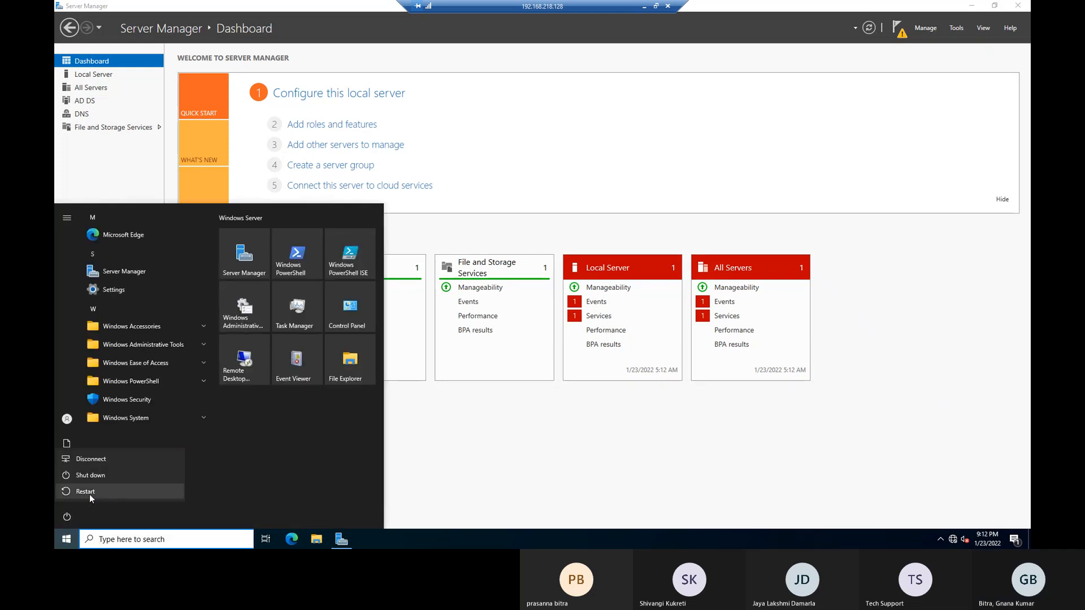
pyautogui.click(89, 493)
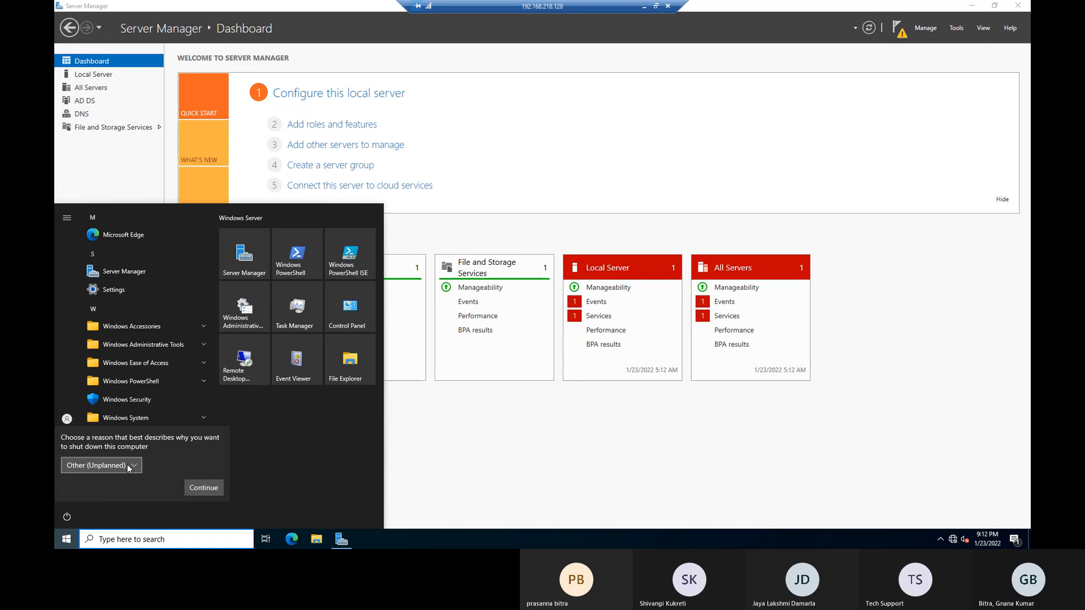
pyautogui.click(127, 464)
pyautogui.click(120, 302)
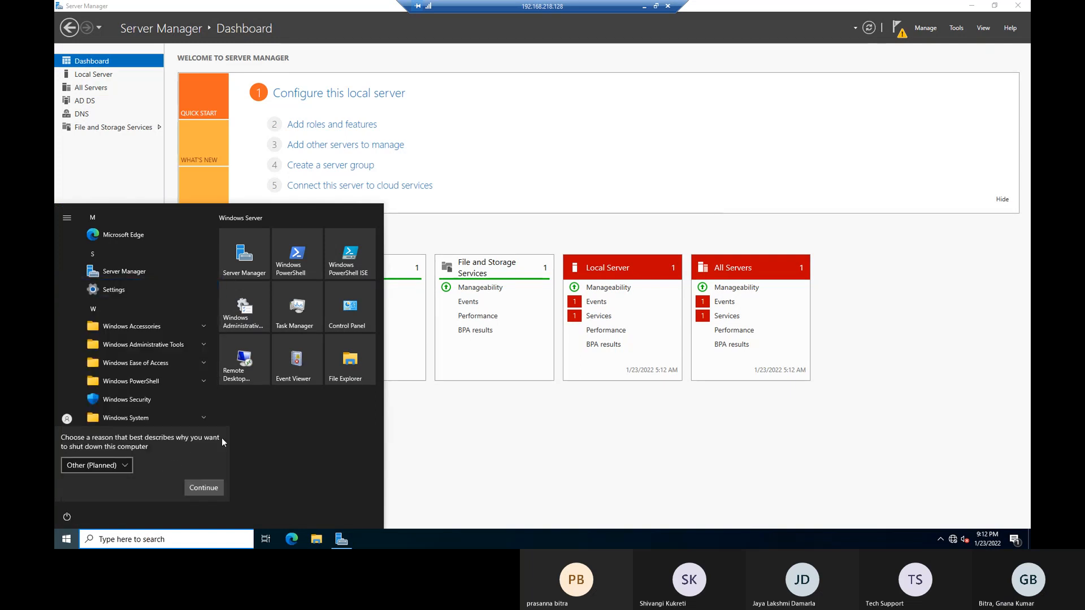
pyautogui.click(204, 490)
pyautogui.click(206, 490)
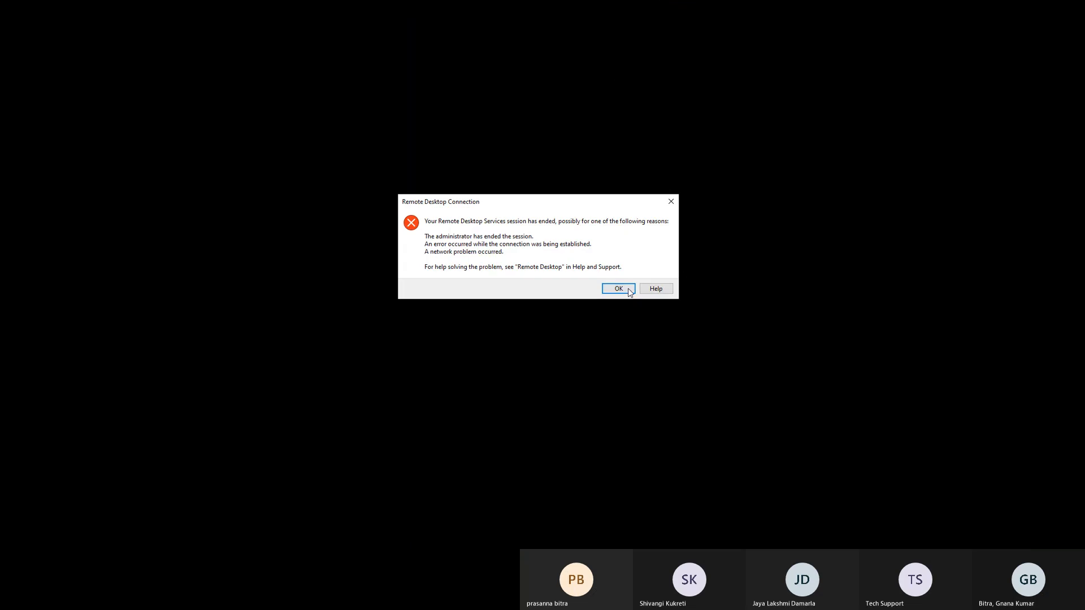
pyautogui.click(625, 291)
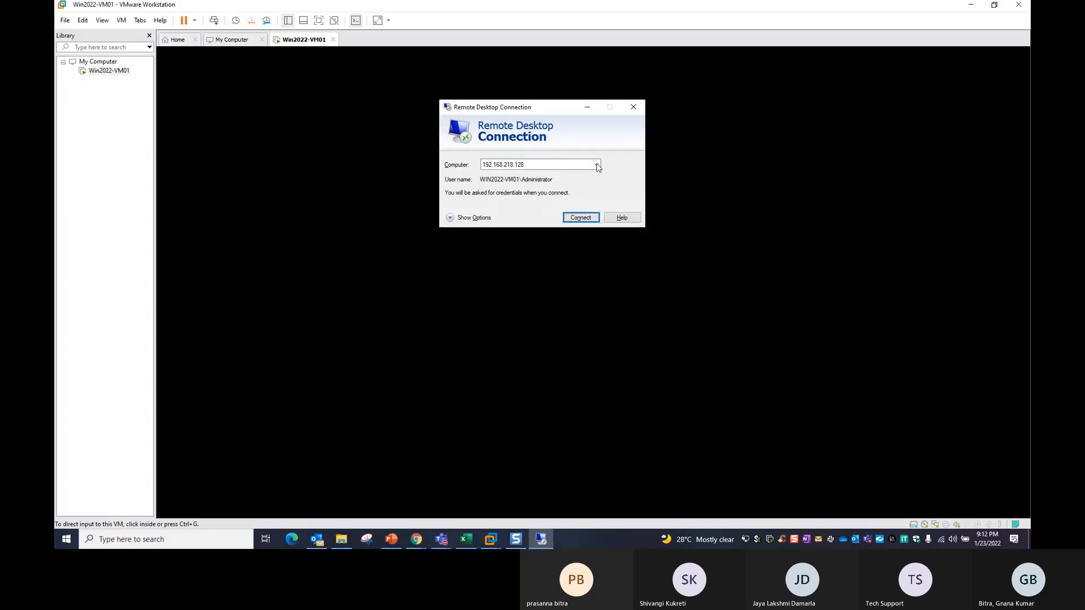
pyautogui.click(633, 111)
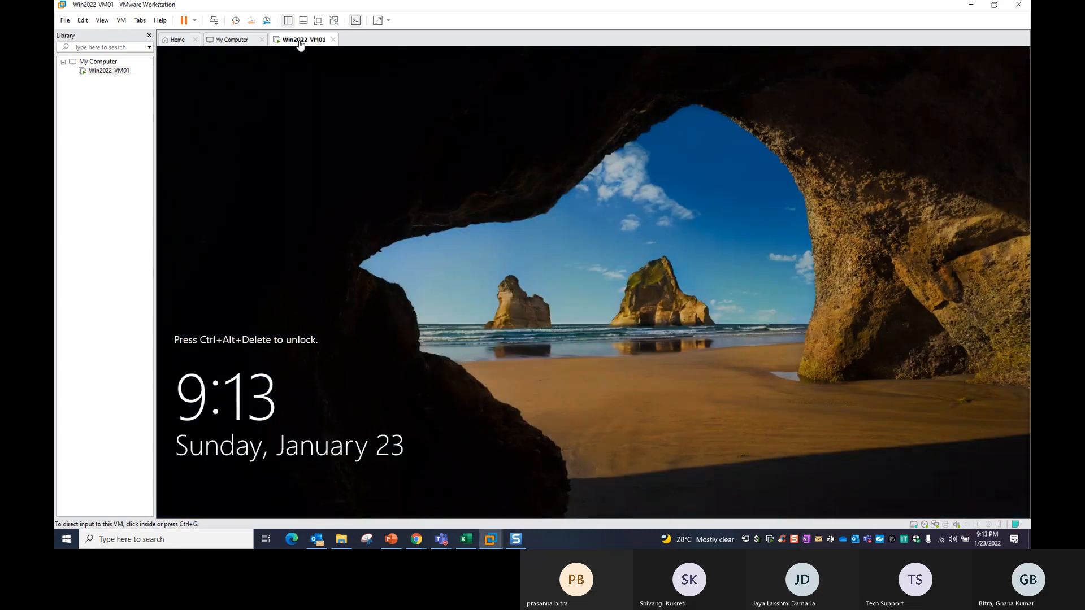
# Send Ctrl+Alt+Del to the VM and sign back in with the administrator password.
pyautogui.rightClick(297, 40)
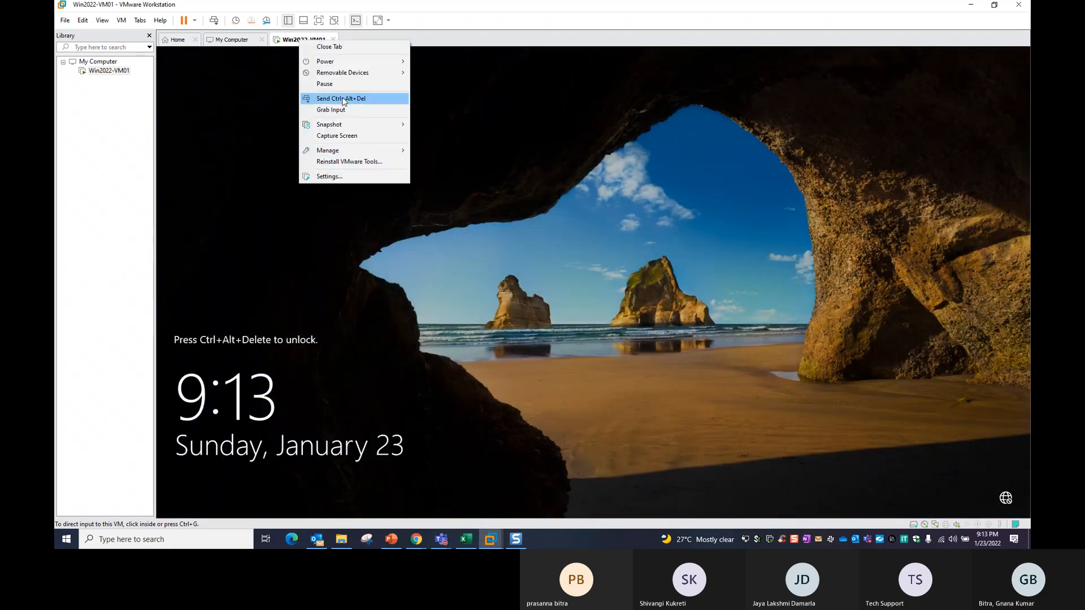
pyautogui.click(341, 98)
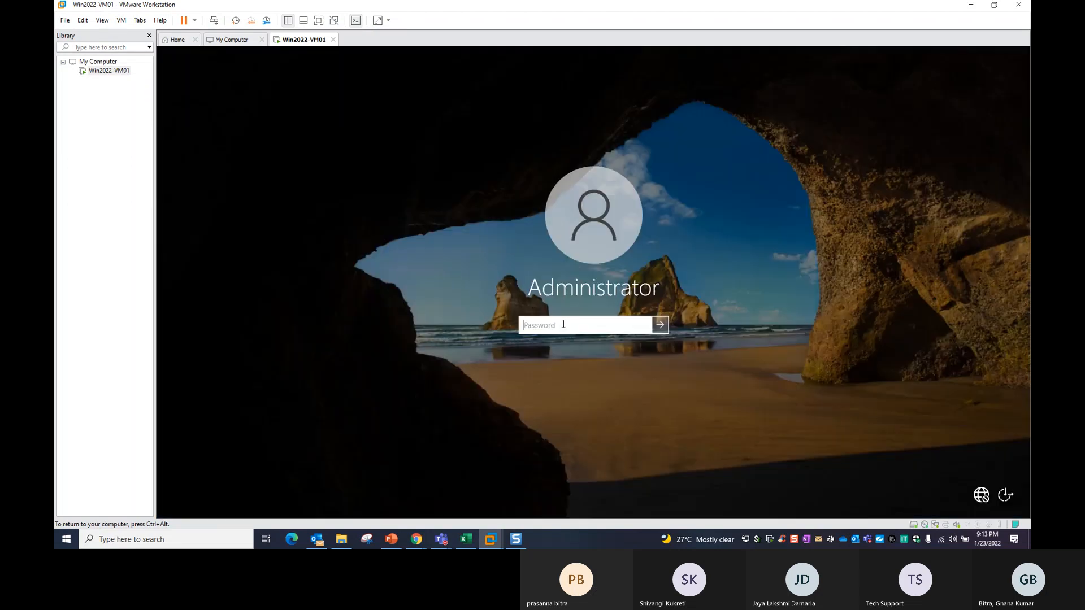
pyautogui.write('•••••••')
pyautogui.press('Return')
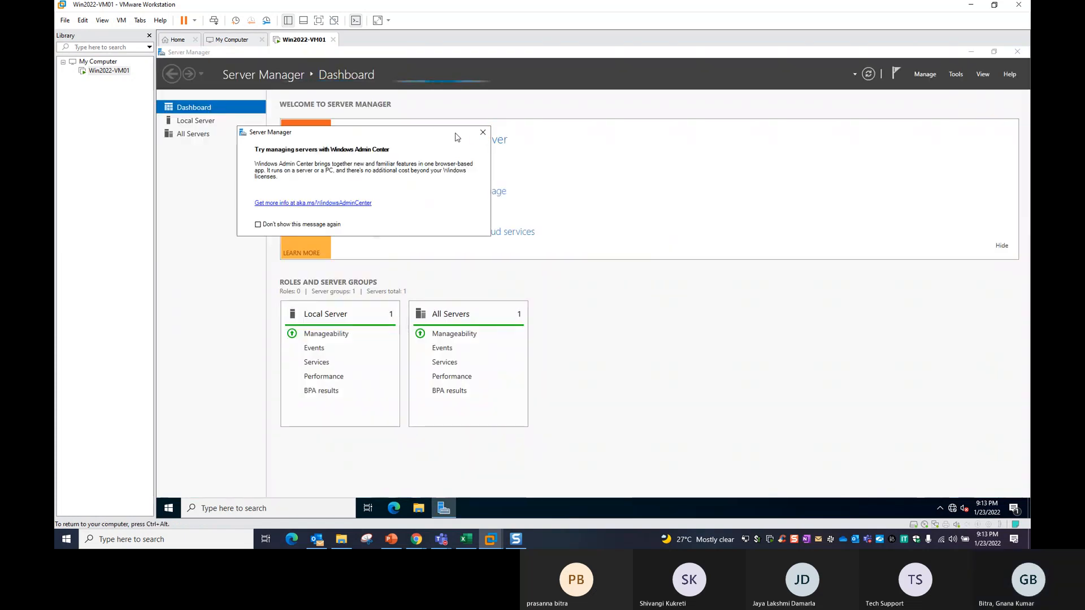
# Open Active Directory Users and Computers via dsa, maximize it to inspect, then close it.
pyautogui.click(483, 132)
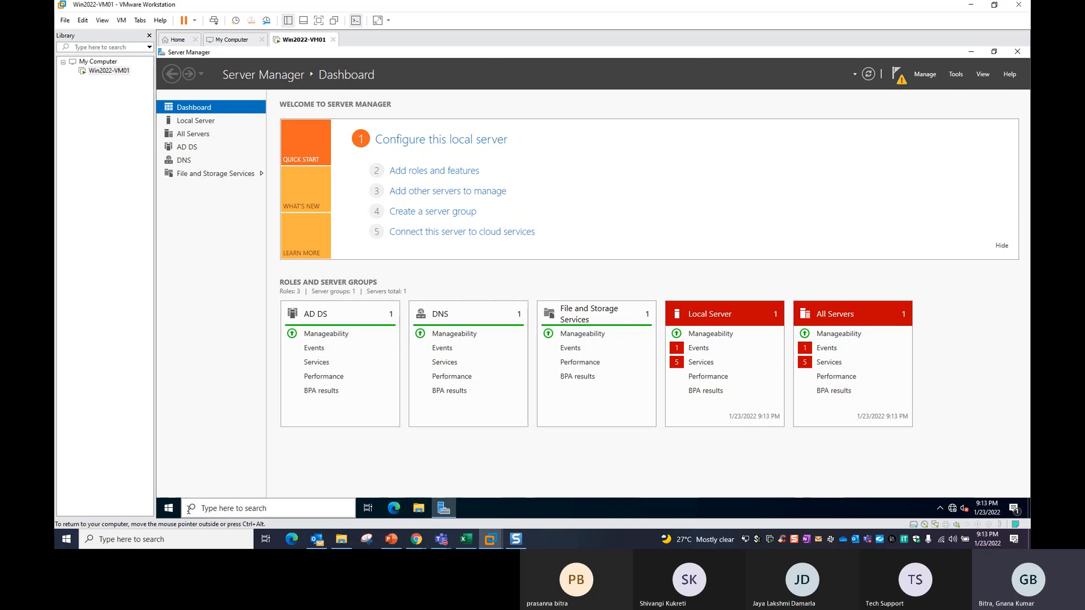
pyautogui.click(168, 508)
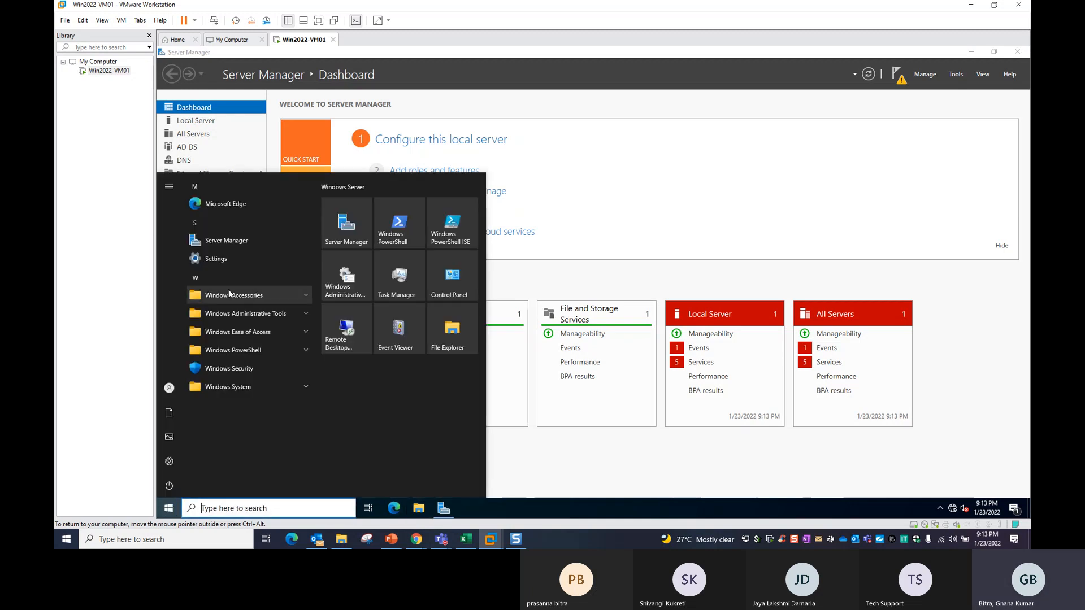
pyautogui.click(562, 477)
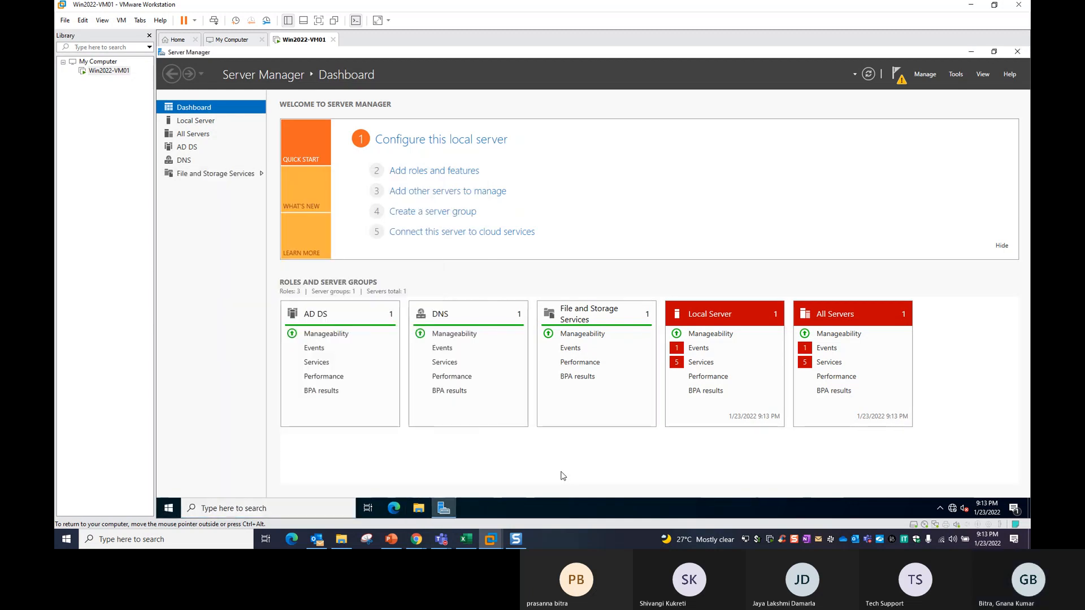
pyautogui.click(418, 508)
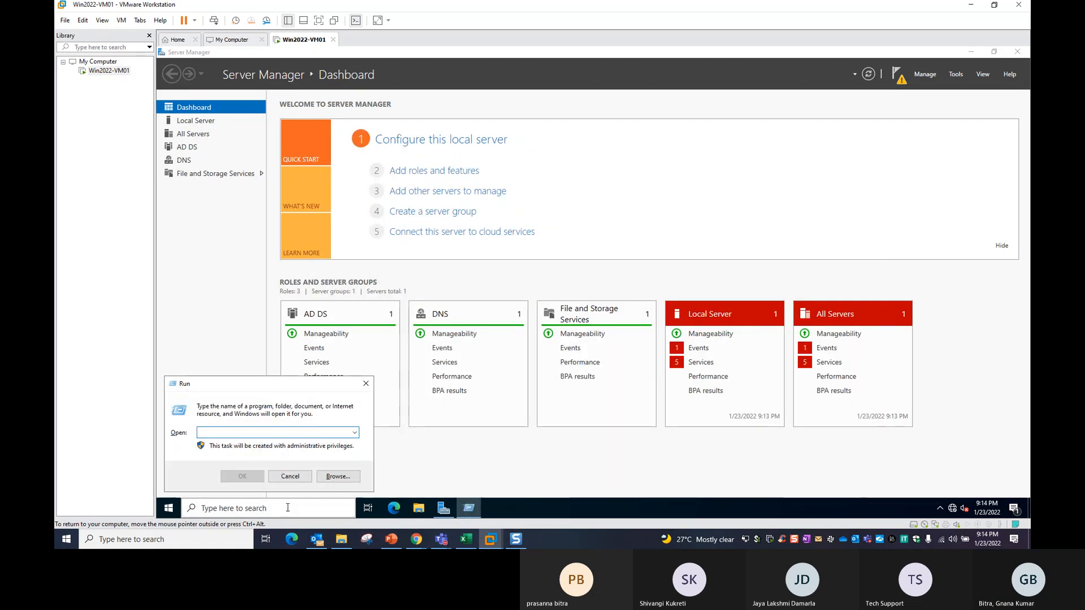
pyautogui.write('dsa.msc')
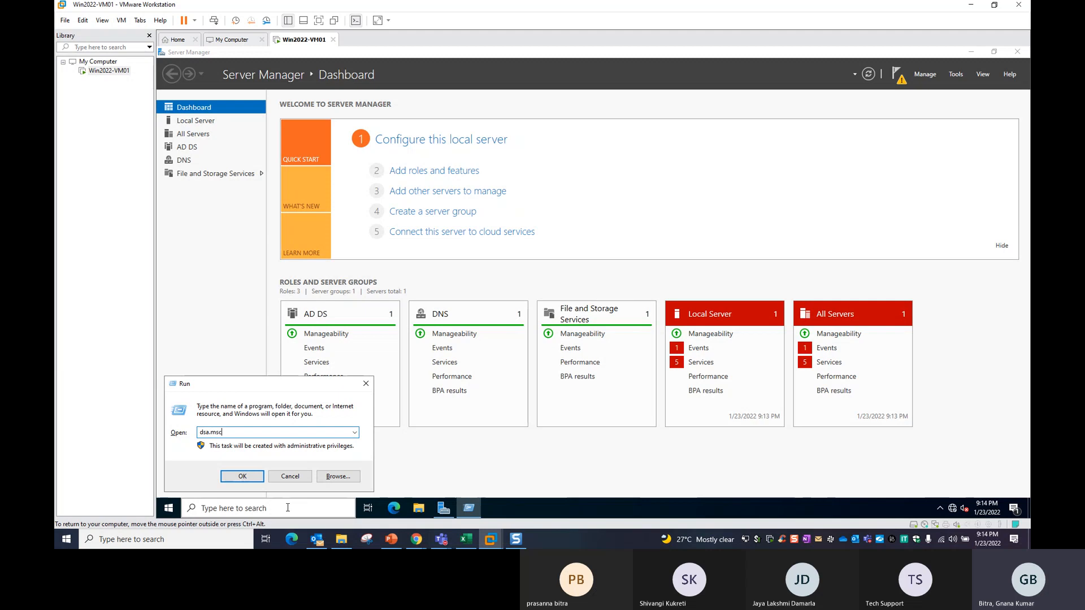
pyautogui.press('Return')
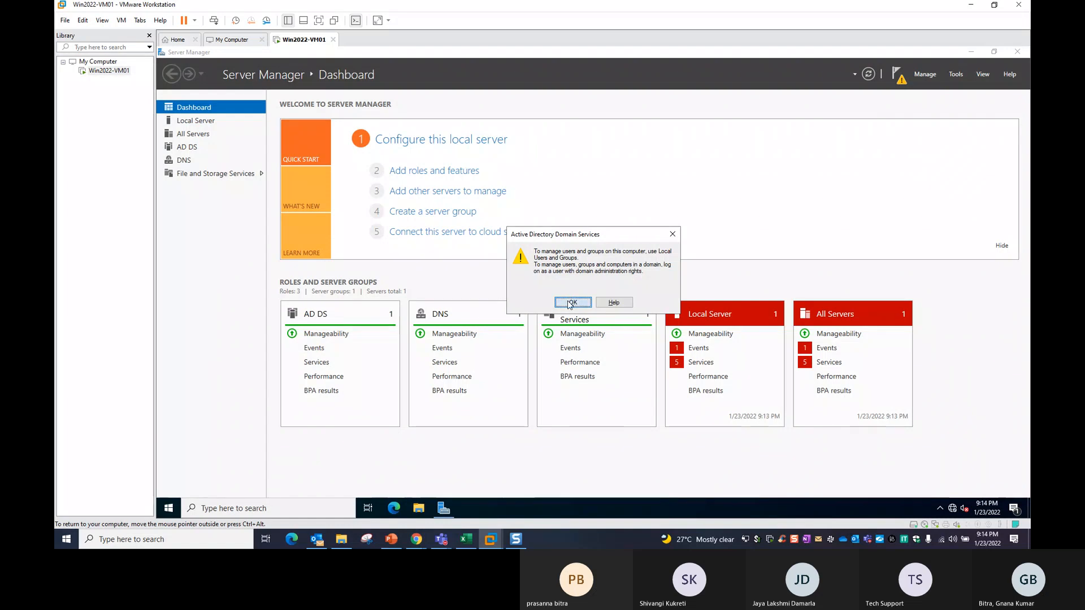
pyautogui.click(573, 302)
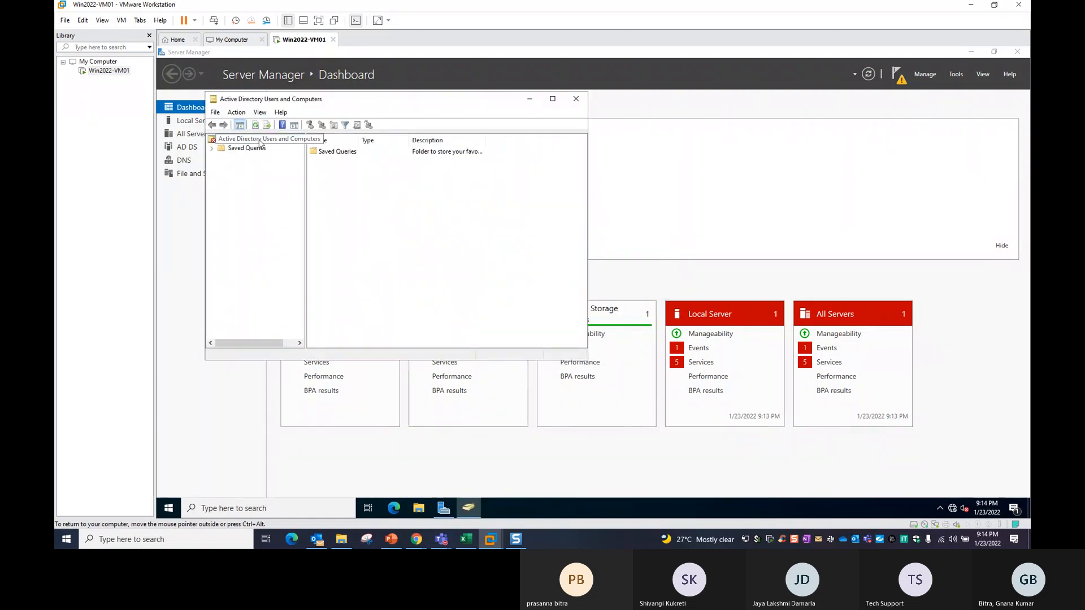
pyautogui.doubleClick(357, 103)
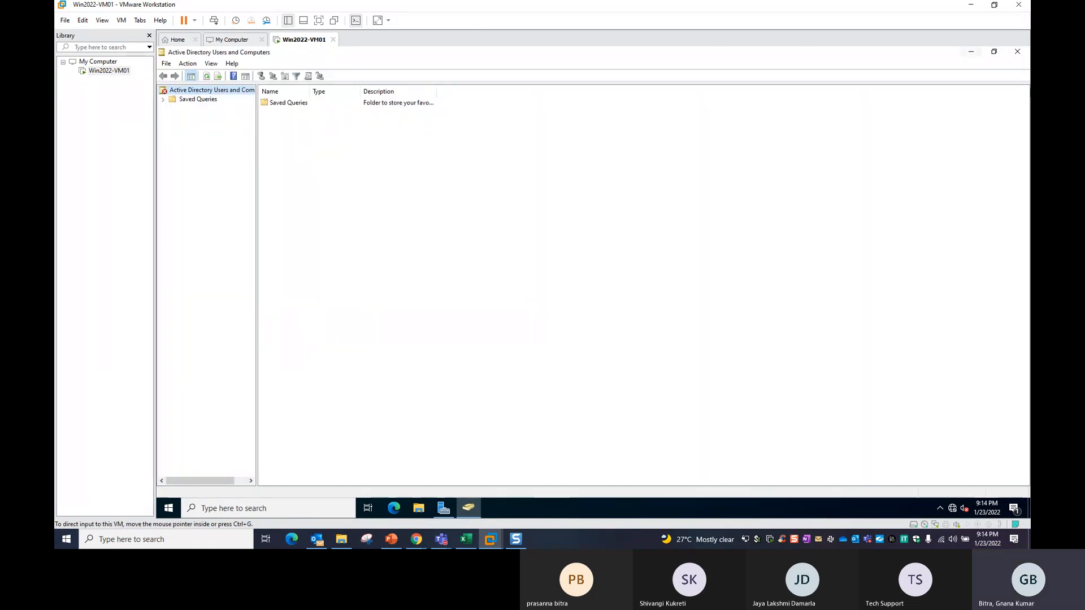
pyautogui.click(1017, 52)
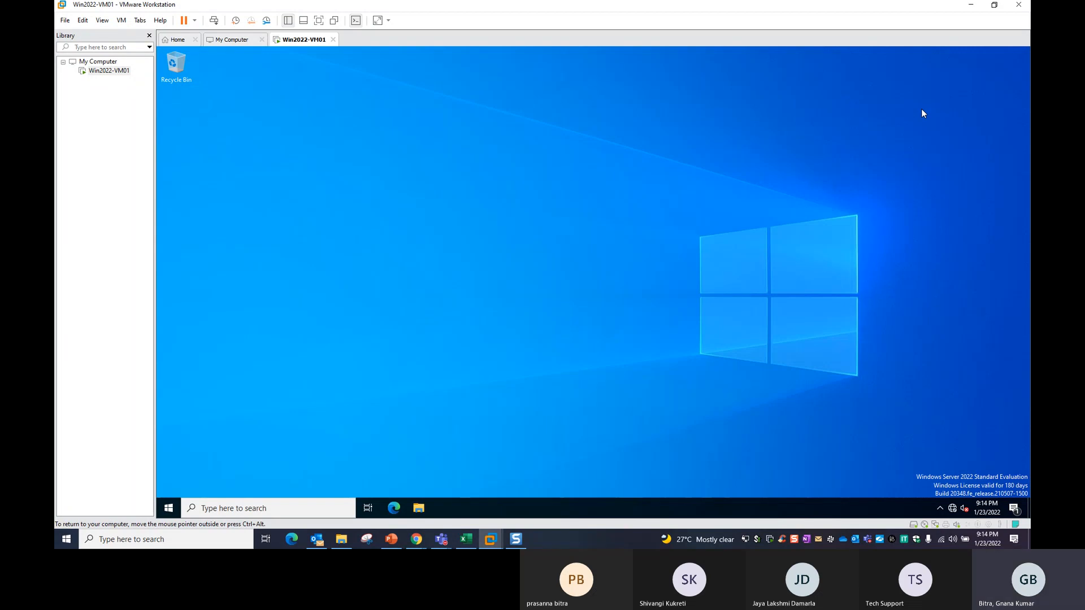
# Reopen Server Manager, suppress the Admin Center pop-up, and launch domain controller promotion from the AD DS page.
pyautogui.click(224, 507)
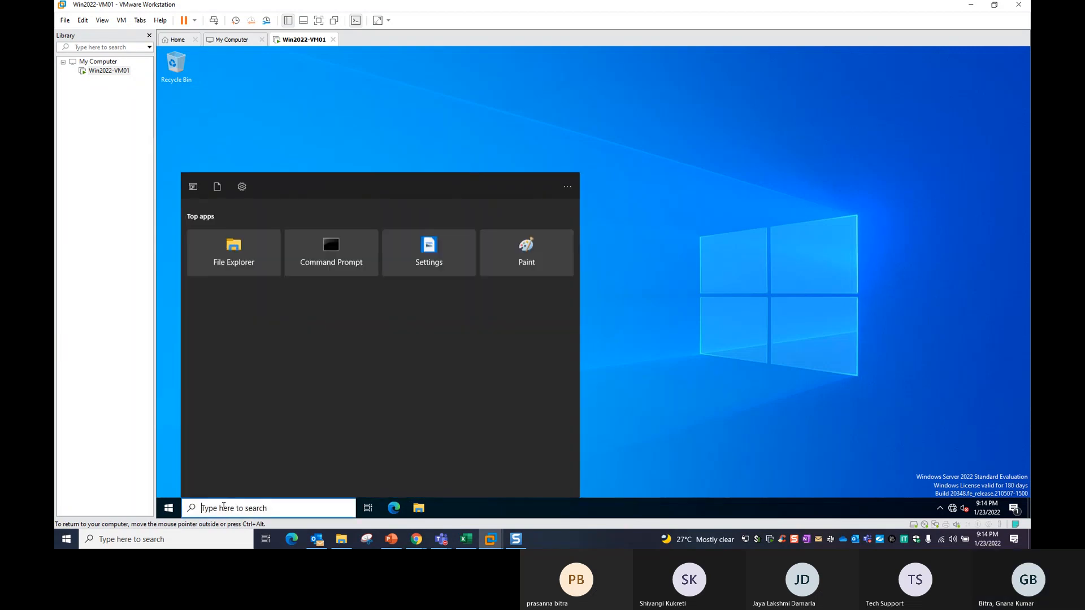
pyautogui.write('serv')
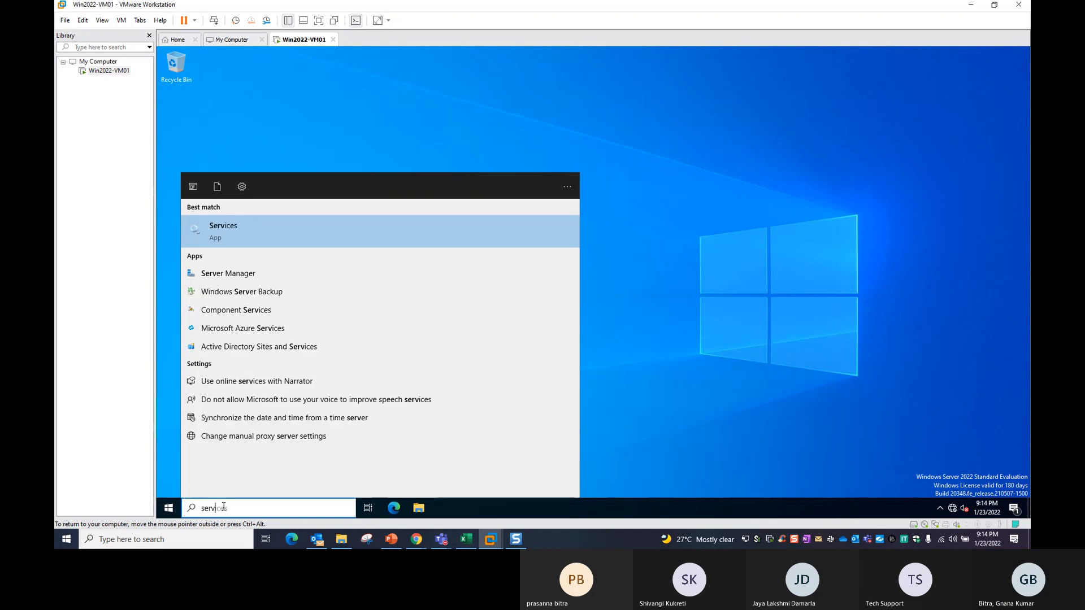
pyautogui.click(232, 273)
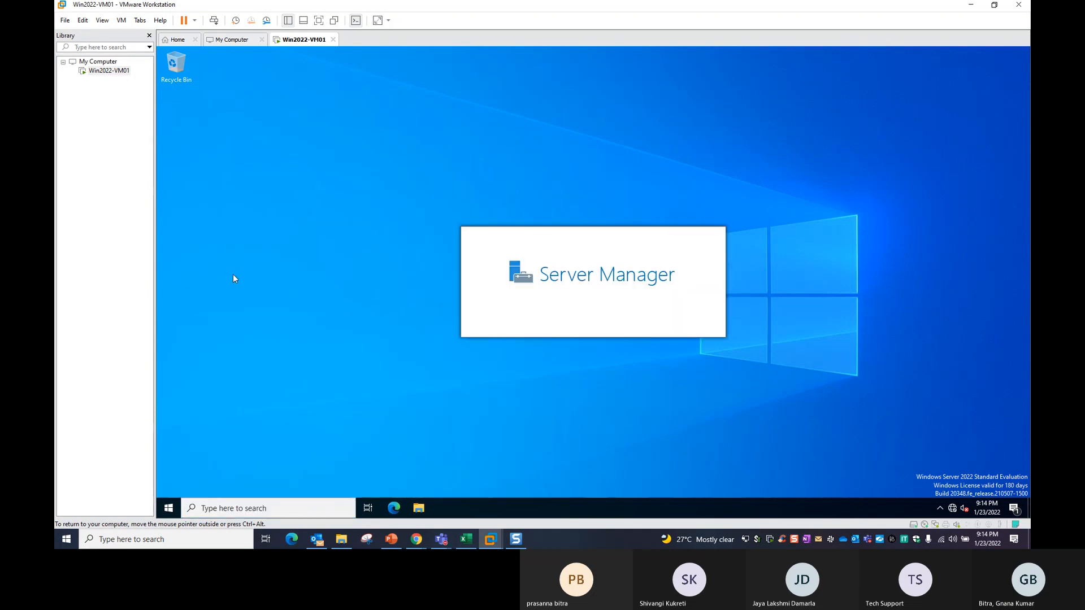
pyautogui.click(263, 199)
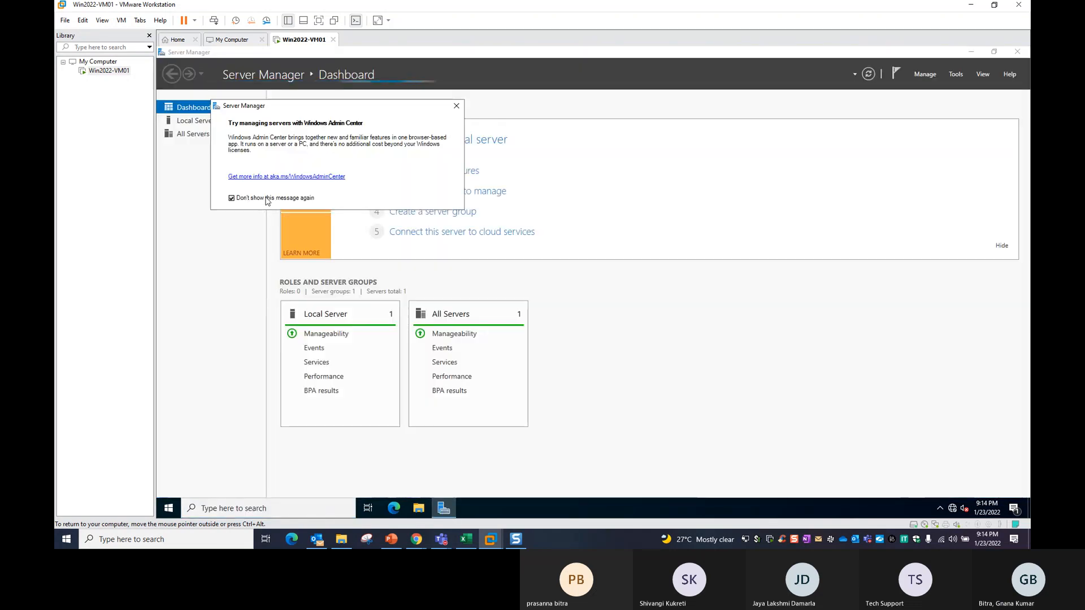
pyautogui.click(456, 106)
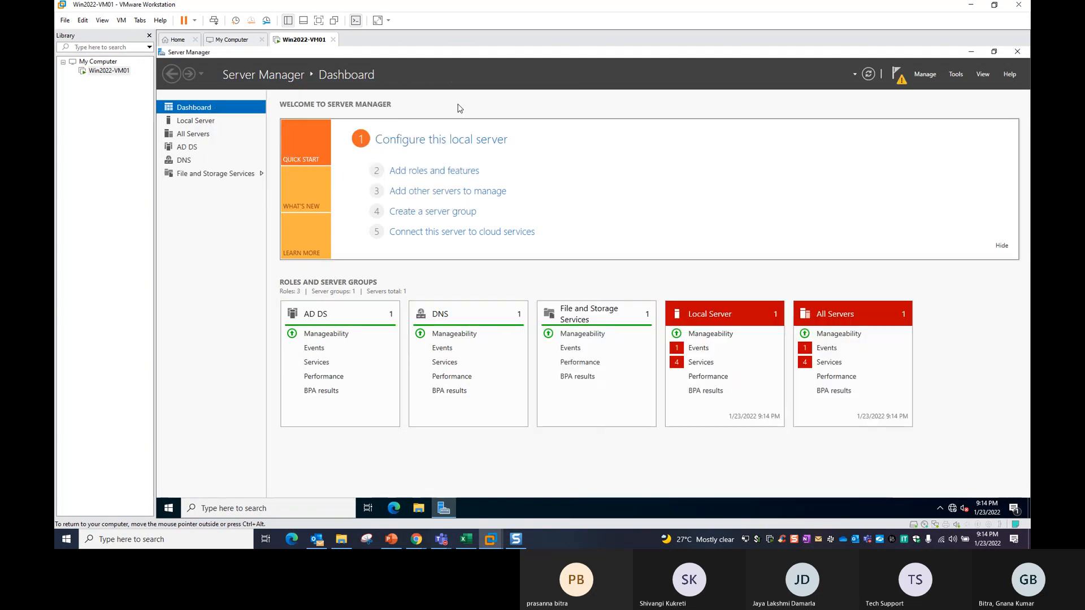
pyautogui.click(180, 148)
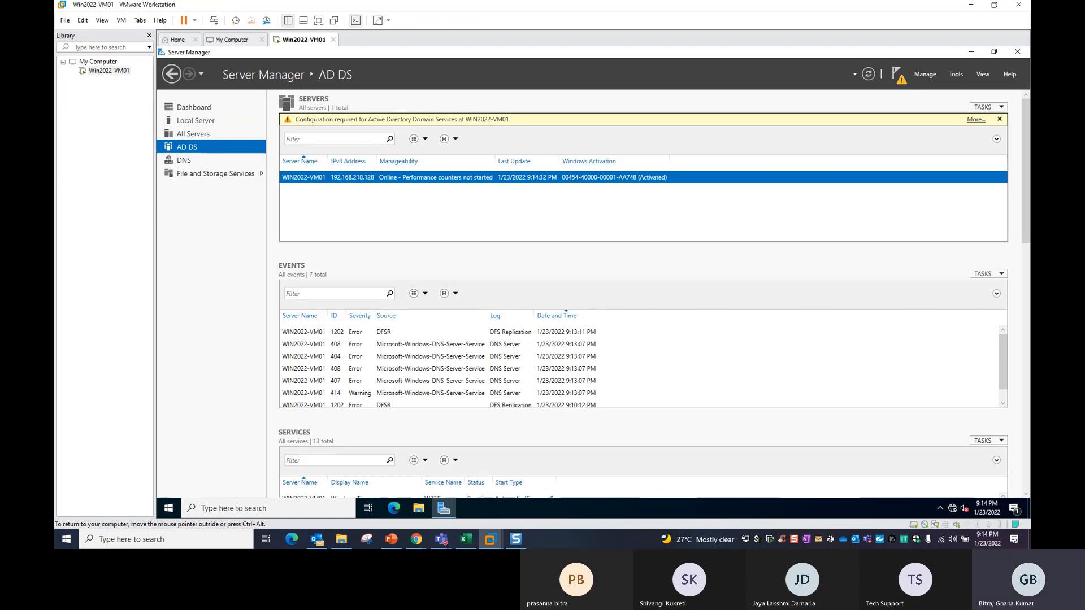
pyautogui.click(982, 122)
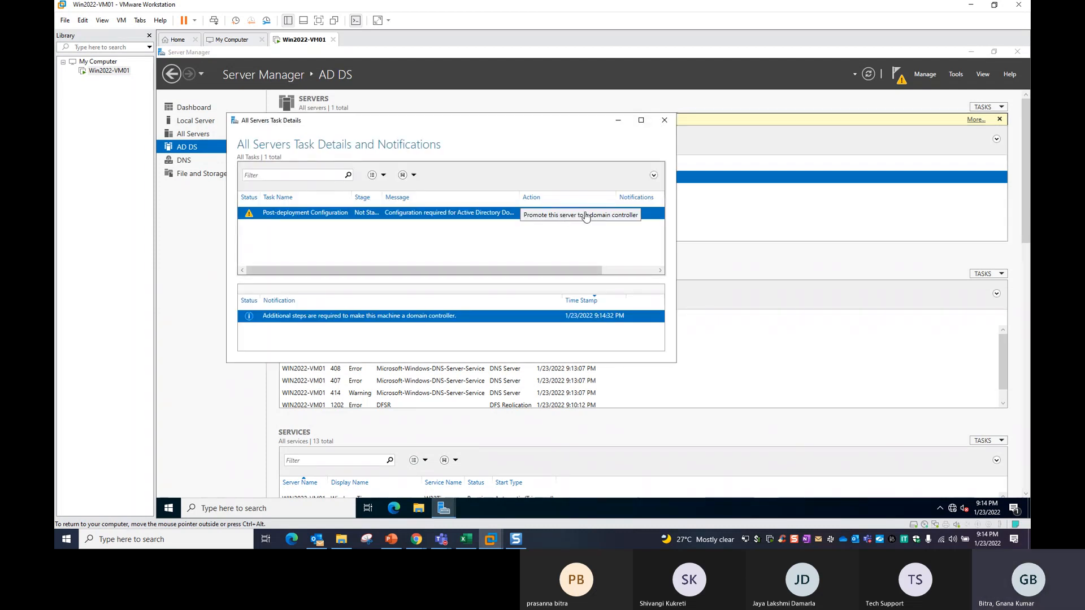
pyautogui.click(555, 213)
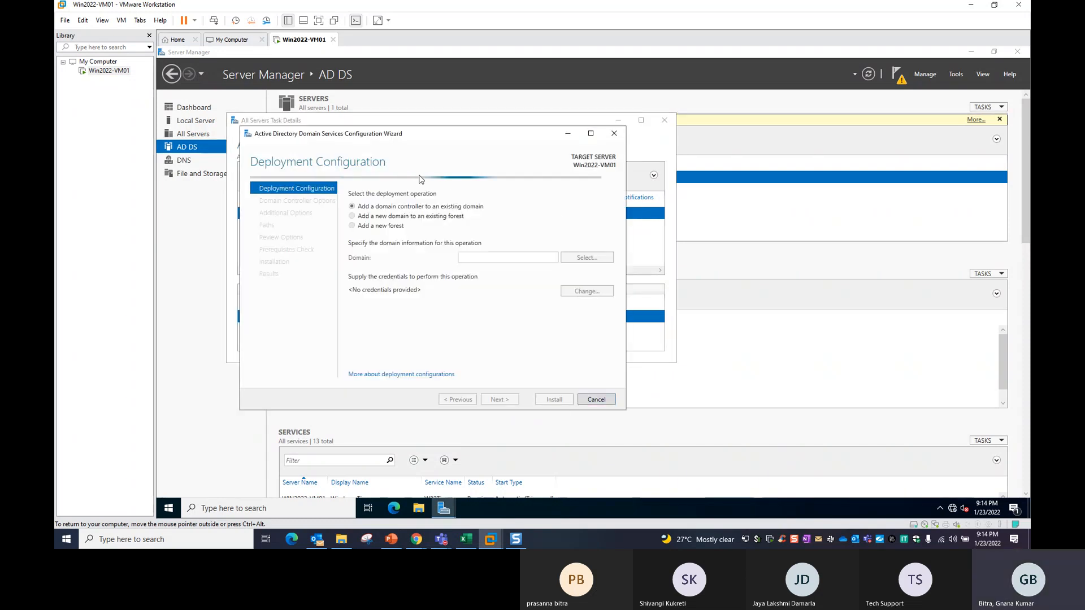
# Cancel the open wizard, try dcpromo from Run, then relaunch the promotion wizard for a new forest.
pyautogui.click(602, 401)
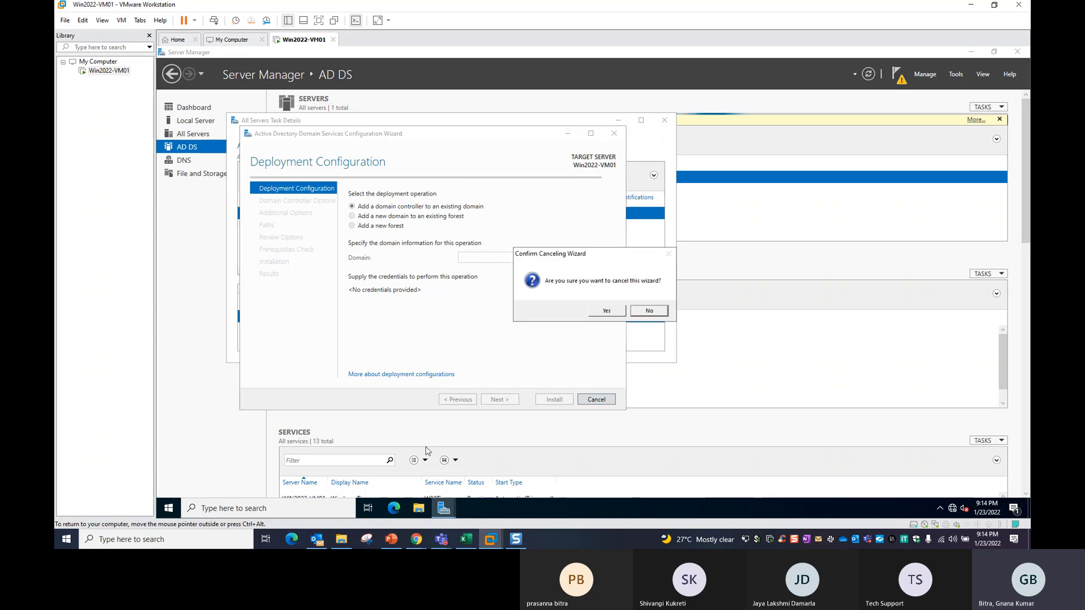
pyautogui.click(606, 312)
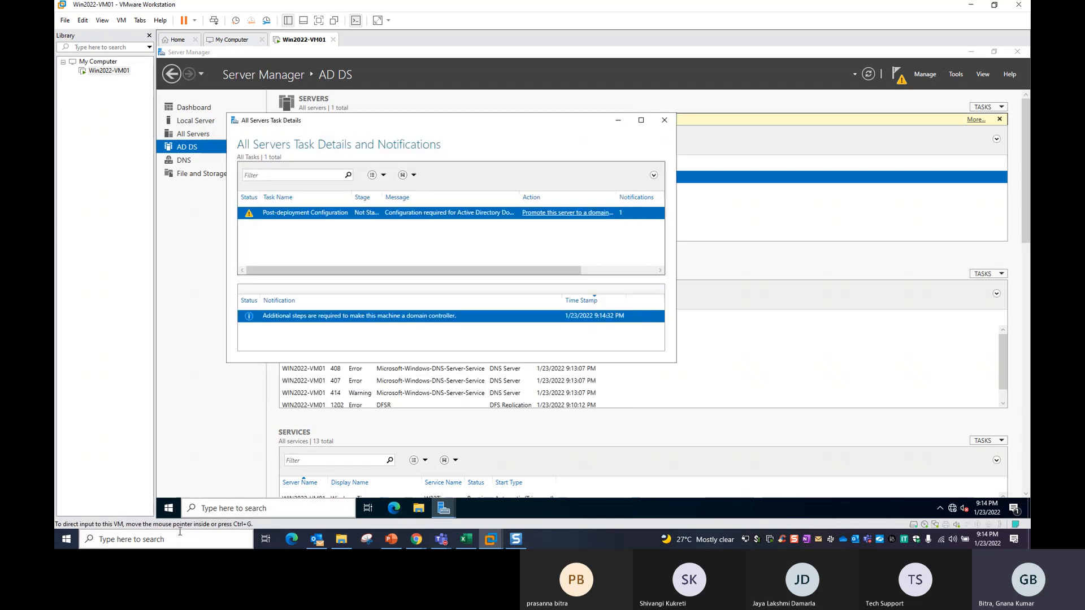
pyautogui.click(230, 509)
pyautogui.write('run')
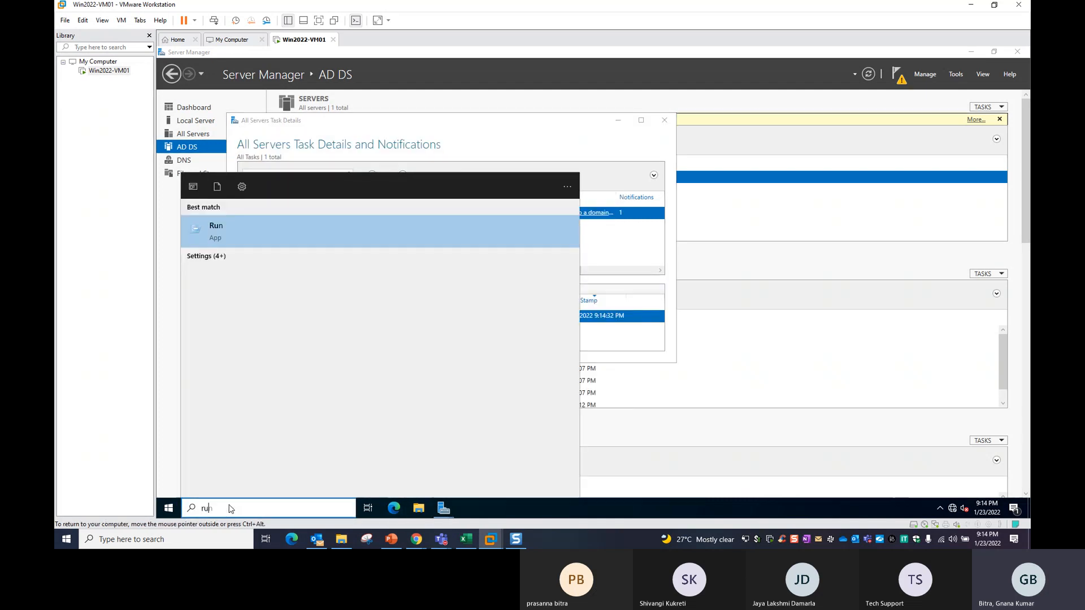
pyautogui.press('Return')
pyautogui.write('dc')
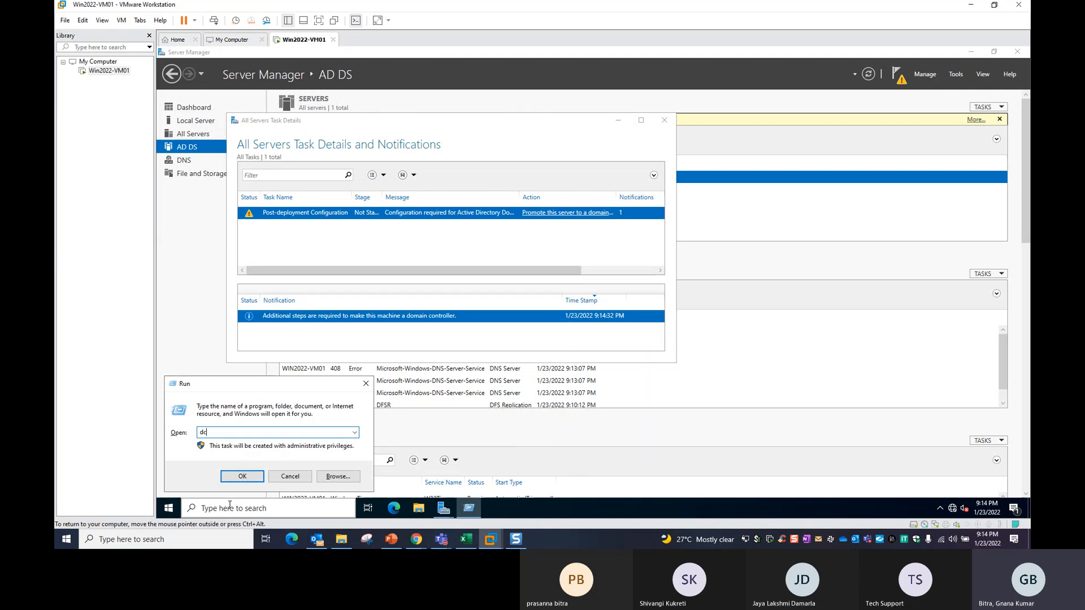
pyautogui.write('promo')
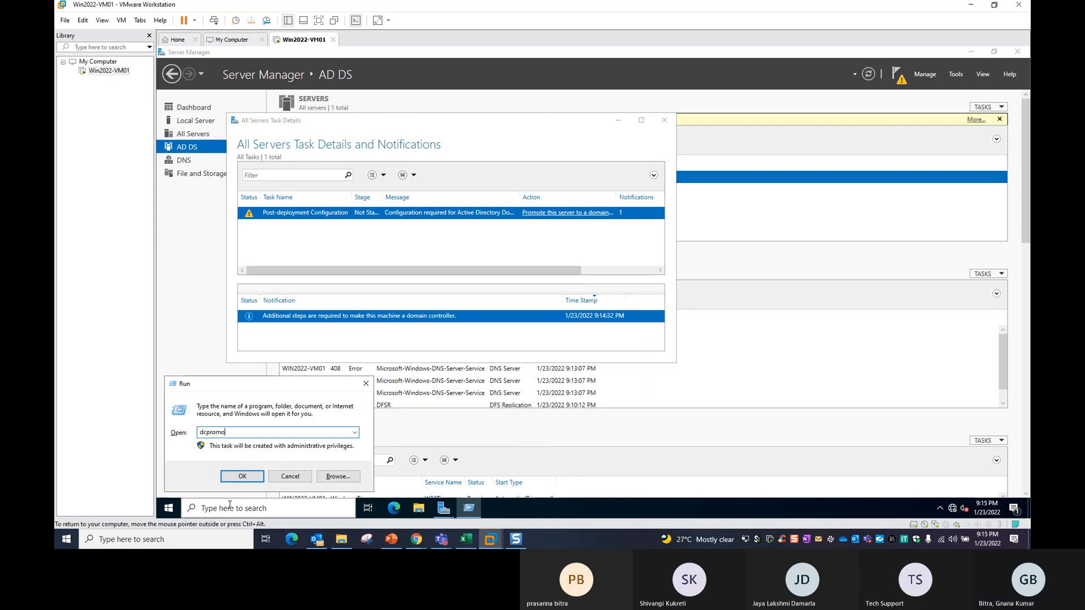
pyautogui.press('Return')
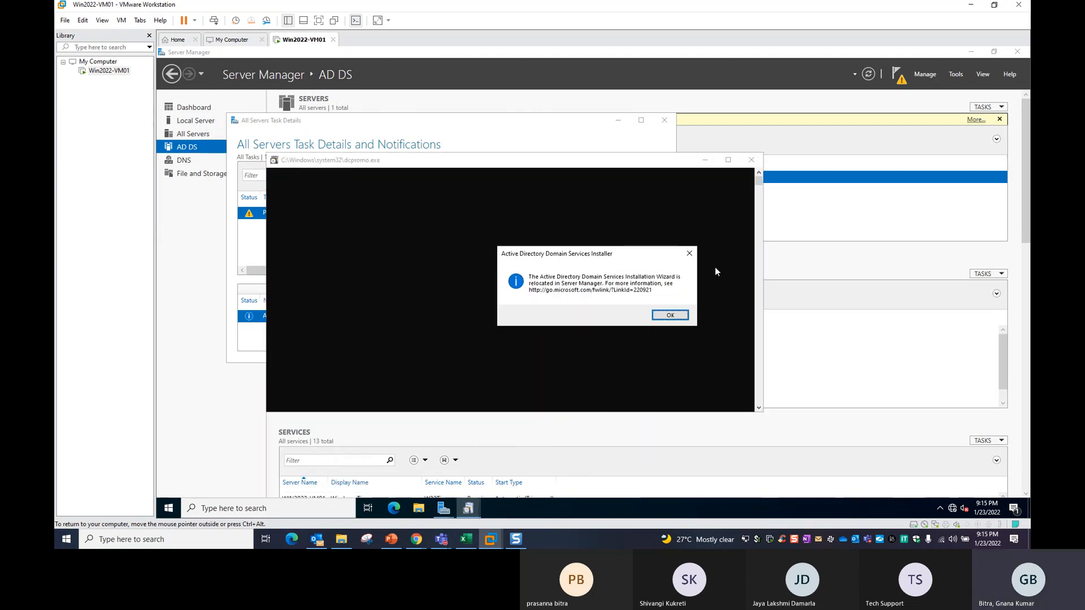
pyautogui.click(667, 315)
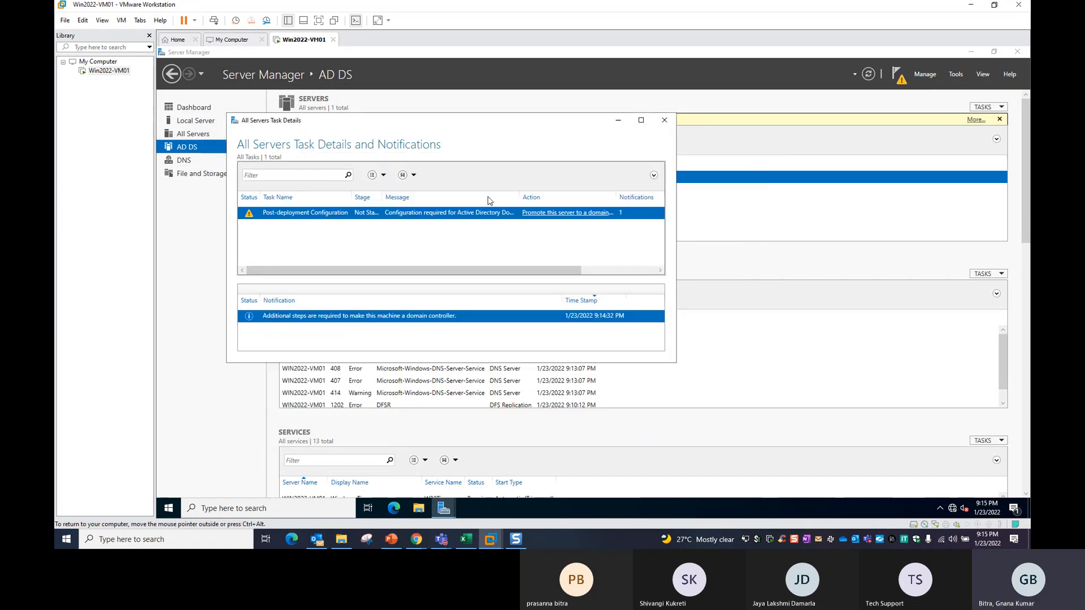
pyautogui.click(581, 213)
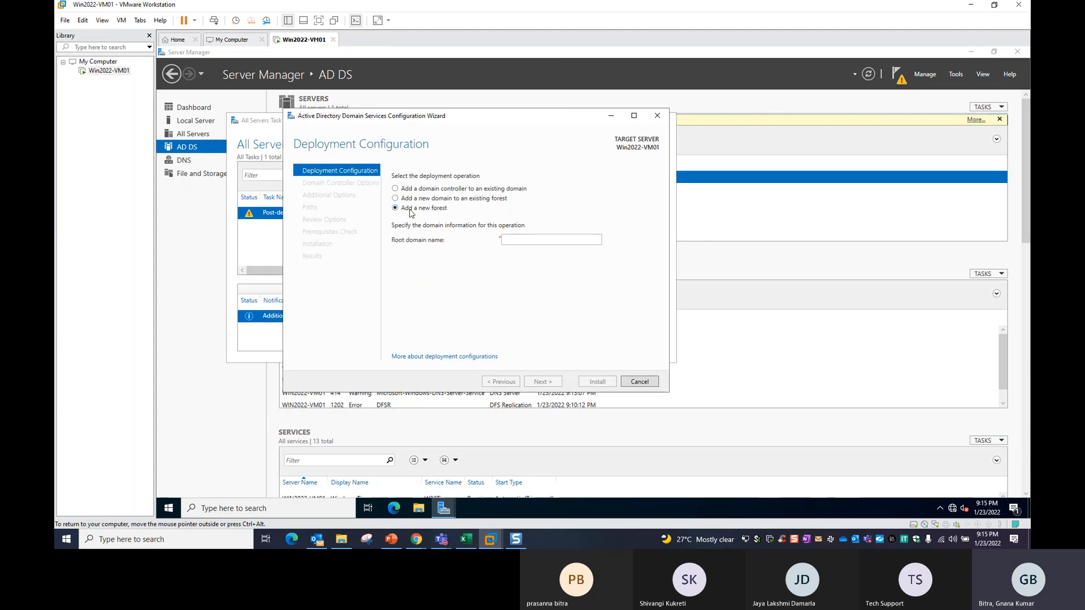
# Enter VMWDemo.com.sg as the new forest's root domain name and advance to Domain Controller Options.
pyautogui.click(515, 241)
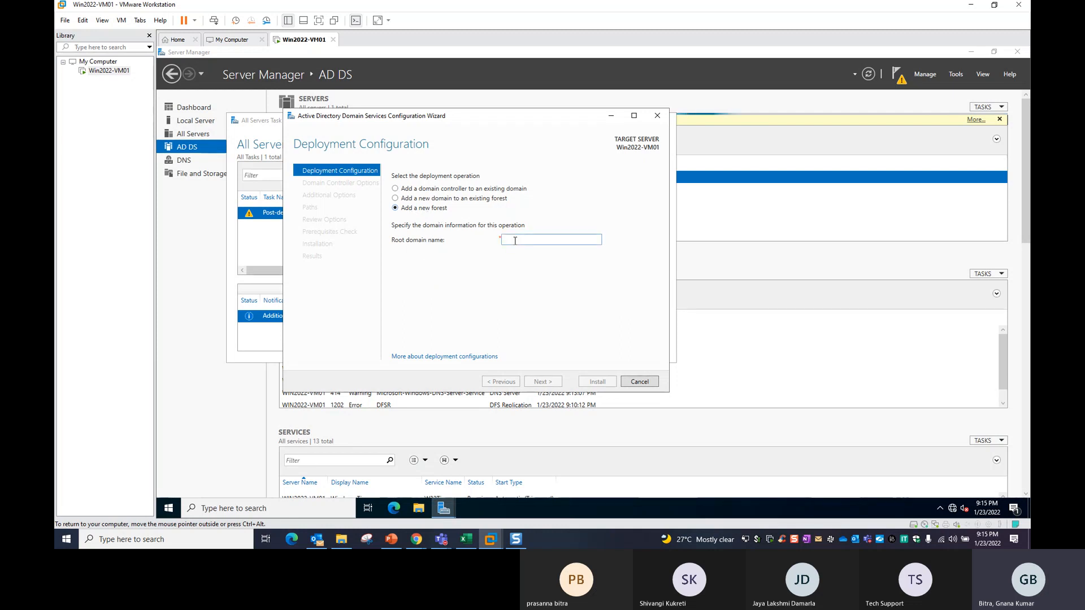
pyautogui.write('VMWDemo')
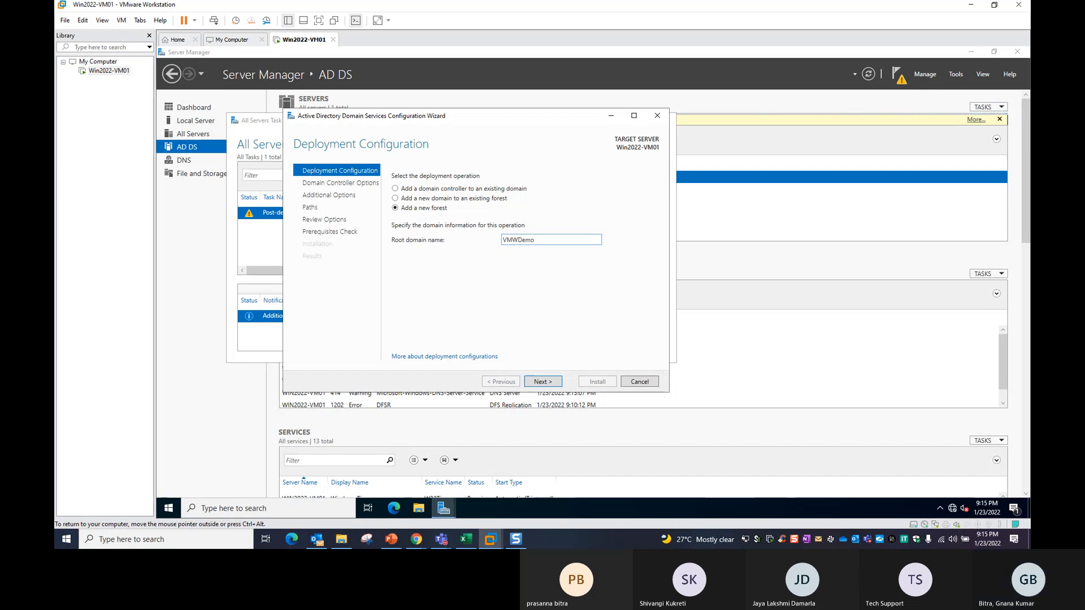
pyautogui.click(556, 383)
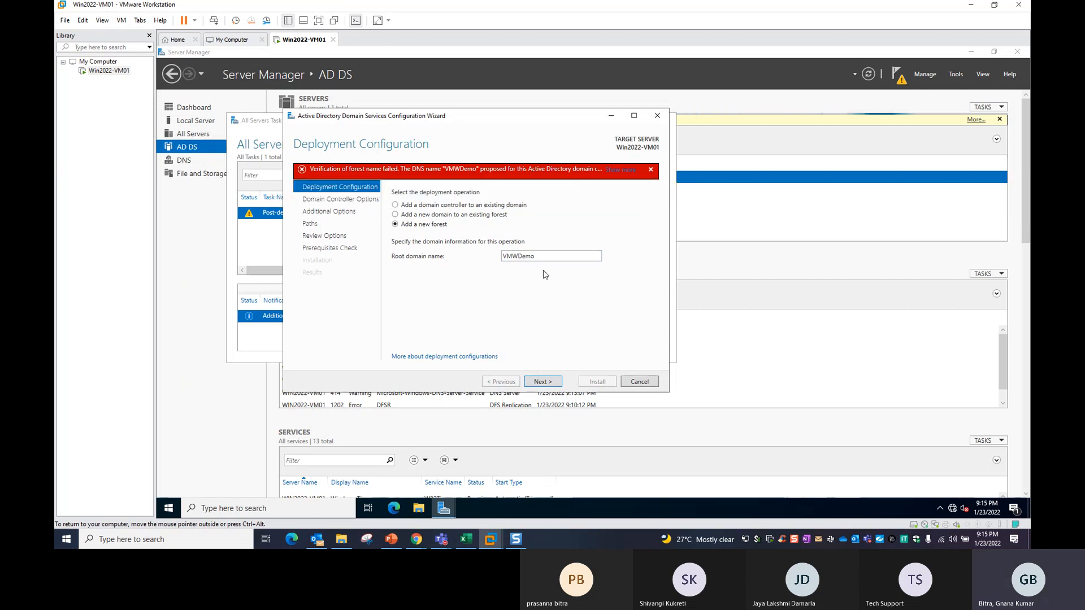
pyautogui.doubleClick(519, 257)
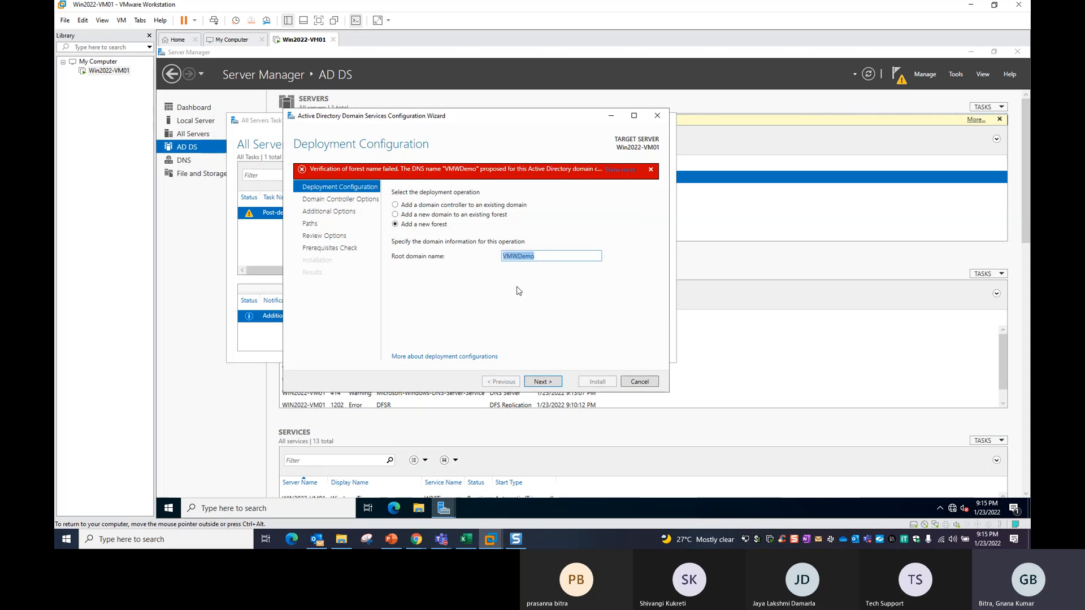
pyautogui.click(542, 256)
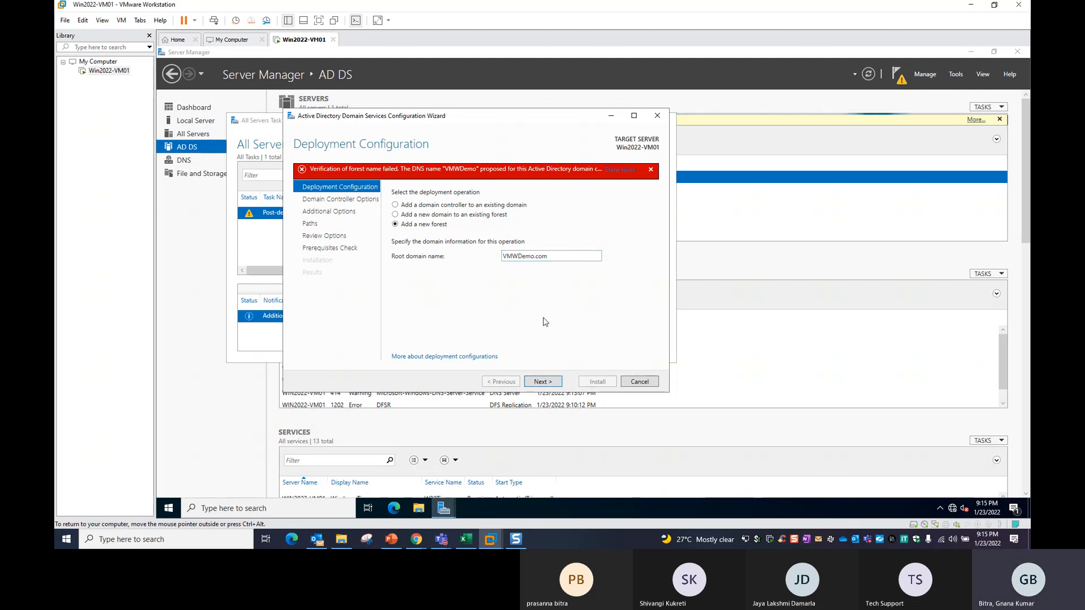
pyautogui.doubleClick(562, 254)
pyautogui.click(563, 254)
pyautogui.write('.')
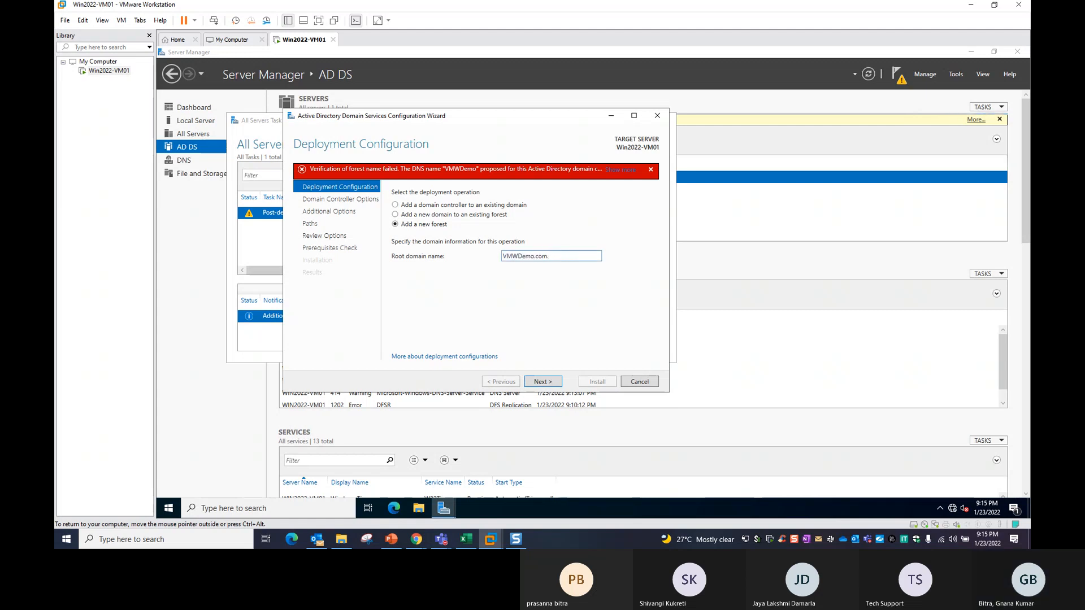
pyautogui.write('sg')
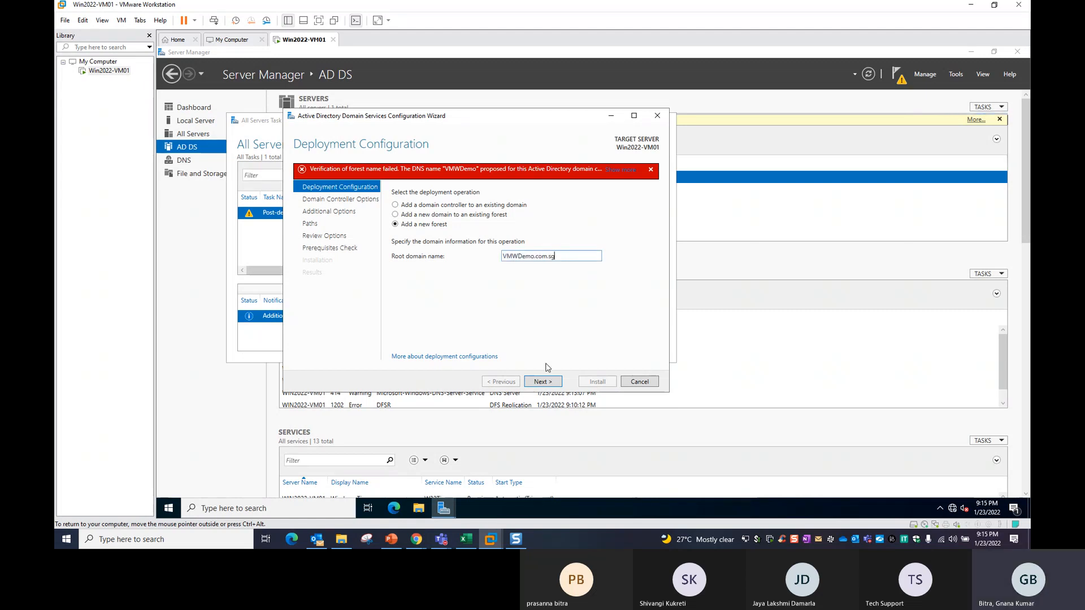
pyautogui.click(543, 382)
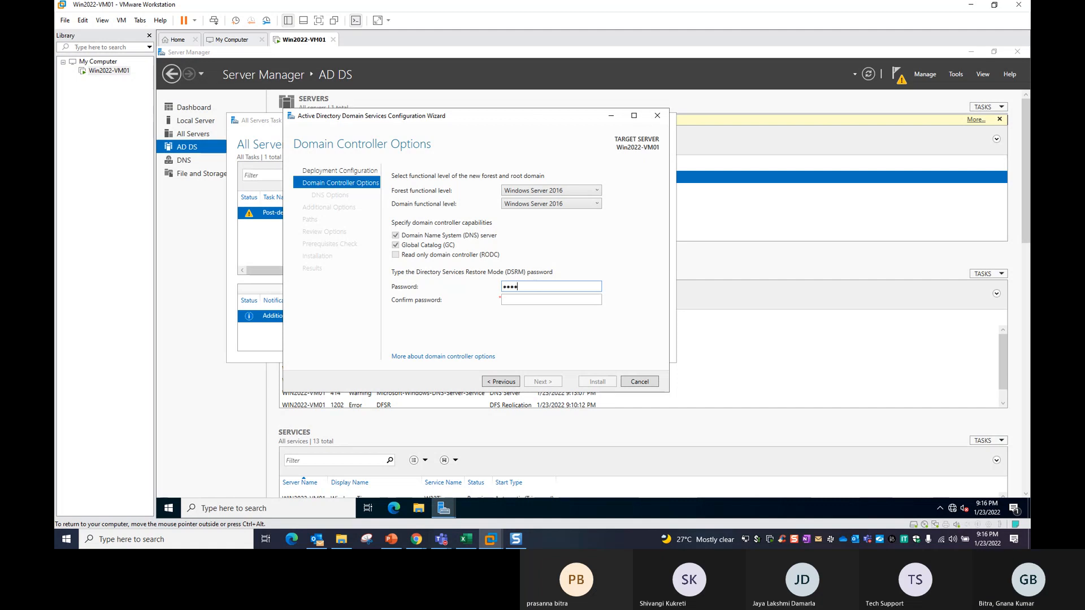
# Enter and confirm the DSRM password, dismiss the DNS delegation warning, and continue past DNS Options.
pyautogui.write('••••')
pyautogui.press('Tab')
pyautogui.write('•••••••')
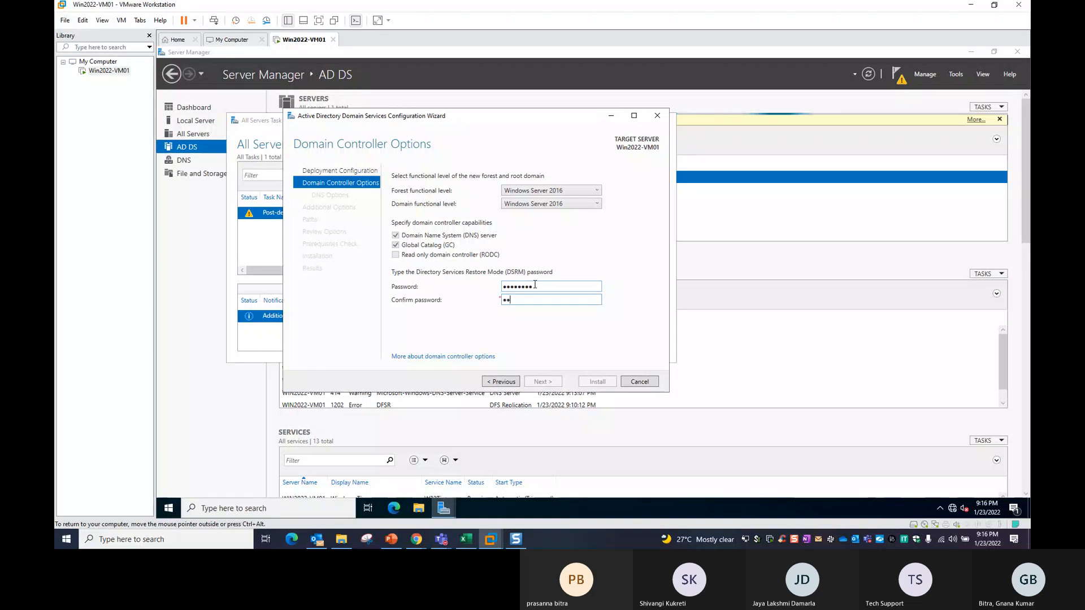
pyautogui.write('•')
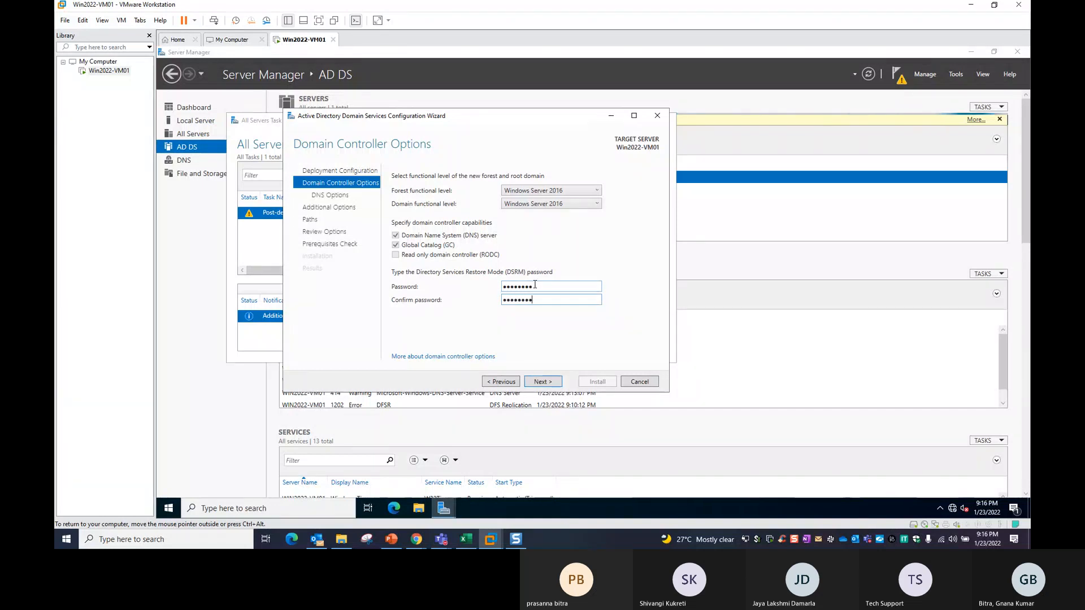
pyautogui.click(543, 382)
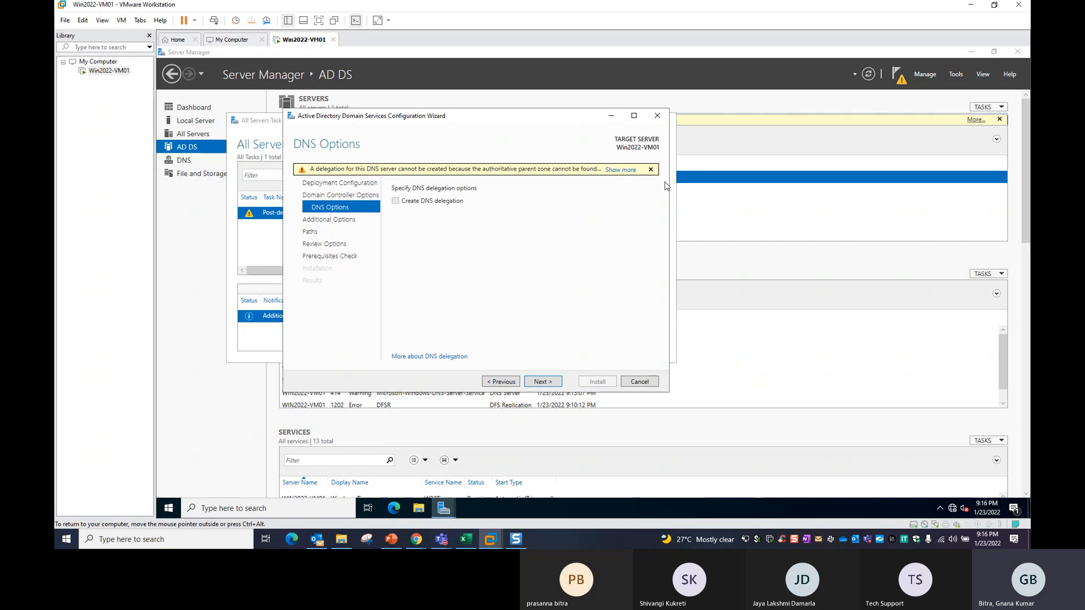
pyautogui.click(651, 170)
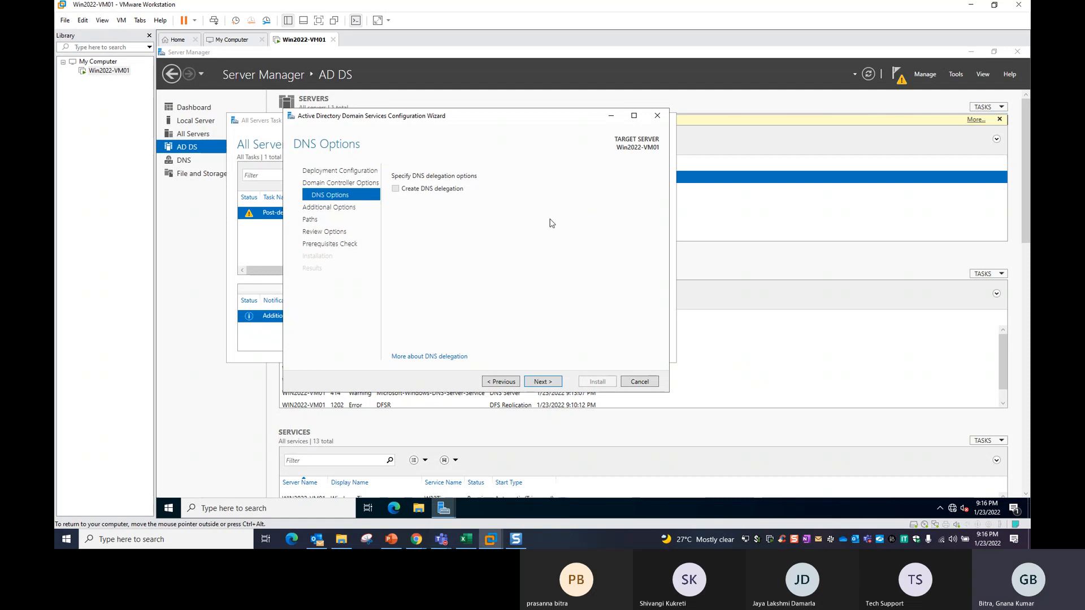
pyautogui.click(543, 382)
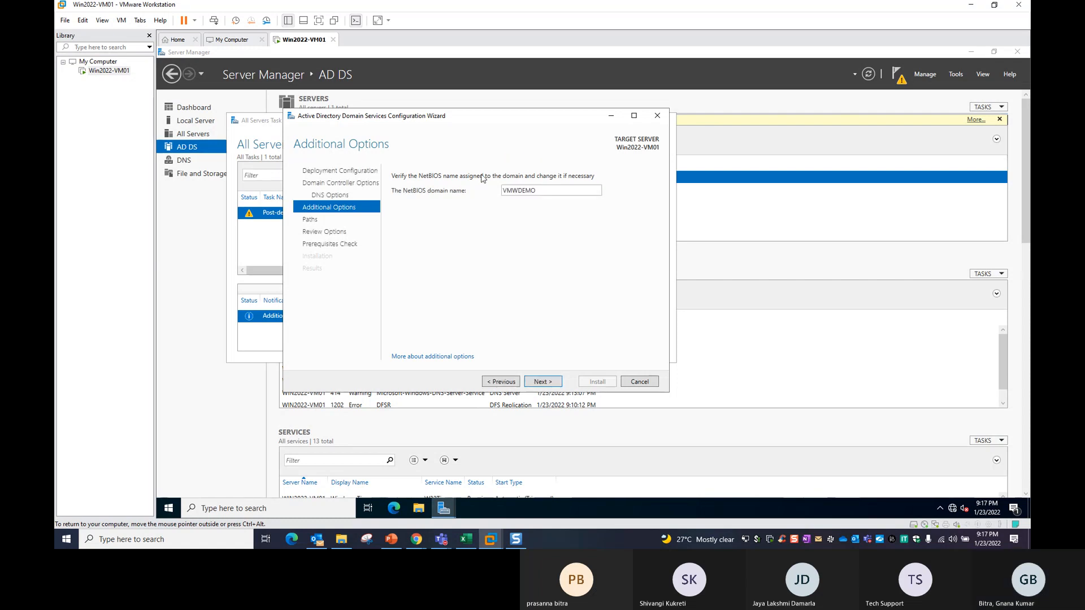
# Keep NetBIOS name VMWDEMO and default C:\Windows\NTDS and SYSVOL paths, advancing to Review Options.
pyautogui.doubleClick(514, 192)
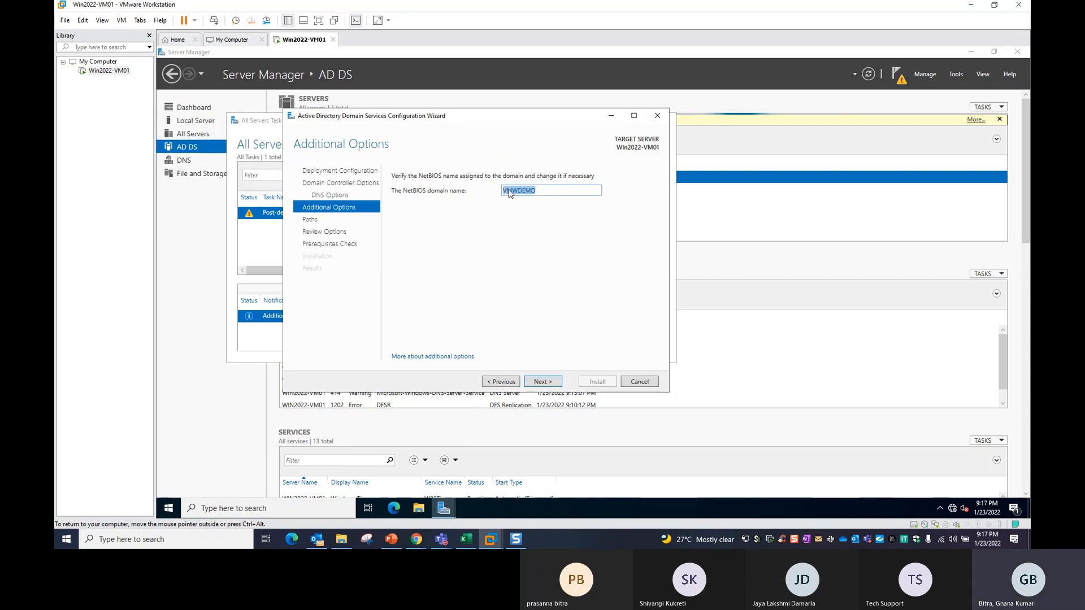
pyautogui.click(546, 382)
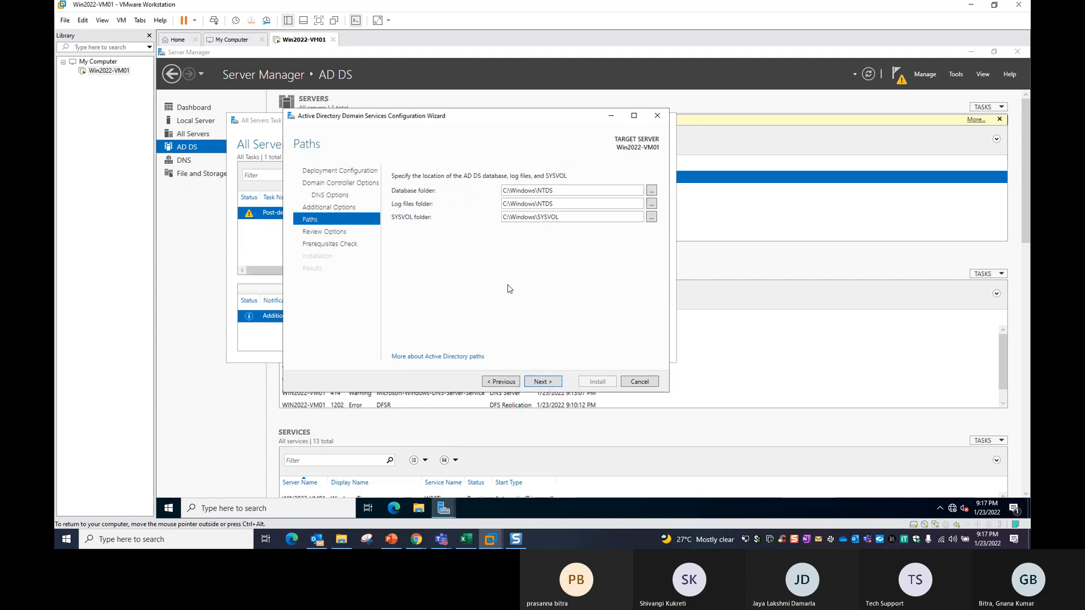
pyautogui.moveTo(385, 120); pyautogui.dragTo(427, 133)
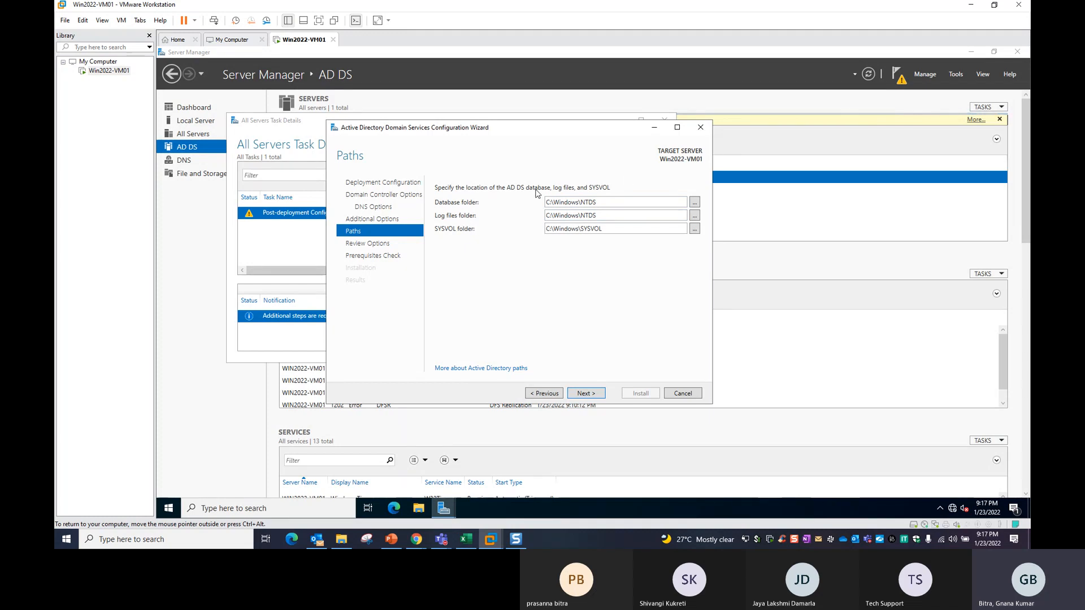
pyautogui.tripleClick(587, 201)
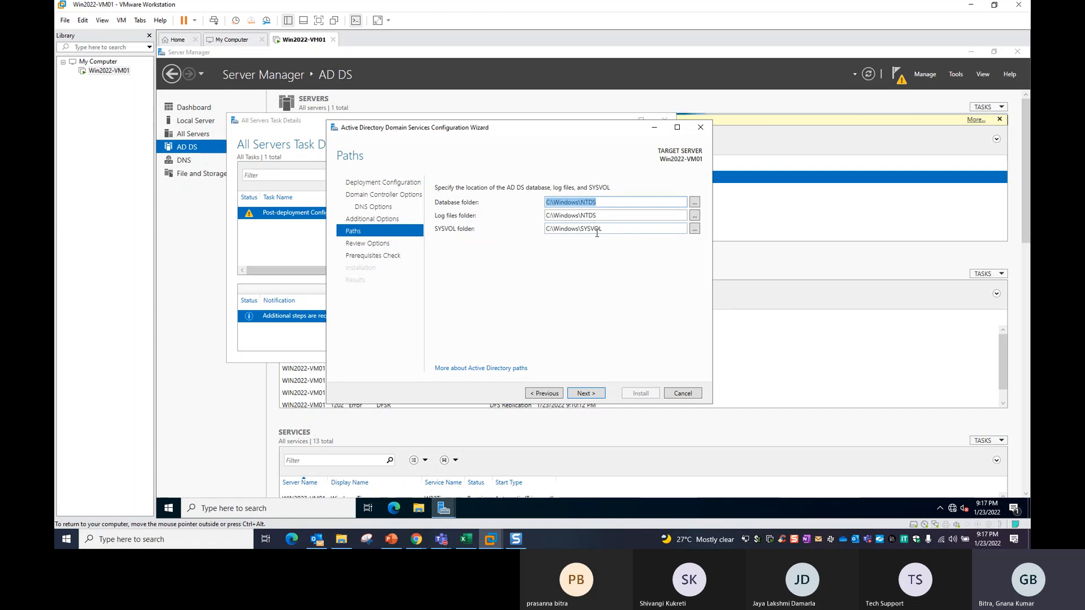
pyautogui.click(588, 393)
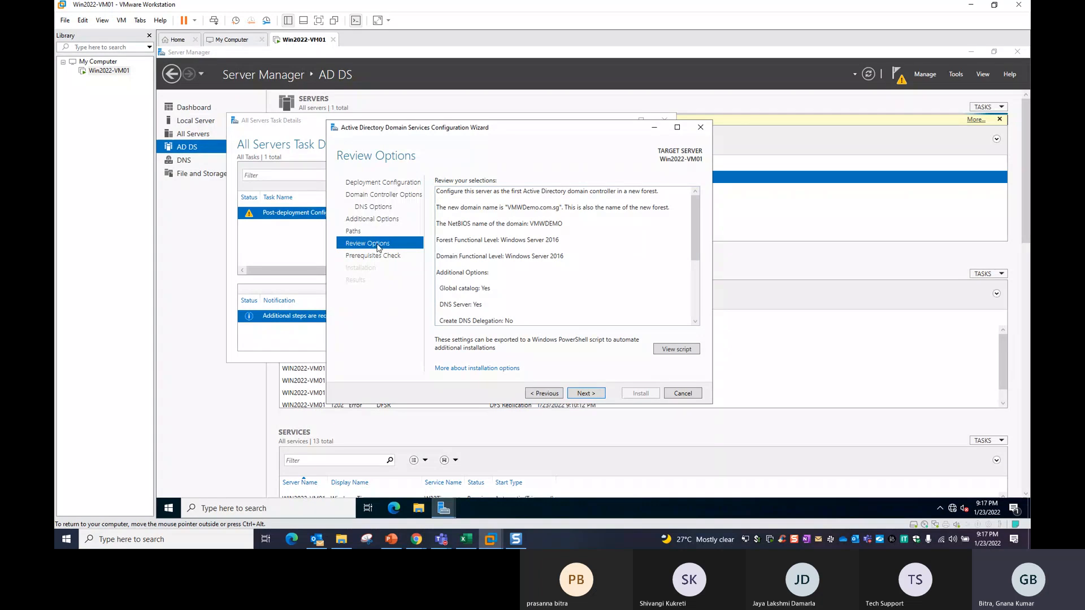
# Highlight the domain name VMWDemo.com.sg in the Review Options summary.
pyautogui.scroll(-5, 509, 243)
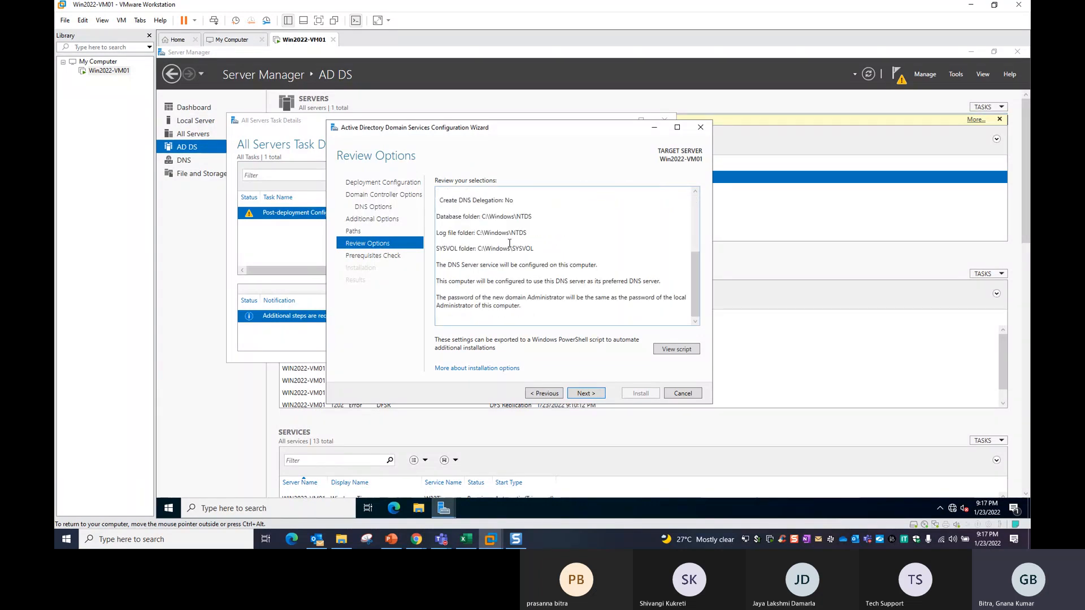
pyautogui.scroll(5, 532, 232)
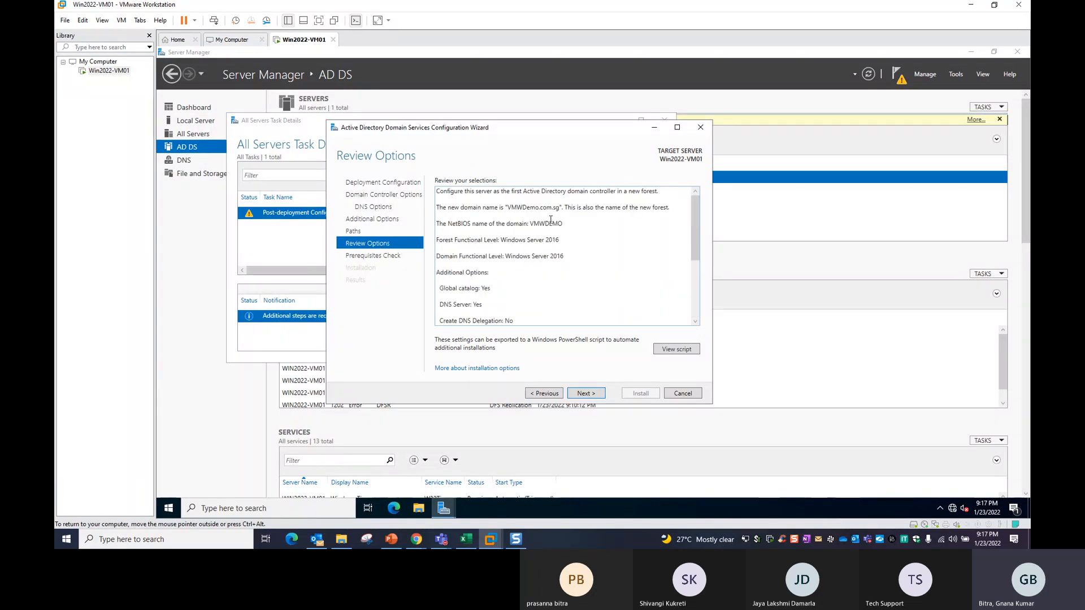
pyautogui.click(507, 208)
pyautogui.click(514, 208)
pyautogui.moveTo(513, 209)
pyautogui.mouseDown()
pyautogui.moveTo(561, 208)
pyautogui.moveTo(512, 209)
pyautogui.mouseUp()
pyautogui.click(528, 208)
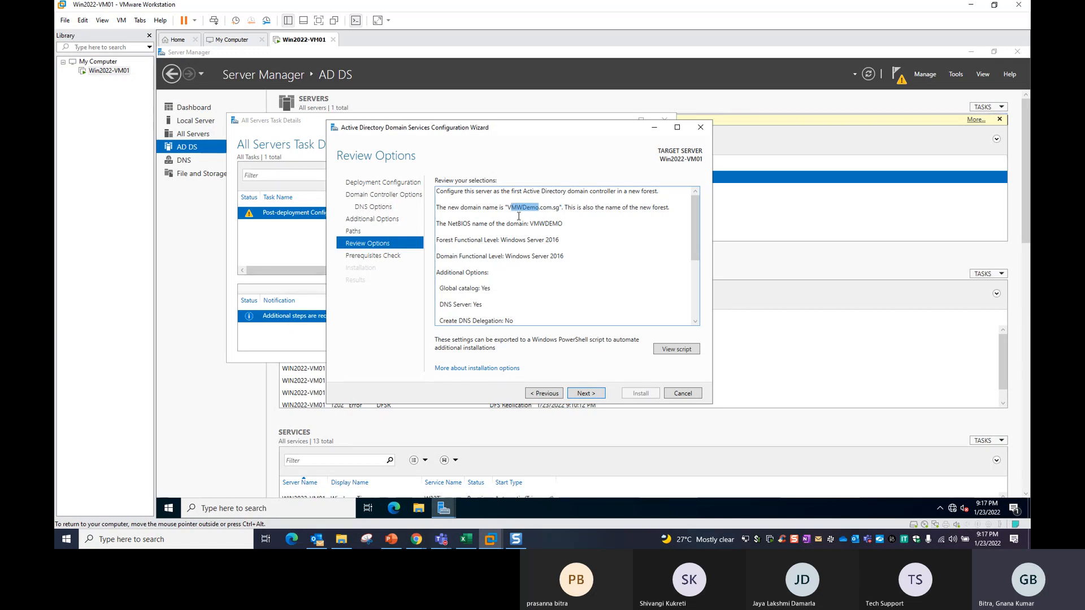
pyautogui.click(523, 213)
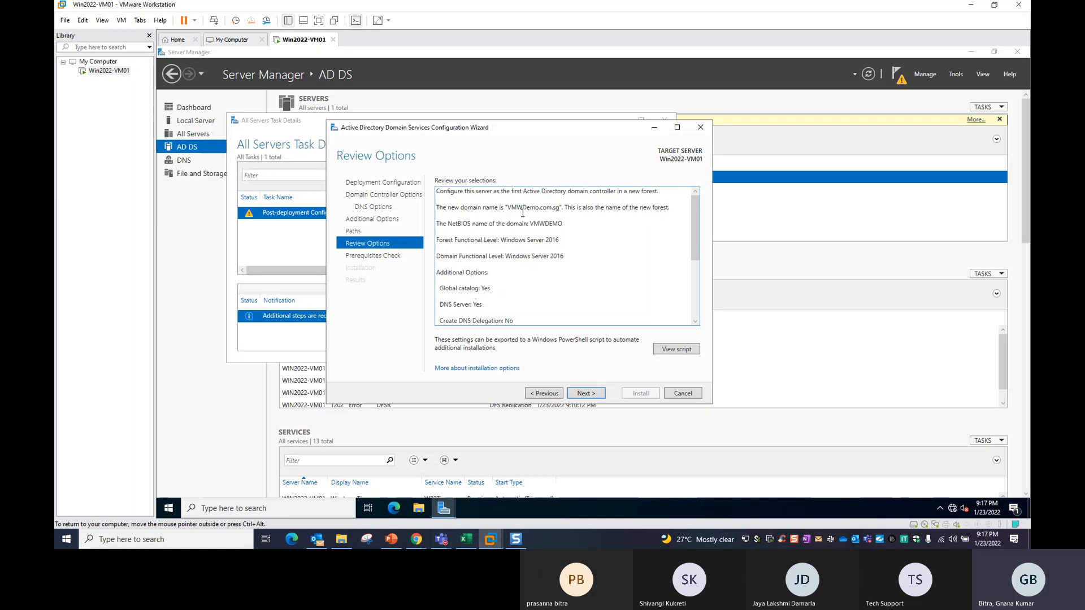
pyautogui.doubleClick(555, 208)
# Highlight the Windows Server 2016 forest and domain functional levels.
pyautogui.moveTo(451, 240); pyautogui.dragTo(507, 239)
pyautogui.click(453, 255)
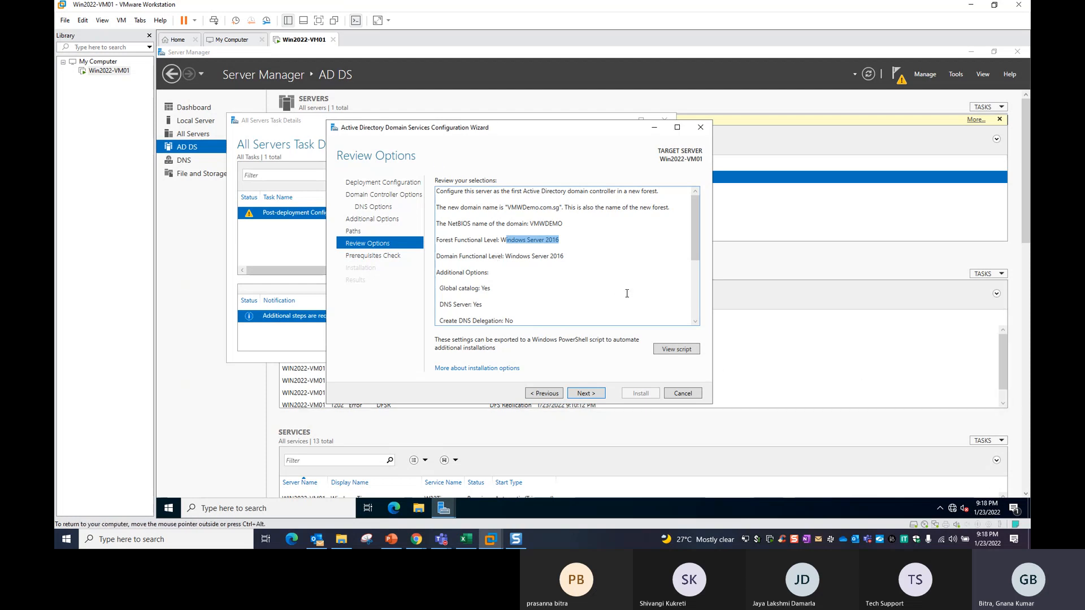
pyautogui.moveTo(560, 239); pyautogui.dragTo(501, 240)
pyautogui.scroll(-1, 567, 272)
pyautogui.scroll(1, 567, 272)
pyautogui.moveTo(561, 240); pyautogui.dragTo(547, 242)
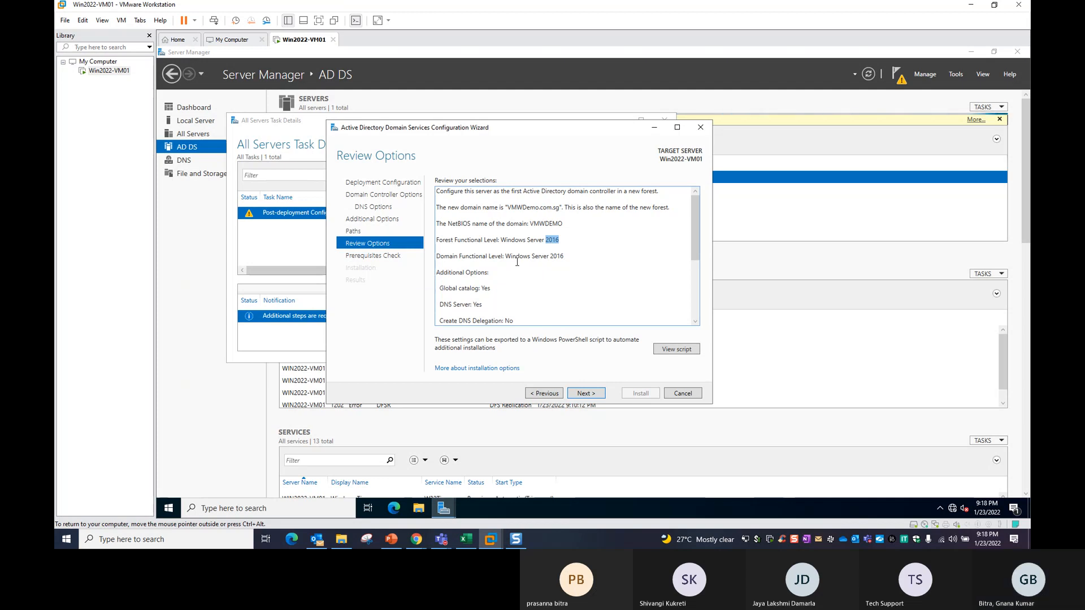
pyautogui.moveTo(565, 258); pyautogui.dragTo(551, 258)
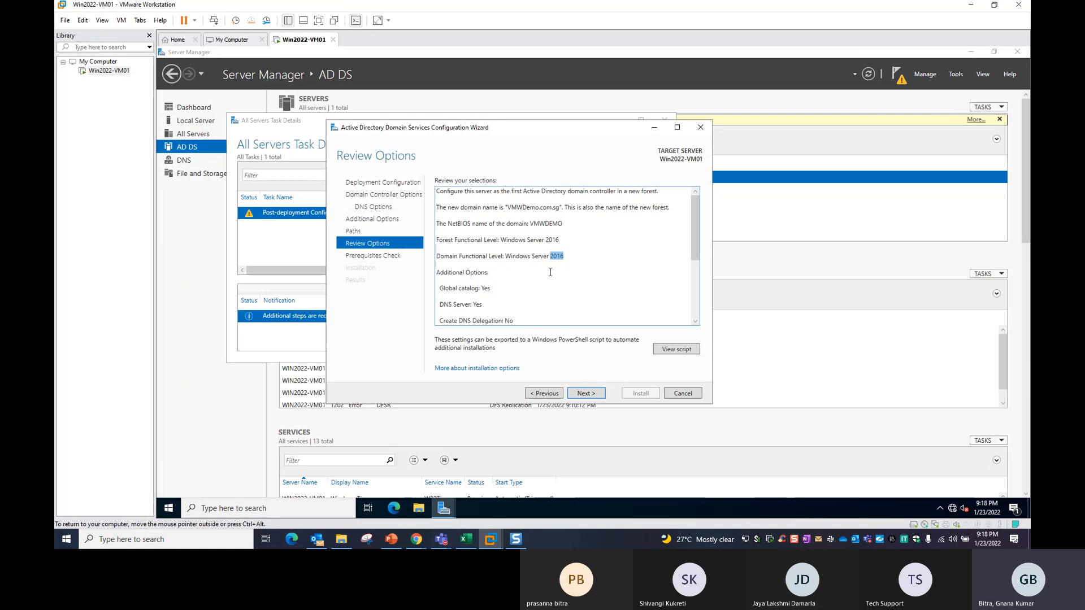
pyautogui.scroll(-3, 547, 274)
pyautogui.scroll(3, 485, 262)
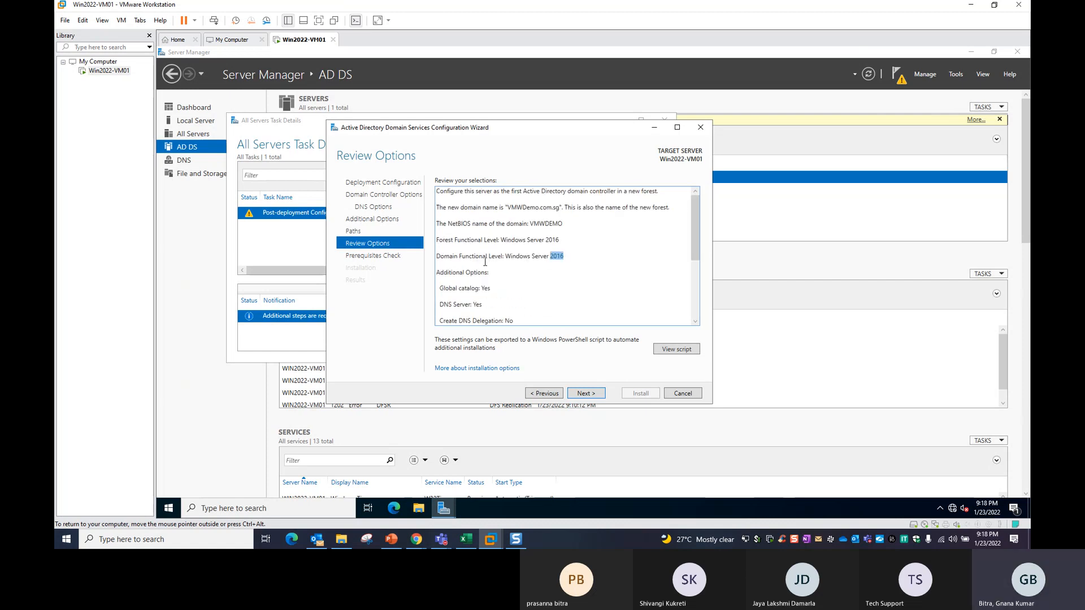
pyautogui.doubleClick(443, 239)
pyautogui.doubleClick(450, 257)
pyautogui.doubleClick(443, 239)
pyautogui.doubleClick(450, 258)
# Highlight the C:\Windows database folder path, then run the prerequisites check.
pyautogui.scroll(-3, 545, 293)
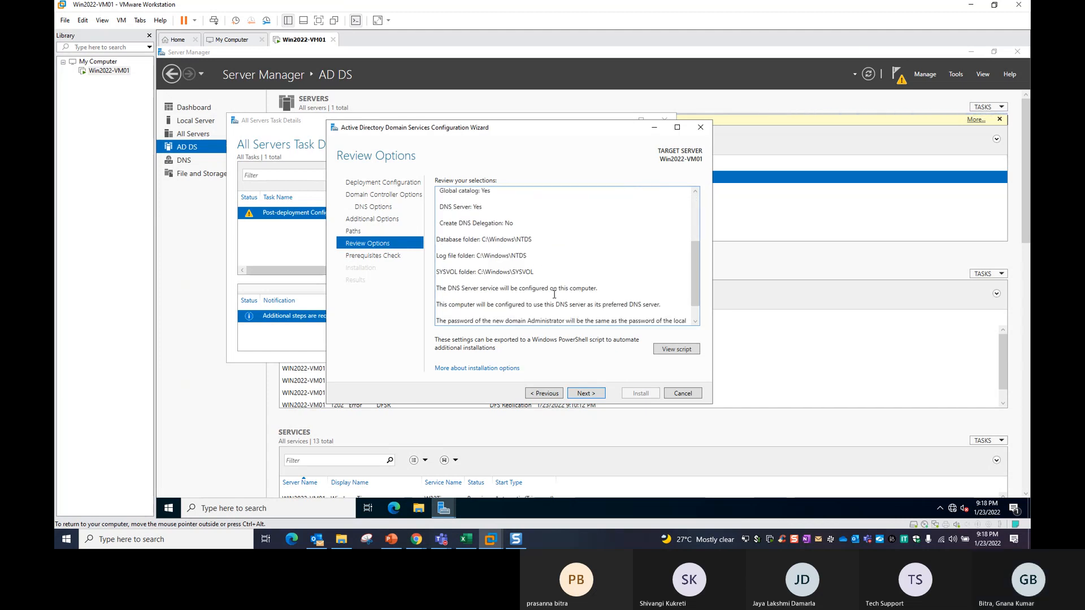
pyautogui.moveTo(443, 239); pyautogui.dragTo(533, 274)
pyautogui.click(525, 277)
pyautogui.scroll(-1, 512, 238)
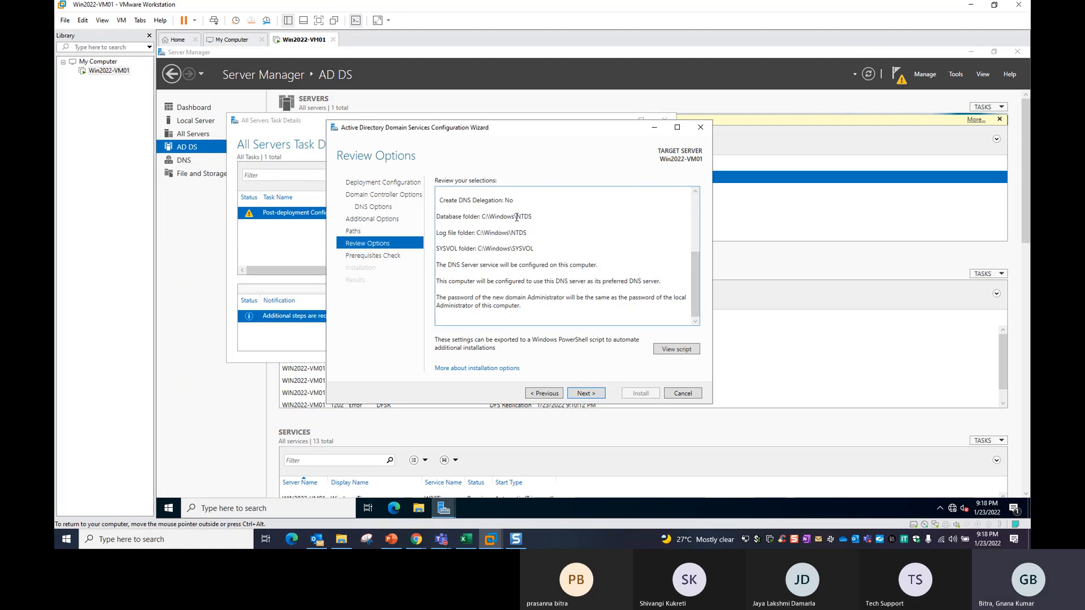
pyautogui.moveTo(517, 218); pyautogui.dragTo(482, 218)
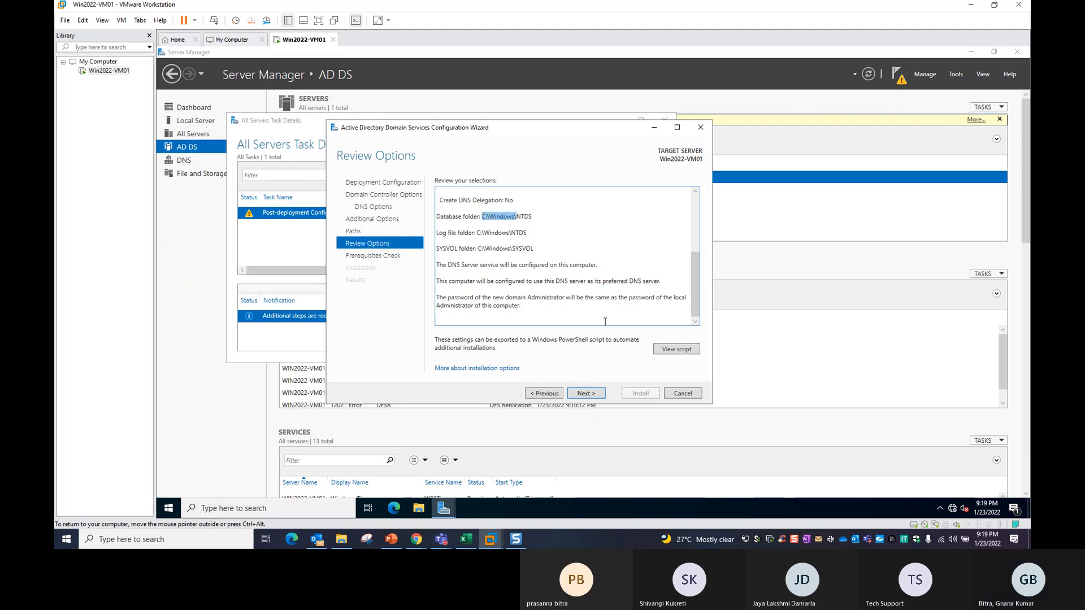
pyautogui.click(585, 394)
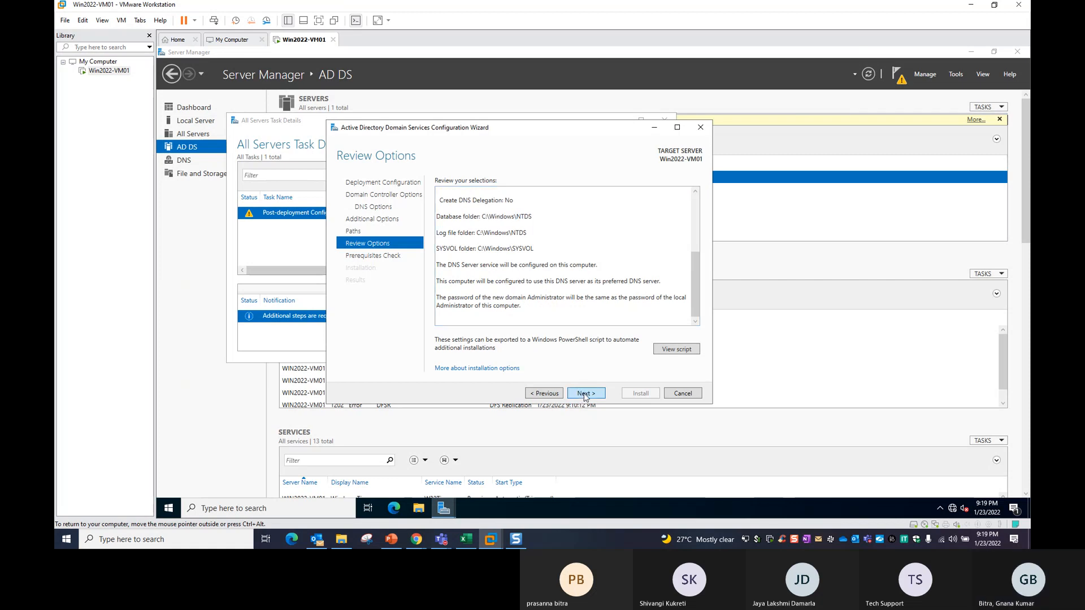
pyautogui.click(585, 394)
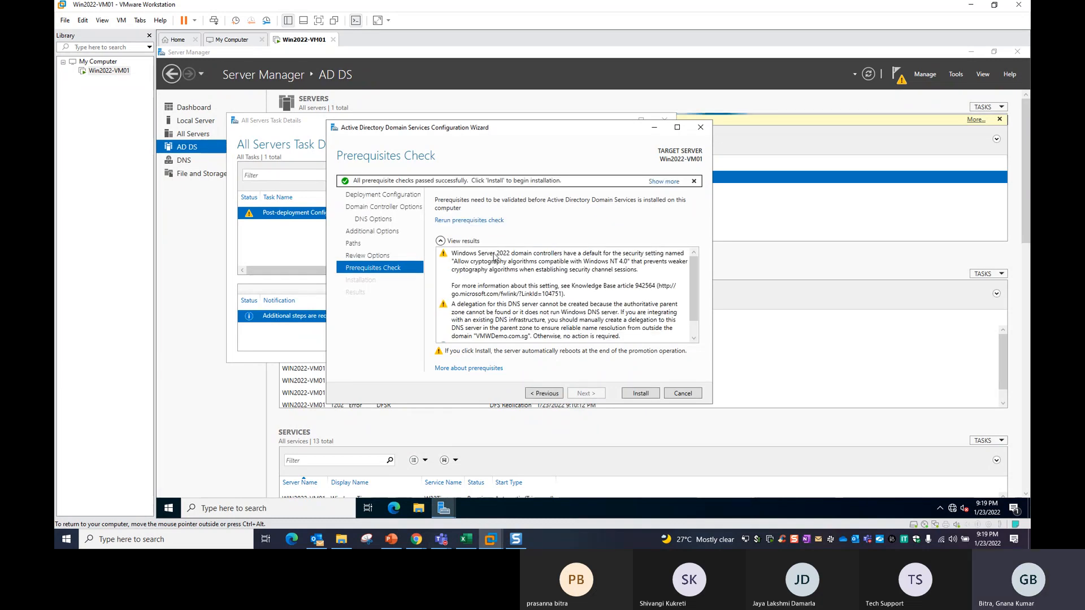
# Confirm all prerequisite checks passed and install AD DS to promote the server.
pyautogui.scroll(-1, 489, 279)
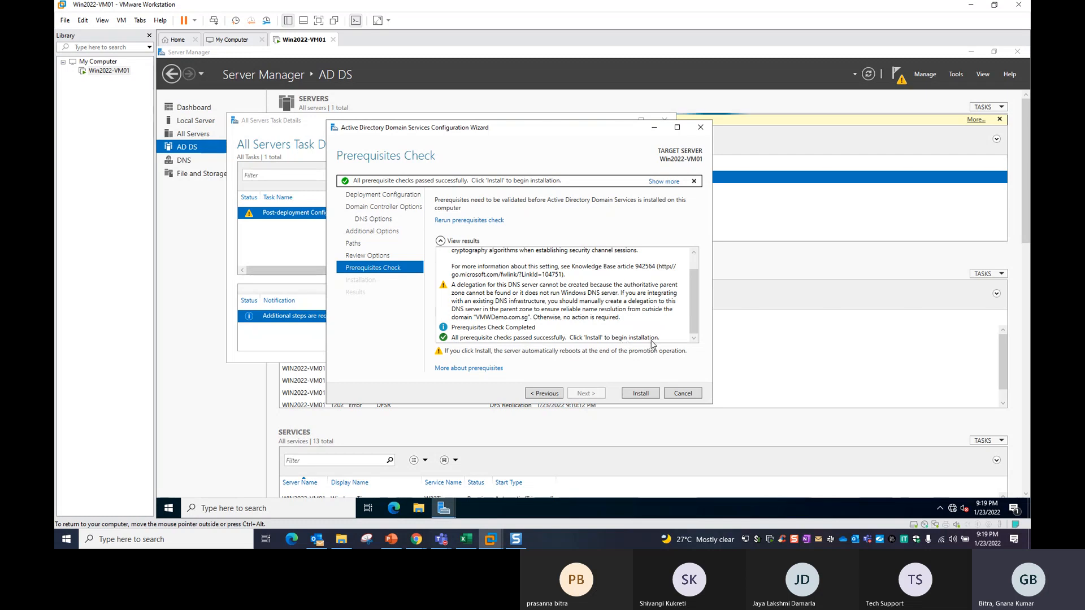
pyautogui.click(640, 394)
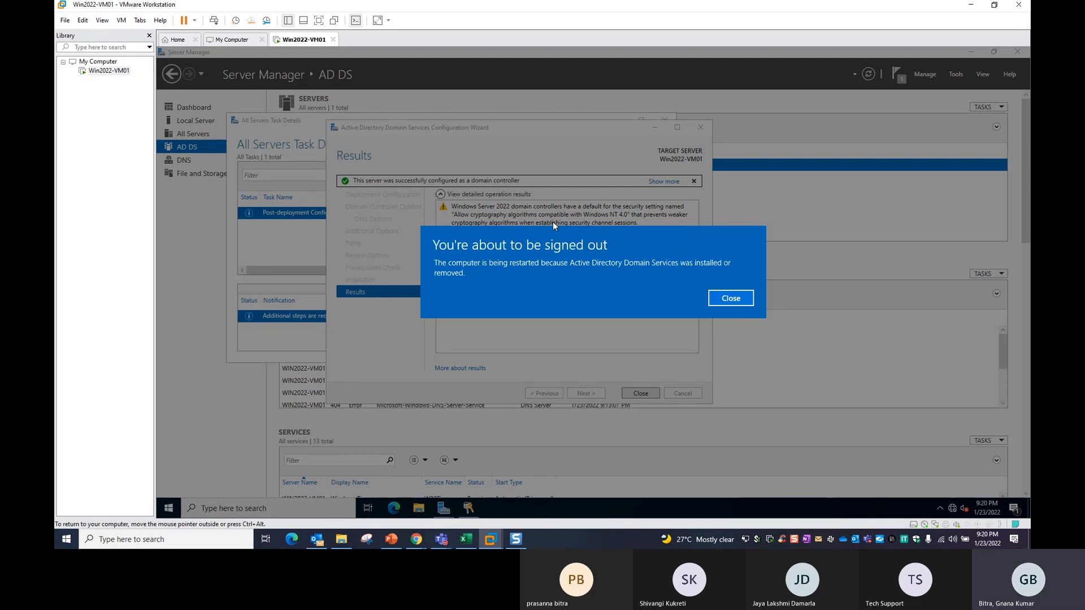
# Close the sign-out notice, wizard, Task Details and Server Manager, then switch to Excel.
pyautogui.click(750, 304)
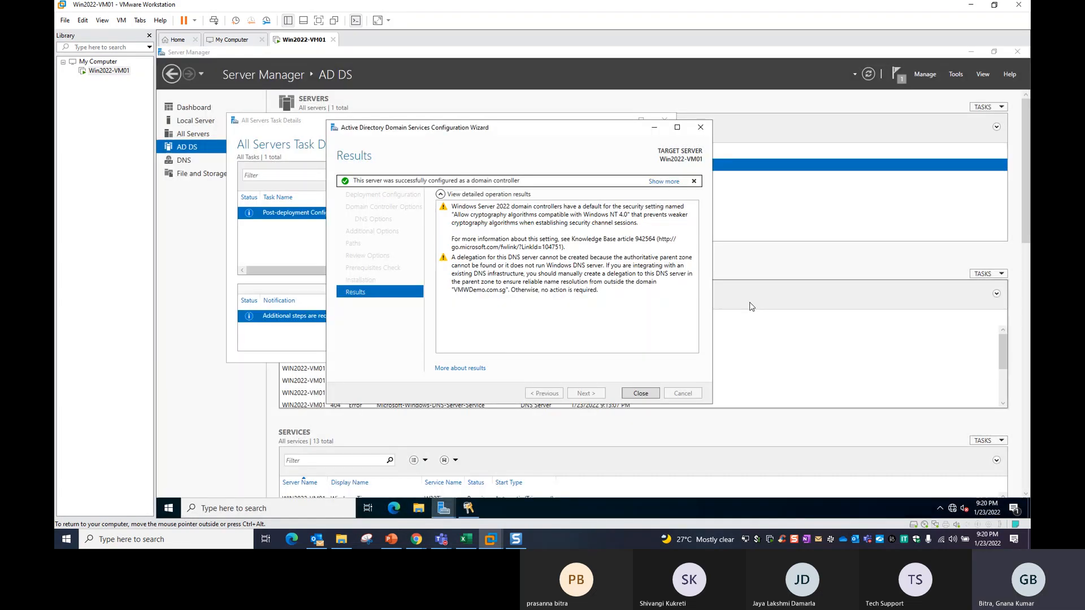
pyautogui.click(642, 393)
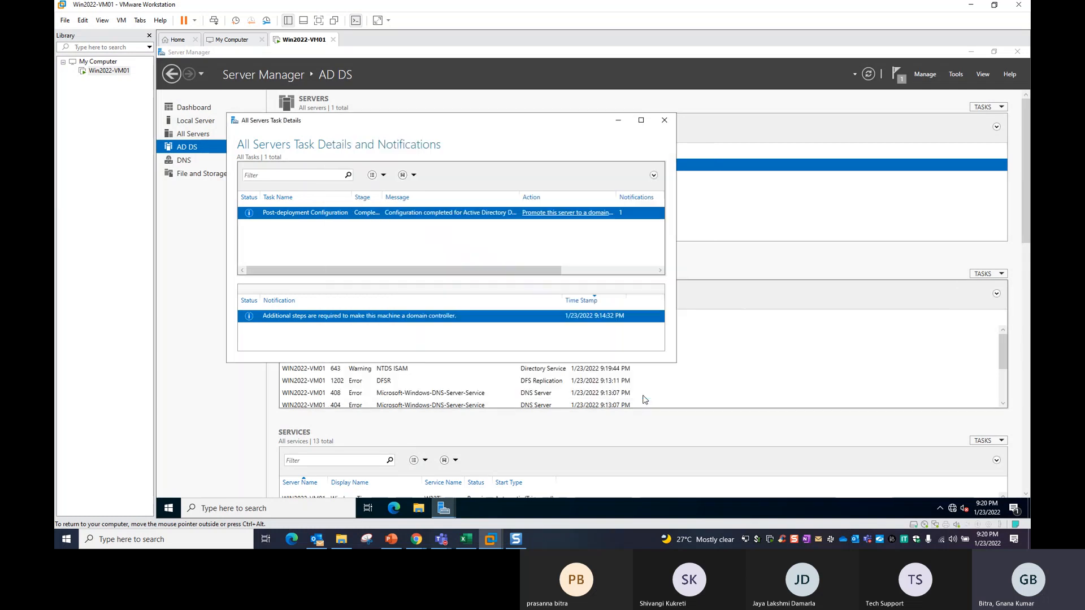
pyautogui.click(665, 120)
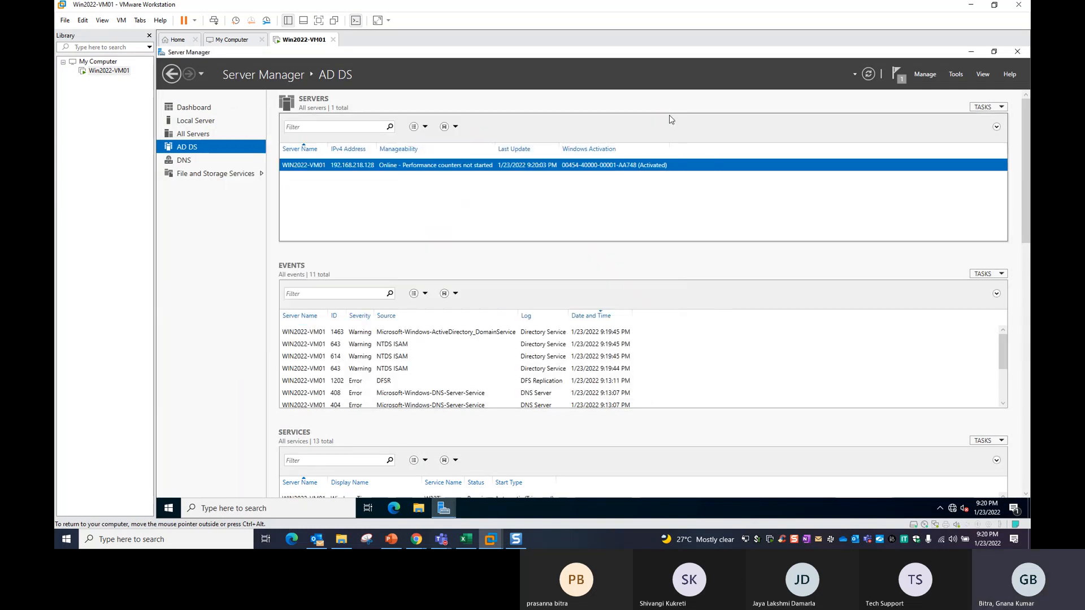
pyautogui.click(1019, 52)
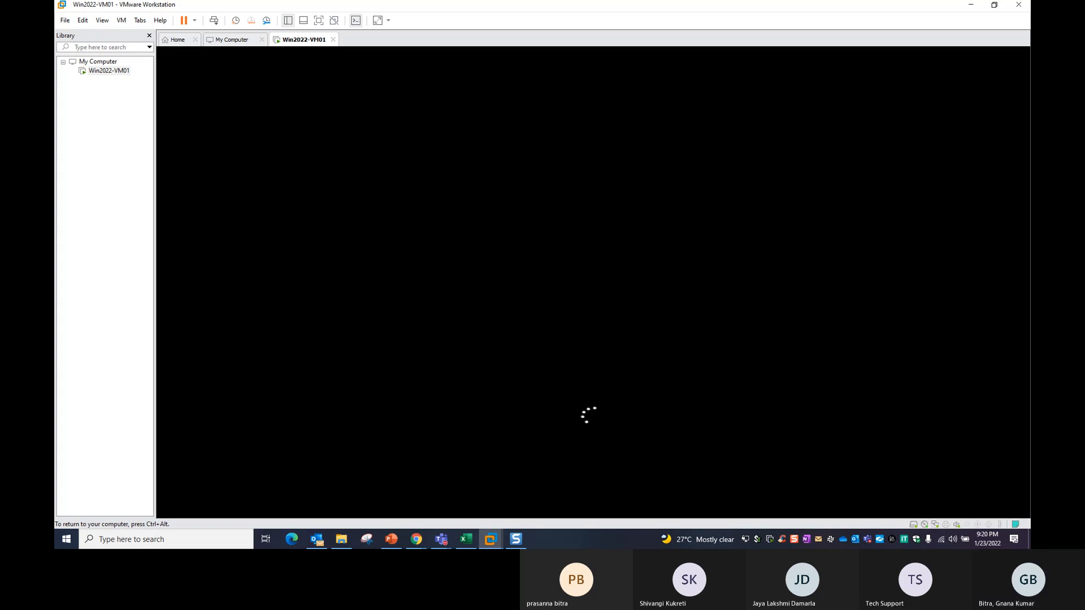
pyautogui.hotkey('ctrl', 'alt')
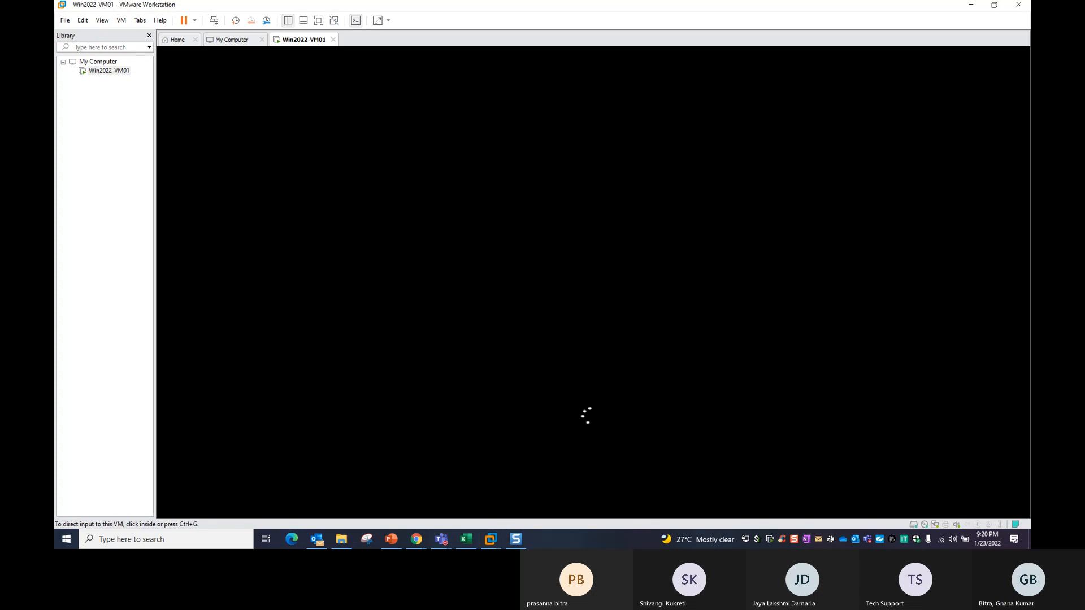
pyautogui.hotkey('alt', 'Tab')
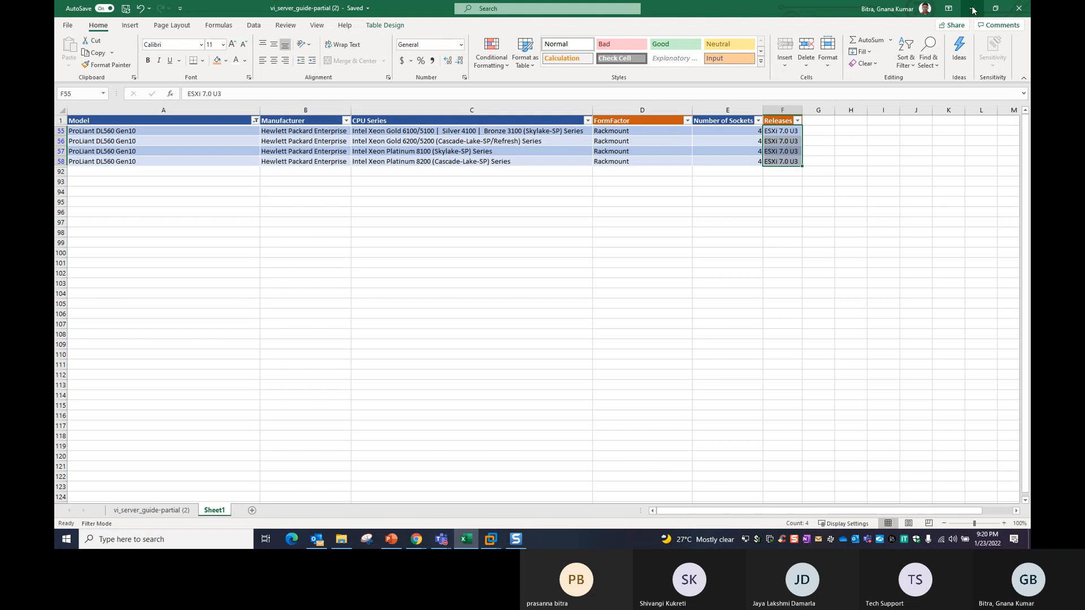
# Minimize the Excel window to reveal the restarting virtual machine.
pyautogui.click(972, 9)
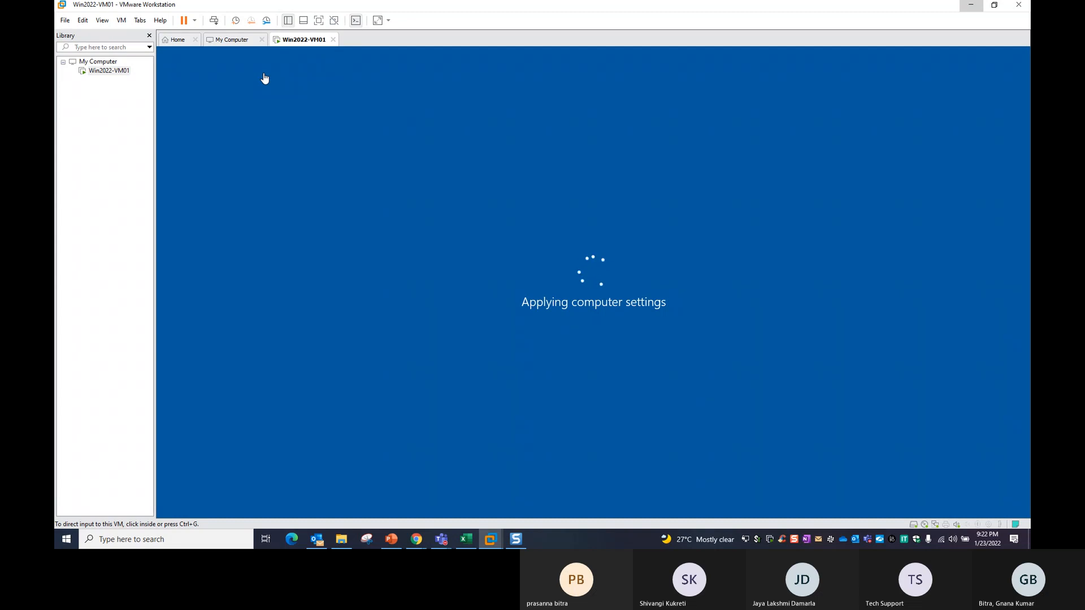
# Capture input in the Win2022-VM01 console while it applies computer settings.
pyautogui.click(528, 351)
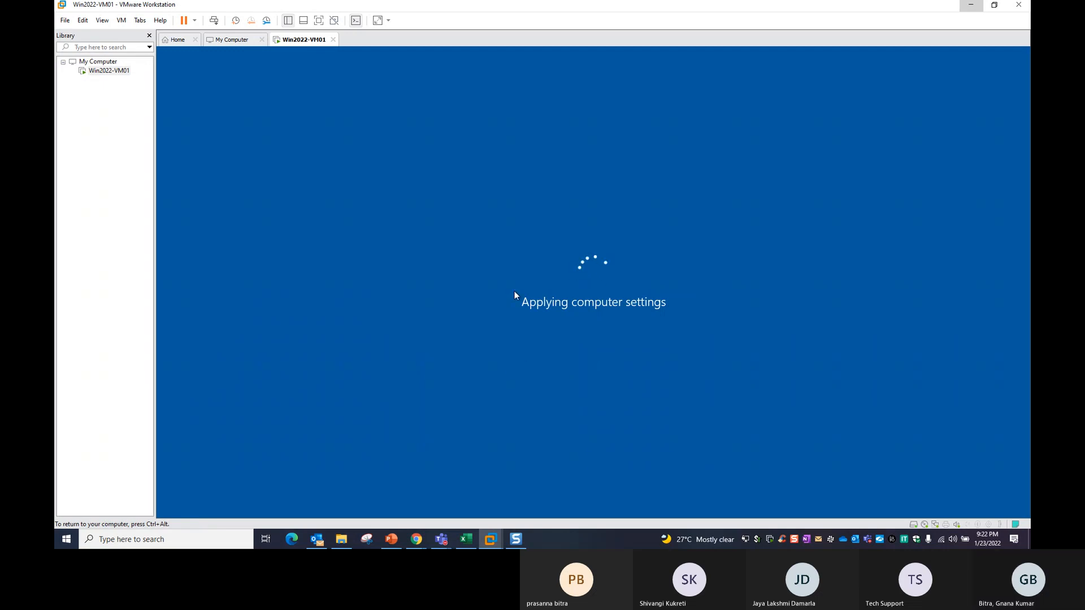
# Add a new Sheet2, widen column B, and set every row height to 25.
pyautogui.click(465, 540)
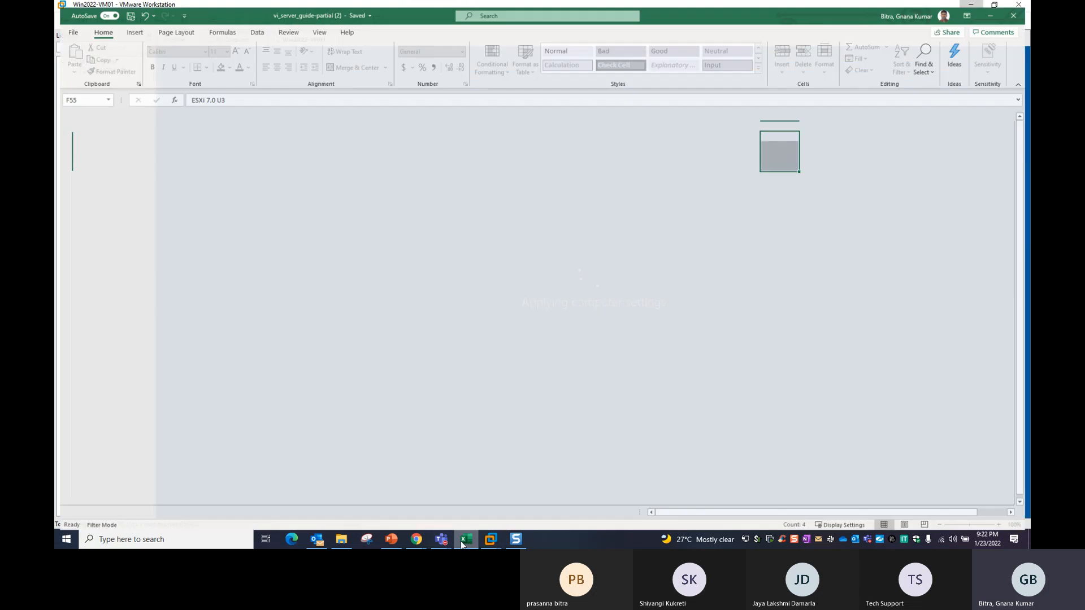
pyautogui.click(252, 511)
pyautogui.moveTo(132, 110); pyautogui.dragTo(417, 172)
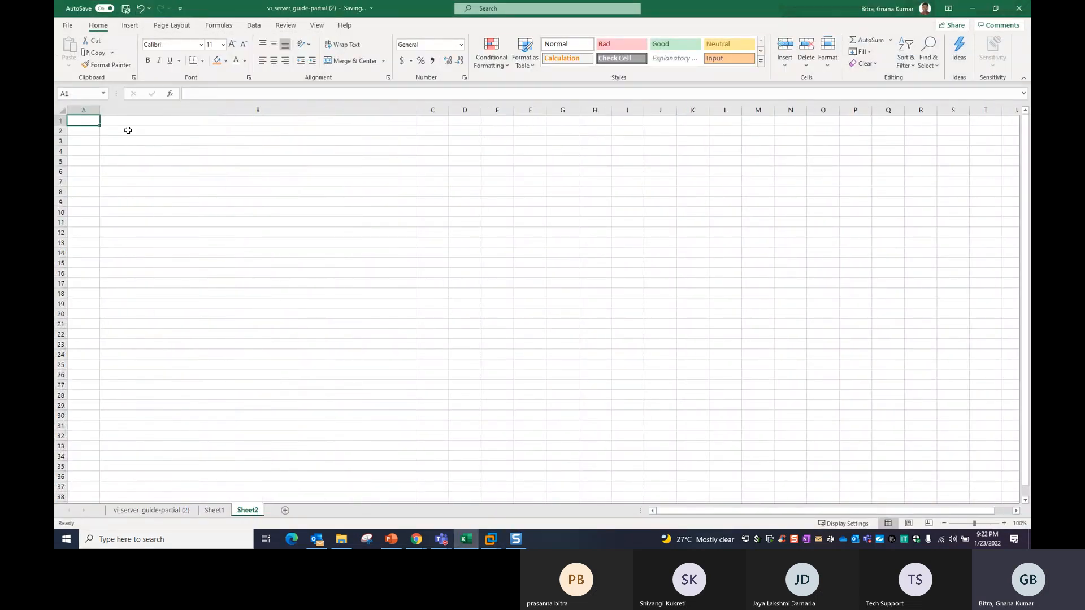
pyautogui.click(63, 110)
pyautogui.rightClick(61, 202)
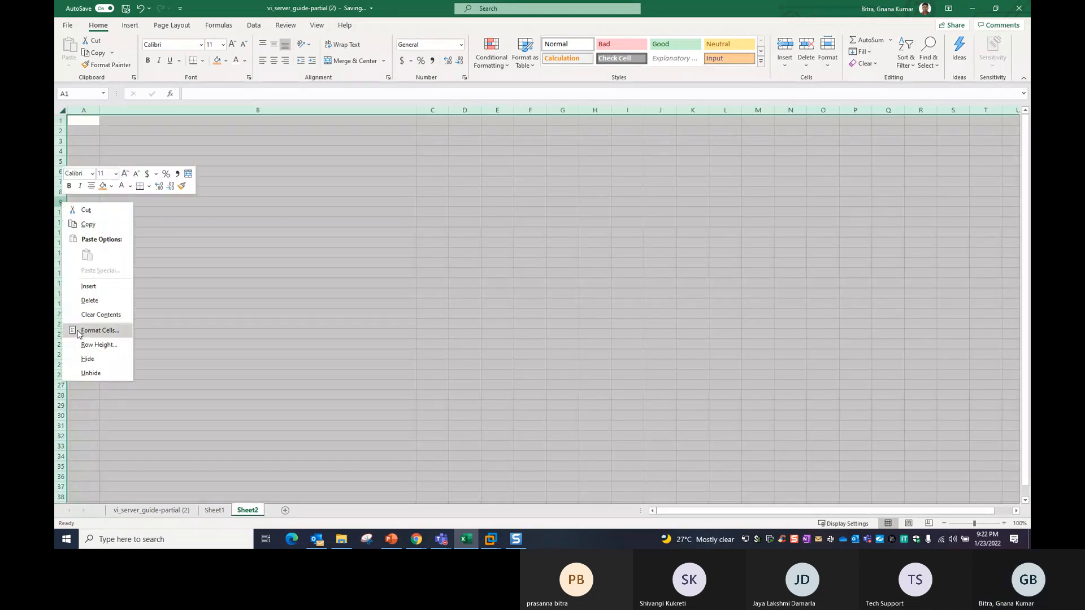
pyautogui.click(102, 345)
pyautogui.write('25')
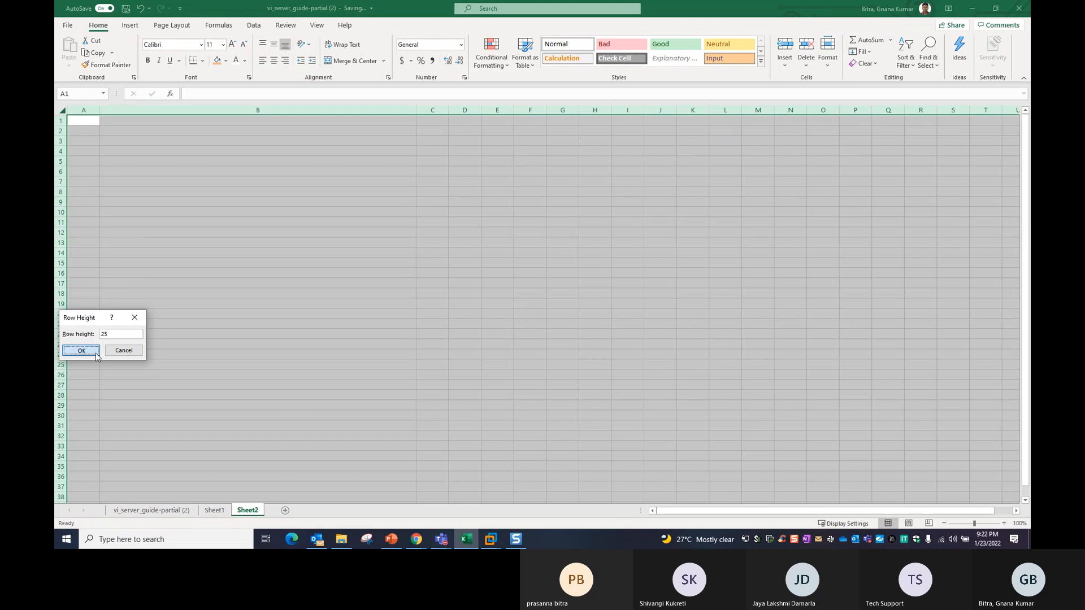
pyautogui.click(96, 353)
# Enter 'Server Components' in cell B2.
pyautogui.click(147, 346)
pyautogui.click(156, 120)
pyautogui.doubleClick(156, 120)
pyautogui.write('s')
pyautogui.press('BackSpace')
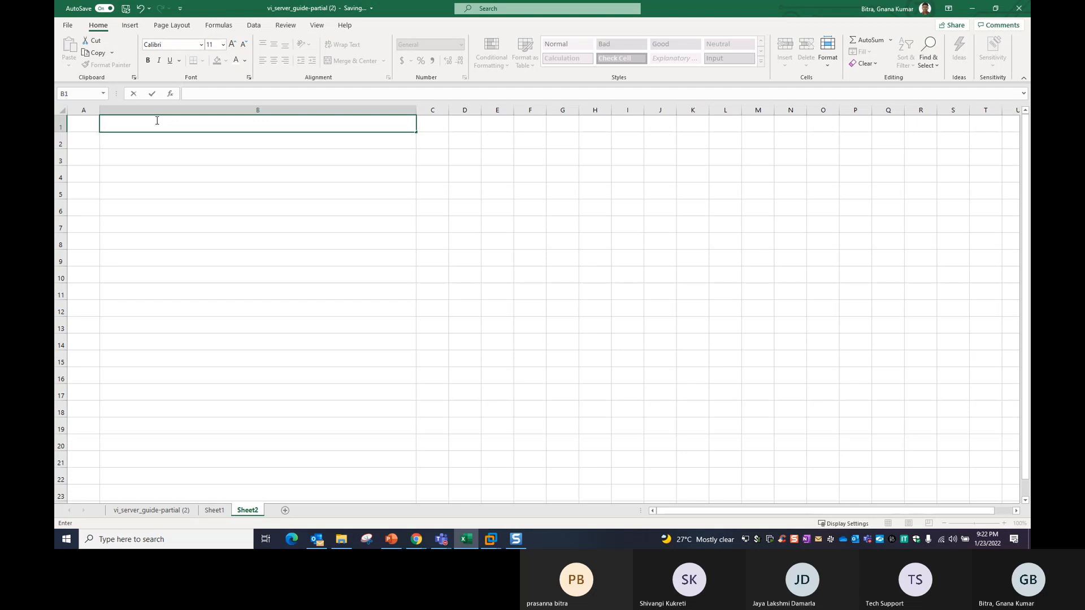
pyautogui.press('Return')
pyautogui.press('Return')
pyautogui.press('Up')
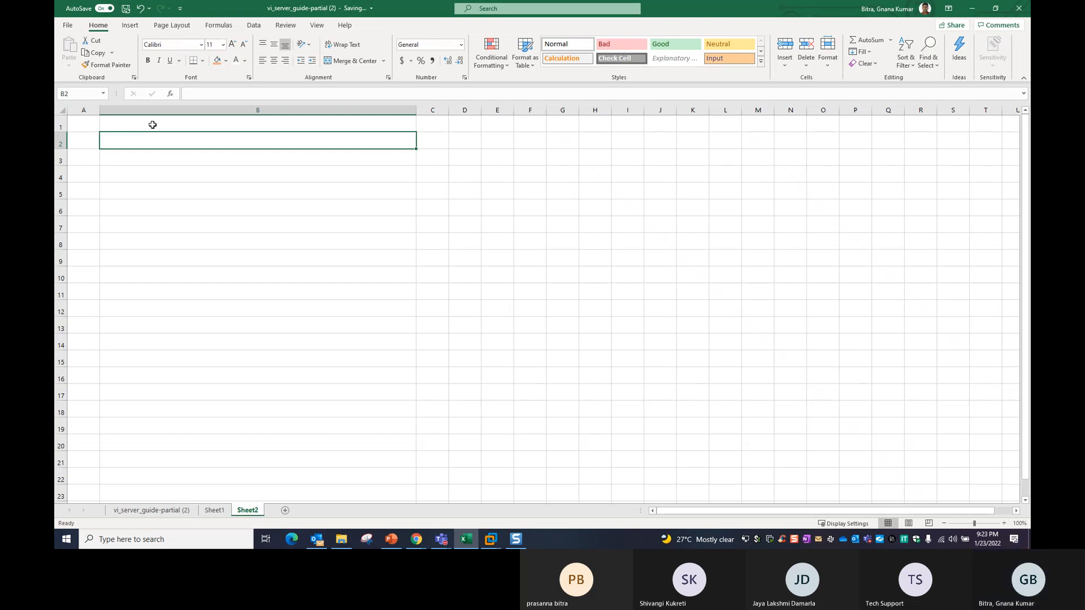
pyautogui.write('V')
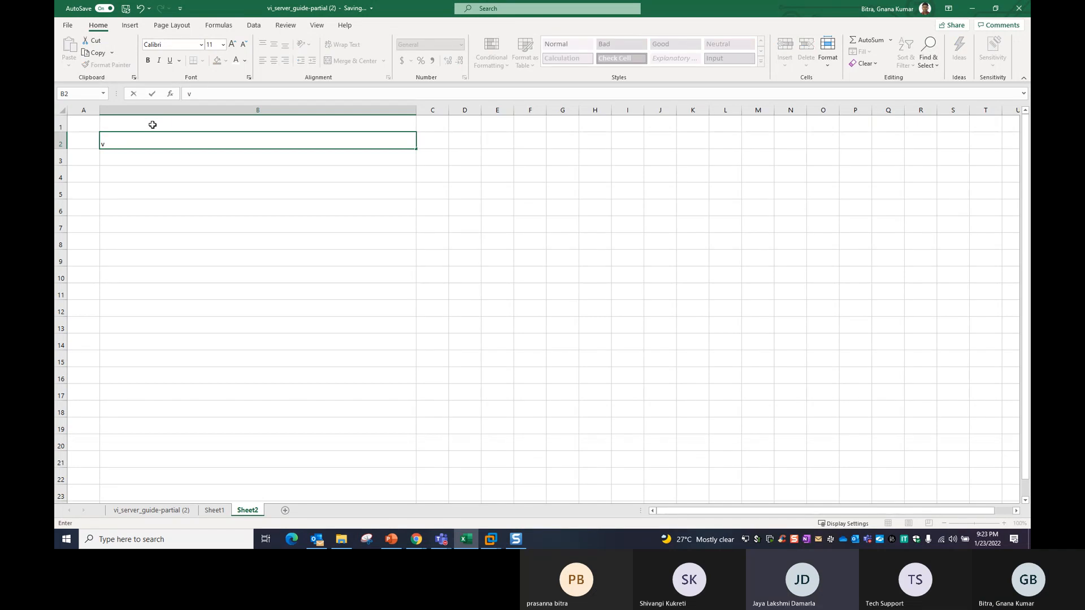
pyautogui.press('BackSpace')
pyautogui.write('S')
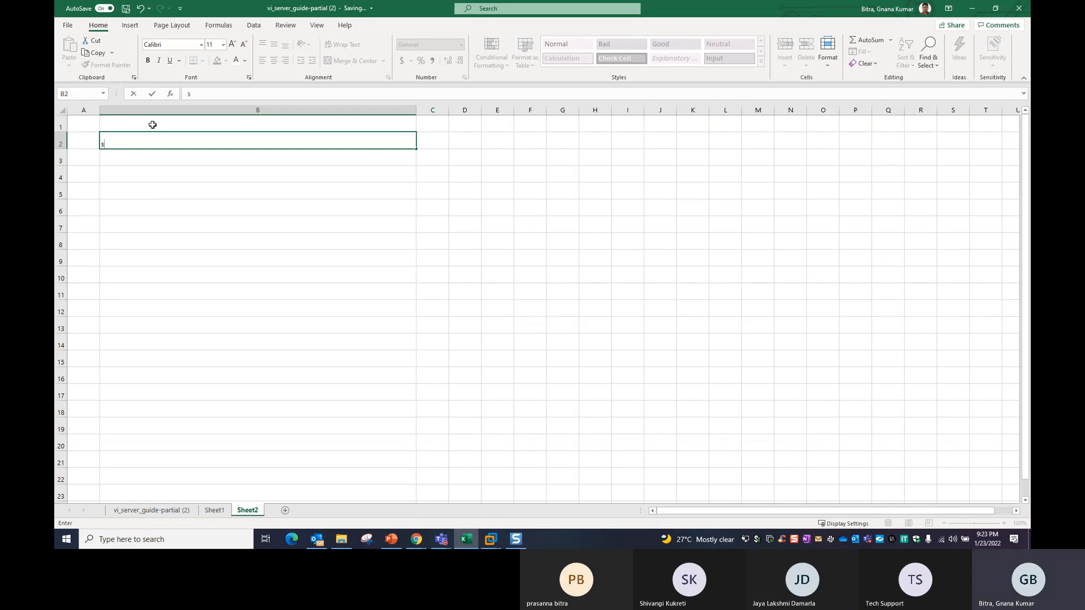
pyautogui.press('BackSpace')
pyautogui.write('Server COMP')
pyautogui.press('BackSpace')
pyautogui.press('BackSpace')
pyautogui.press('BackSpace')
pyautogui.write('omponents')
pyautogui.press('Return')
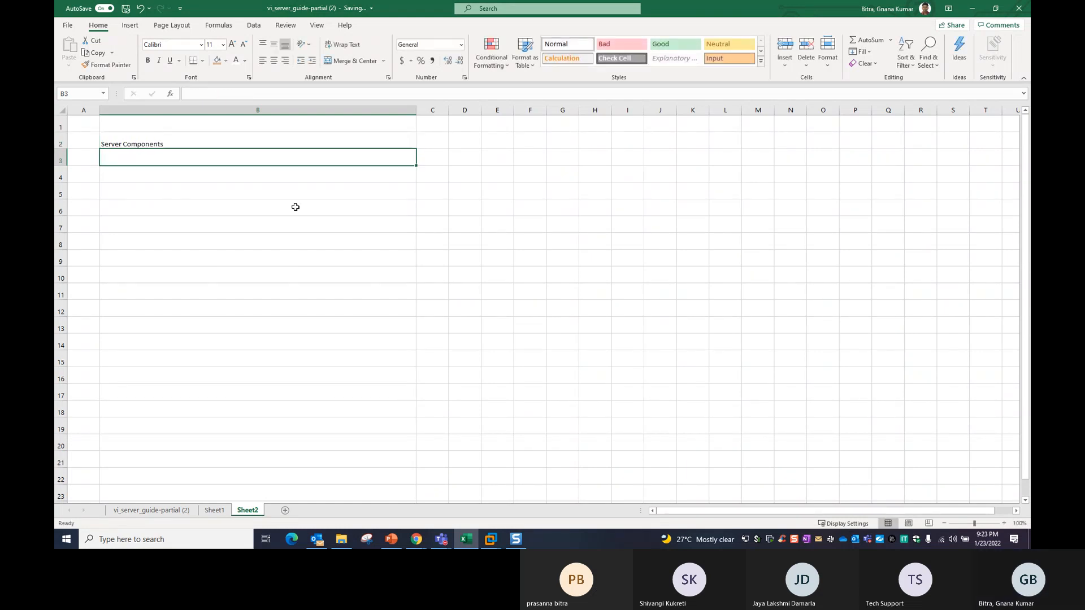
# Set cells B2 through B14 to 20-point font.
pyautogui.click(297, 144)
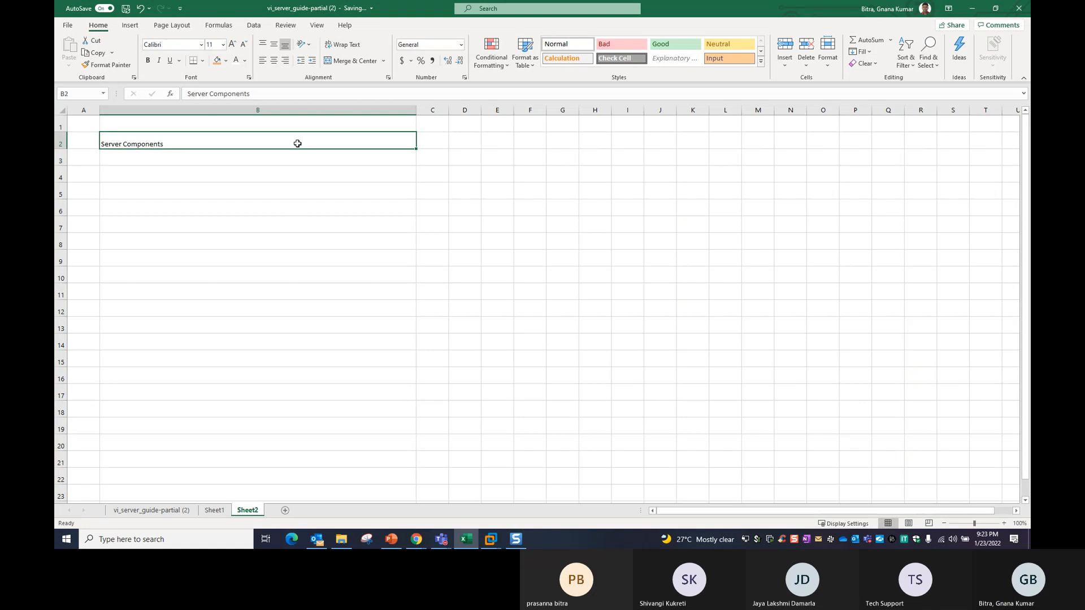
pyautogui.click(223, 44)
pyautogui.click(213, 147)
pyautogui.click(224, 193)
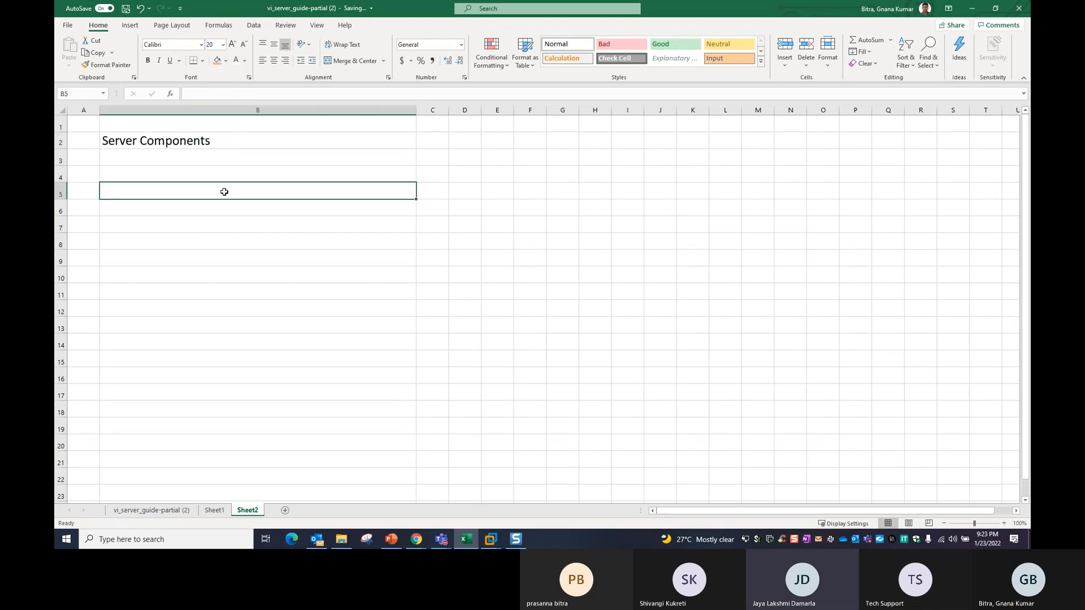
pyautogui.moveTo(229, 146); pyautogui.dragTo(248, 341)
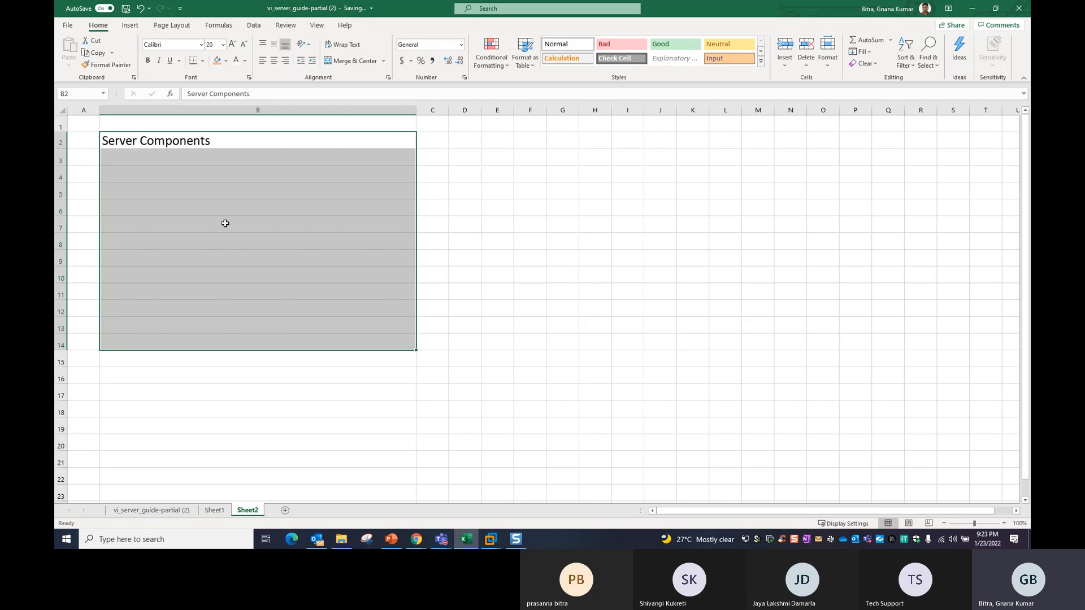
pyautogui.click(223, 45)
pyautogui.click(214, 150)
pyautogui.click(206, 189)
# Enter 'Server Models' in B3 and the heading 'Topics' in B1.
pyautogui.click(195, 160)
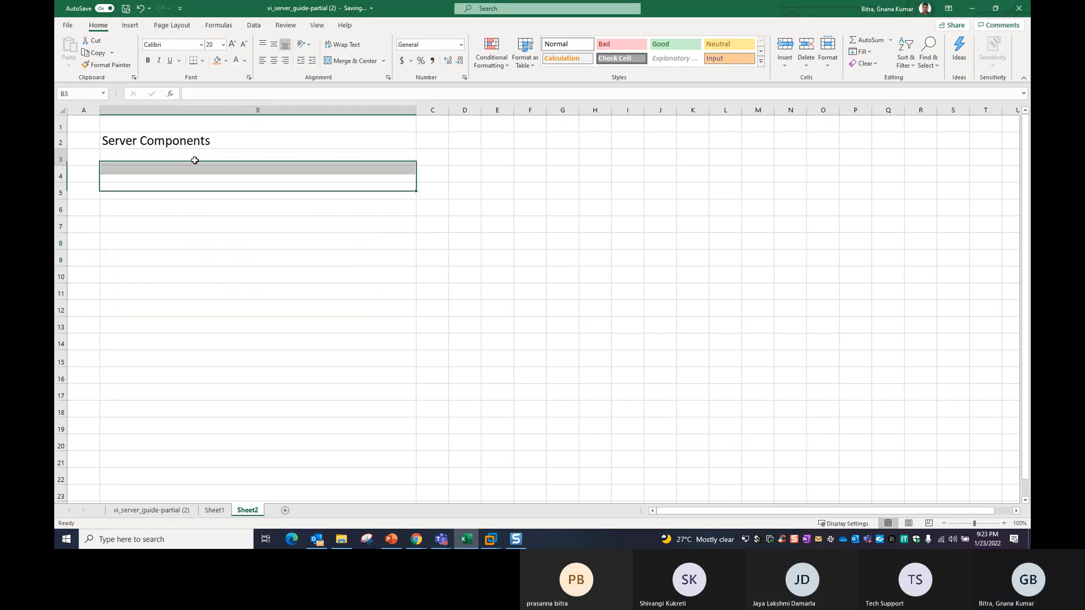
pyautogui.write('Ser')
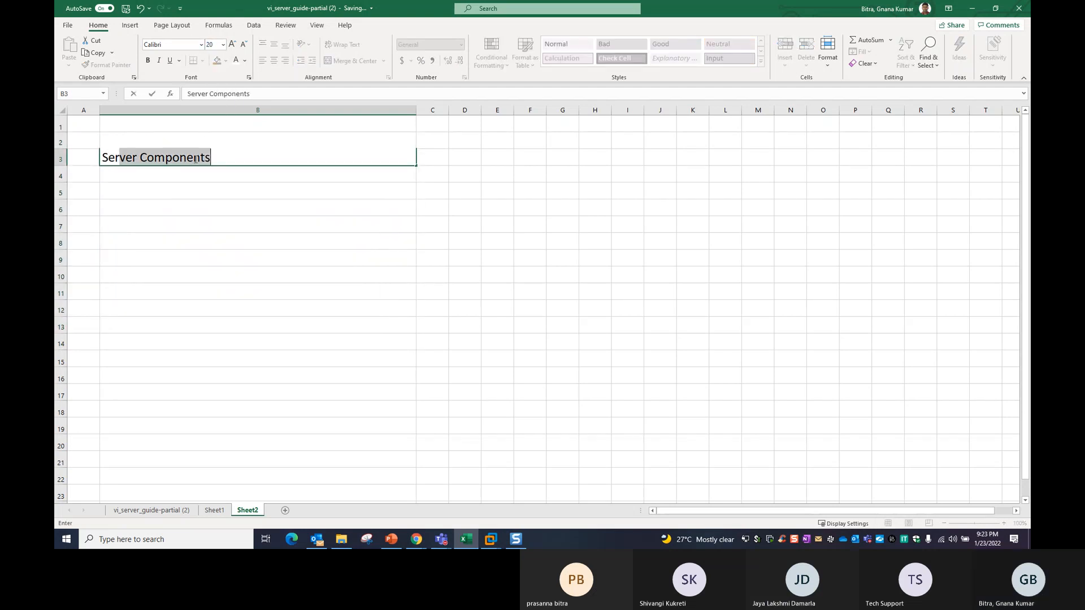
pyautogui.write('ver Models')
pyautogui.press('Return')
pyautogui.click(194, 159)
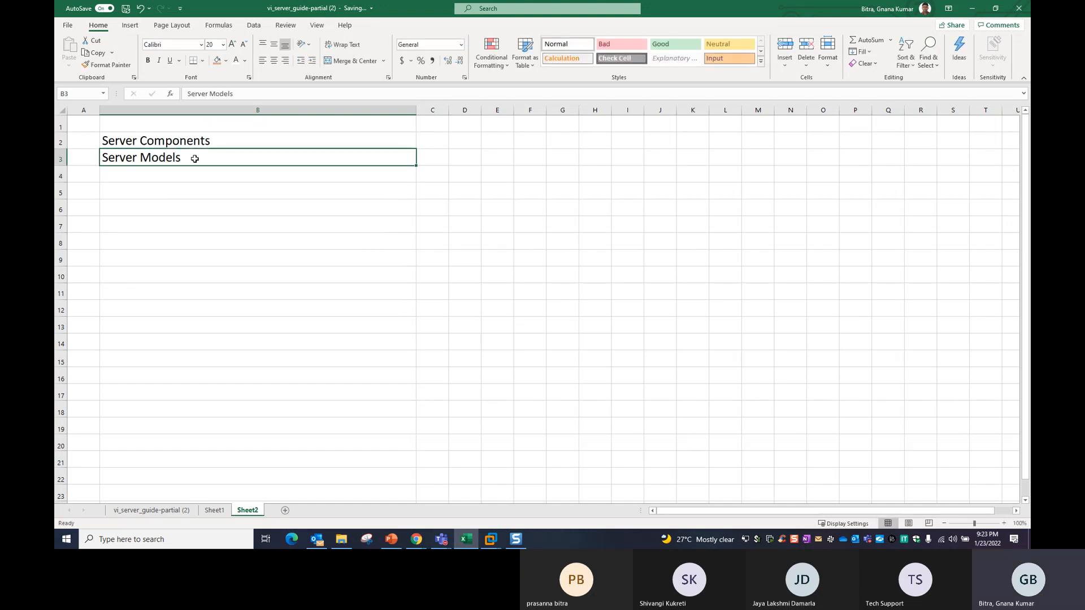
pyautogui.press('Up')
pyautogui.press('Up')
pyautogui.write('Topics')
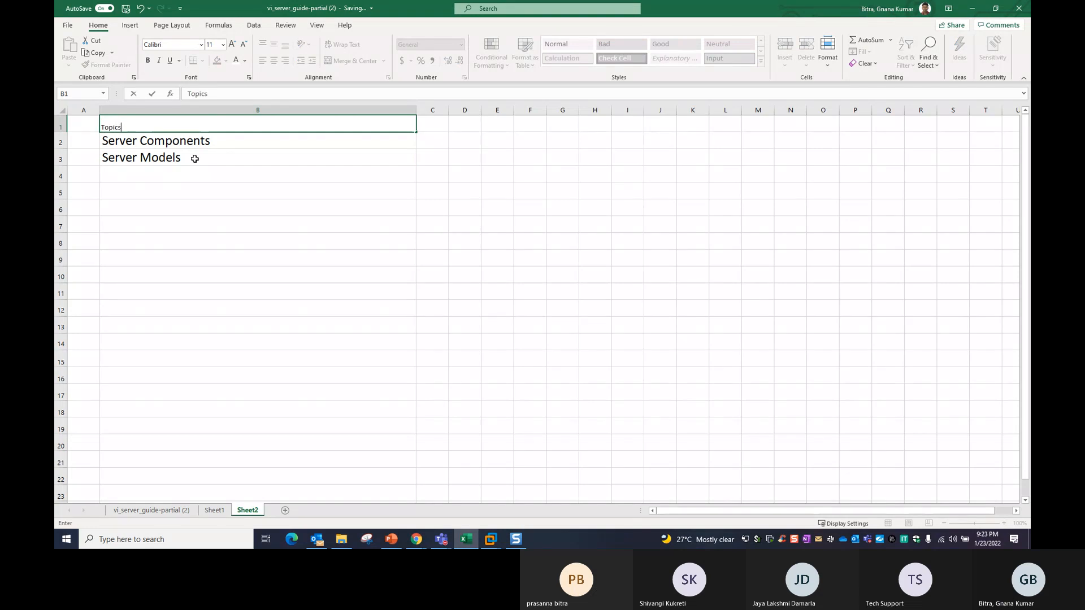
pyautogui.click(194, 159)
pyautogui.press('Down')
pyautogui.click(94, 126)
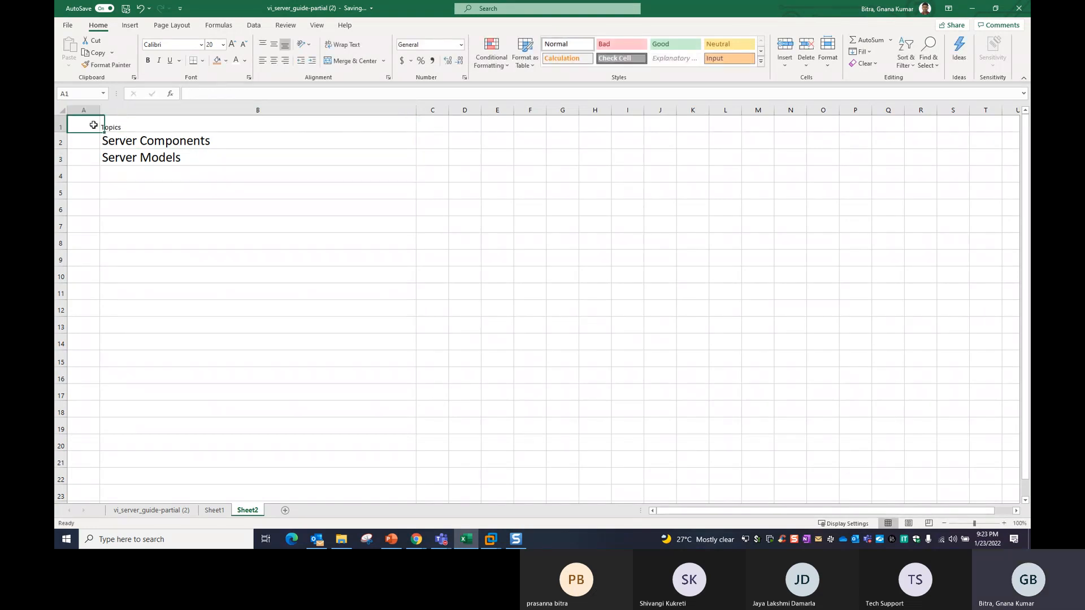
# Type 'S.No' in A1 and make the header row bold, 20-point, with dark blue fill.
pyautogui.write('S.No')
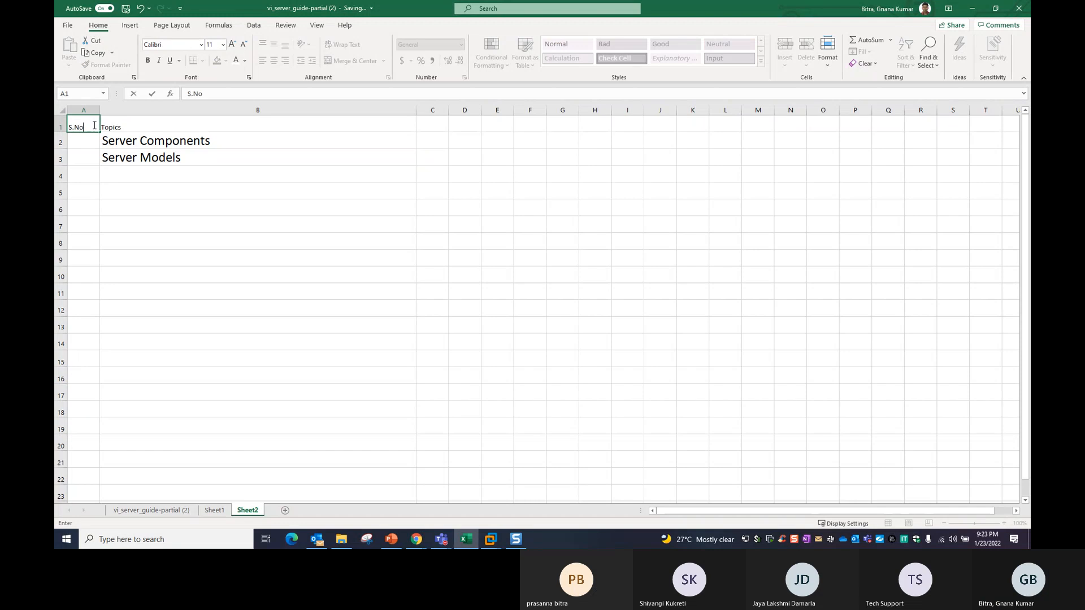
pyautogui.click(162, 206)
pyautogui.click(63, 126)
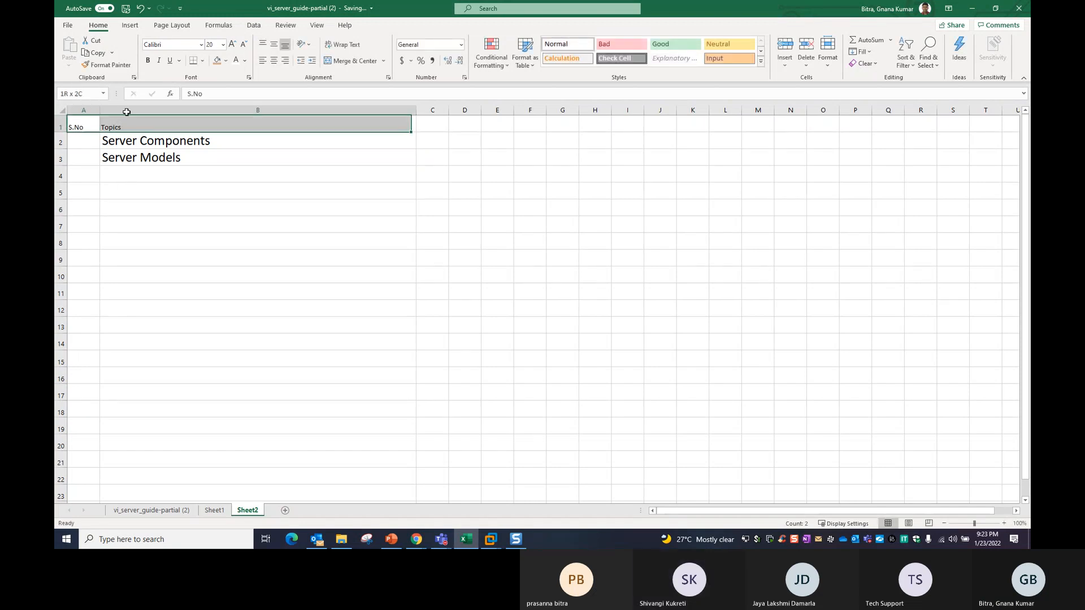
pyautogui.click(226, 61)
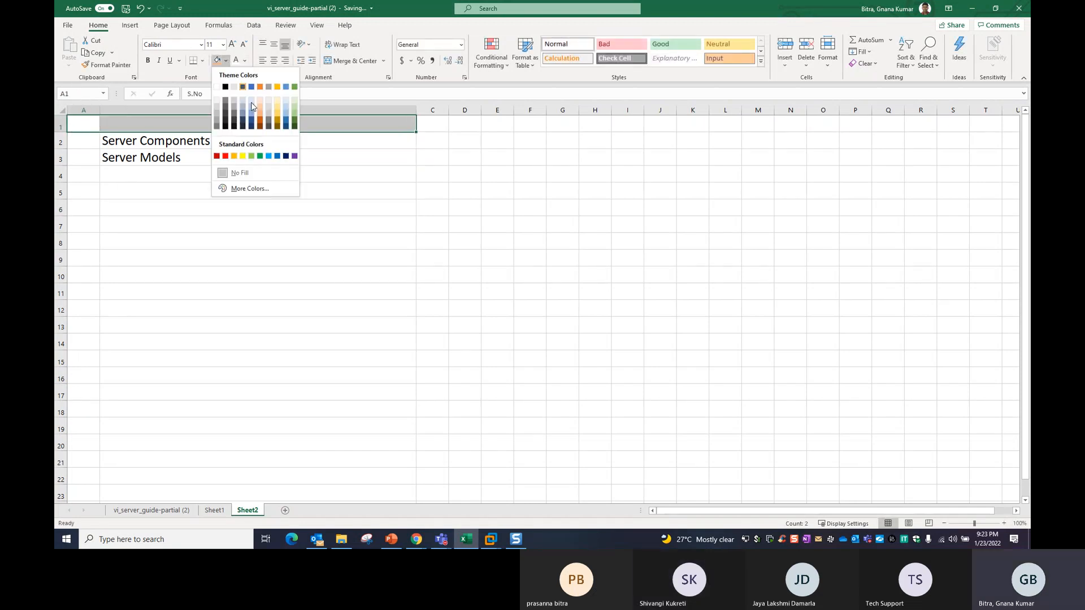
pyautogui.click(253, 130)
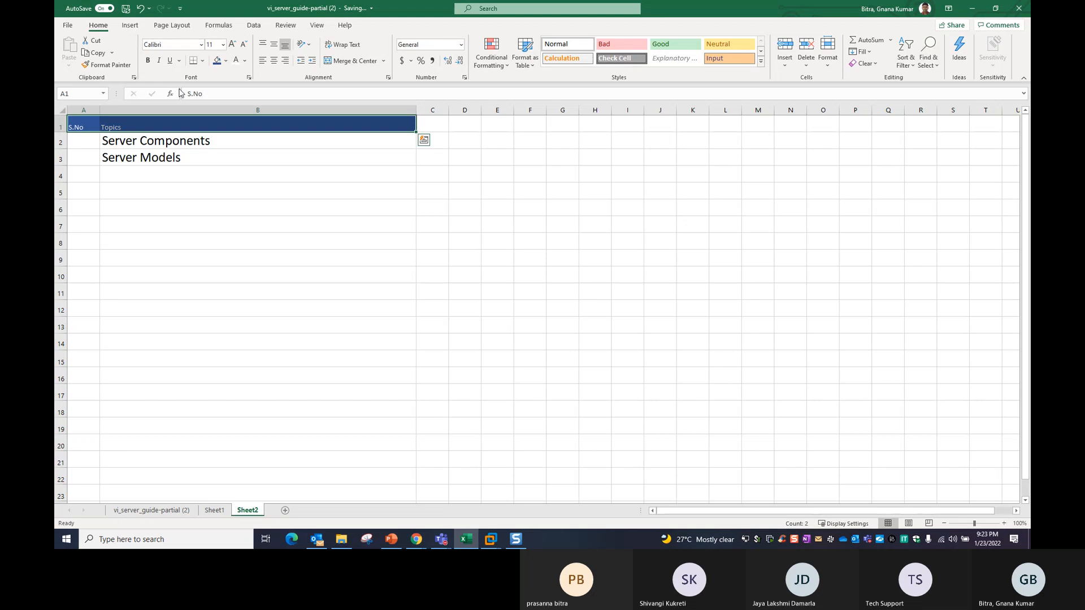
pyautogui.click(223, 44)
pyautogui.click(215, 151)
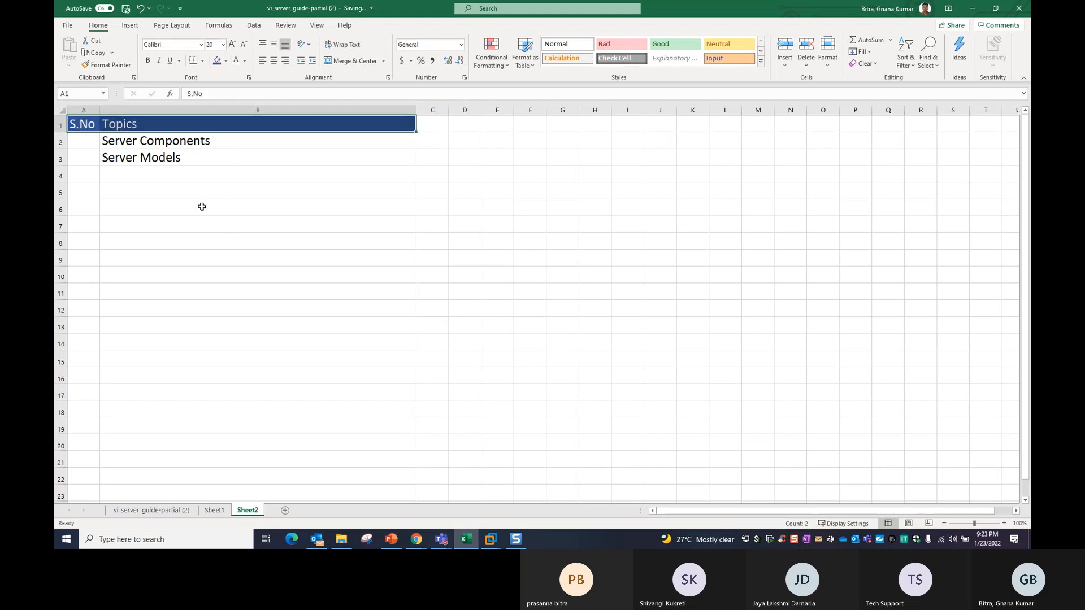
pyautogui.hotkey('ctrl', 'b')
# Add 'Server Types' as the topic in cell B4.
pyautogui.click(148, 176)
pyautogui.click(144, 189)
pyautogui.click(141, 162)
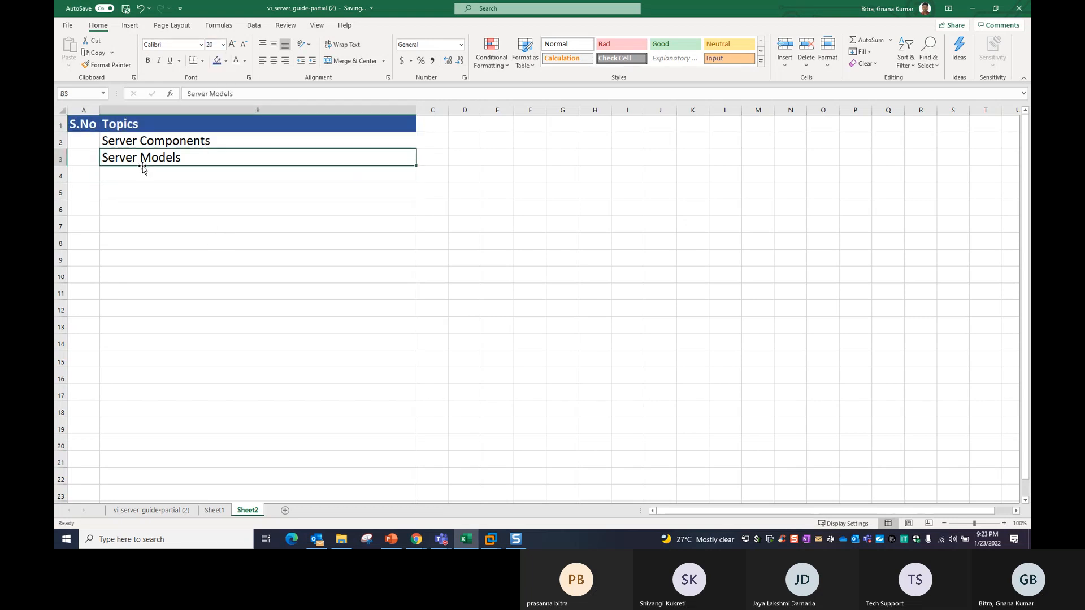
pyautogui.click(144, 174)
pyautogui.write('Sy')
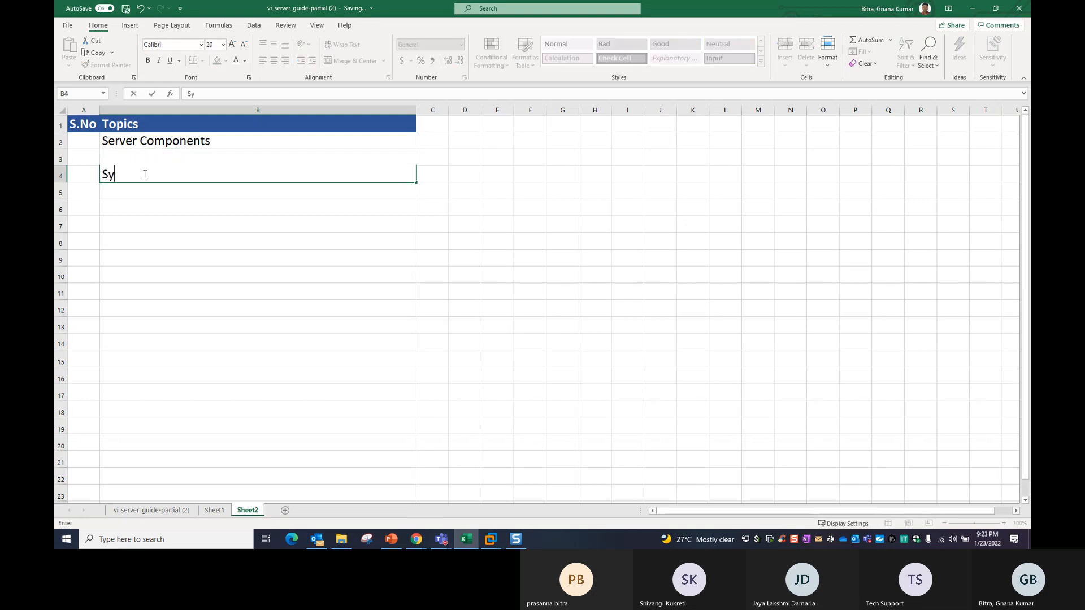
pyautogui.press('BackSpace')
pyautogui.write('erver Types')
pyautogui.press('Return')
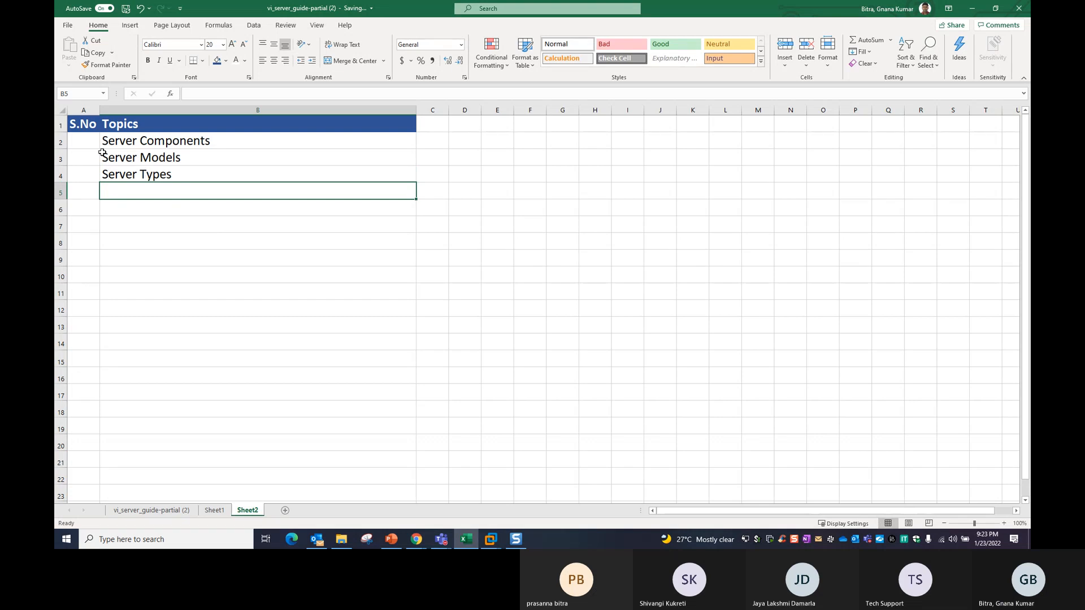
# Number cells A2 to A4 as 1, 2 and 3.
pyautogui.click(92, 143)
pyautogui.write('1')
pyautogui.press('Return')
pyautogui.write('2')
pyautogui.press('Return')
pyautogui.write('3')
pyautogui.press('Return')
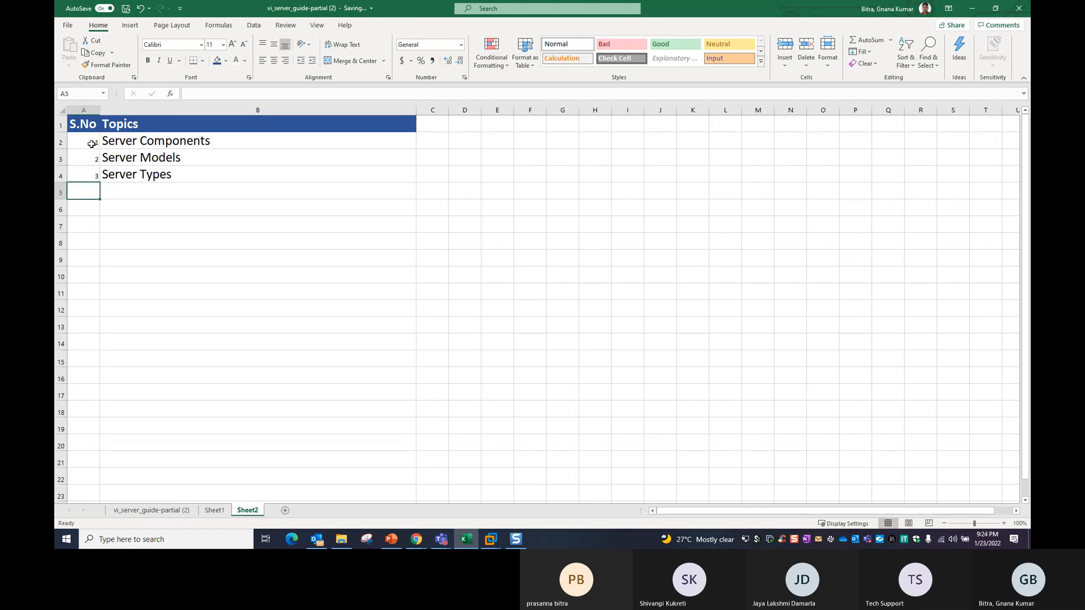
# Add 'Process Types' as the topic in cell B5.
pyautogui.moveTo(83, 123); pyautogui.dragTo(238, 411)
pyautogui.click(150, 192)
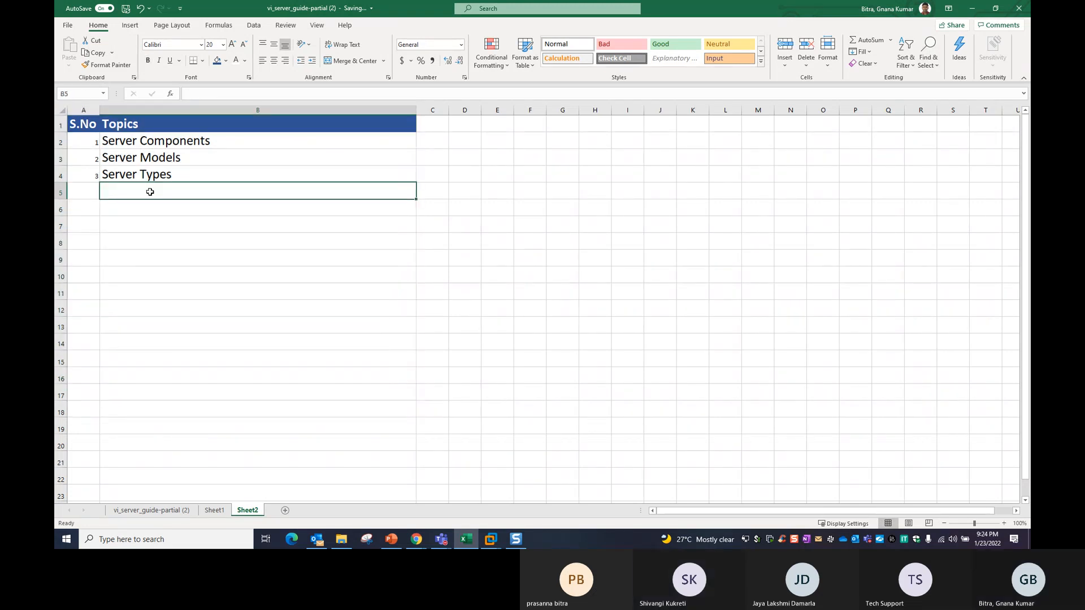
pyautogui.write('Process TYPES')
pyautogui.press('BackSpace')
pyautogui.press('BackSpace')
pyautogui.press('BackSpace')
pyautogui.press('BackSpace')
pyautogui.write('ypes')
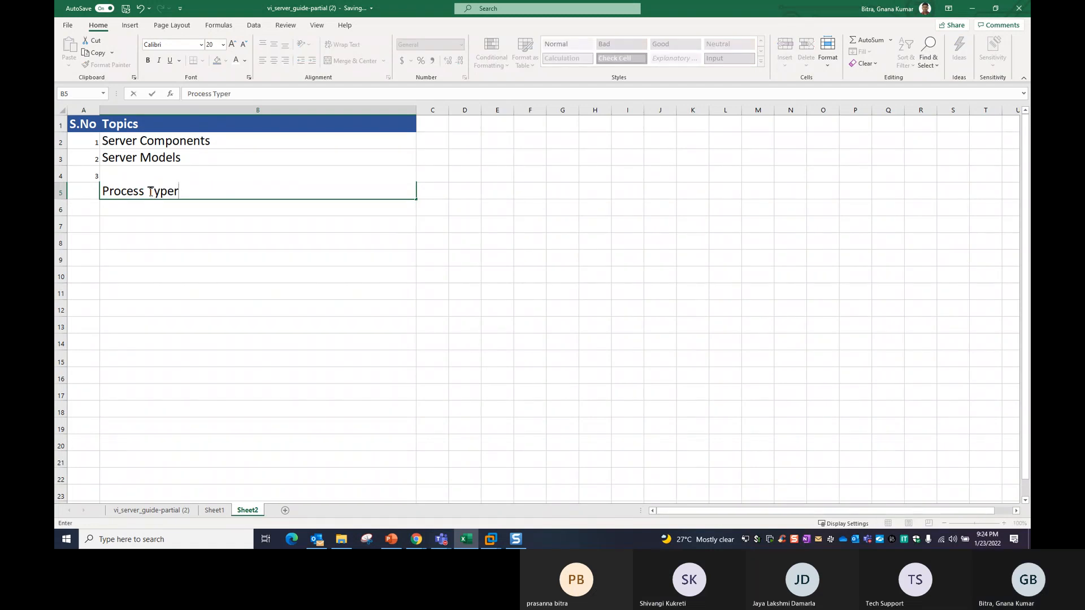
pyautogui.press('Return')
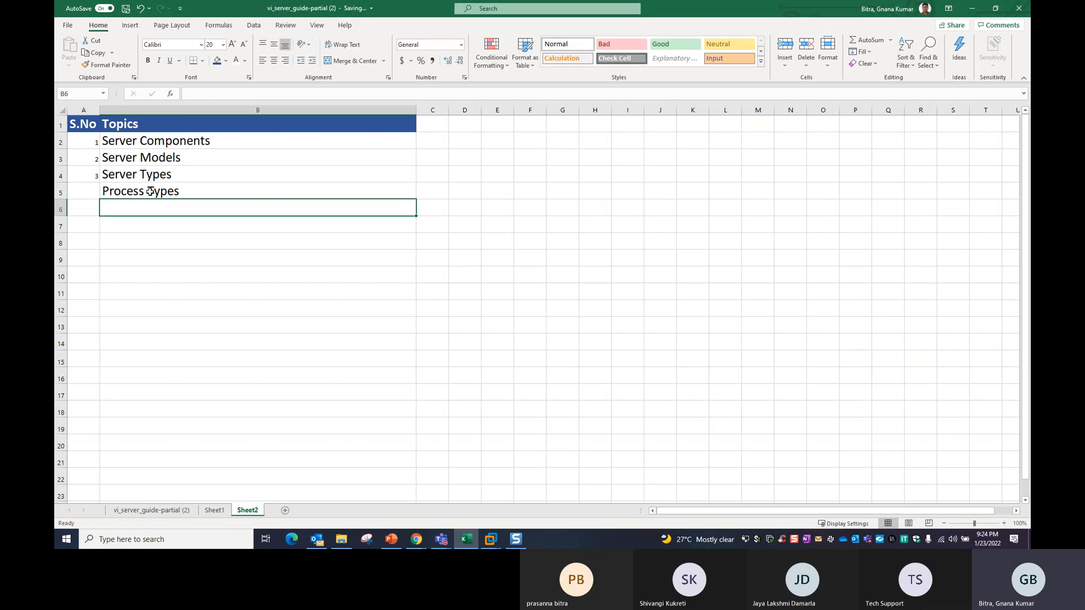
# Format Painter B4's 20 pt style onto numbers 1–3 and fill serial numbers down to 14.
pyautogui.click(153, 180)
pyautogui.click(108, 64)
pyautogui.moveTo(84, 139); pyautogui.dragTo(93, 180)
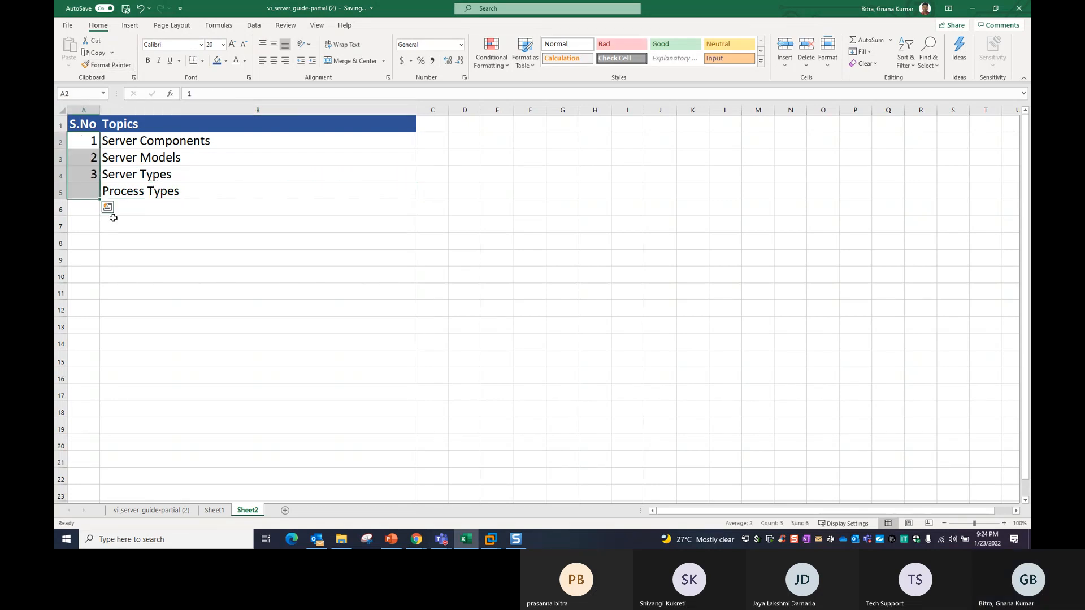
pyautogui.moveTo(83, 140); pyautogui.dragTo(99, 365)
pyautogui.click(193, 205)
# Enter 'Memory' and 'Storage' as topics in B6 and B7.
pyautogui.write('m')
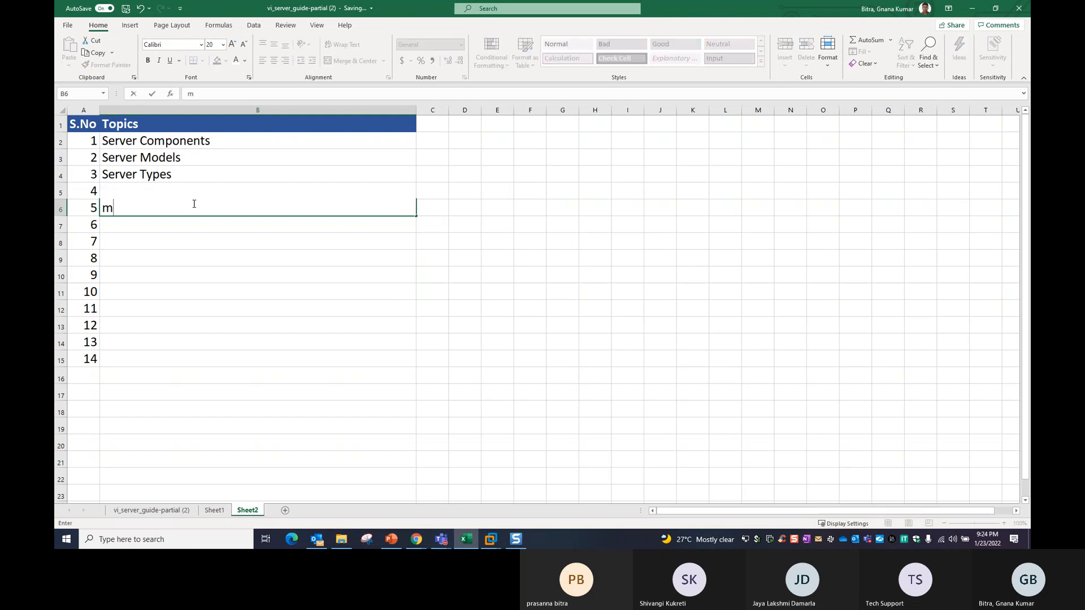
pyautogui.press('BackSpace')
pyautogui.write('M')
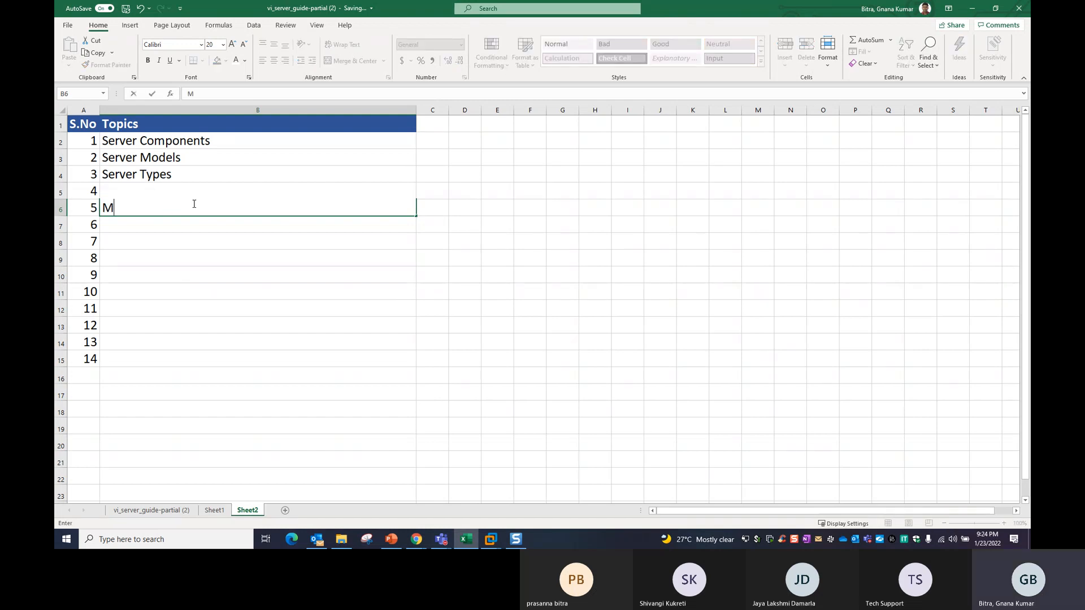
pyautogui.write('emory')
pyautogui.press('Return')
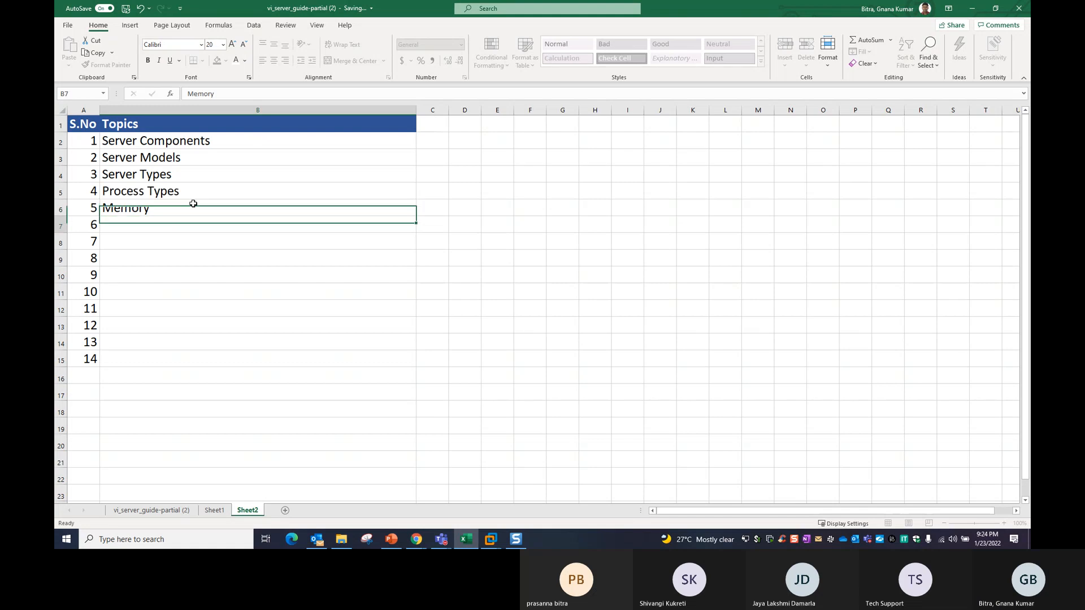
pyautogui.write('S')
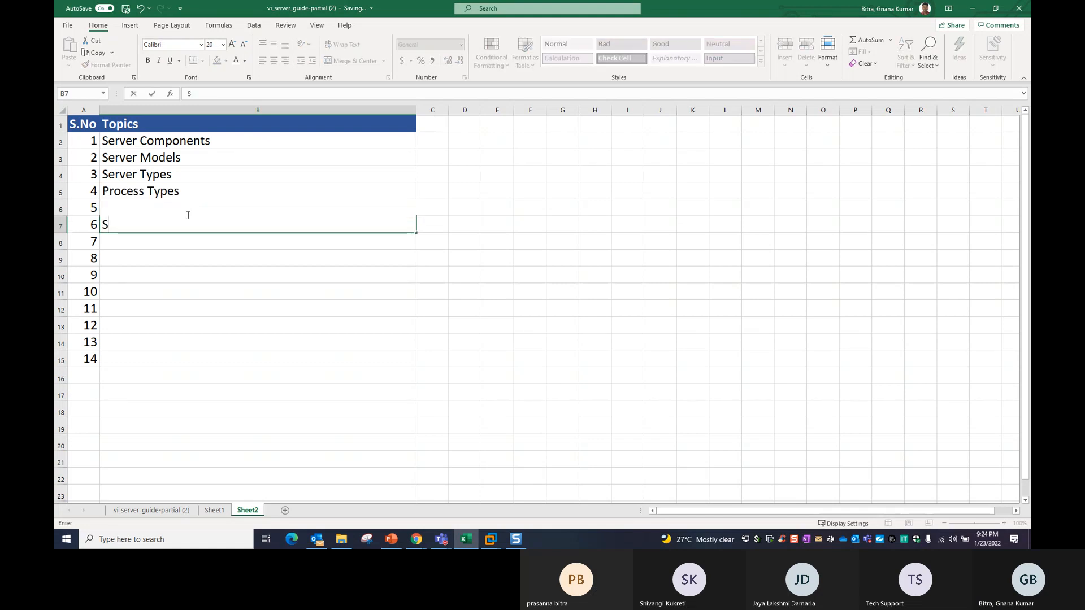
pyautogui.write('torage')
pyautogui.press('Return')
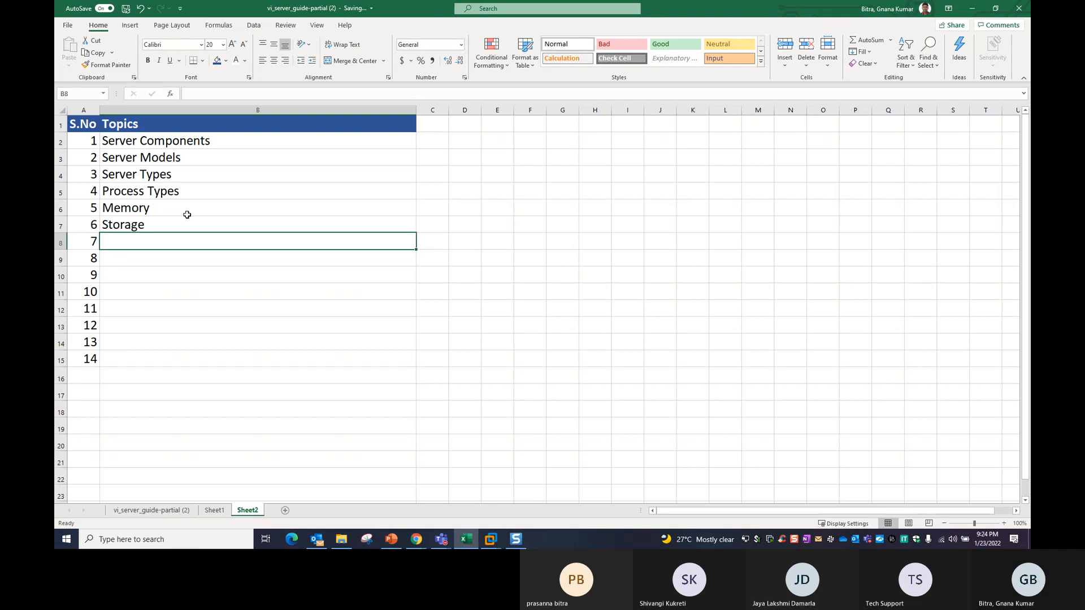
# Enter 'Vmware Workstation Install' as topic 8.
pyautogui.press('Down')
pyautogui.write('Workstation')
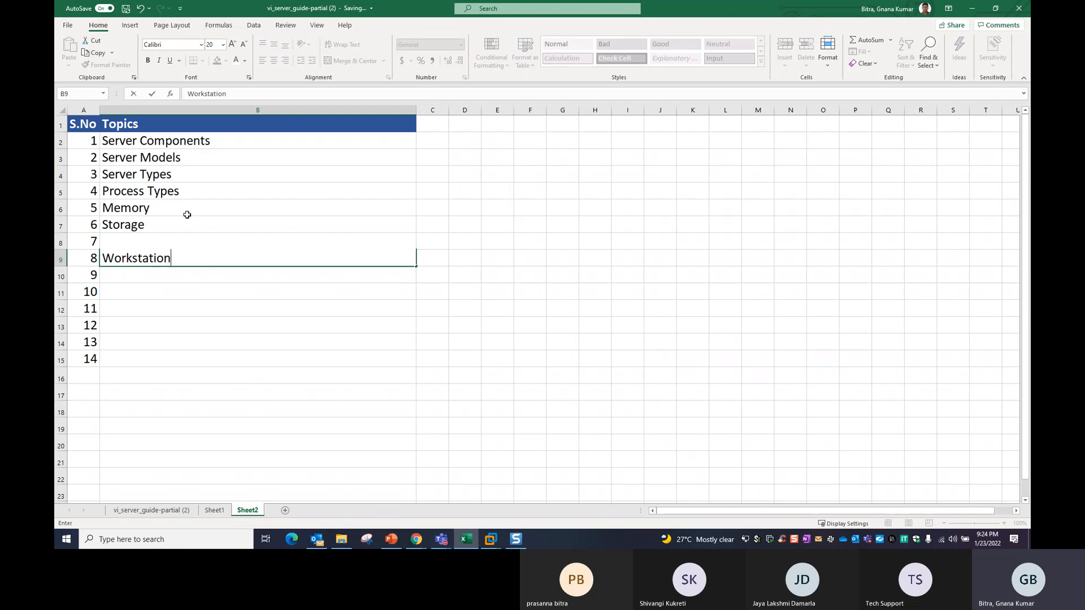
pyautogui.write(' Install')
pyautogui.hotkey('ctrl', 'Return')
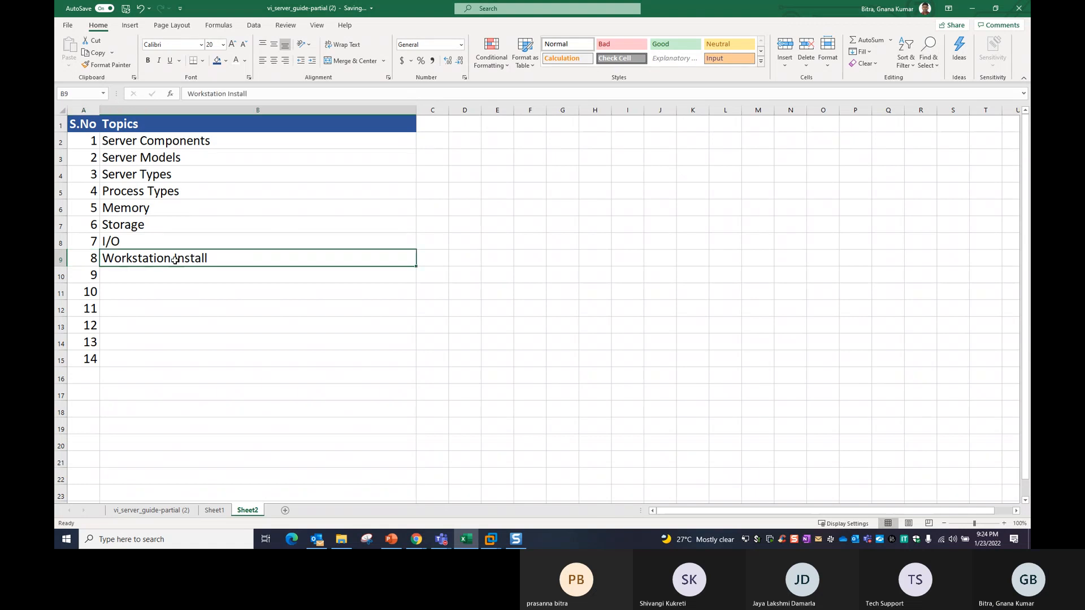
pyautogui.click(190, 93)
pyautogui.write('Vmware')
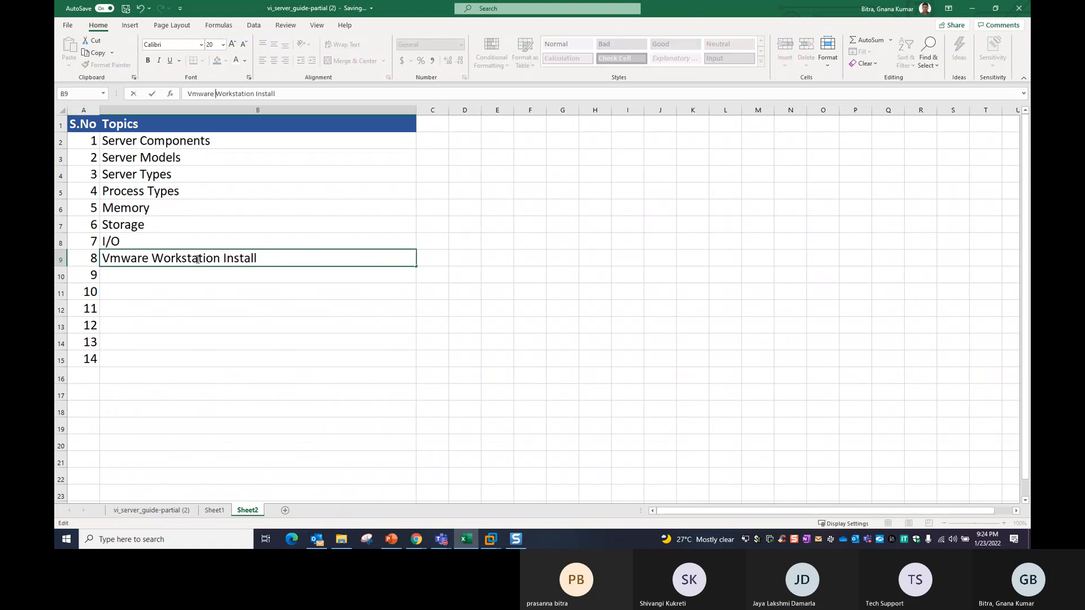
pyautogui.click(197, 275)
# Add topics 'Create a VM', 'Install Windows Server 2022' and 'Configure AD Role'.
pyautogui.write('Create a VM')
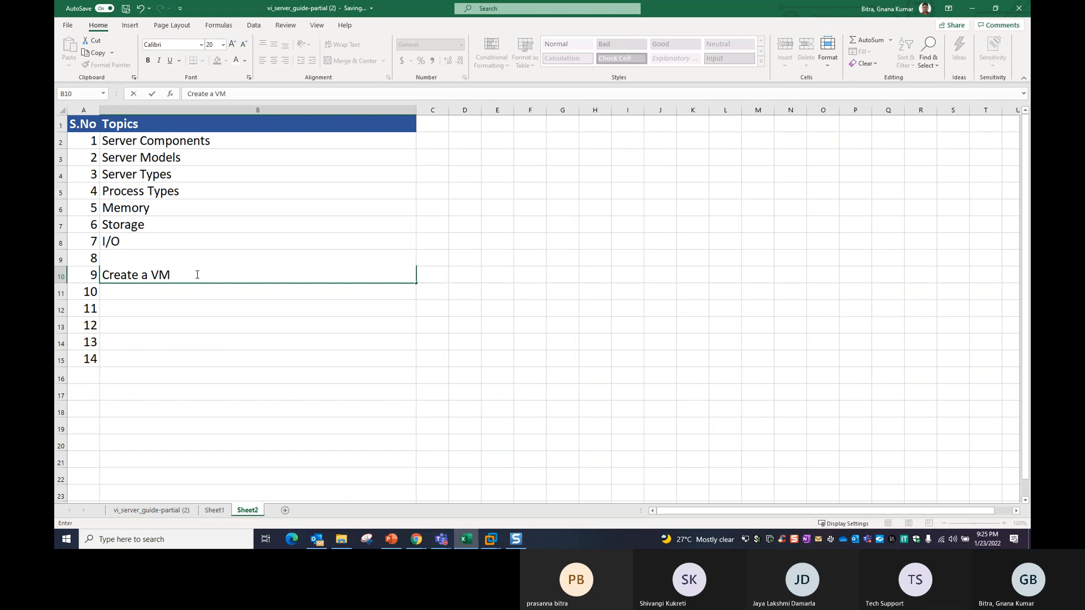
pyautogui.press('Return')
pyautogui.write('Install')
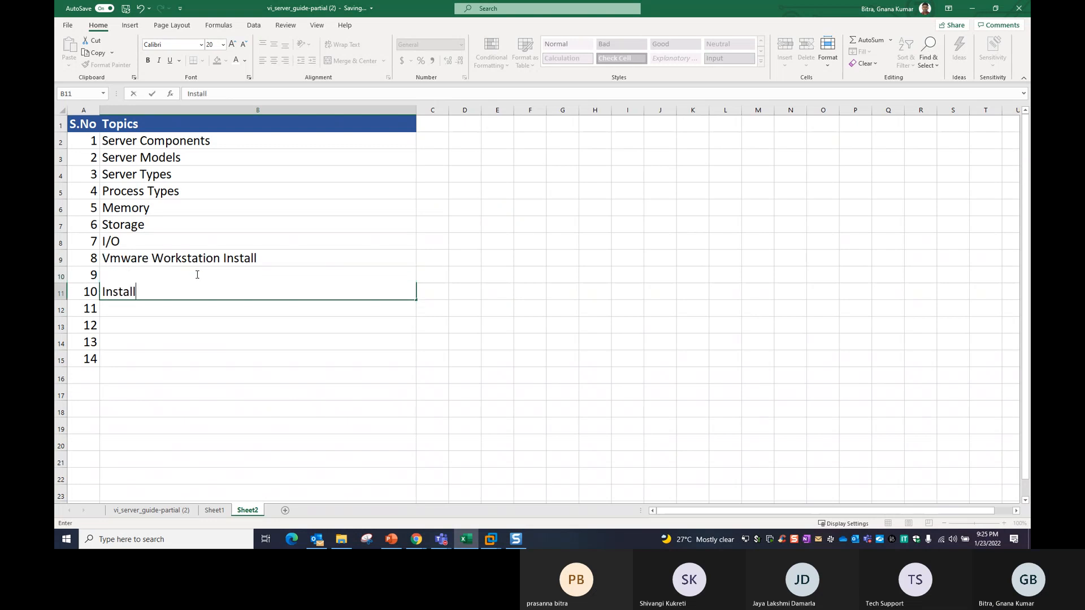
pyautogui.write(' Windows ')
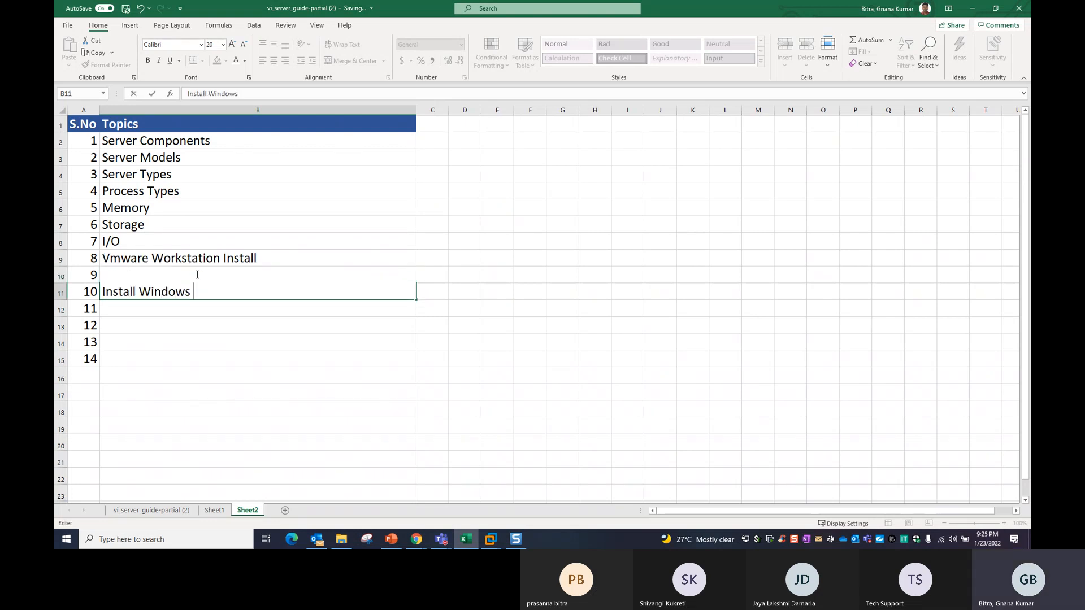
pyautogui.write('Server 2022')
pyautogui.press('Return')
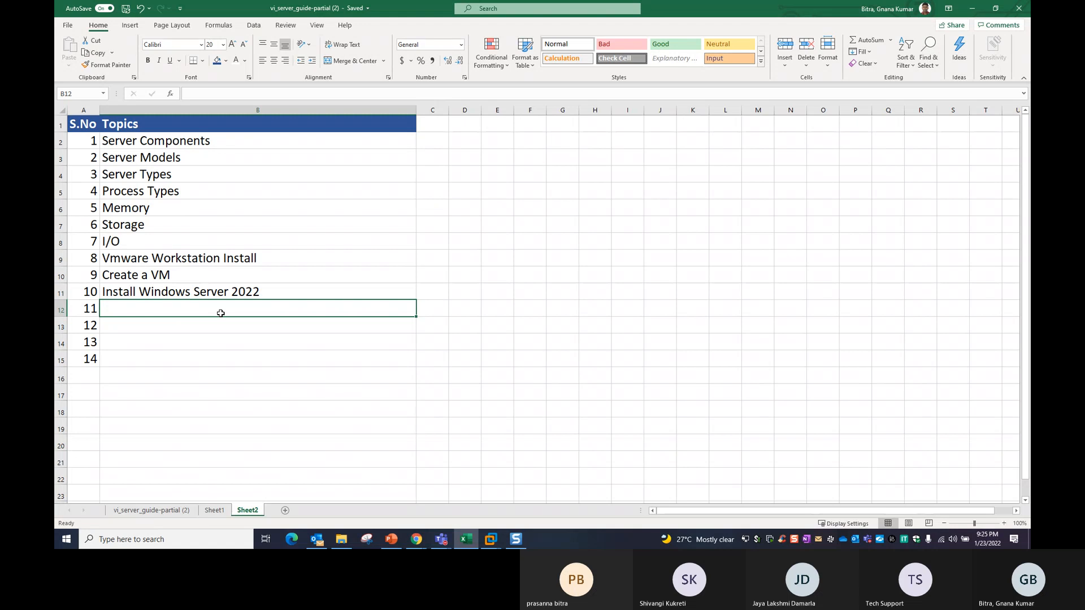
pyautogui.write('C')
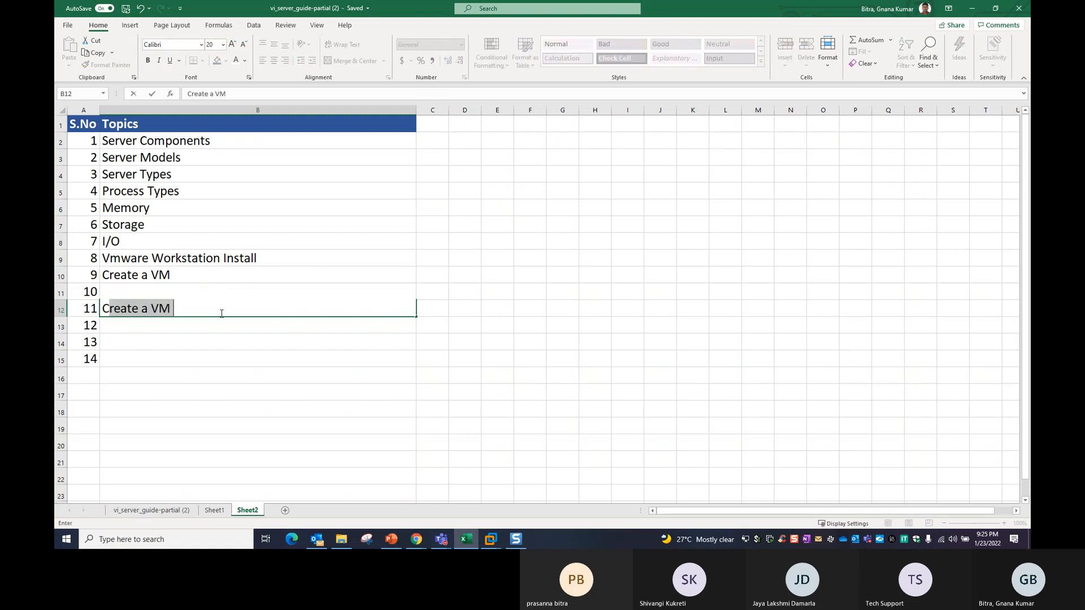
pyautogui.press('BackSpace')
pyautogui.press('BackSpace')
pyautogui.write('Configure')
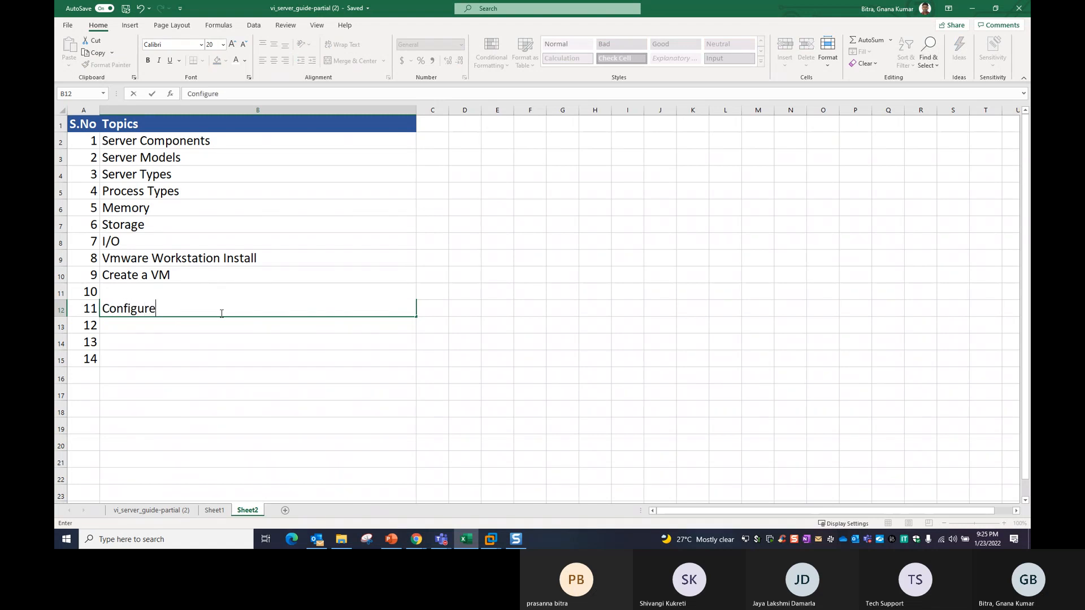
pyautogui.write(' AD Role')
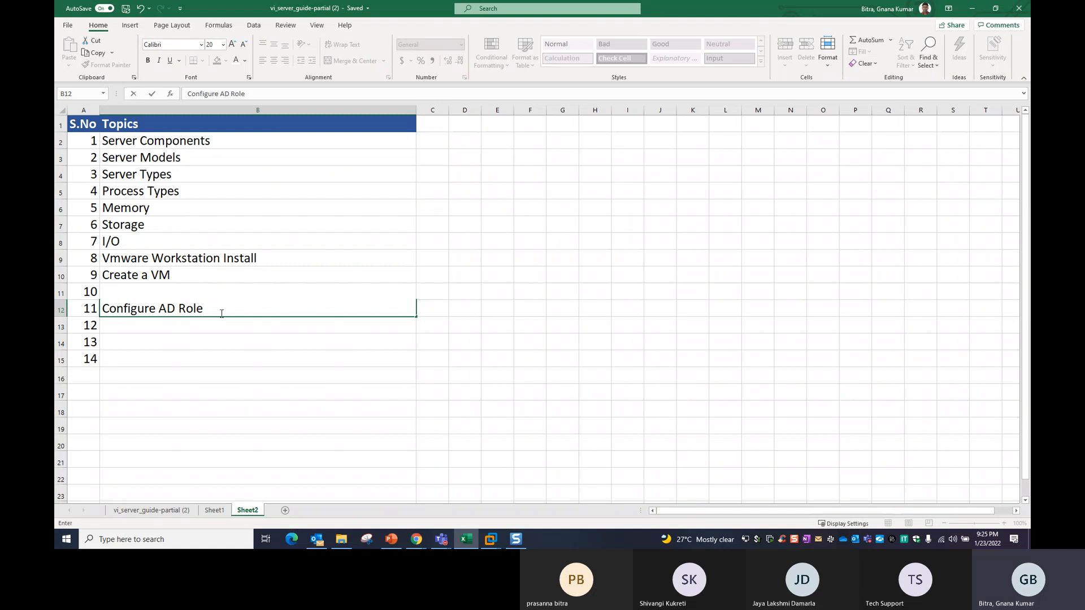
pyautogui.click(194, 362)
pyautogui.click(194, 371)
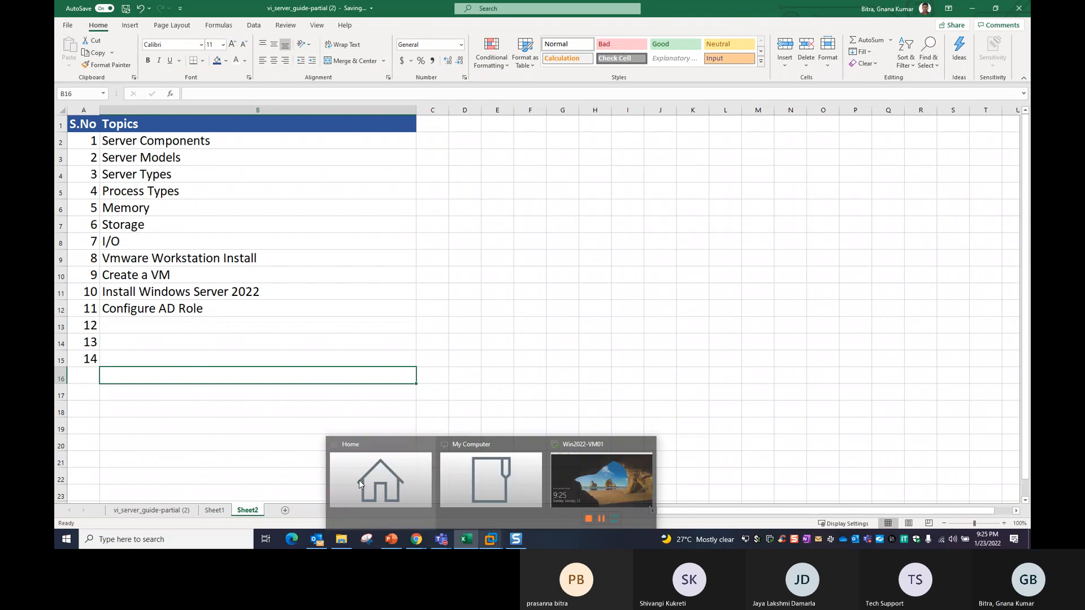
pyautogui.click(201, 425)
# Left-align serial numbers 1–14 and select the whole S.No and Topics list.
pyautogui.moveTo(83, 141); pyautogui.dragTo(91, 359)
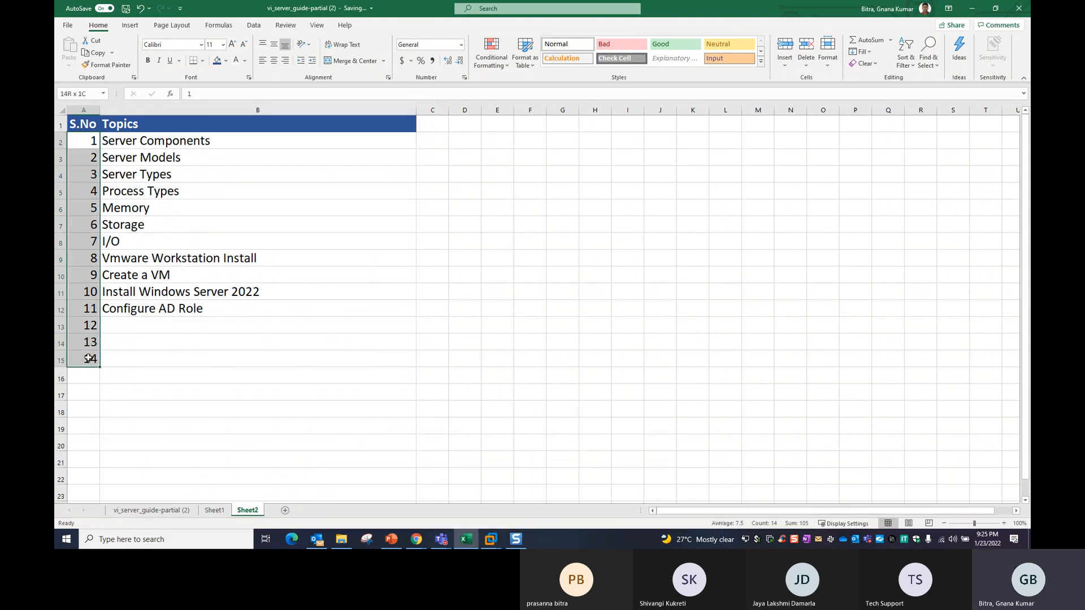
pyautogui.click(261, 64)
pyautogui.moveTo(368, 209); pyautogui.dragTo(399, 225)
pyautogui.moveTo(90, 126); pyautogui.dragTo(249, 363)
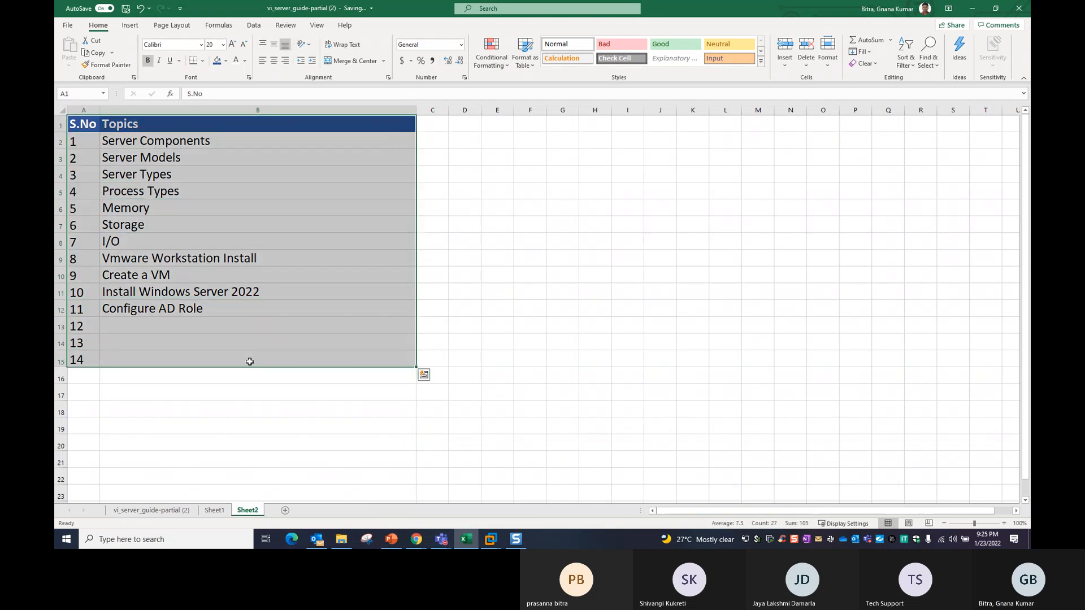
# Insert a table from the S.No and Topics list with headers, keeping the default style.
pyautogui.click(130, 25)
pyautogui.click(143, 50)
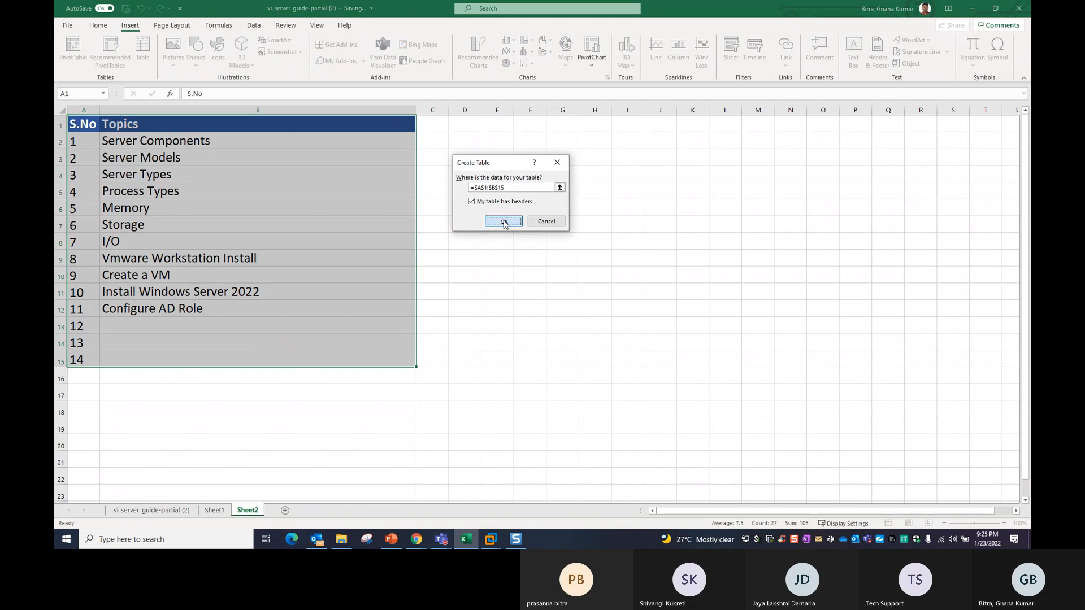
pyautogui.click(504, 221)
pyautogui.click(758, 61)
pyautogui.press('Escape')
pyautogui.click(535, 325)
pyautogui.click(252, 428)
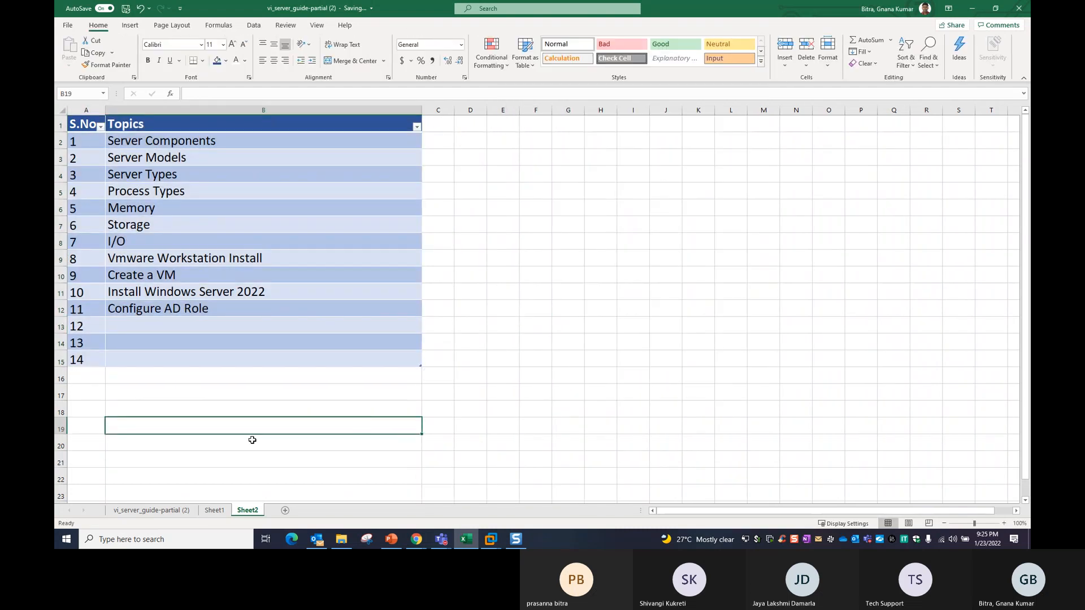
# Remove the filter buttons from the table's header row with Alt+D, F.
pyautogui.click(88, 124)
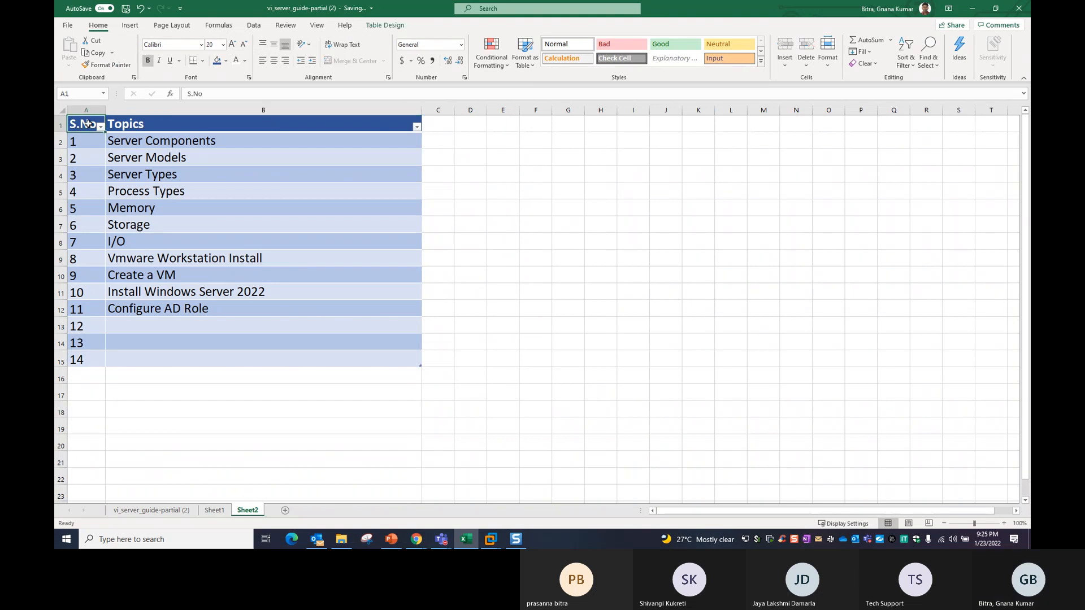
pyautogui.hotkey('alt', 'd')
pyautogui.press('f')
pyautogui.click(319, 408)
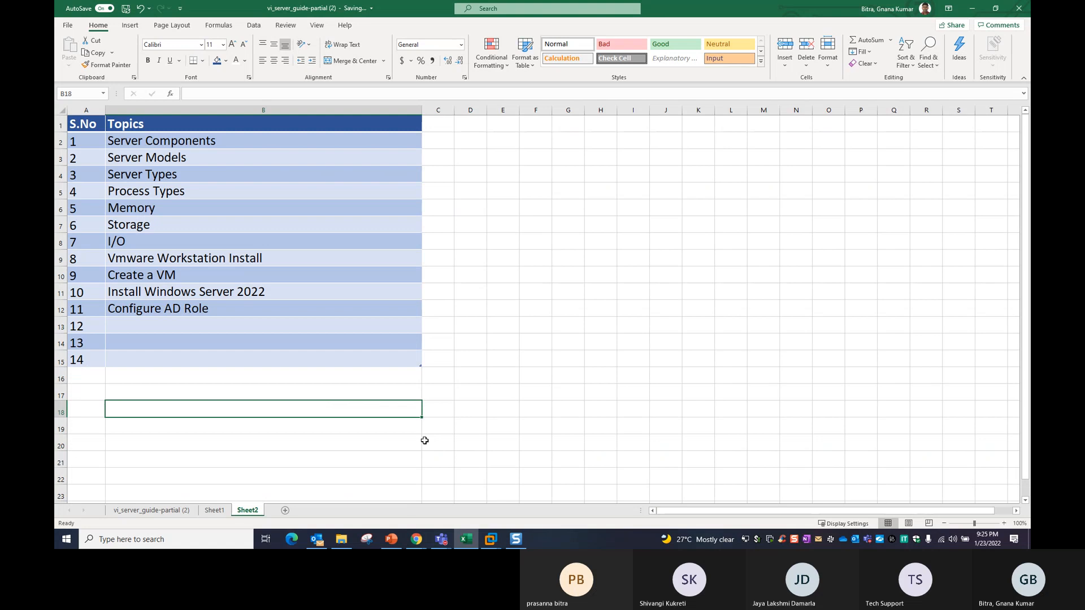
# Send Ctrl+Alt+Del to Win2022-VM01 and sign in with the Administrator password.
pyautogui.moveTo(491, 540)
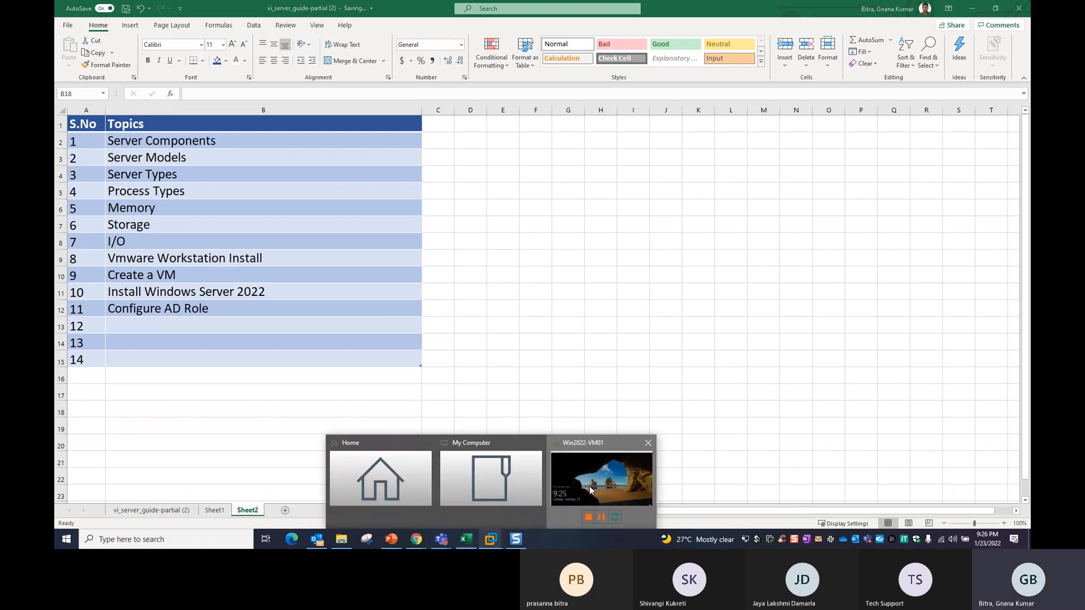
pyautogui.click(589, 486)
pyautogui.rightClick(303, 42)
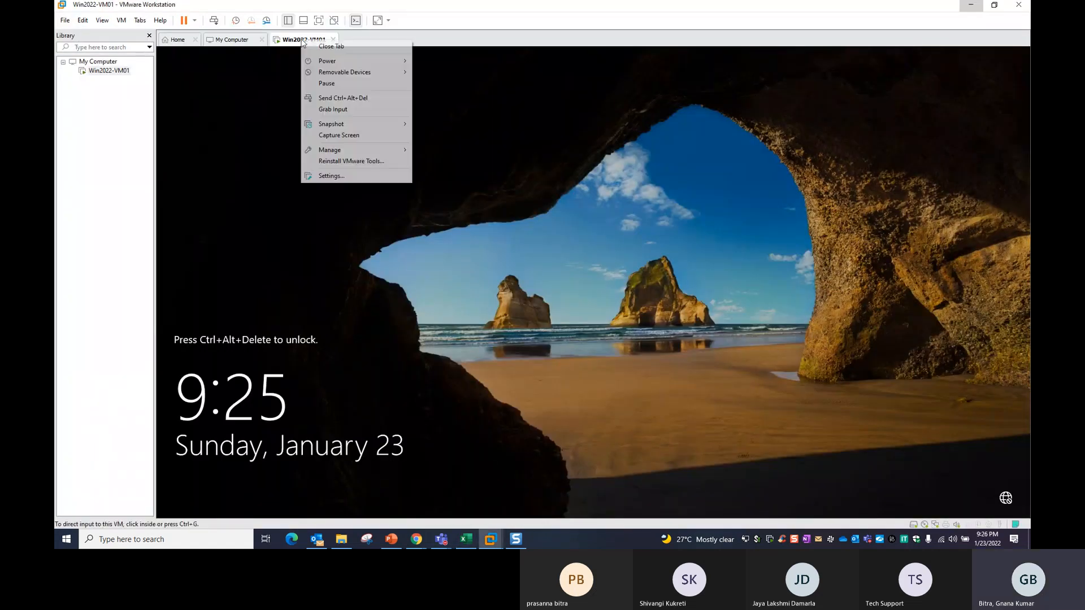
pyautogui.click(323, 100)
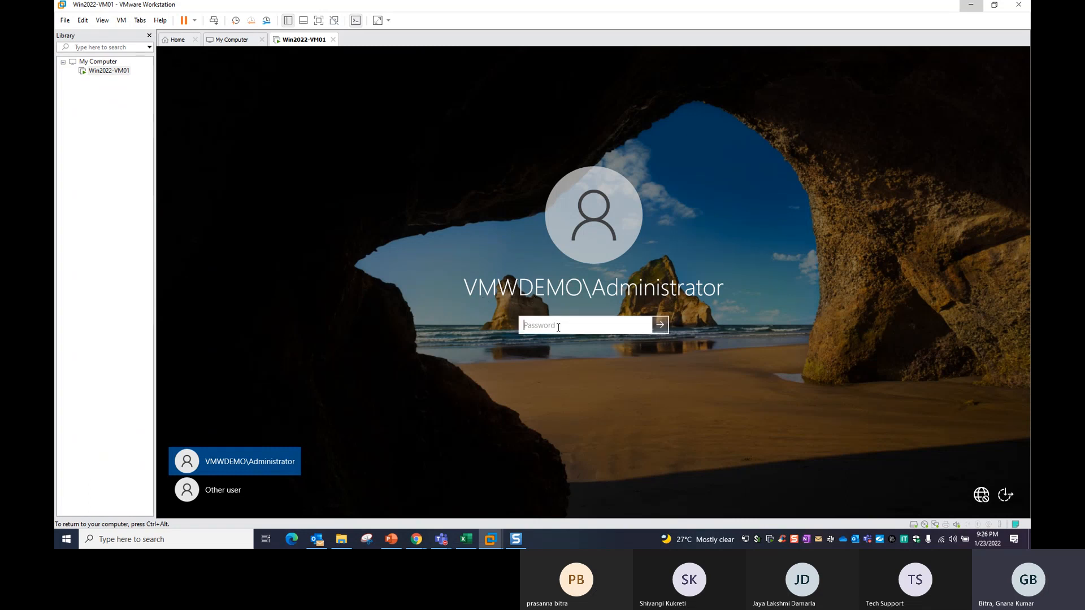
pyautogui.write('P••••••')
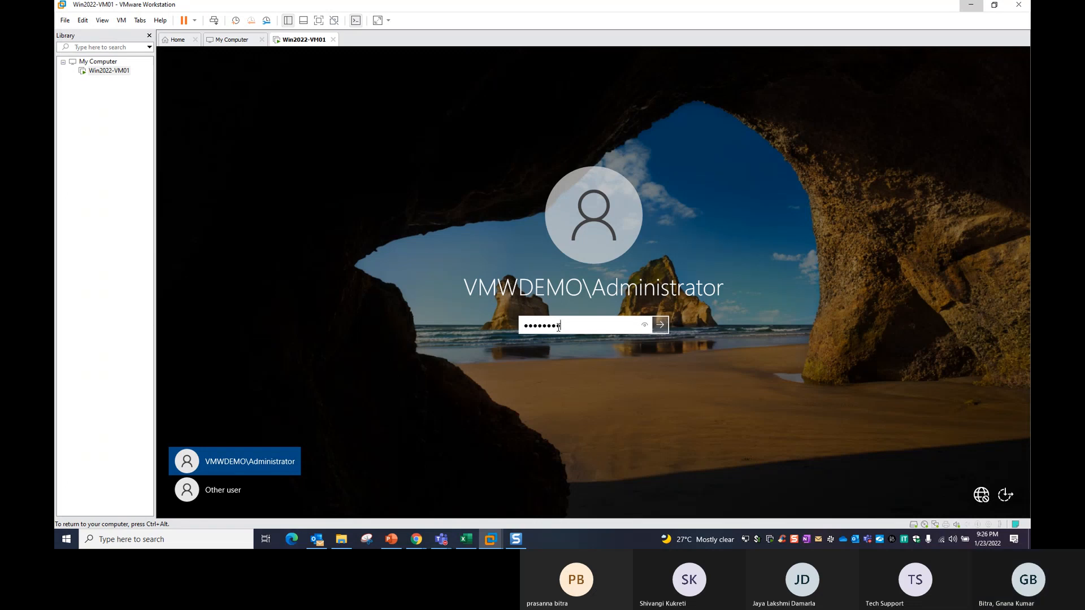
pyautogui.press('Return')
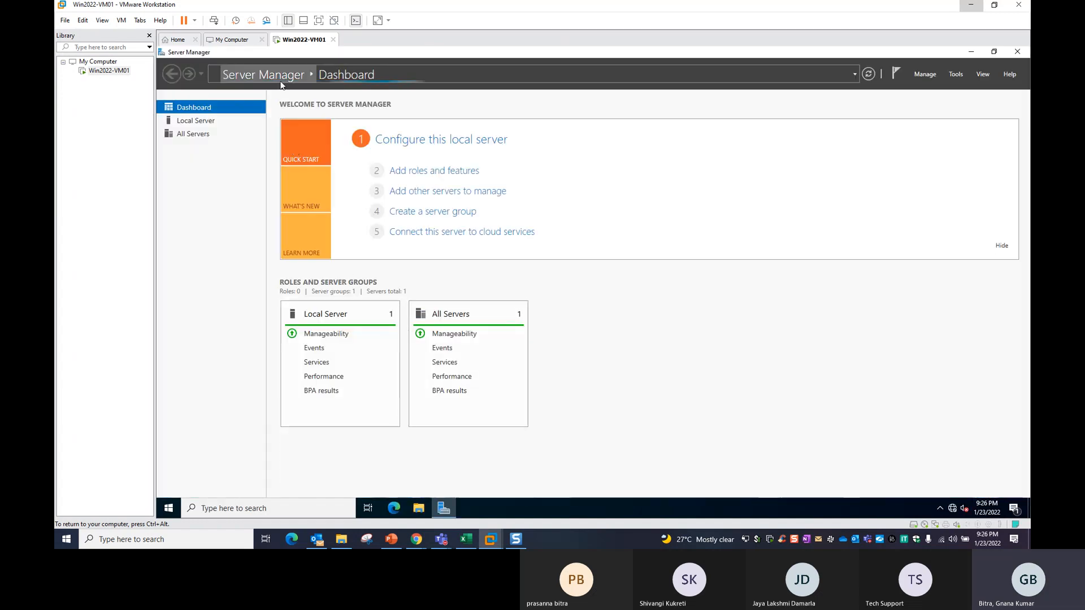
pyautogui.click(198, 125)
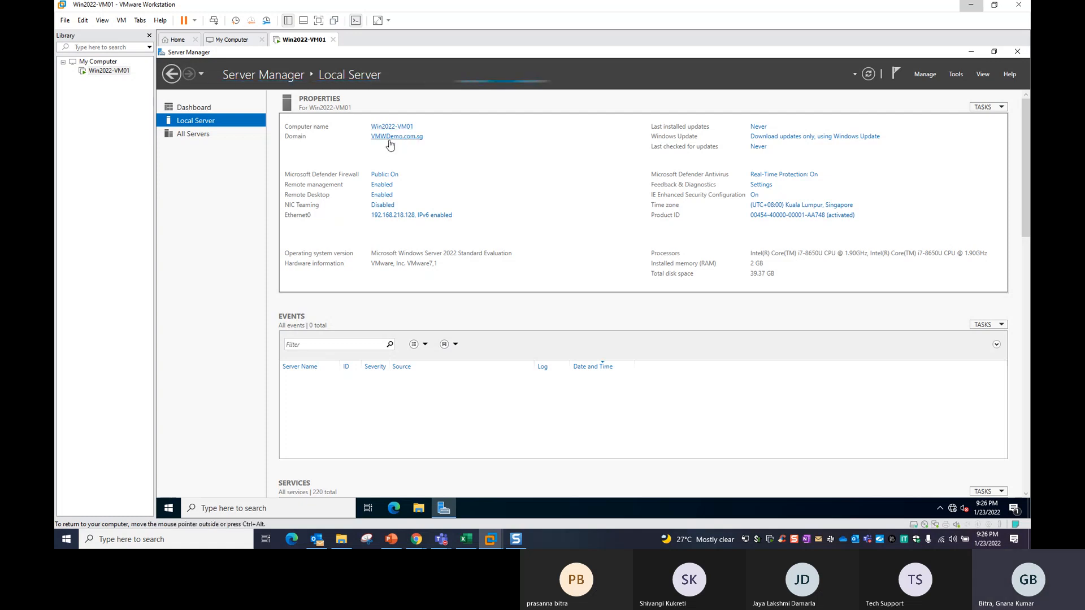
pyautogui.click(400, 128)
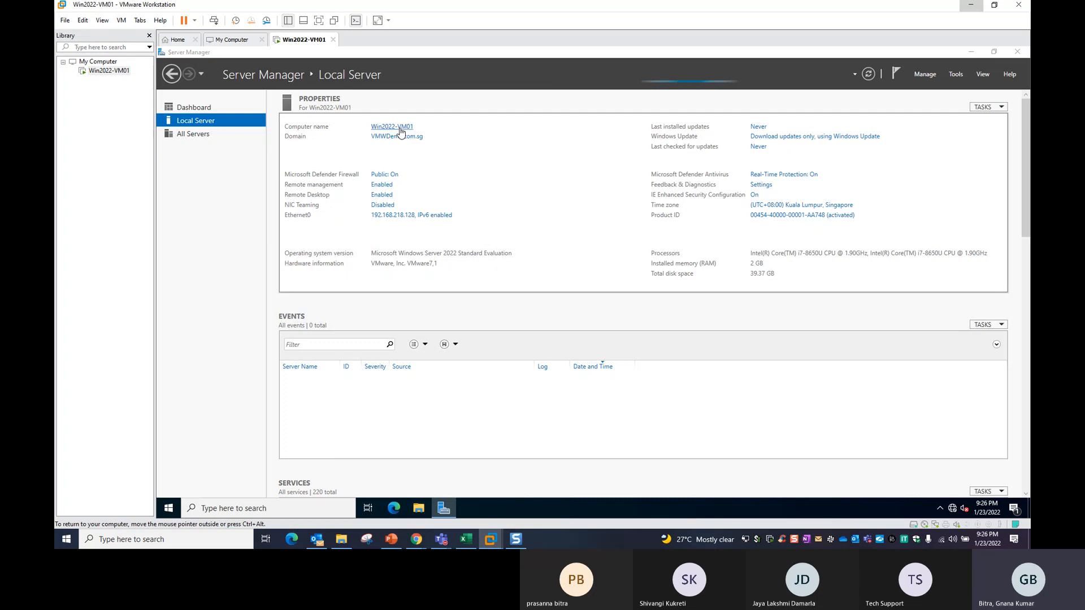
pyautogui.moveTo(316, 67); pyautogui.dragTo(483, 143)
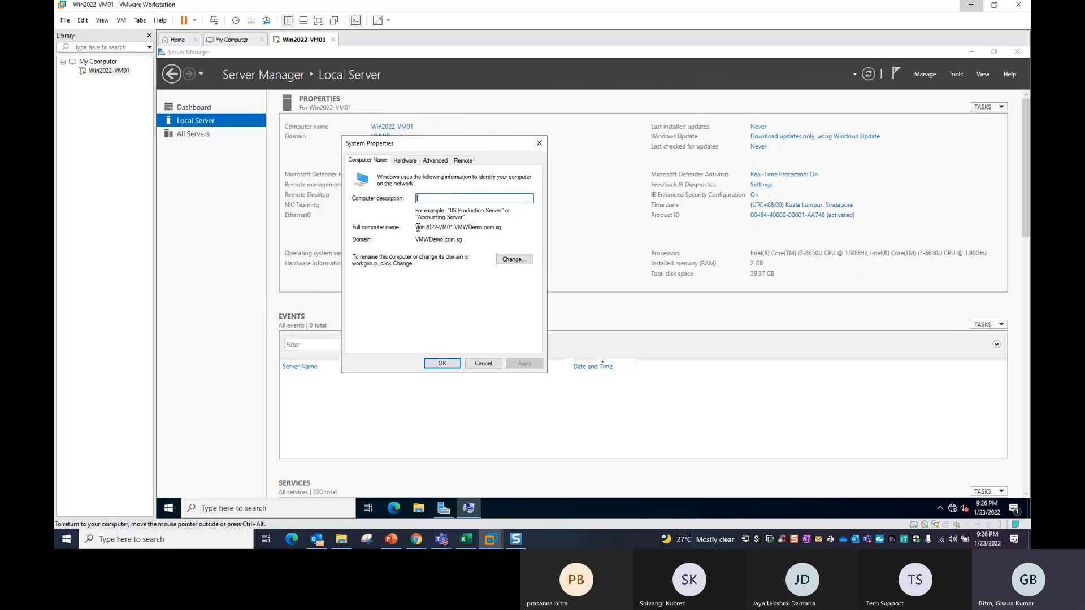
pyautogui.moveTo(416, 228); pyautogui.dragTo(505, 228)
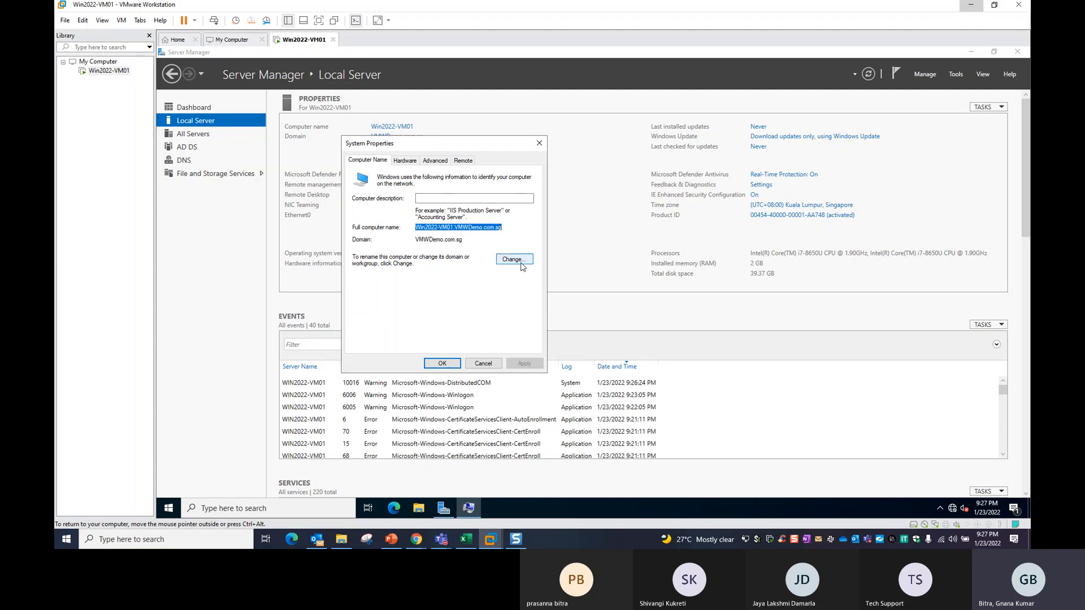
pyautogui.click(522, 262)
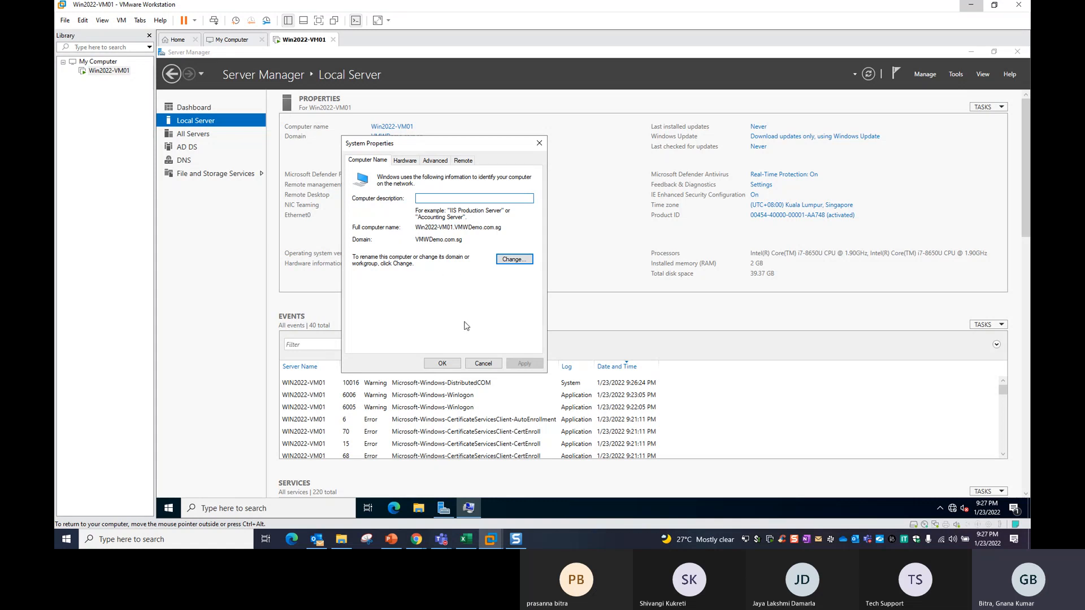
pyautogui.click(485, 364)
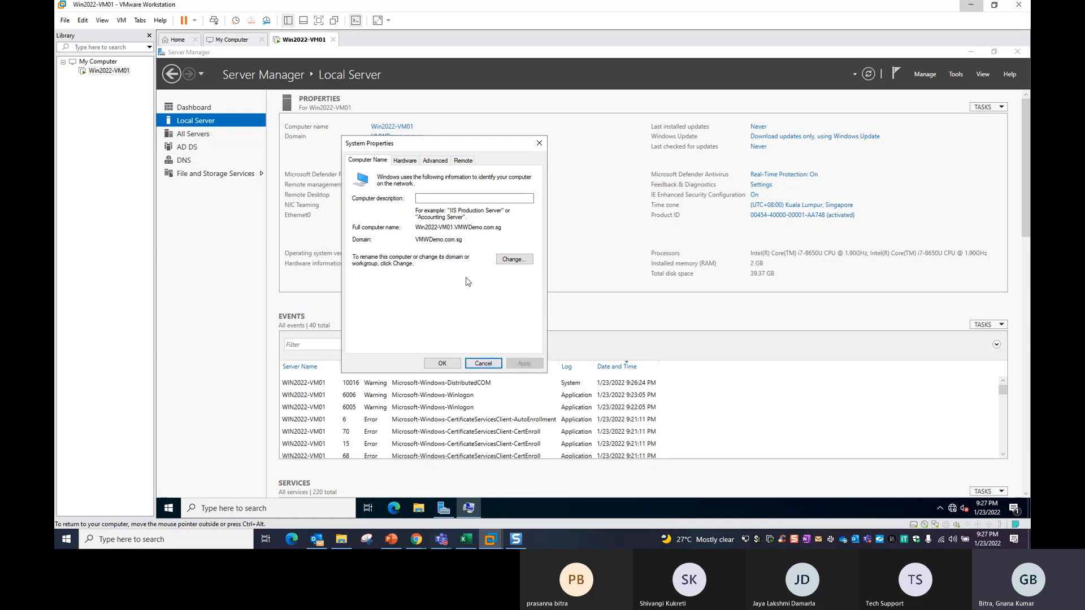
pyautogui.click(491, 365)
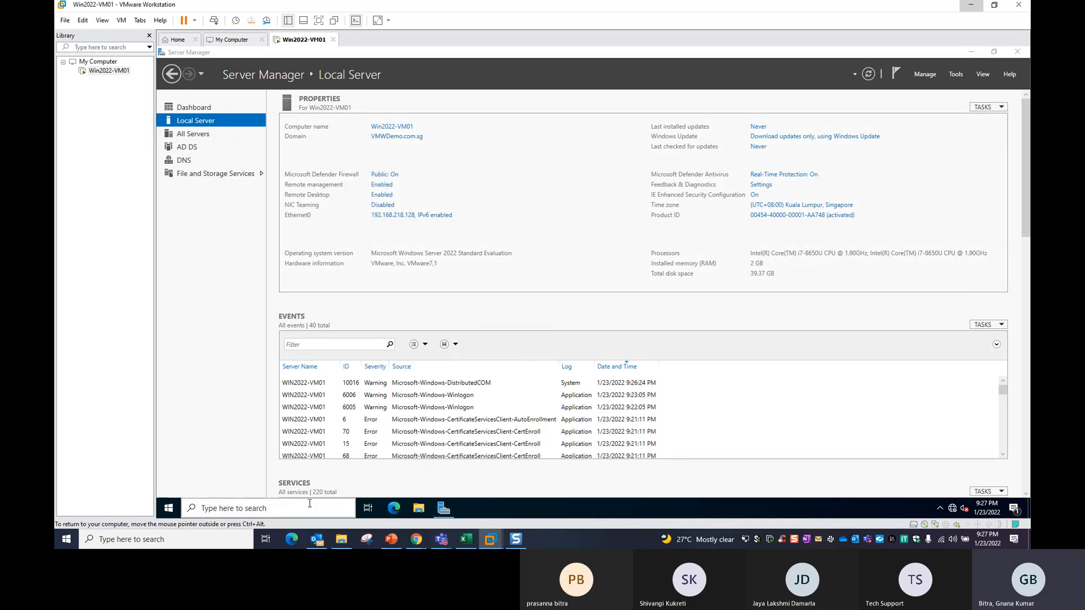
# Open a Command Prompt by searching for CMD.
pyautogui.click(310, 504)
pyautogui.write('CMD')
pyautogui.press('Return')
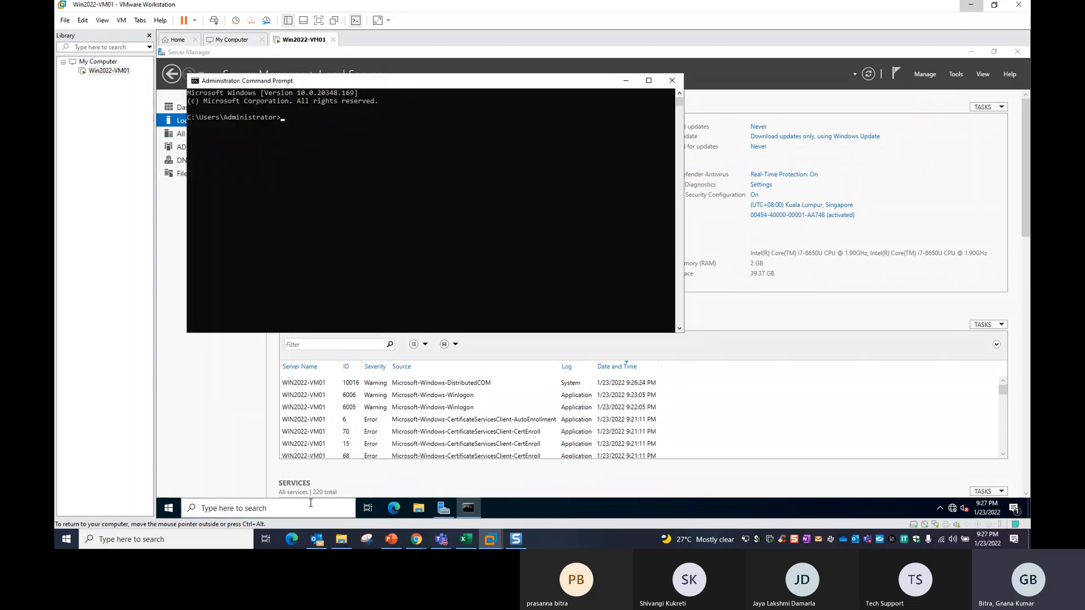
# Type the net account command and view the console window's font properties.
pyautogui.write('NET')
pyautogui.press('BackSpace')
pyautogui.write('net accounts')
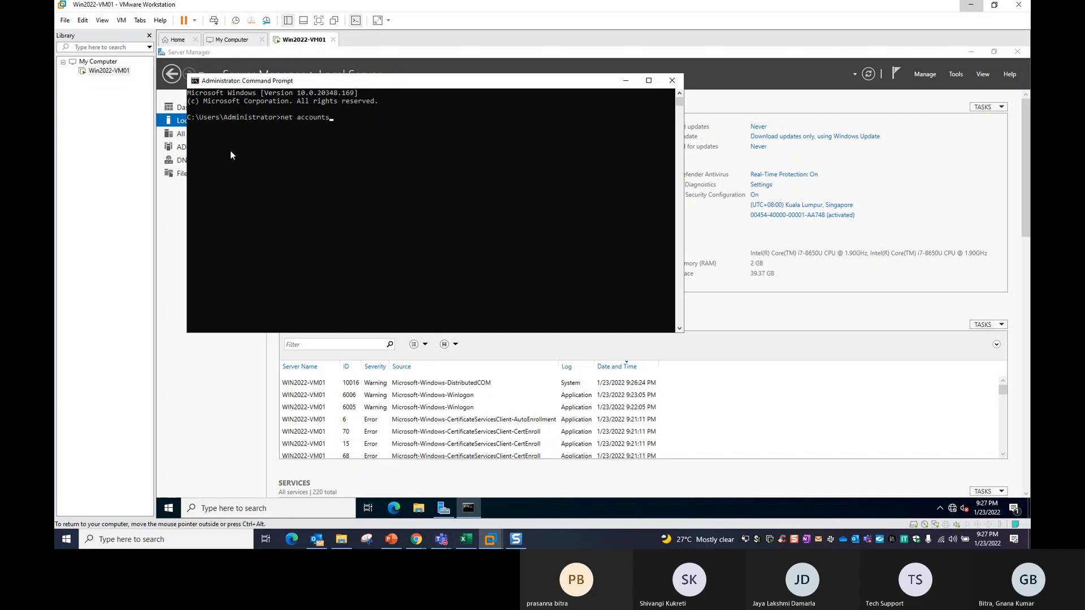
pyautogui.click(195, 81)
pyautogui.click(222, 181)
pyautogui.click(244, 108)
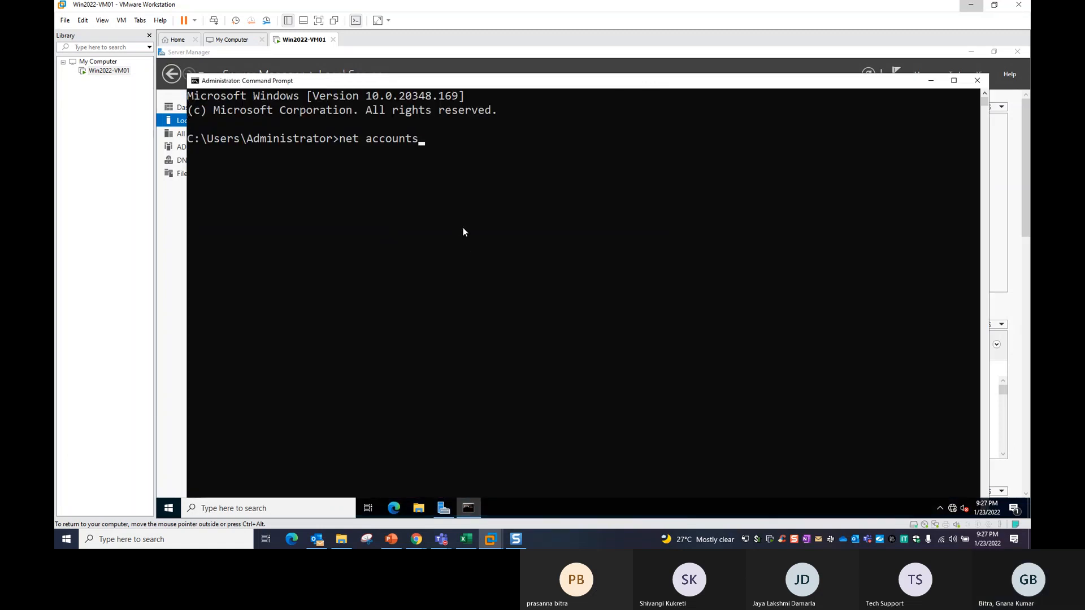
# Correct the command to net accounts and run it, then launch dsa.msc.
pyautogui.click(455, 194)
pyautogui.press('Escape')
pyautogui.press('BackSpace')
pyautogui.write('s')
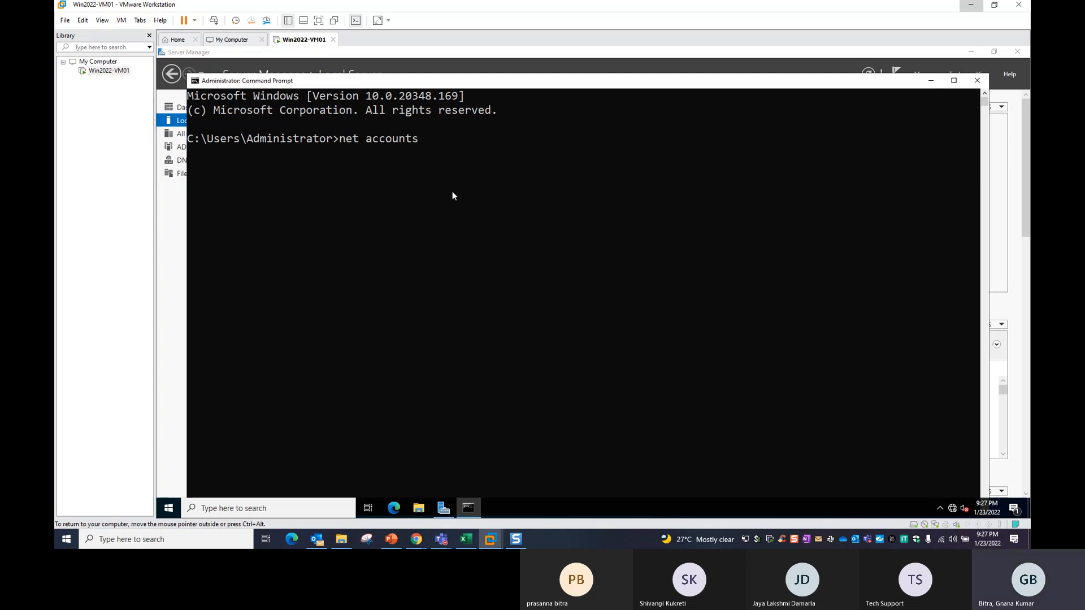
pyautogui.press('Return')
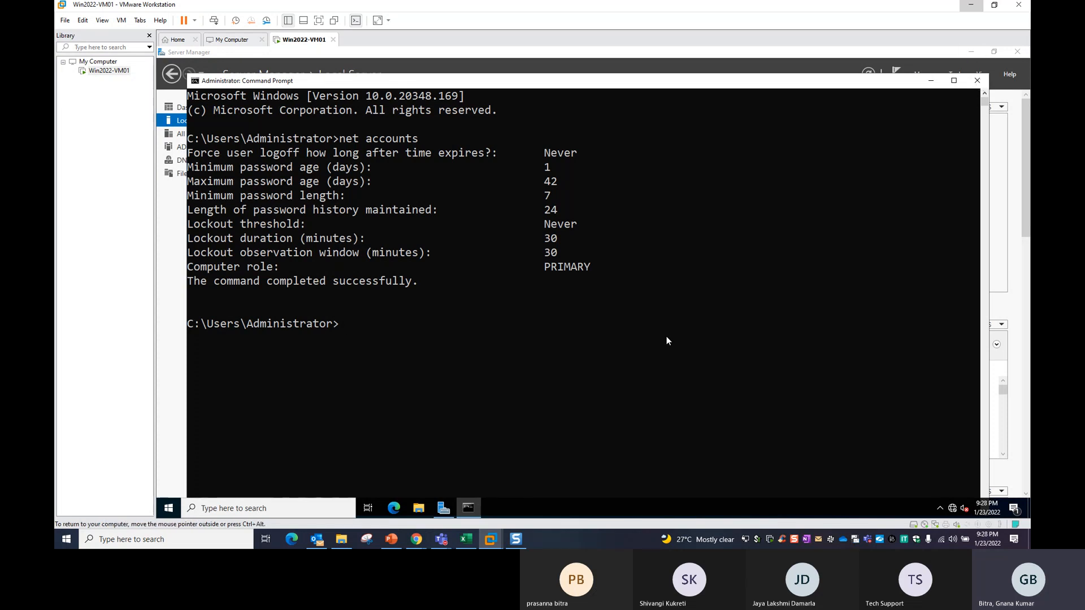
pyautogui.write('dsa.msc')
pyautogui.press('Return')
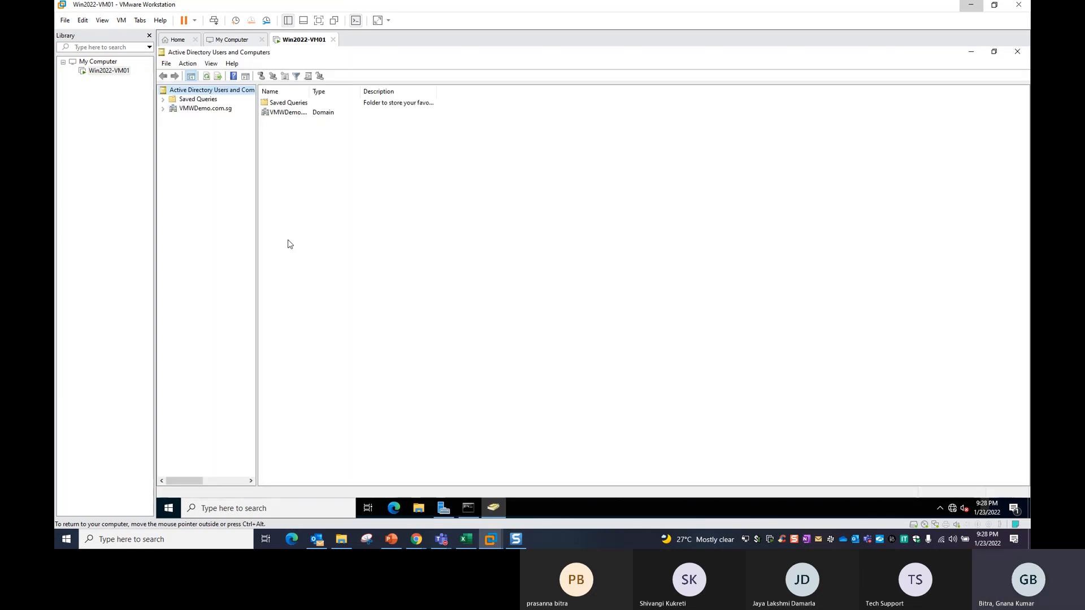
# Widen the ADUC console tree, then maximize Server Manager and view the AD DS page.
pyautogui.moveTo(258, 218); pyautogui.dragTo(292, 217)
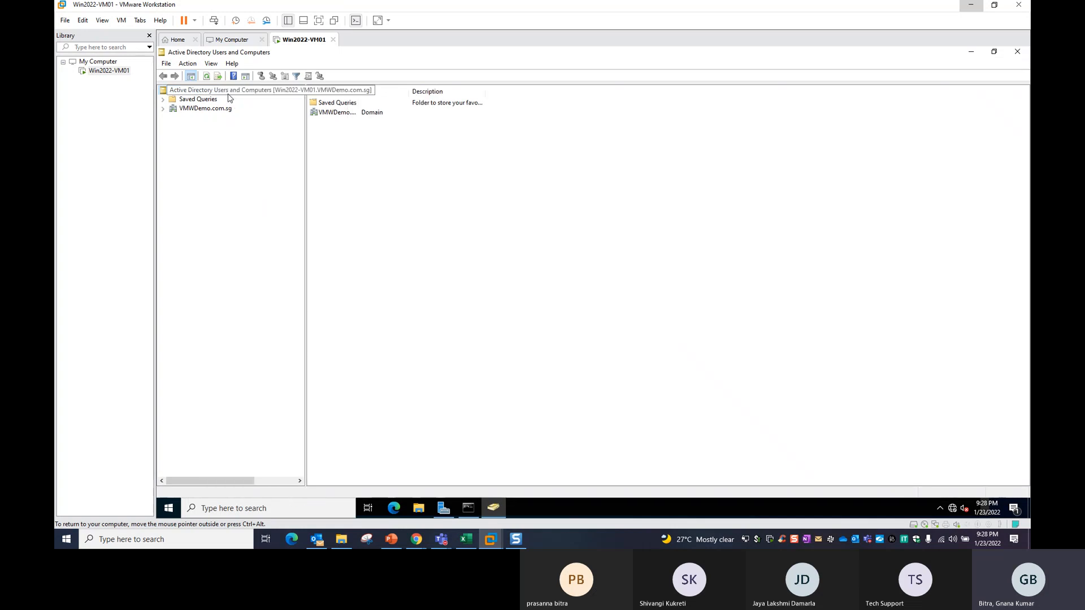
pyautogui.click(468, 508)
pyautogui.click(402, 423)
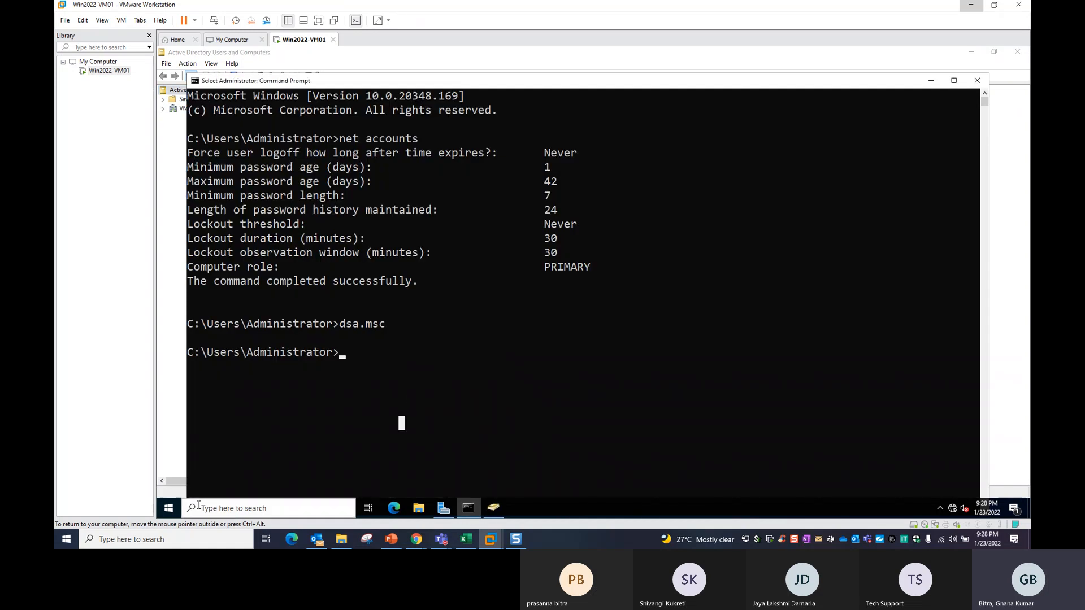
pyautogui.click(168, 516)
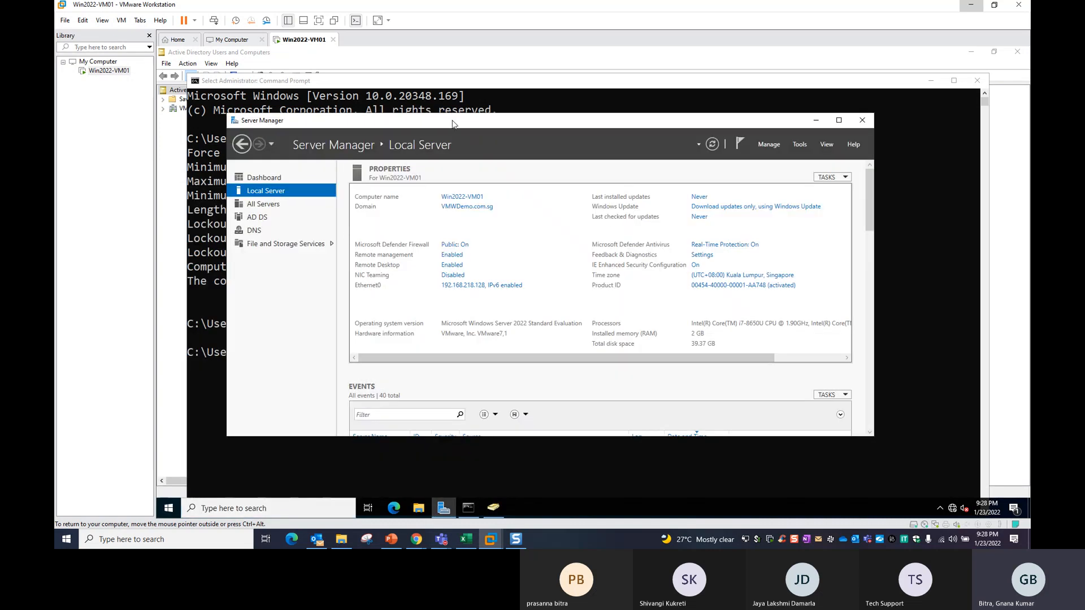
pyautogui.doubleClick(452, 123)
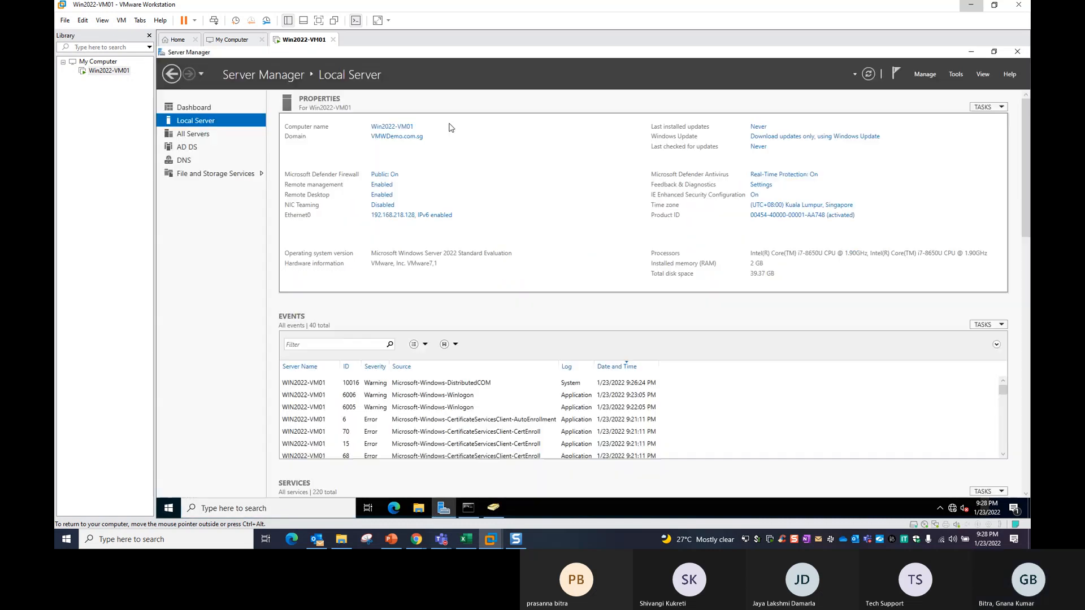
pyautogui.click(188, 148)
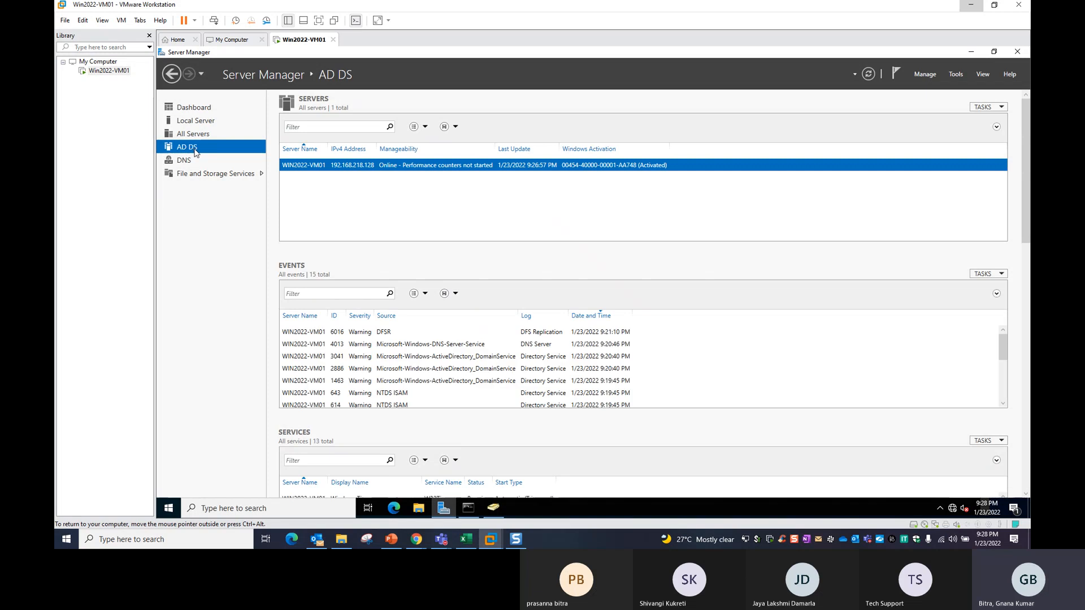
pyautogui.scroll(-3, 415, 313)
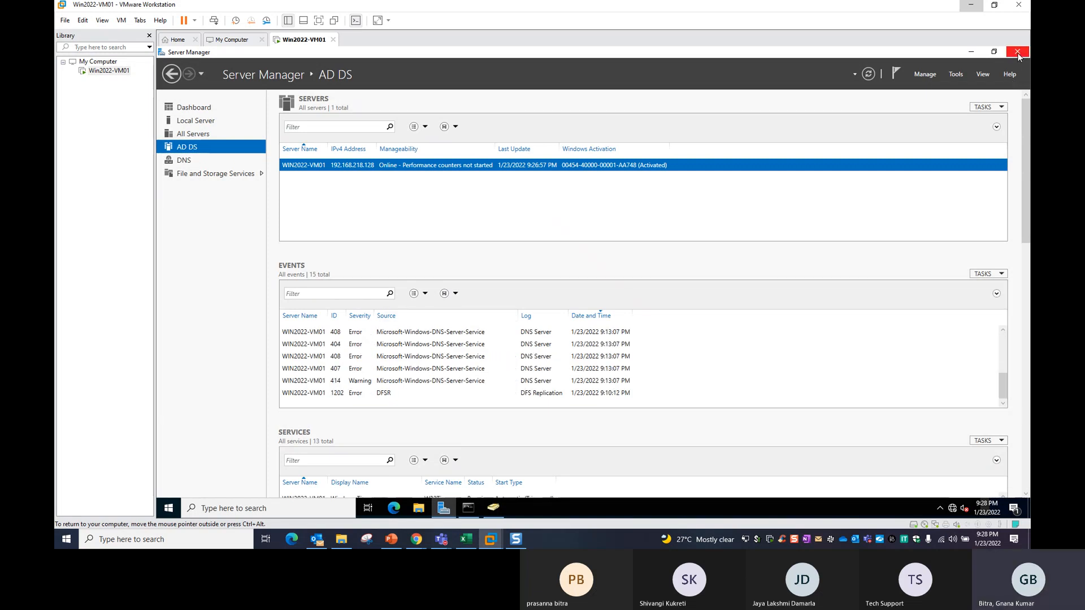
# Open ADUC from Server Manager's Tools menu, then close the Command Prompt and ADUC.
pyautogui.click(927, 76)
pyautogui.click(963, 76)
pyautogui.click(963, 76)
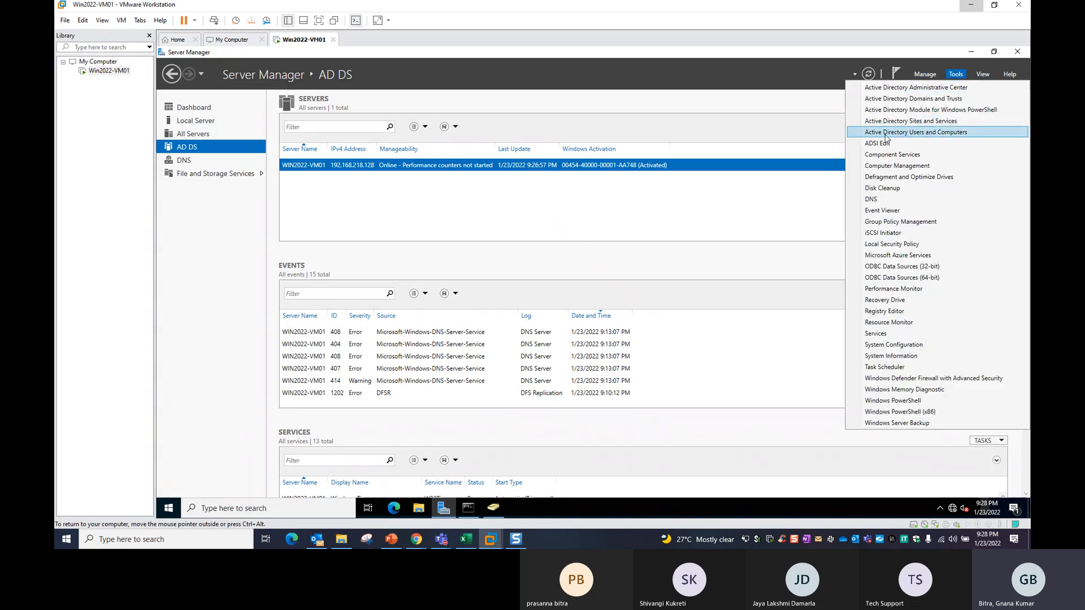
pyautogui.click(916, 133)
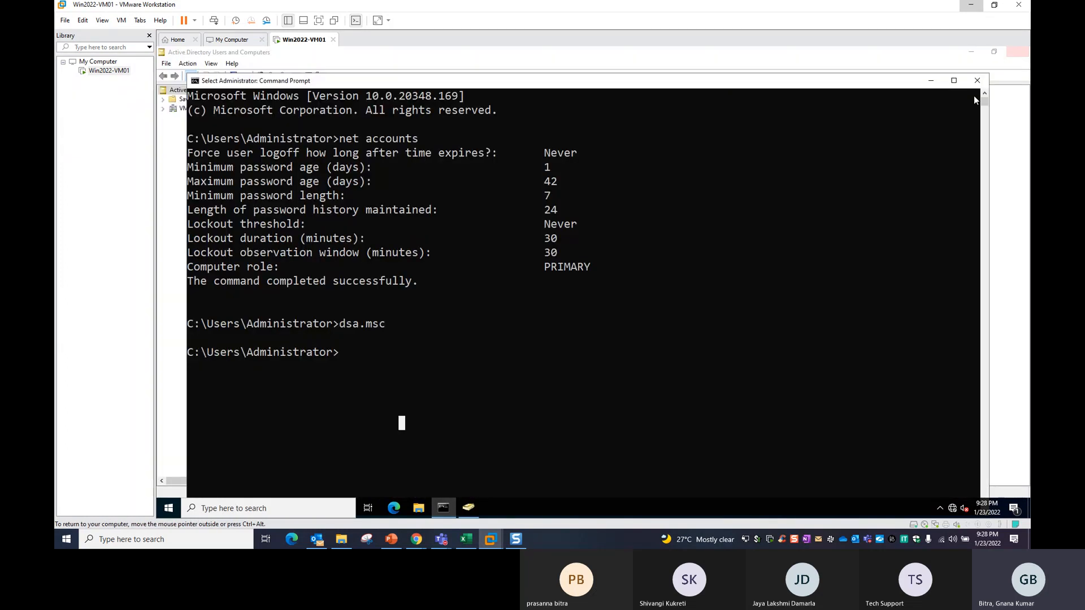
pyautogui.click(977, 80)
pyautogui.click(1017, 52)
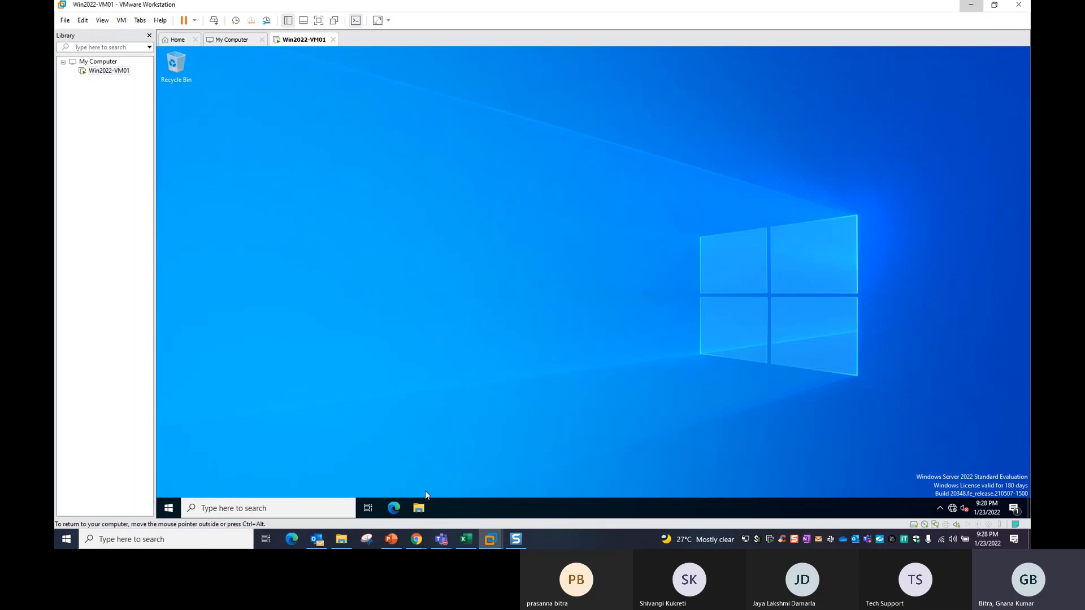
# Launch Server Manager from Start, open ADUC from Tools, expand VMWDemo.com.sg, then close ADUC.
pyautogui.click(168, 508)
pyautogui.click(227, 242)
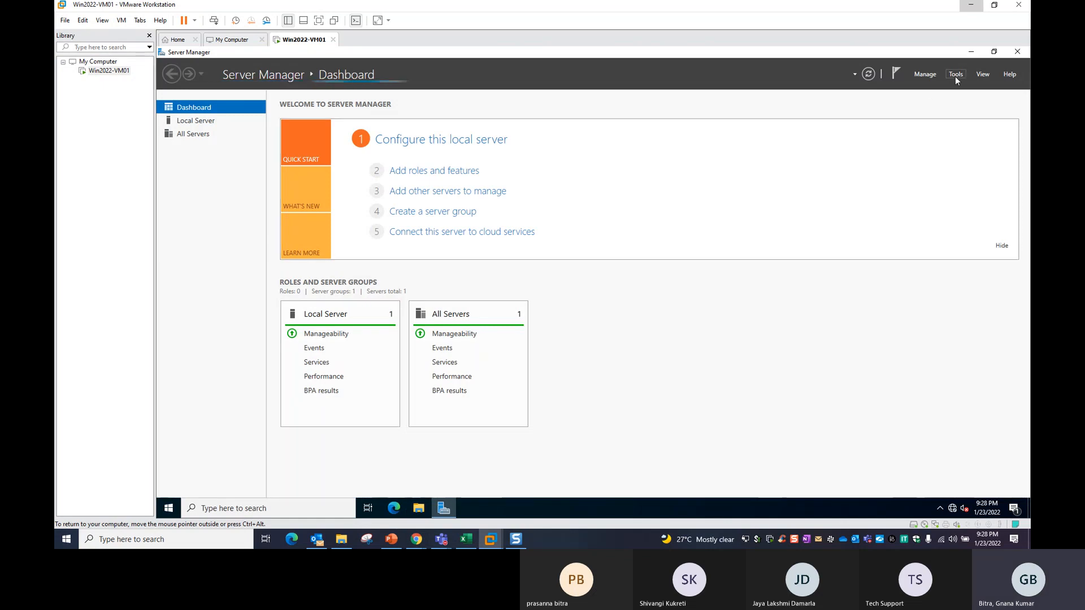
pyautogui.click(956, 77)
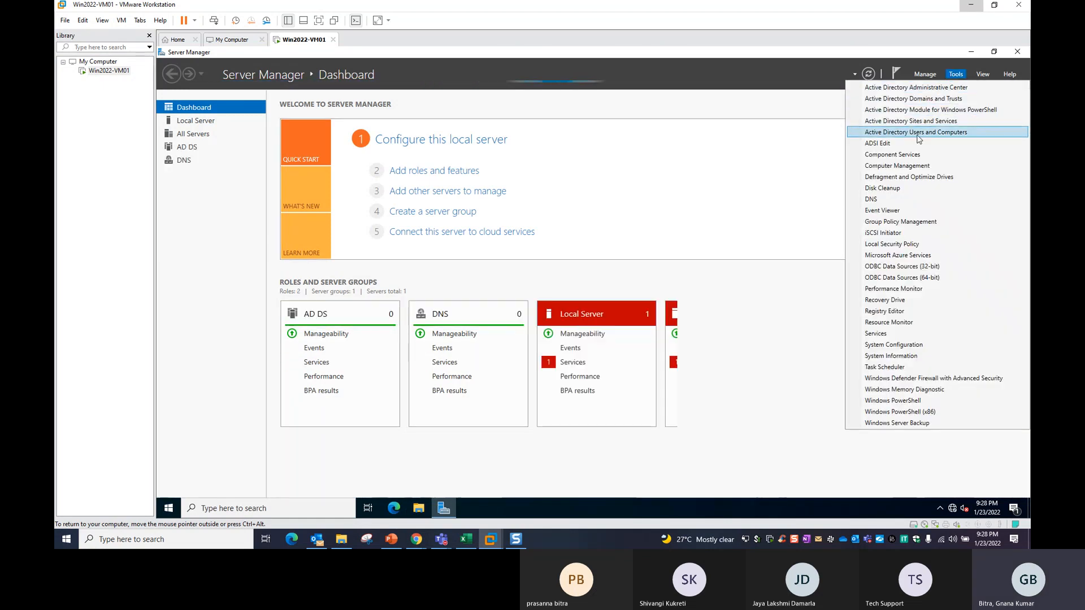
pyautogui.click(916, 133)
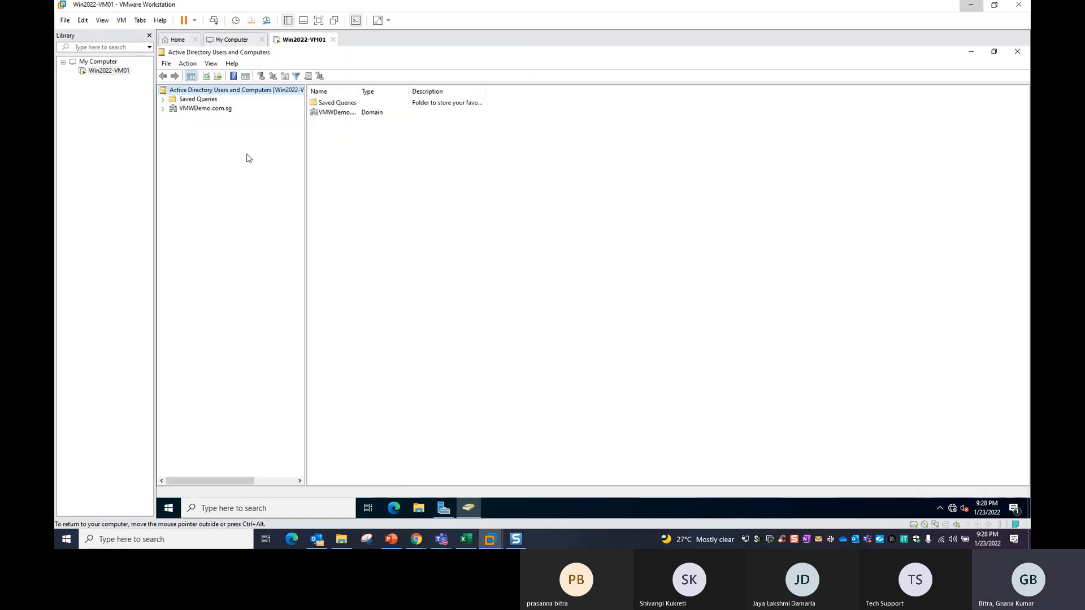
pyautogui.click(162, 108)
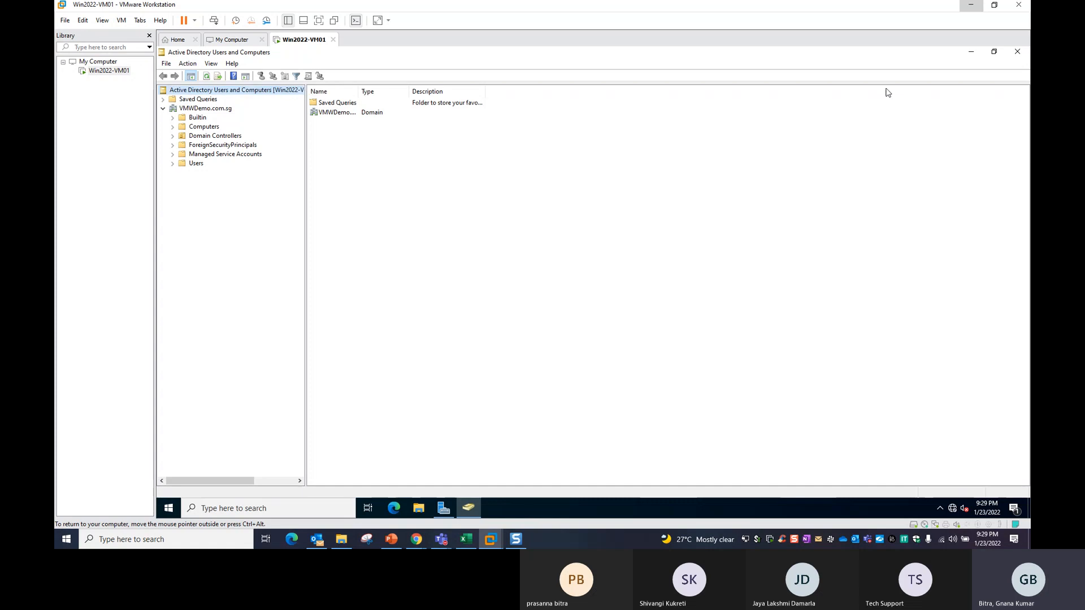
pyautogui.click(1019, 51)
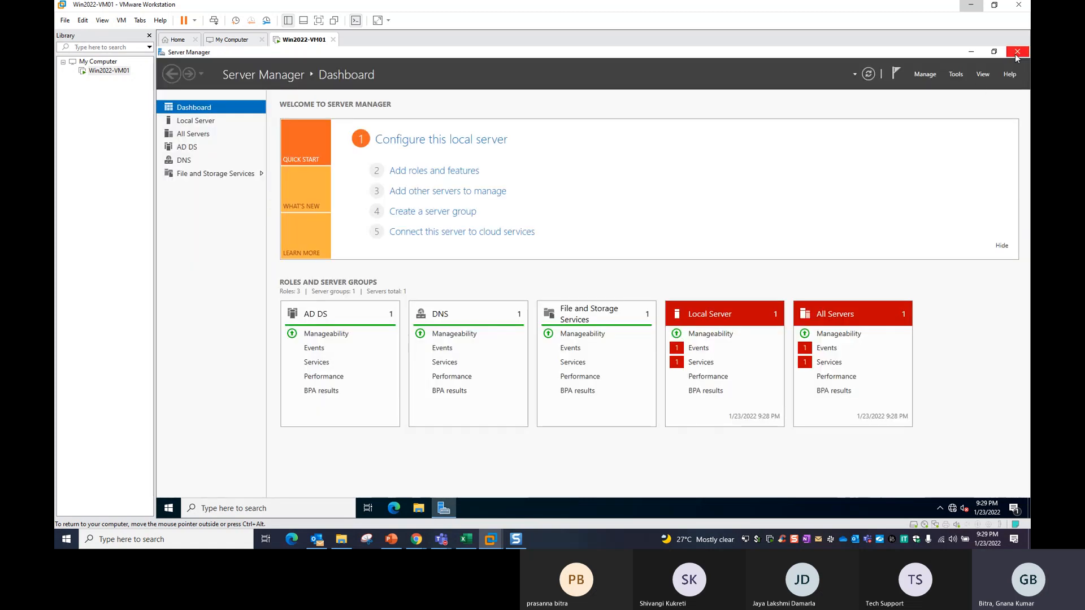
# Close Server Manager, create a 'cmd' desktop shortcut to cmd.exe, and type dsa.msc.
pyautogui.click(1015, 53)
pyautogui.rightClick(379, 191)
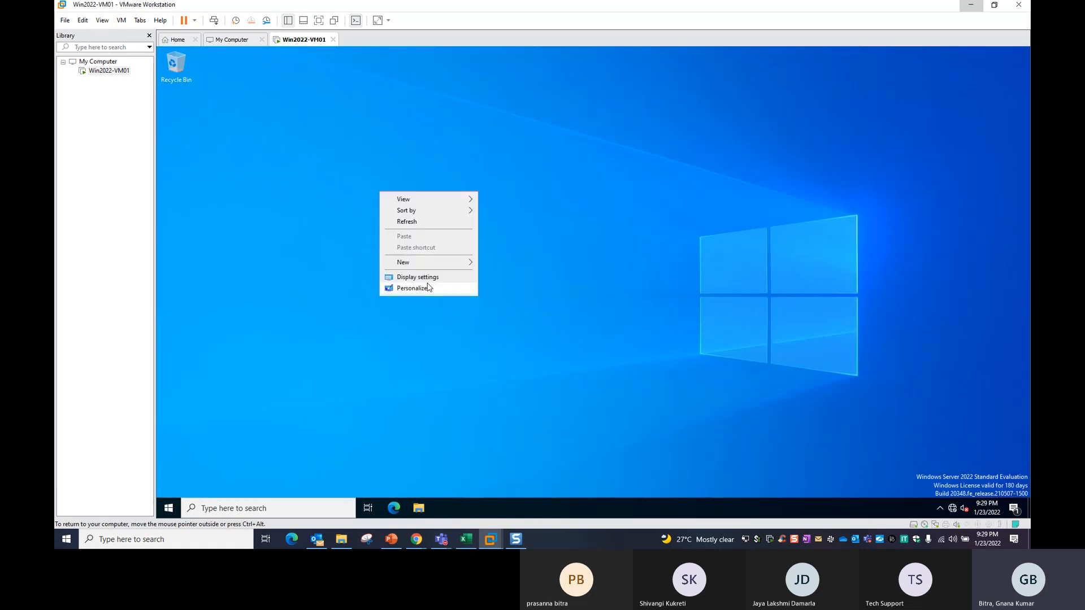
pyautogui.moveTo(442, 263)
pyautogui.click(504, 274)
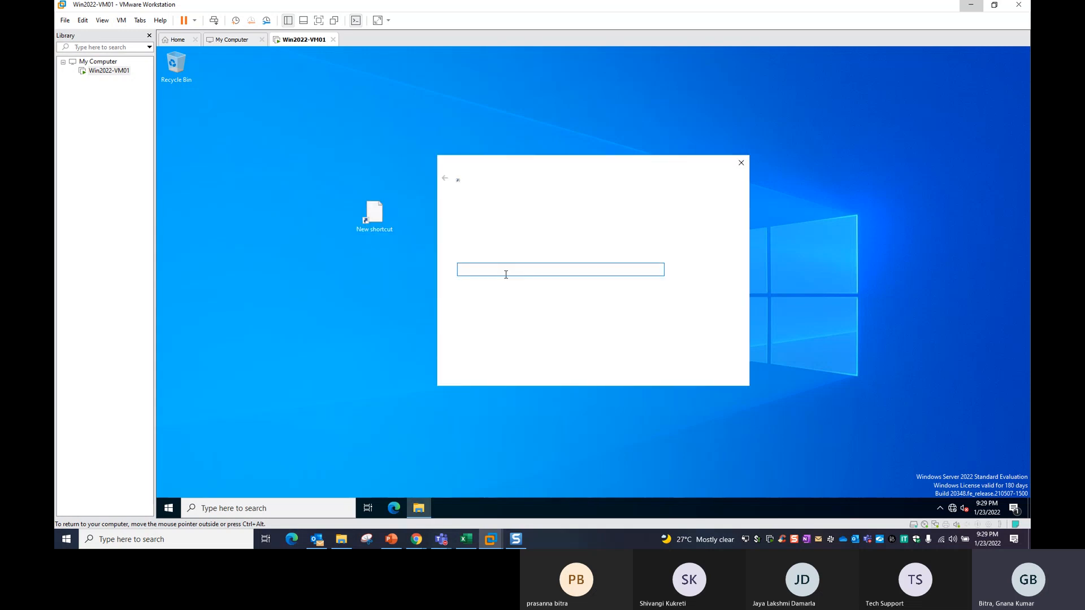
pyautogui.write('cmd.exe')
pyautogui.press('Return')
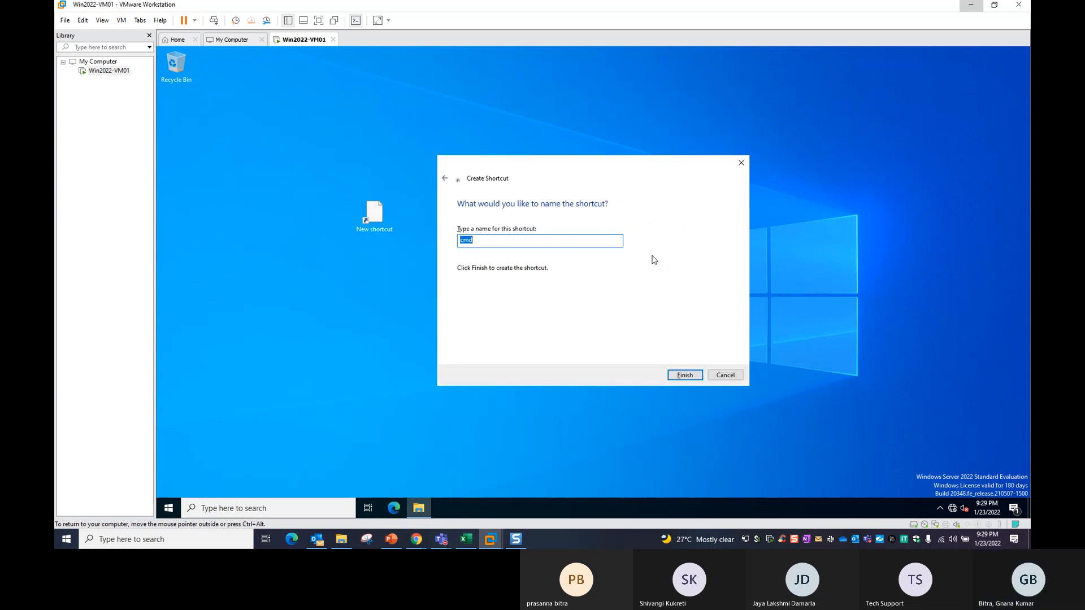
pyautogui.click(691, 376)
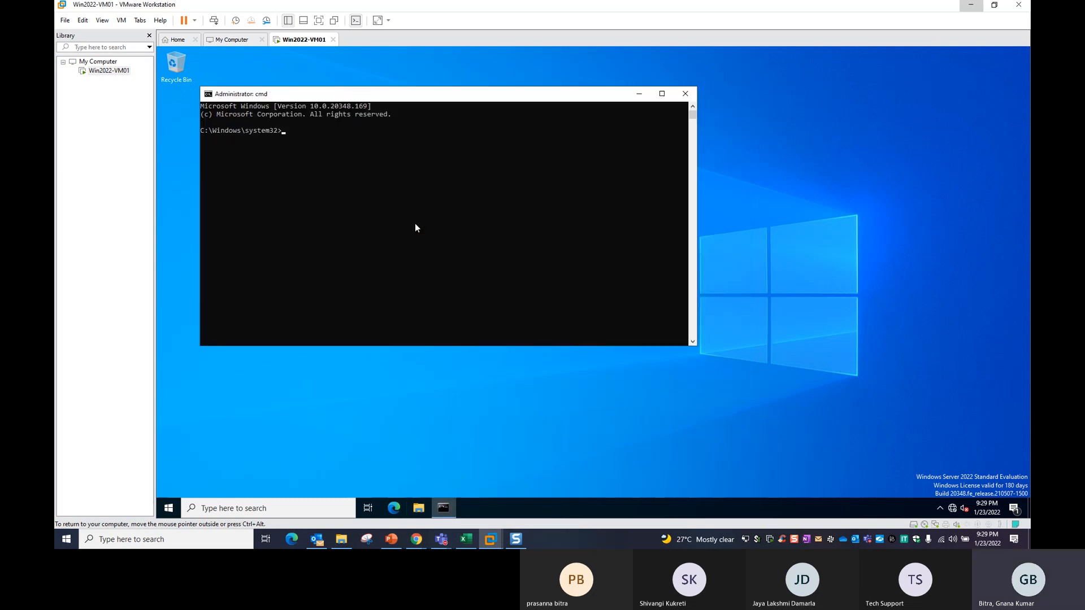
pyautogui.write('dsa.msc')
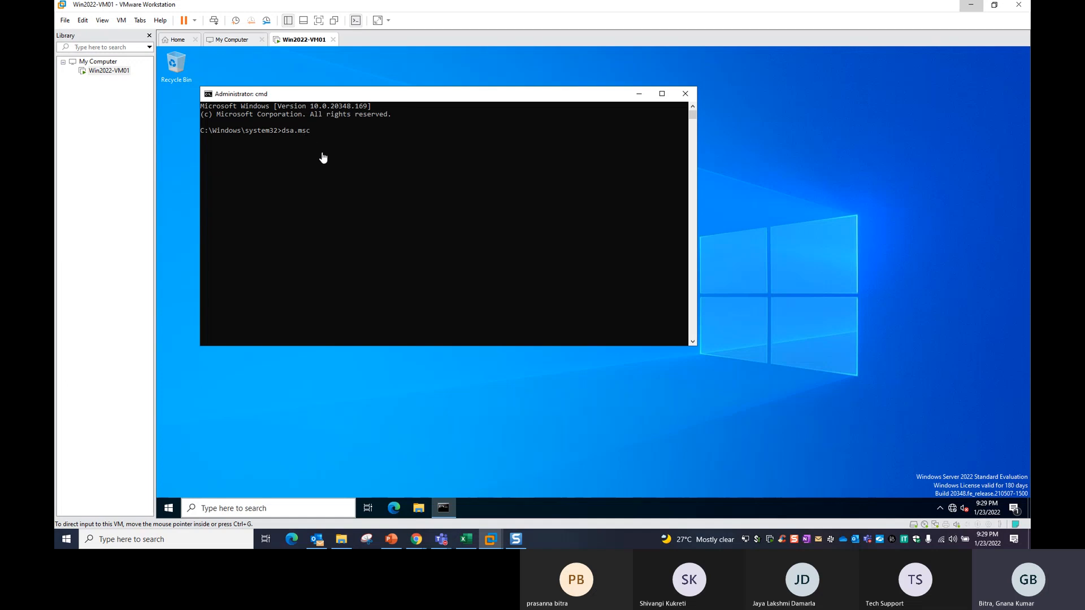
# Run dsa.msc, resize the ADUC window, expand VMWDemo.com.sg, and maximize the console.
pyautogui.click(347, 182)
pyautogui.press('Return')
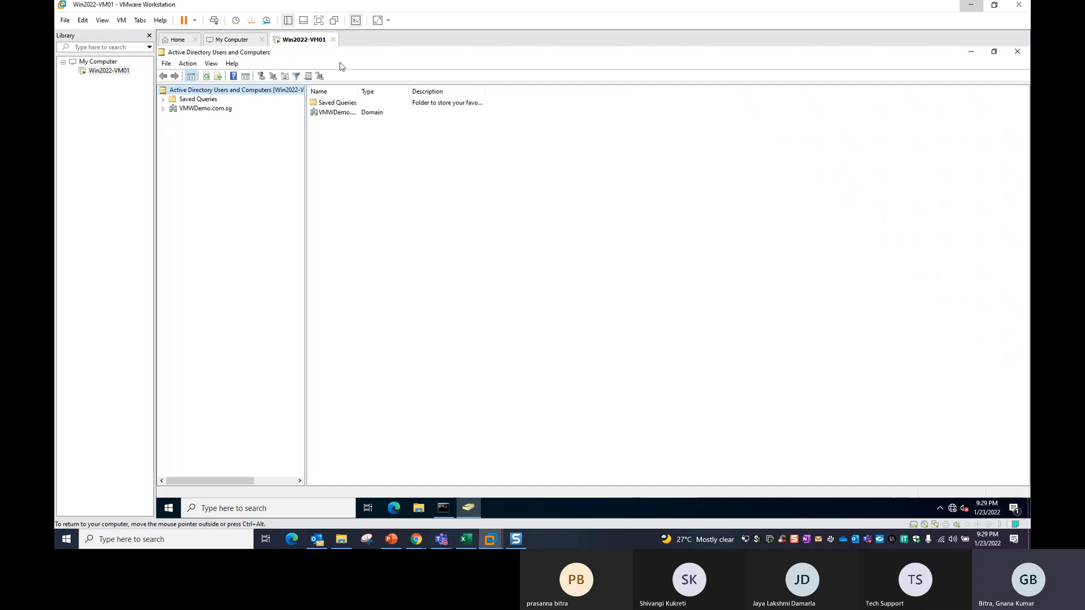
pyautogui.moveTo(355, 56); pyautogui.dragTo(402, 128)
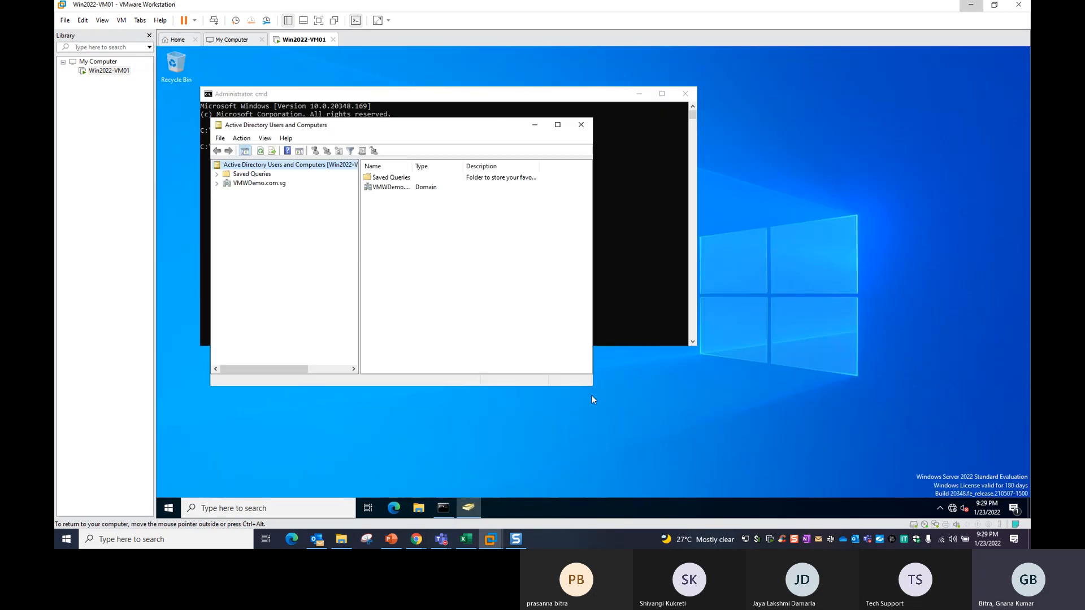
pyautogui.moveTo(592, 386); pyautogui.dragTo(928, 452)
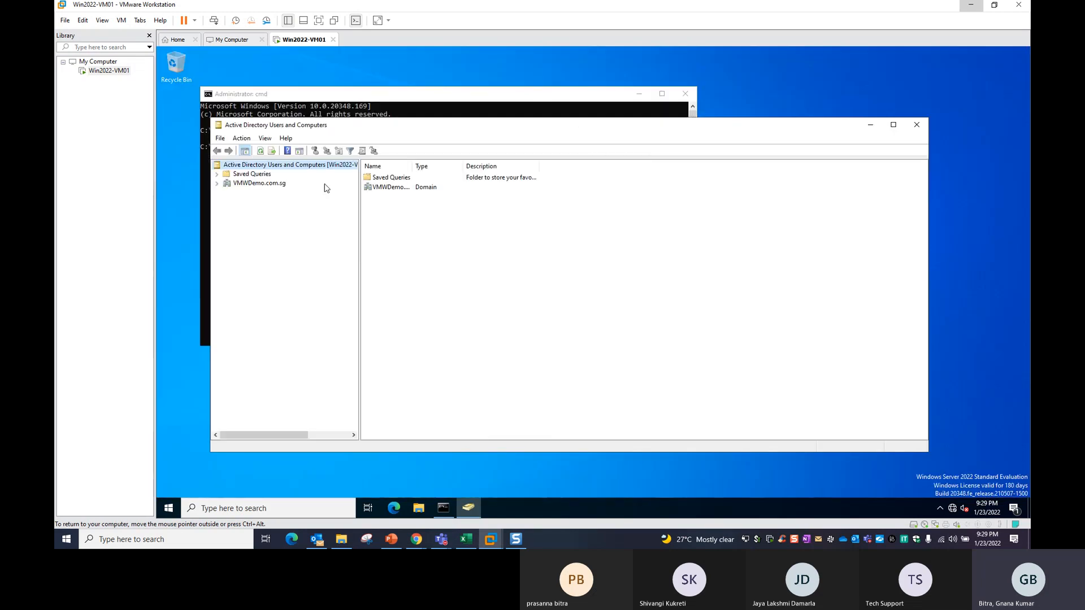
pyautogui.click(217, 183)
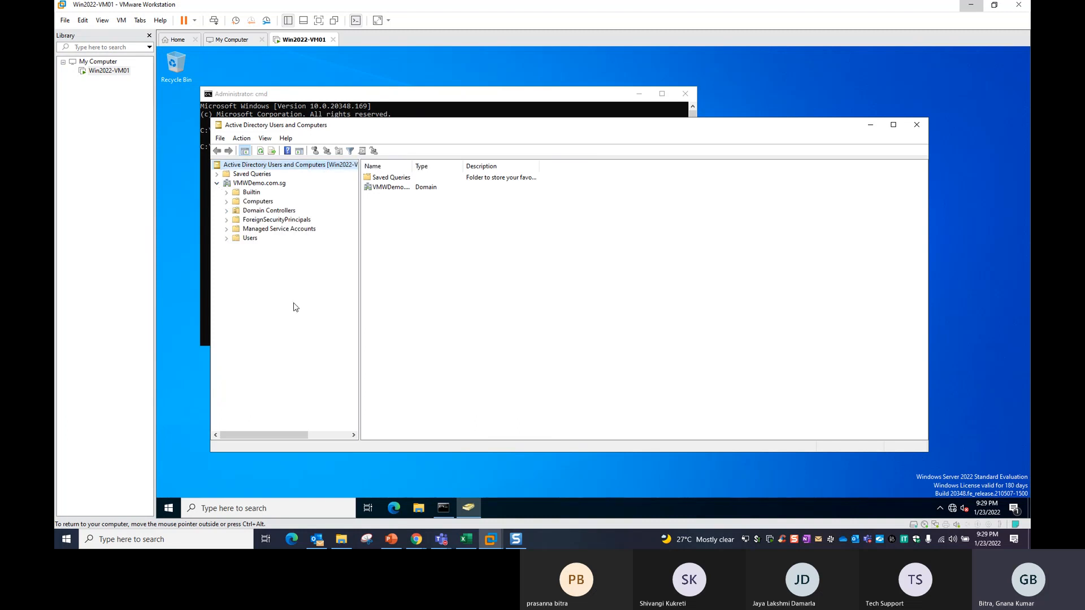
pyautogui.doubleClick(389, 127)
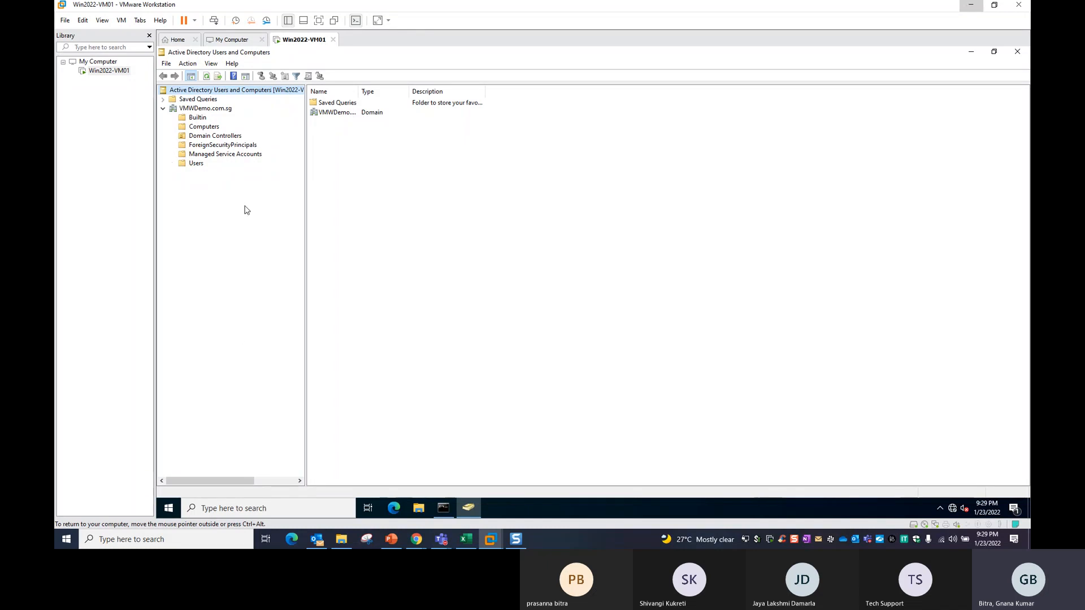
# View the Computers and Domain Controllers containers and auto-fit the Name column.
pyautogui.click(207, 127)
pyautogui.click(208, 137)
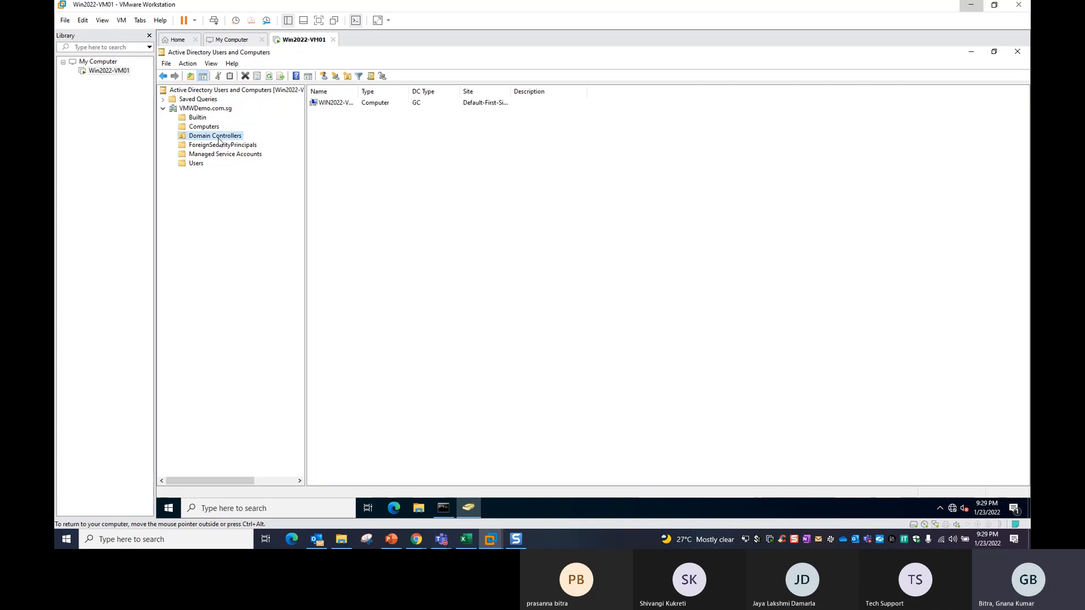
pyautogui.doubleClick(362, 91)
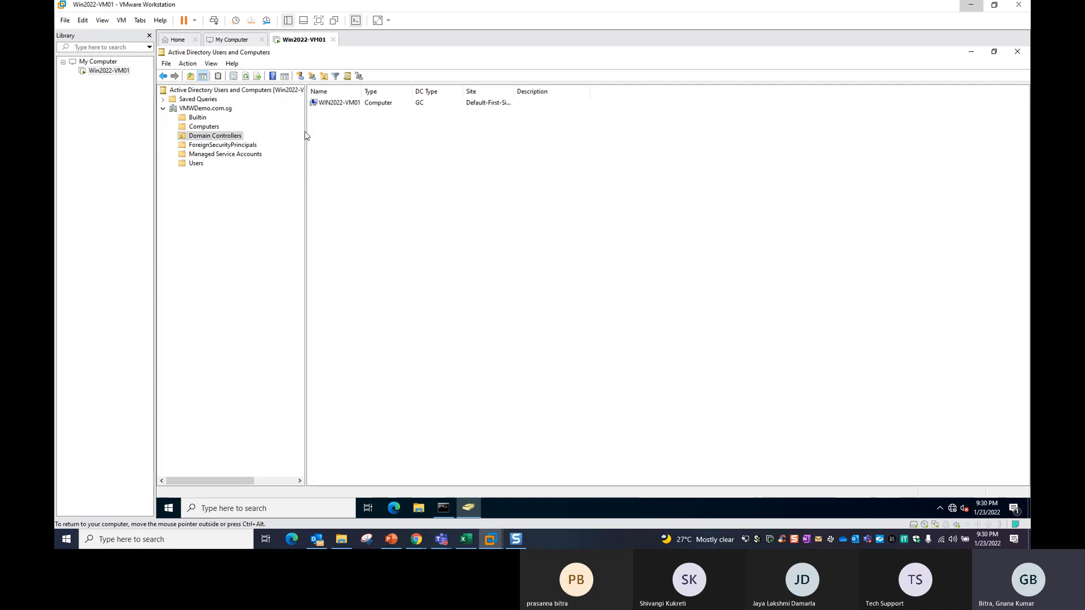
# Open the Users container, auto-fit the Type column, and select Administrator, Guest and Group Policy Creator Owners.
pyautogui.click(196, 164)
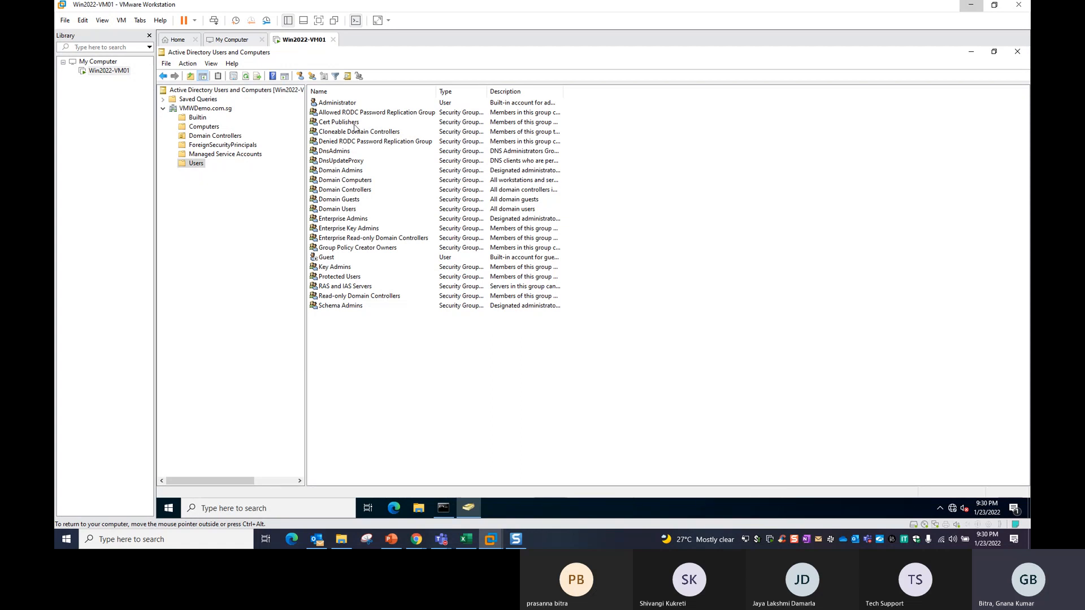
pyautogui.doubleClick(488, 91)
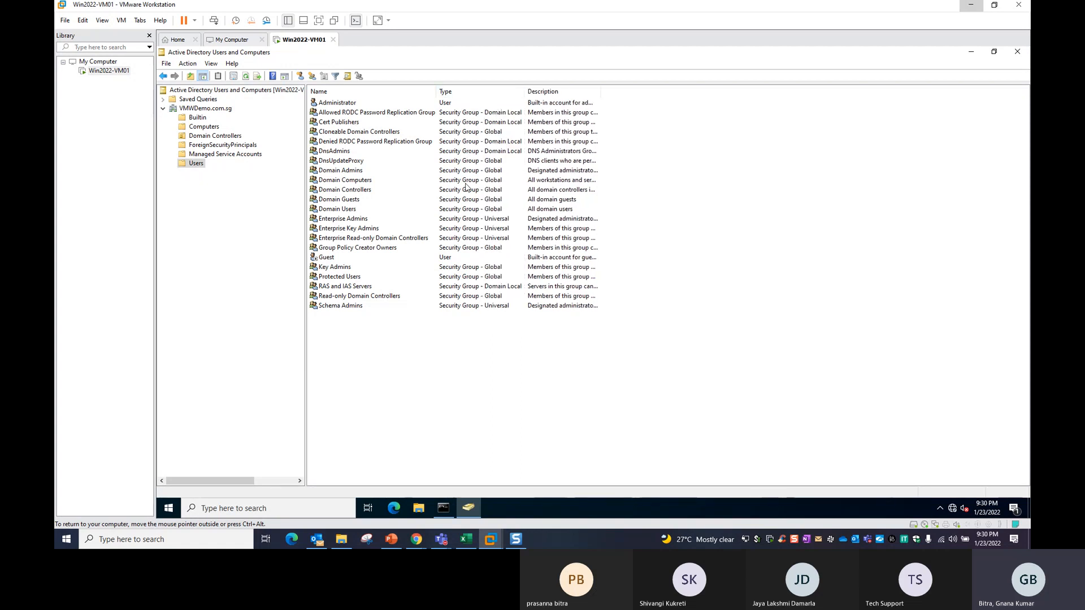
pyautogui.click(447, 103)
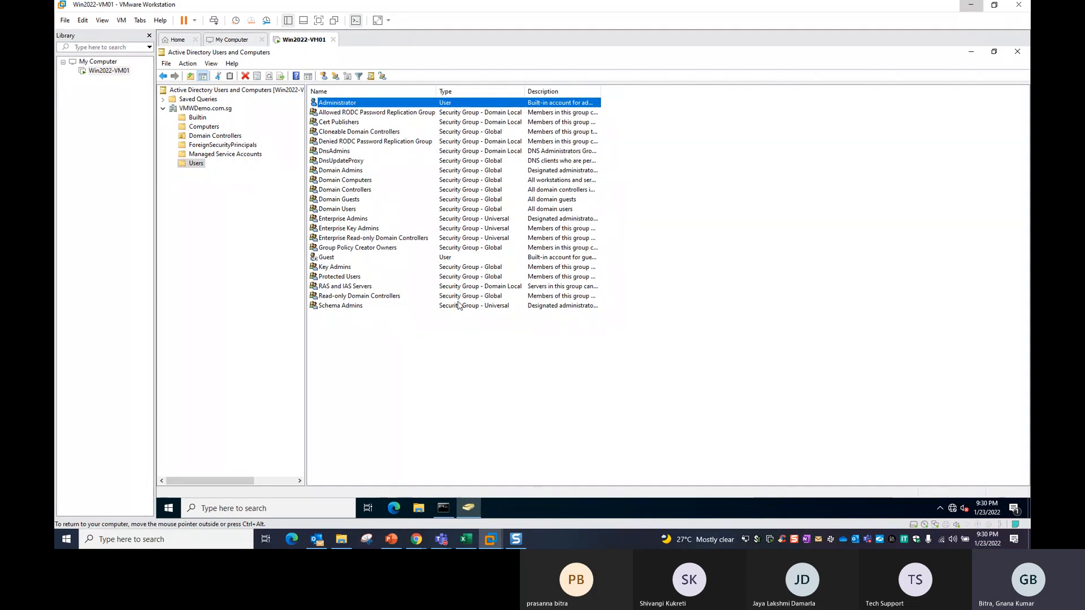
pyautogui.click(337, 260)
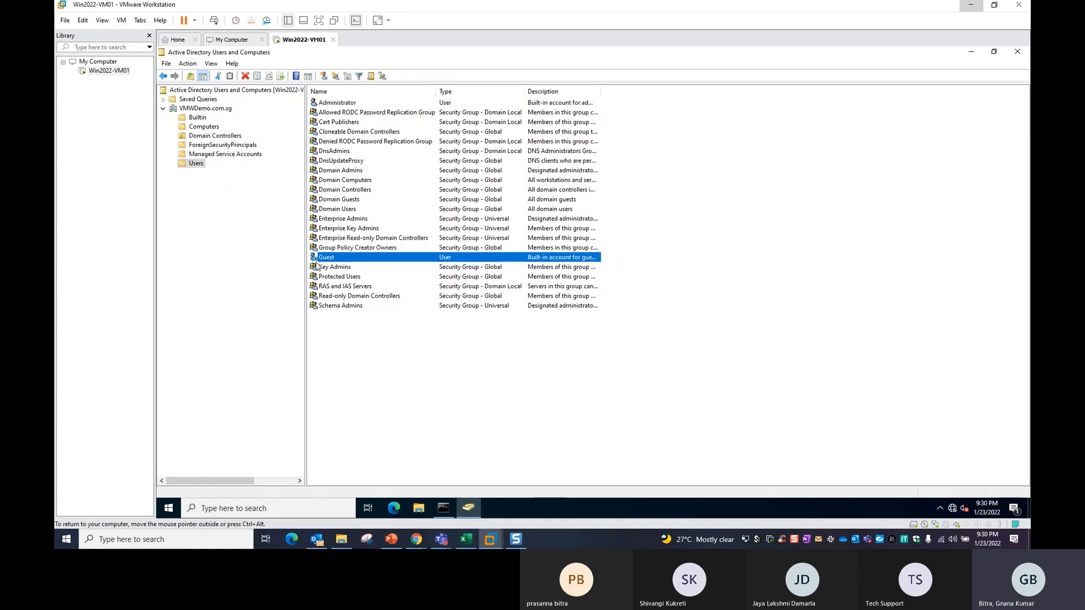
pyautogui.click(425, 248)
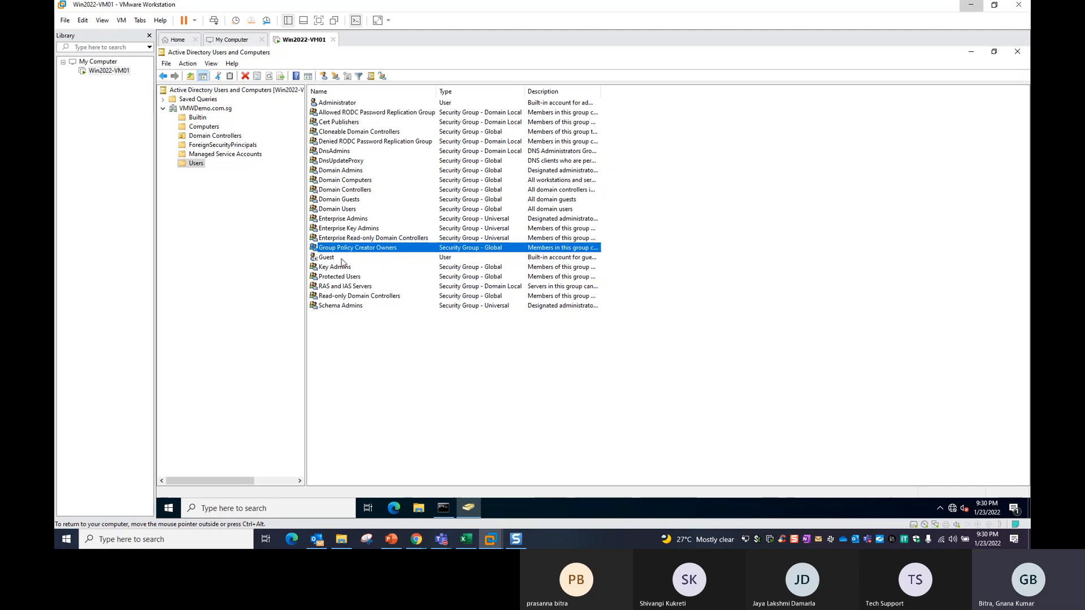
# Review the Guest account's properties and close them without changes.
pyautogui.doubleClick(342, 260)
pyautogui.click(571, 177)
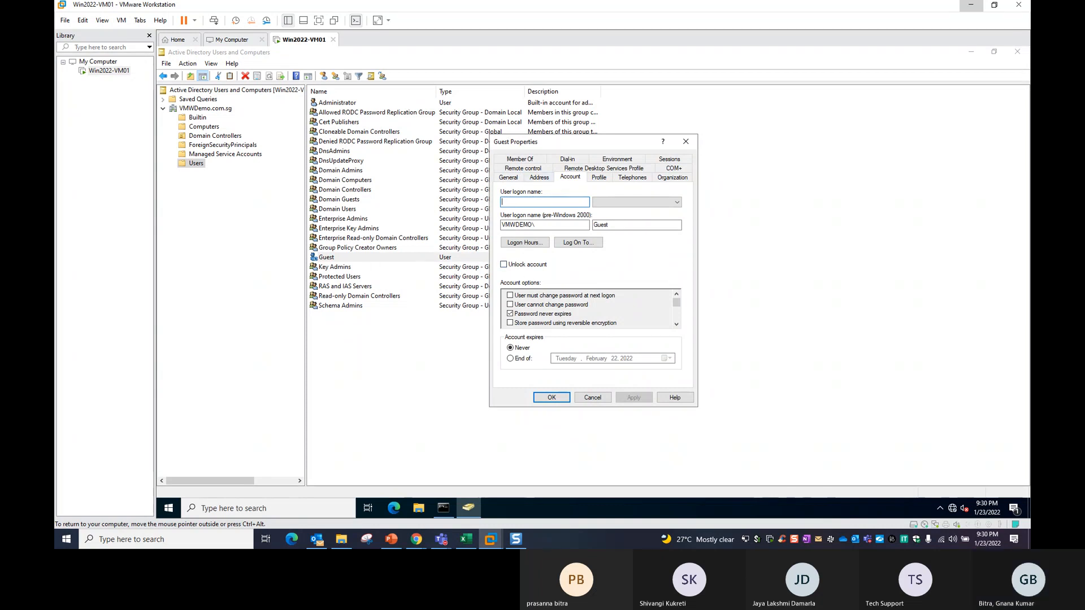
pyautogui.click(600, 402)
# Enable, disable, then re-enable the Guest account, confirming each message.
pyautogui.rightClick(327, 260)
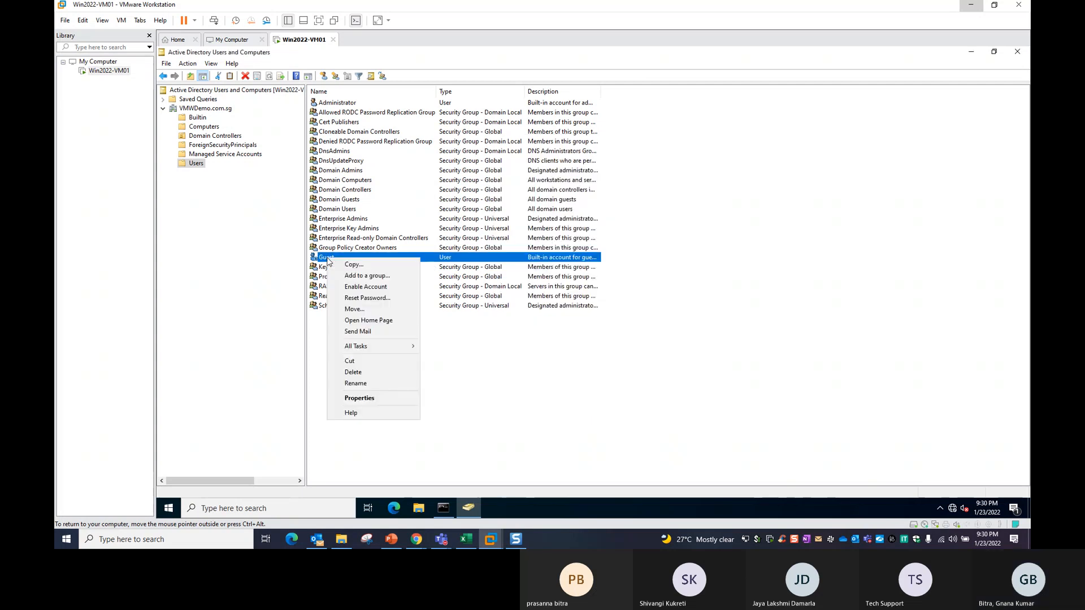
pyautogui.click(378, 291)
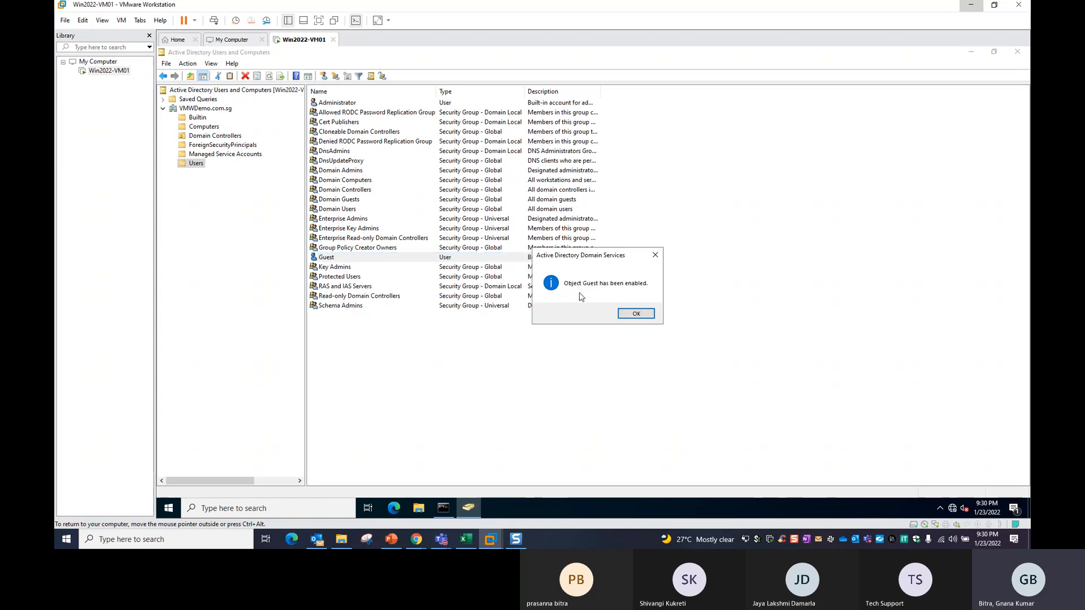
pyautogui.click(636, 314)
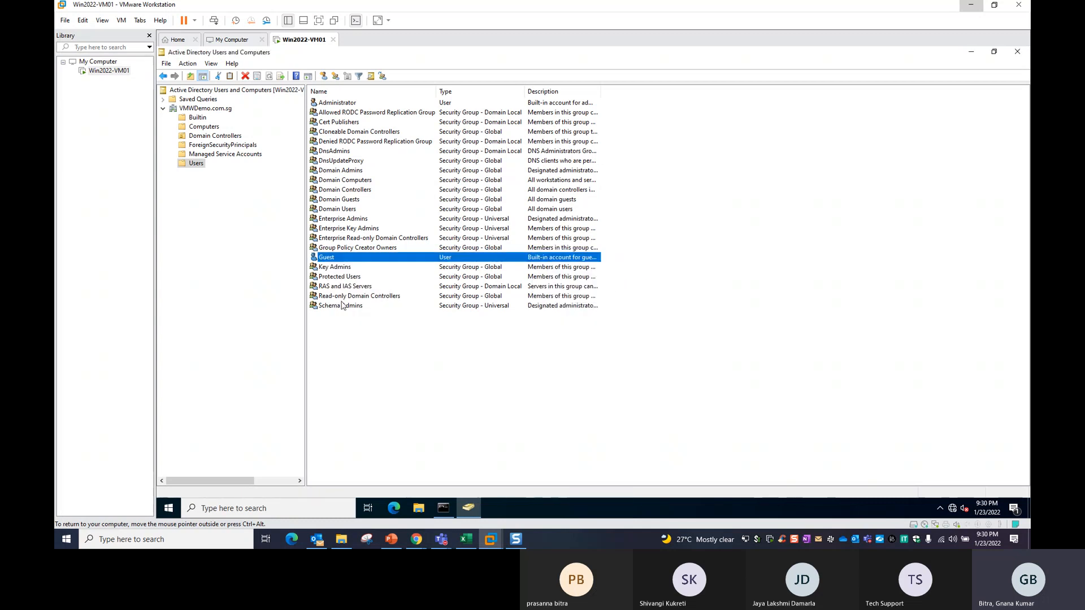
pyautogui.rightClick(332, 259)
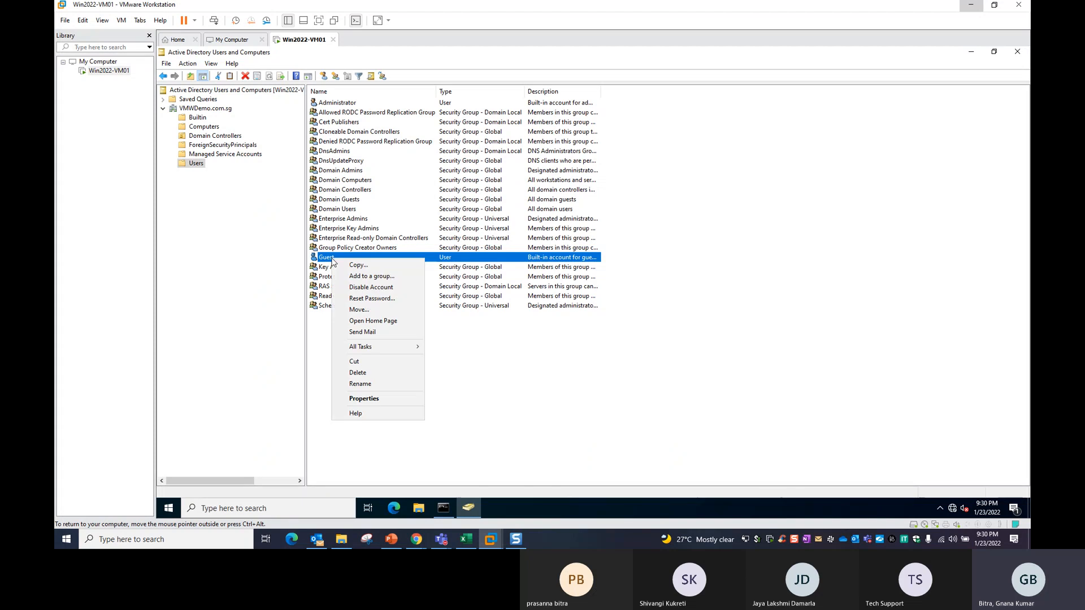
pyautogui.click(365, 289)
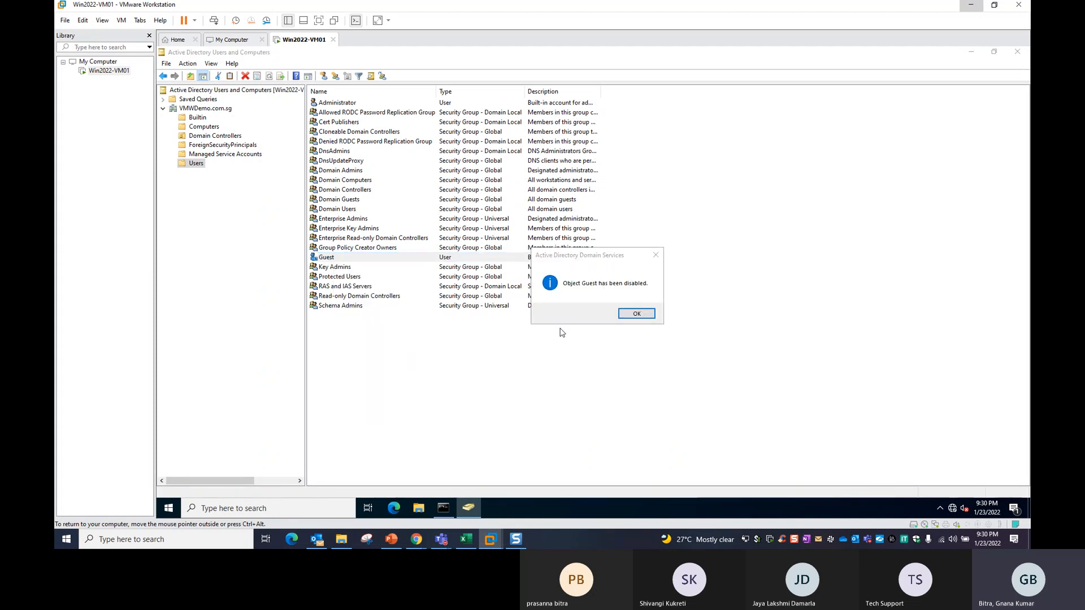
pyautogui.click(631, 312)
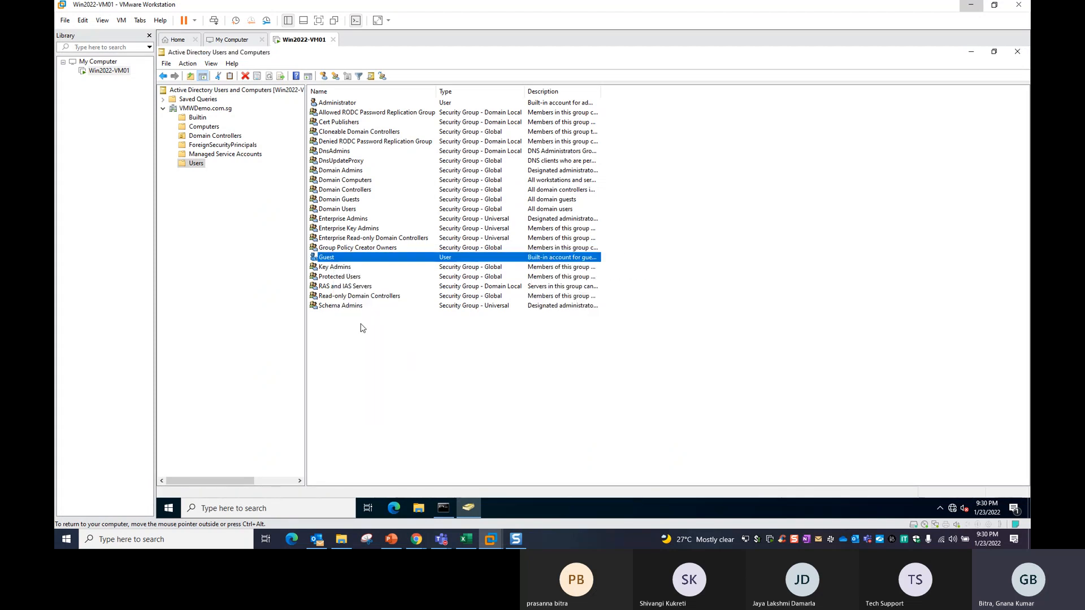
pyautogui.rightClick(329, 261)
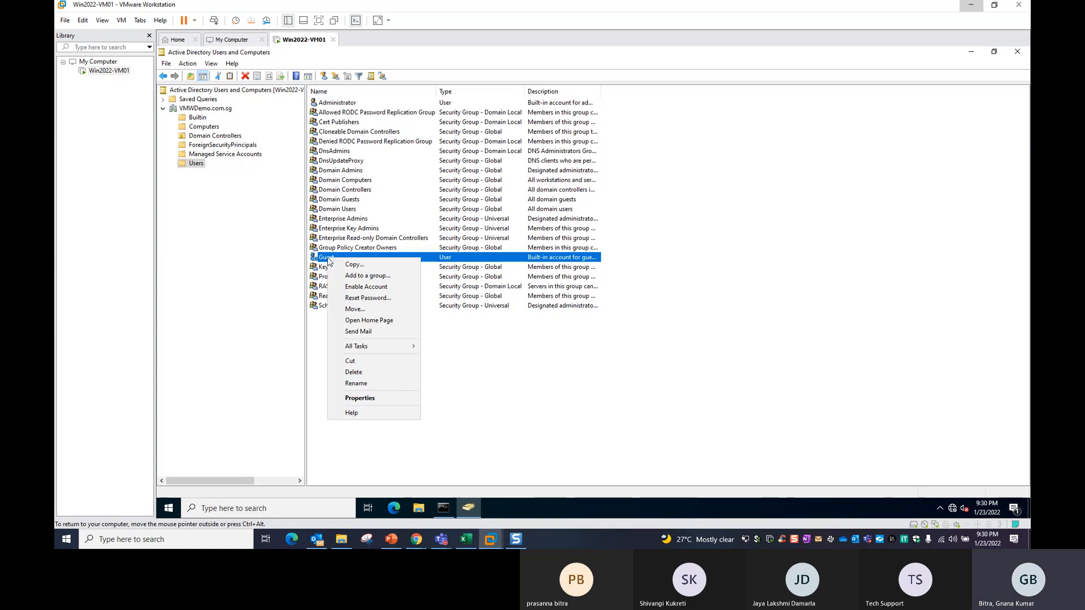
pyautogui.click(365, 288)
pyautogui.click(635, 314)
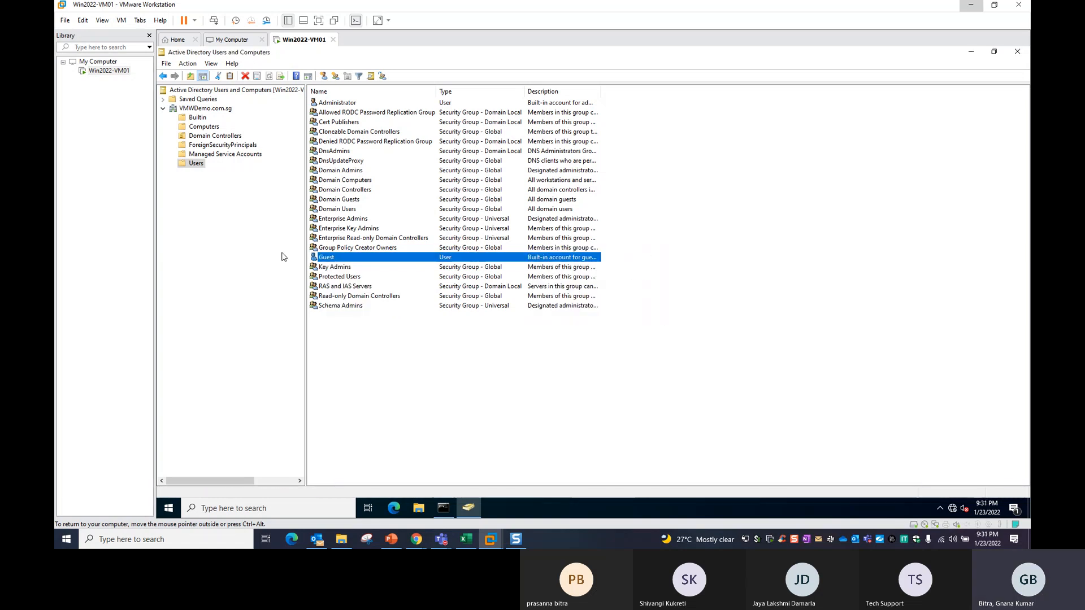
pyautogui.click(347, 380)
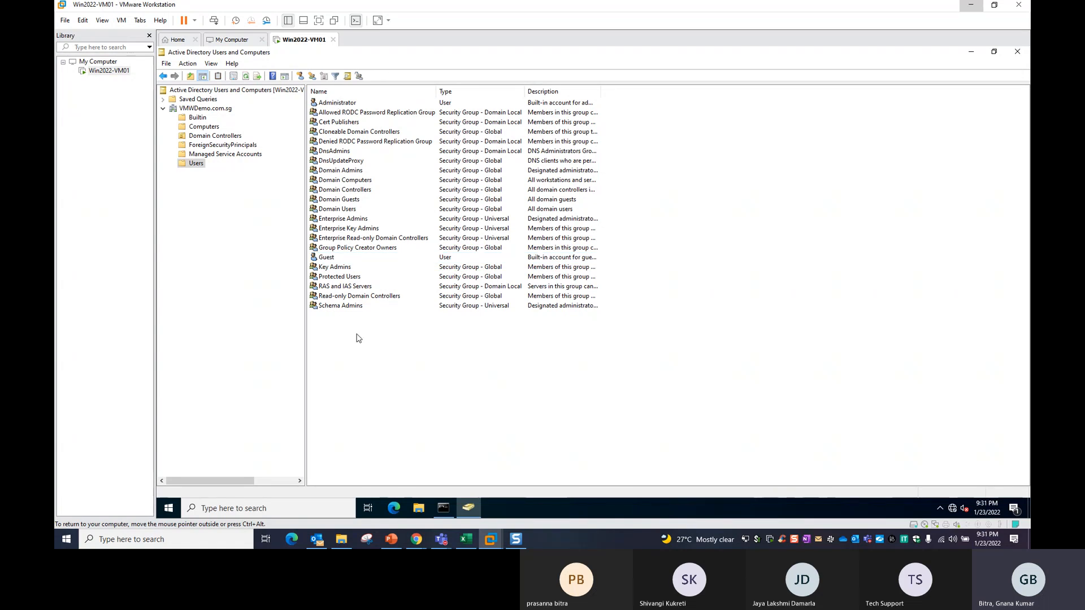
# Start a New User object in the Users container and reposition the wizard.
pyautogui.rightClick(197, 163)
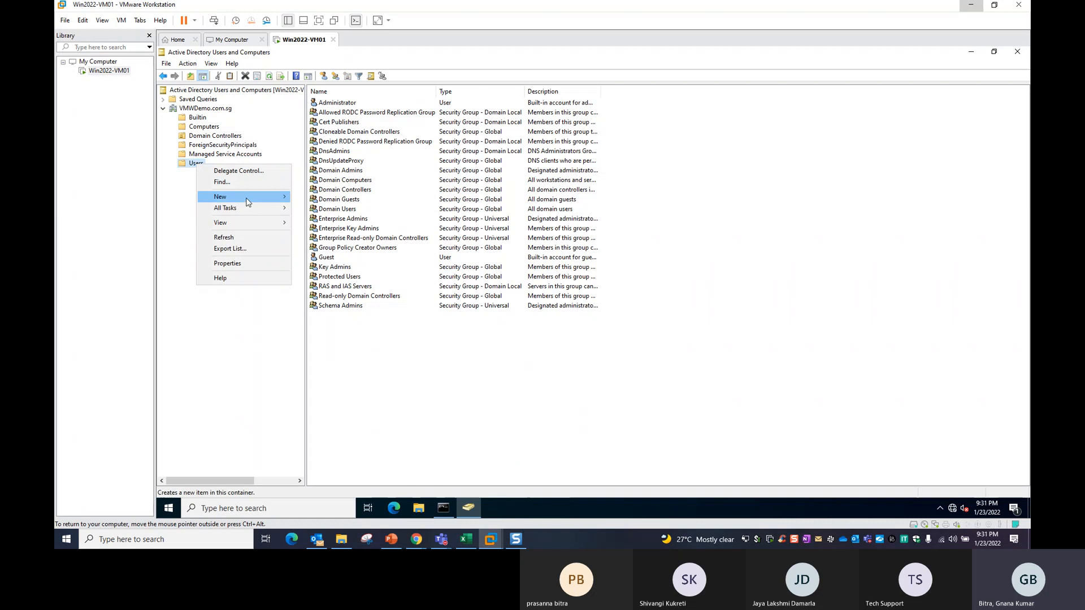
pyautogui.moveTo(248, 197)
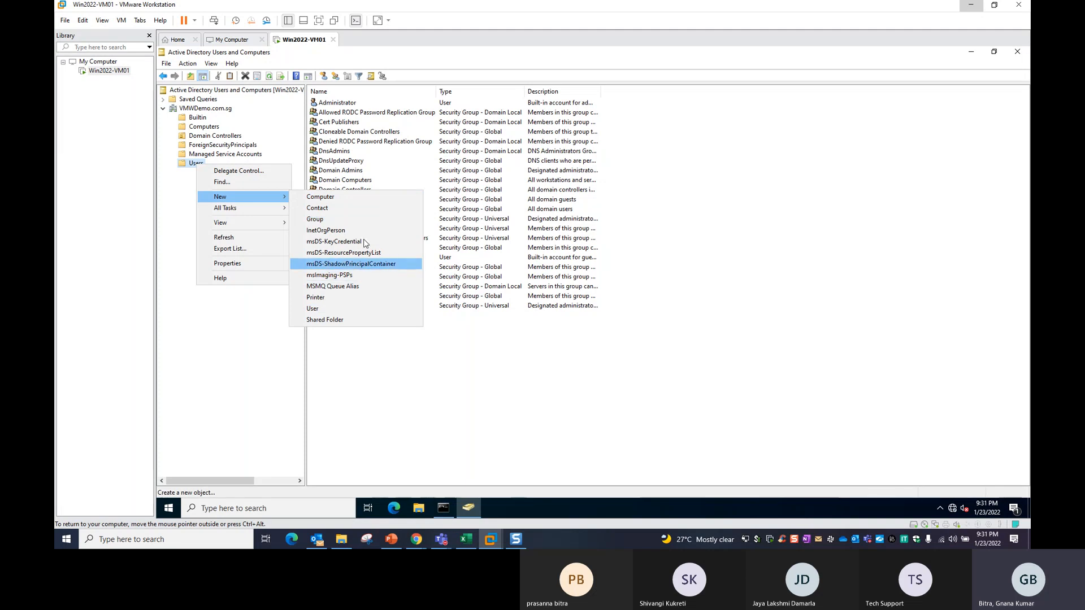
pyautogui.click(332, 314)
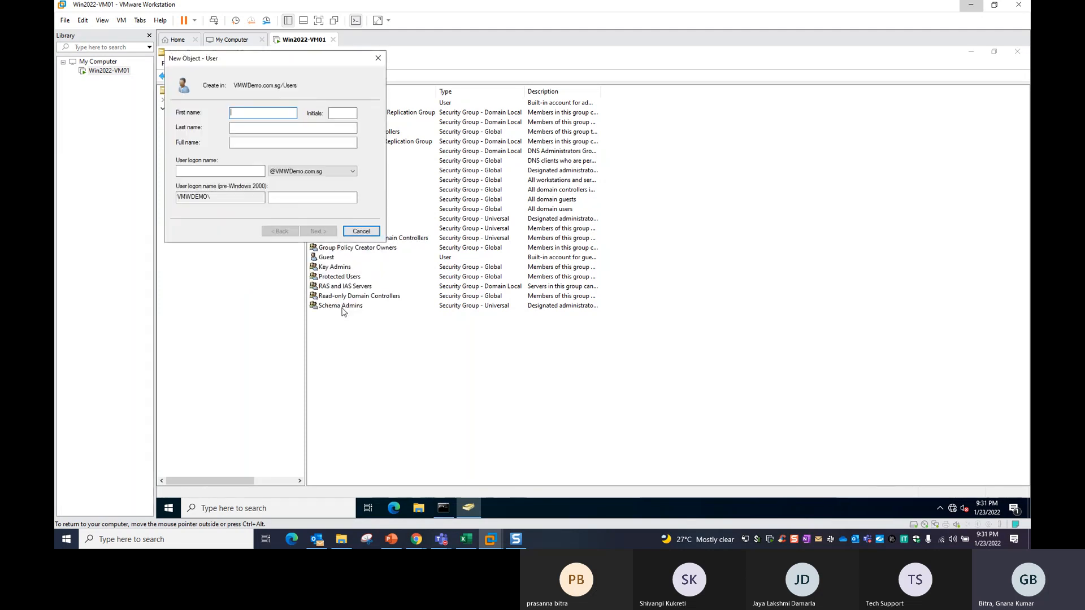
pyautogui.moveTo(310, 68); pyautogui.dragTo(551, 183)
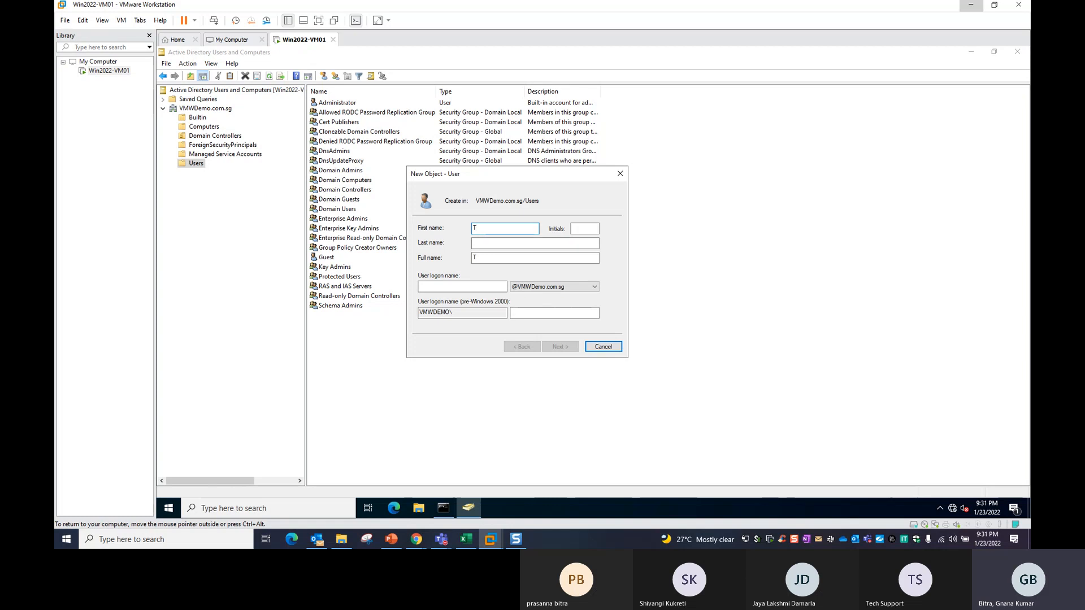
# Enter first name User01 and logon name user01, then advance to the password page.
pyautogui.press('BackSpace')
pyautogui.write('User01')
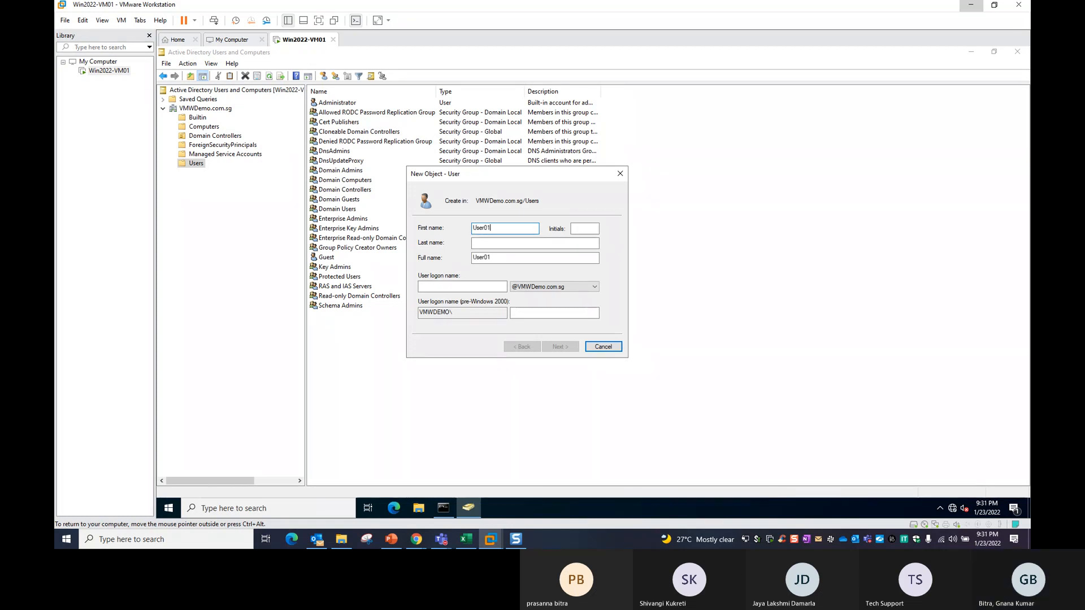
pyautogui.press('Tab')
pyautogui.press('Tab')
pyautogui.press('Tab')
pyautogui.press('Tab')
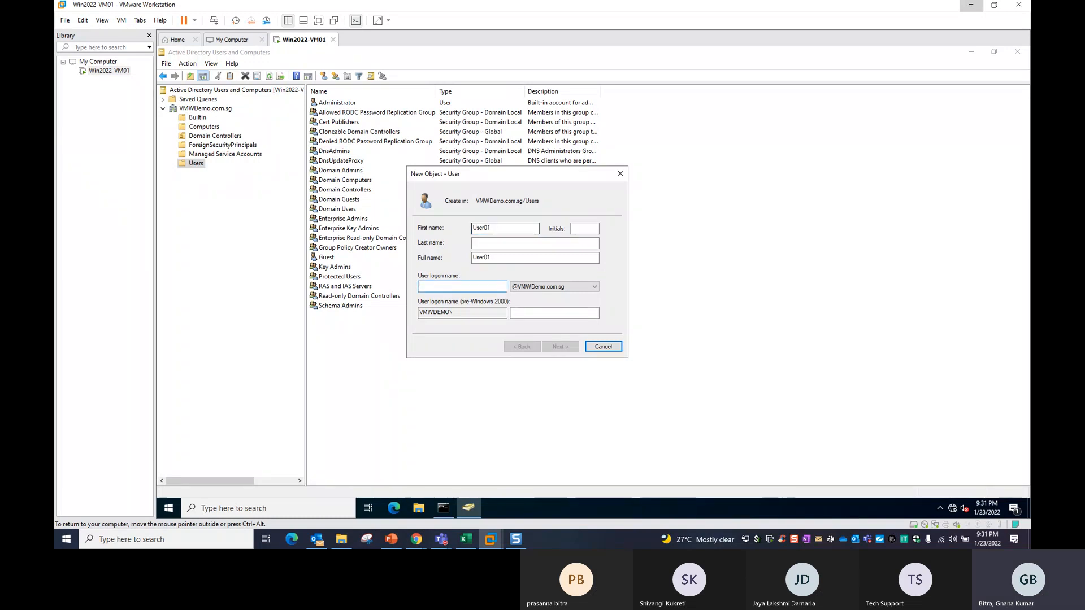
pyautogui.write('user')
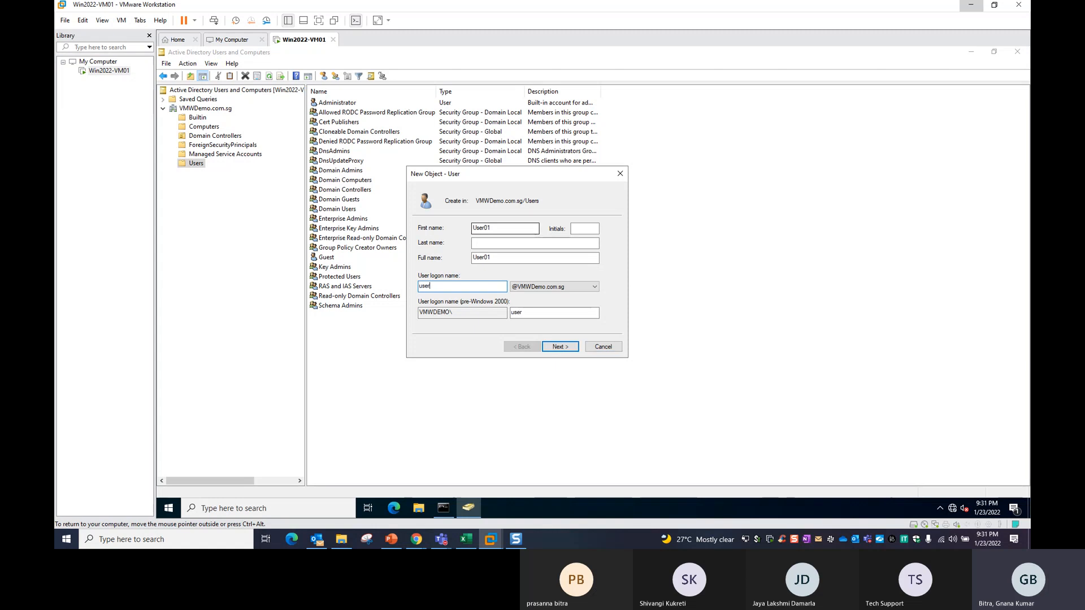
pyautogui.write('01')
pyautogui.click(561, 347)
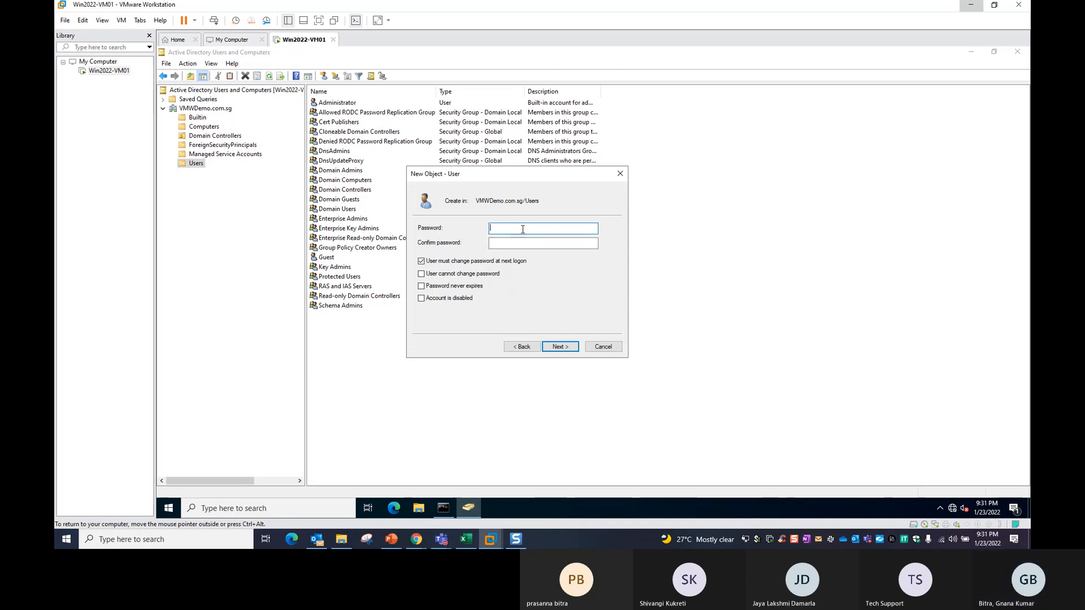
# Enter and confirm User01's password, with no forced change at next logon and no expiry.
pyautogui.press('capslock')
pyautogui.press('capslock')
pyautogui.write('••••••••')
pyautogui.press('Tab')
pyautogui.write('••••')
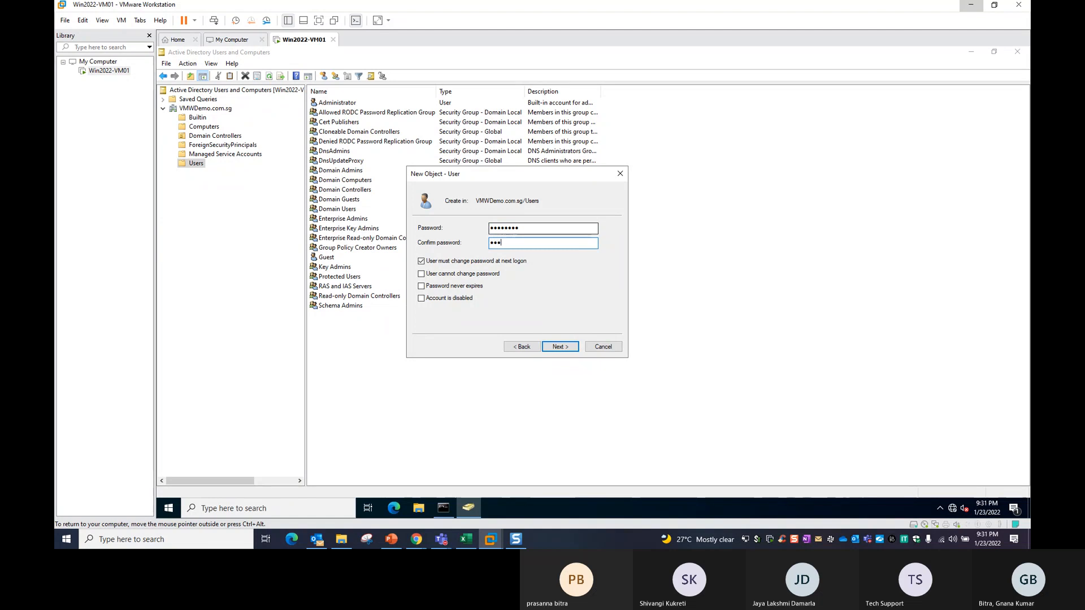
pyautogui.write('•••')
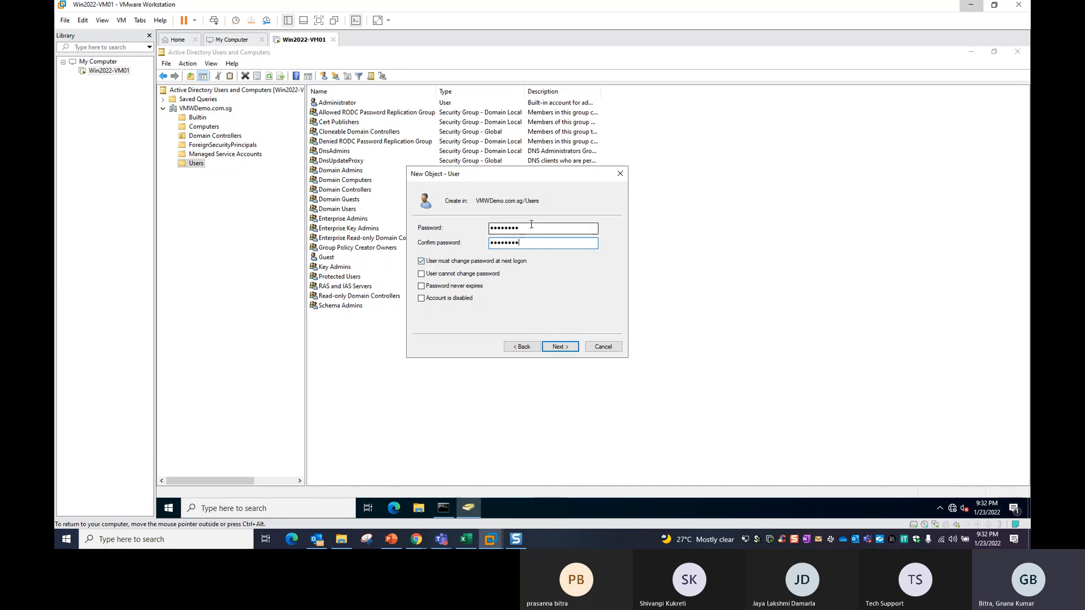
pyautogui.click(517, 263)
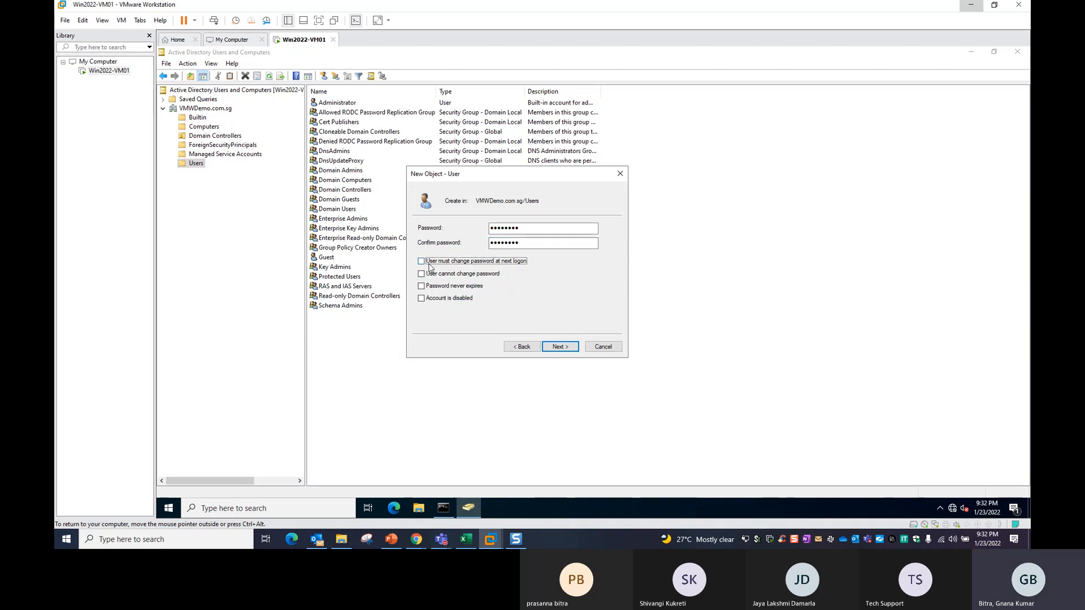
pyautogui.click(444, 287)
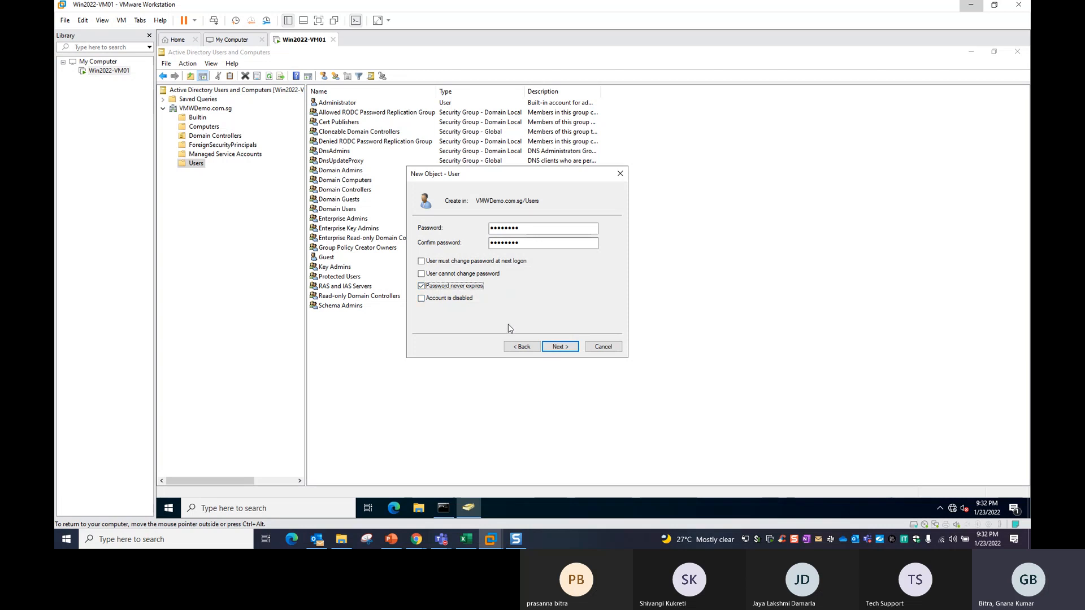
# Step through the wizard's summary and finish creating the User01 account.
pyautogui.click(567, 346)
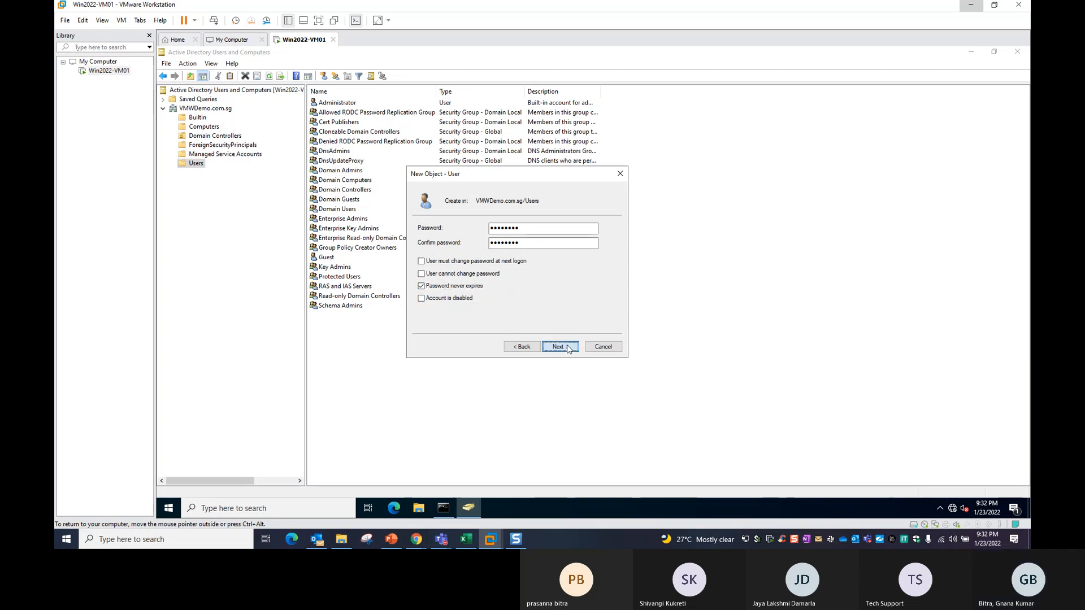
pyautogui.click(567, 346)
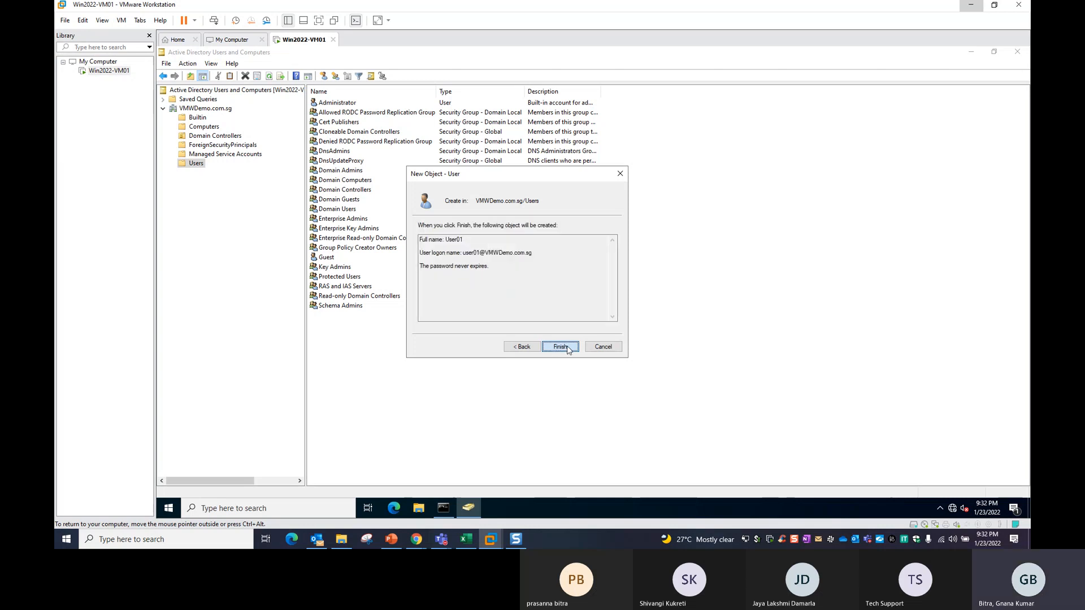
pyautogui.click(567, 346)
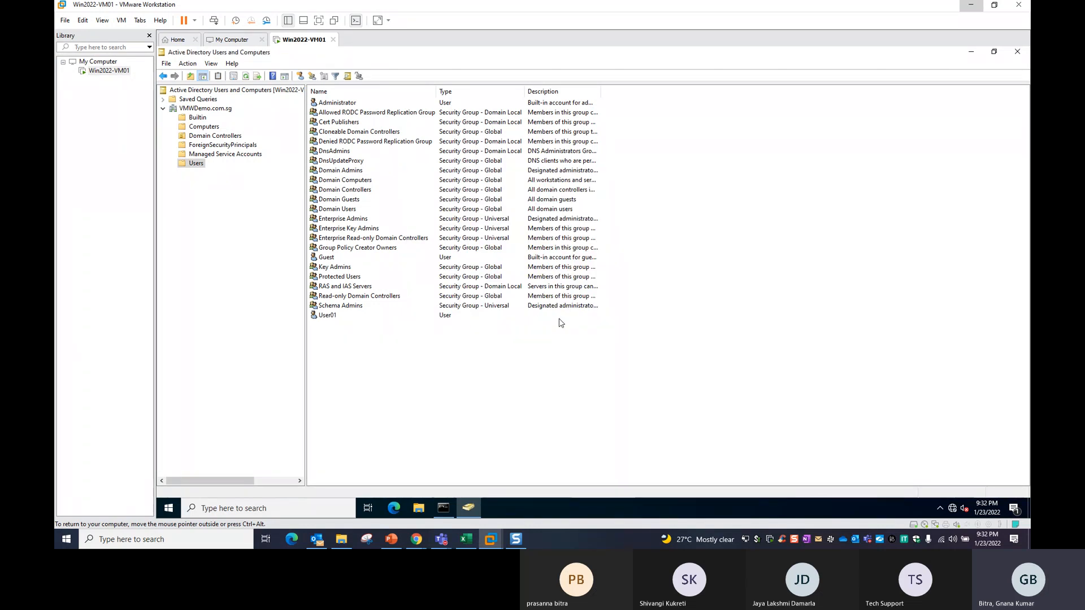
pyautogui.doubleClick(333, 315)
# Enter 'Testing' as User01's description and save it with OK.
pyautogui.click(574, 267)
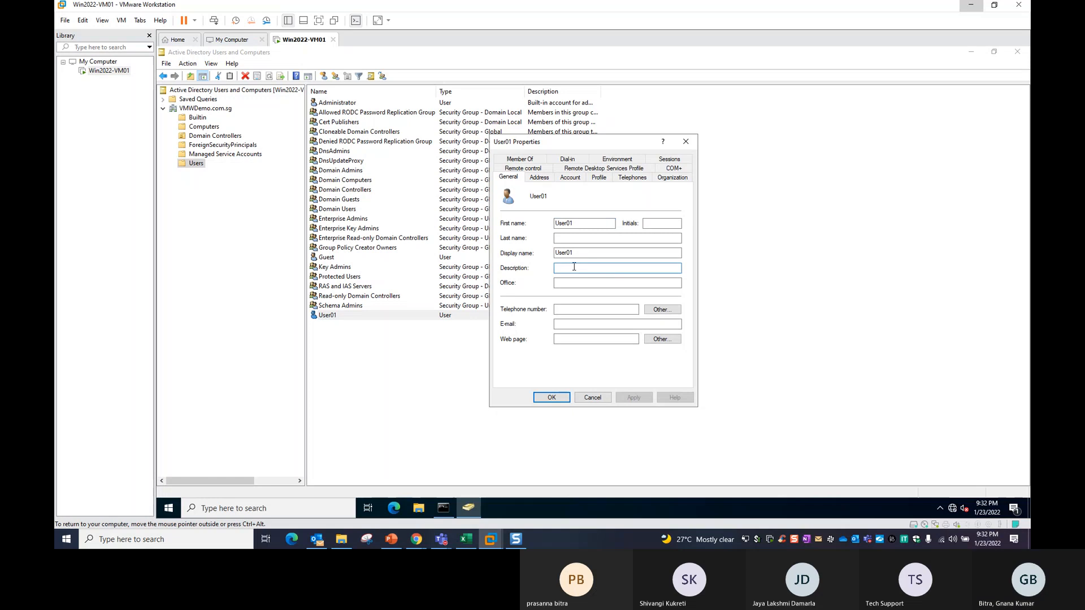
pyautogui.write('Testing')
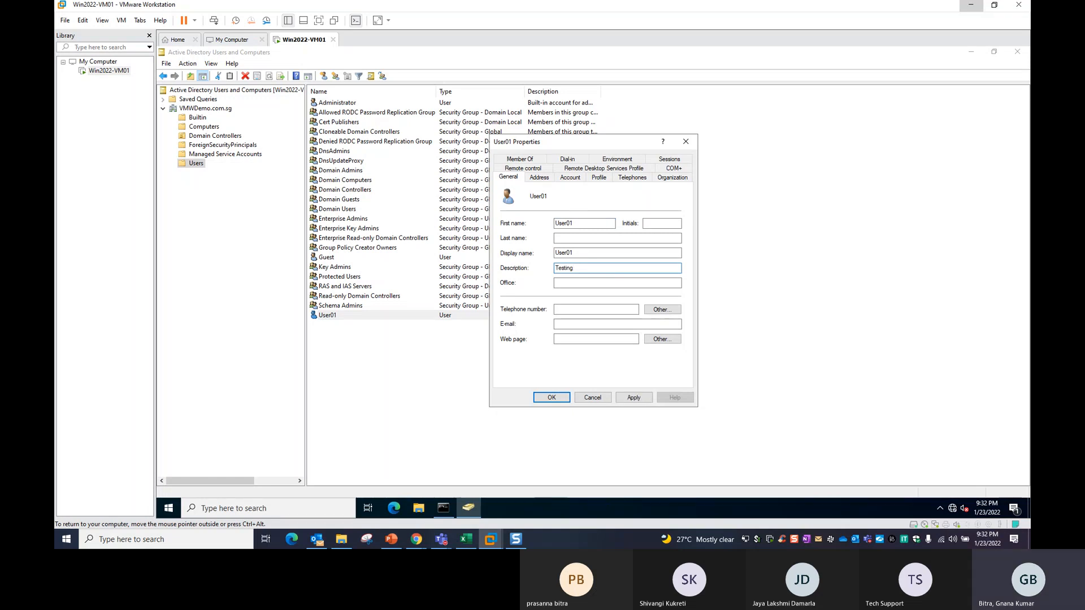
pyautogui.click(556, 397)
pyautogui.click(542, 331)
pyautogui.click(540, 314)
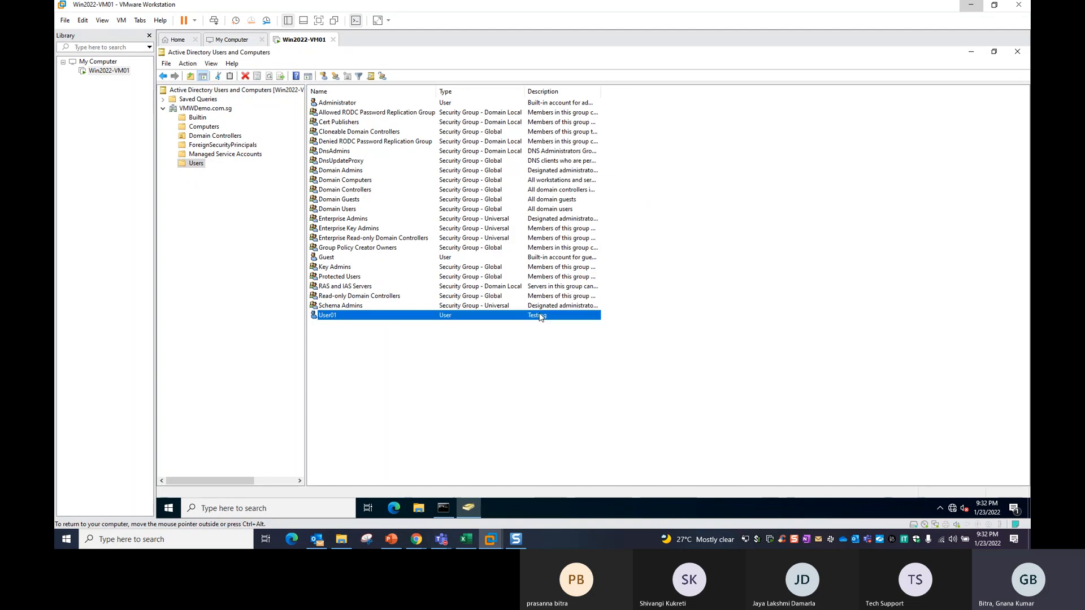
pyautogui.click(557, 375)
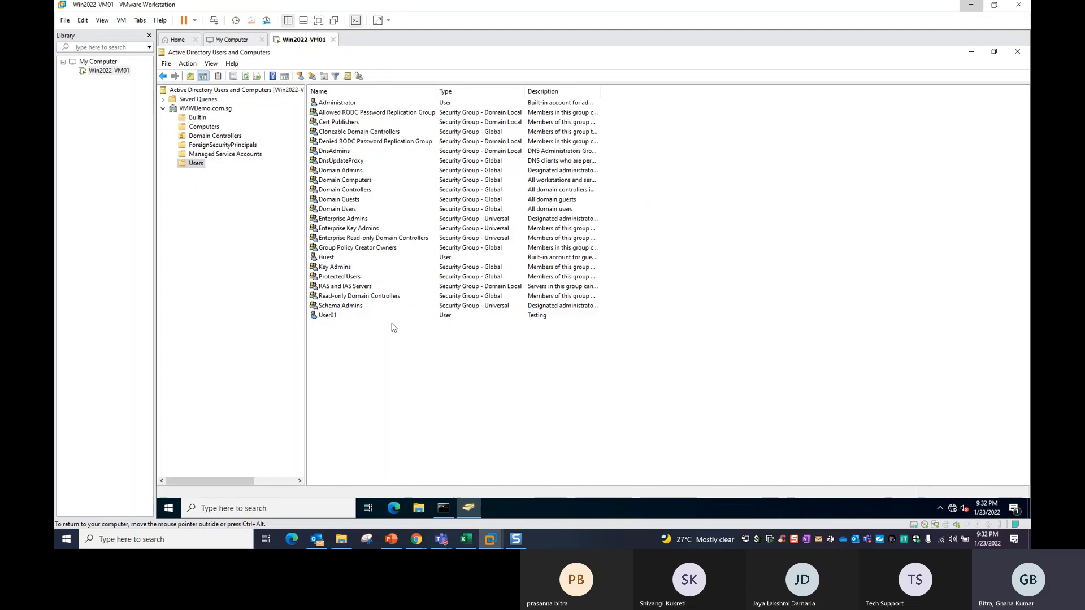
# Move the administrator command prompt aside and open its Properties at the Font settings.
pyautogui.click(443, 508)
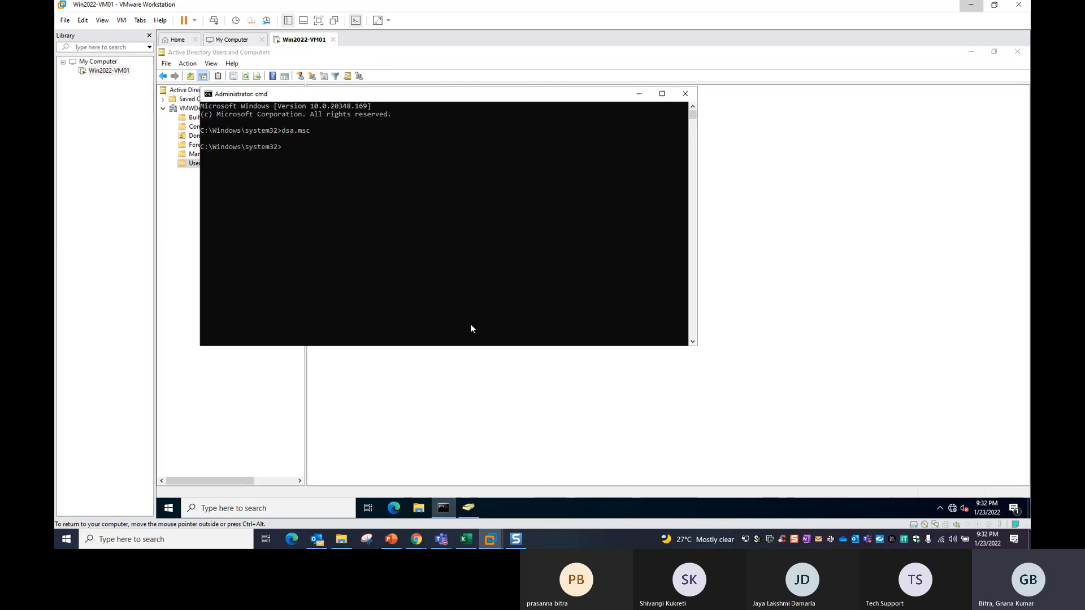
pyautogui.moveTo(421, 96); pyautogui.dragTo(566, 167)
pyautogui.click(551, 306)
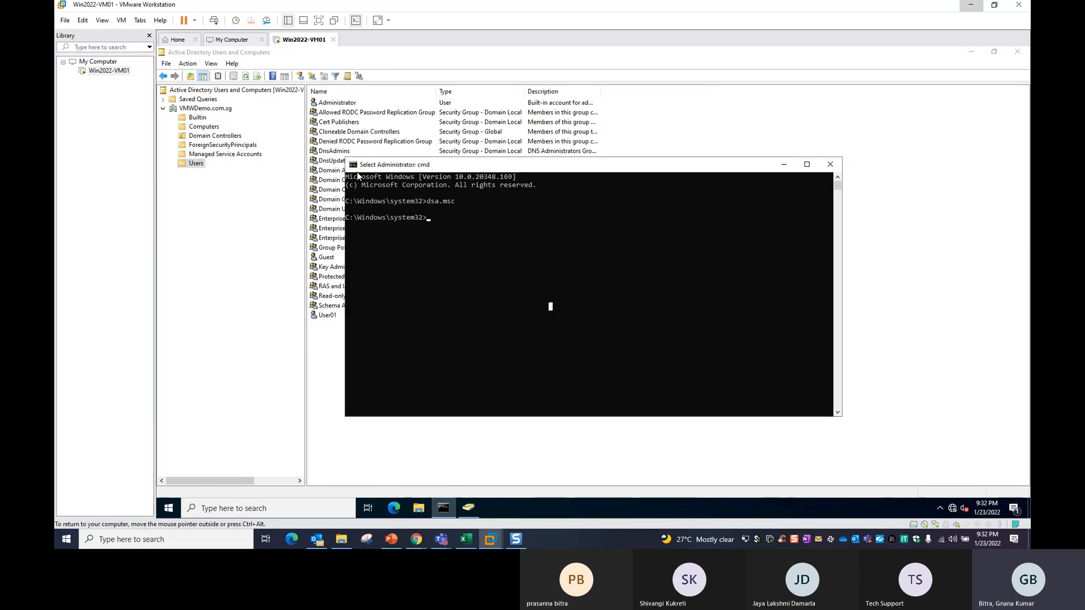
pyautogui.click(352, 168)
pyautogui.click(388, 273)
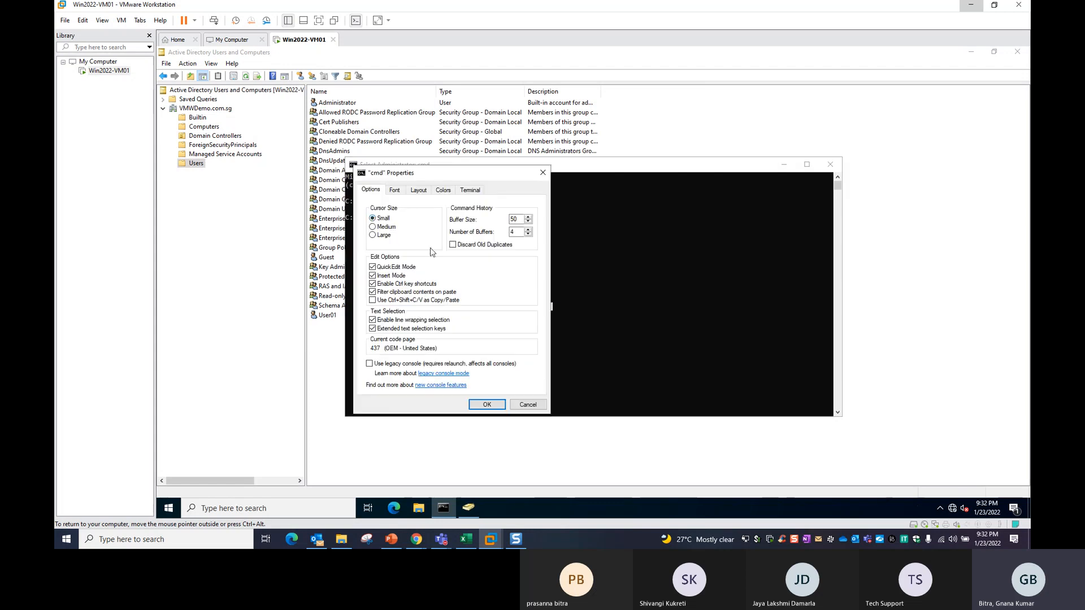
pyautogui.click(394, 191)
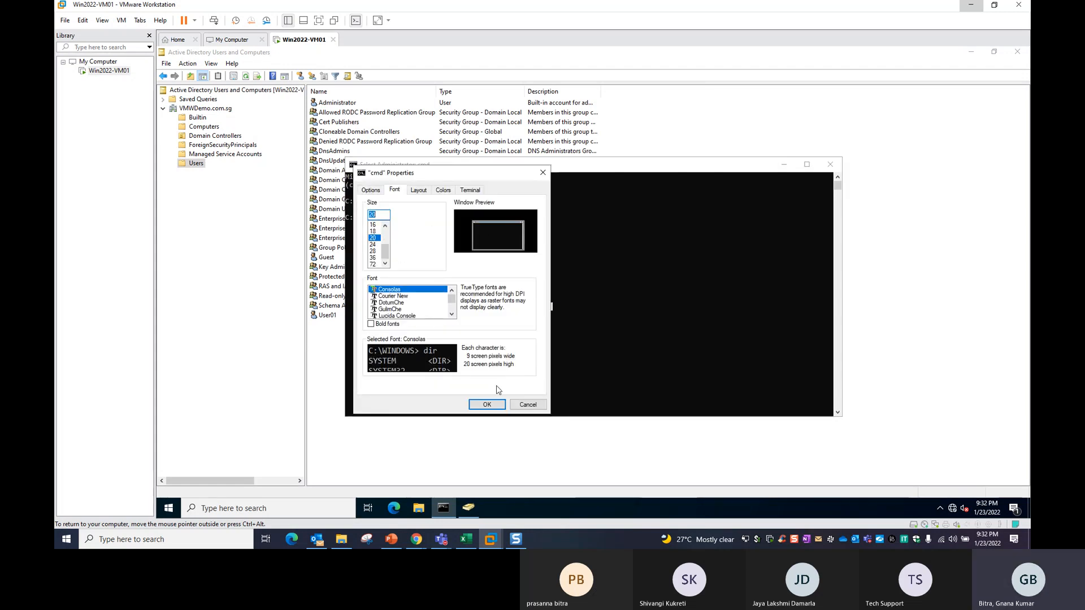
# Apply font size 20, then run whoami to confirm the domain administrator account.
pyautogui.press('Return')
pyautogui.write('who')
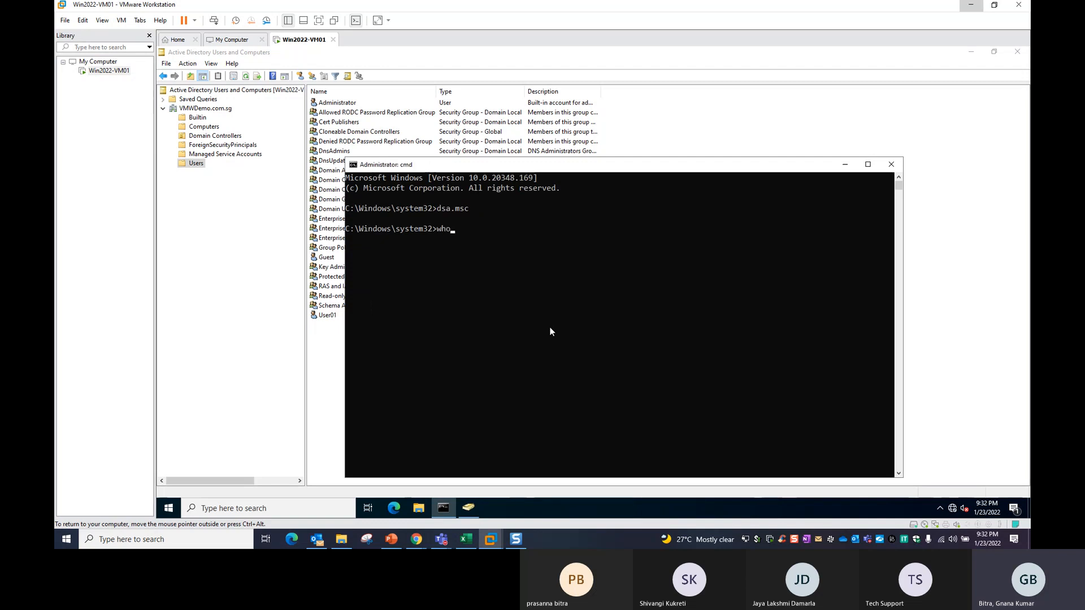
pyautogui.write('ami')
pyautogui.press('Return')
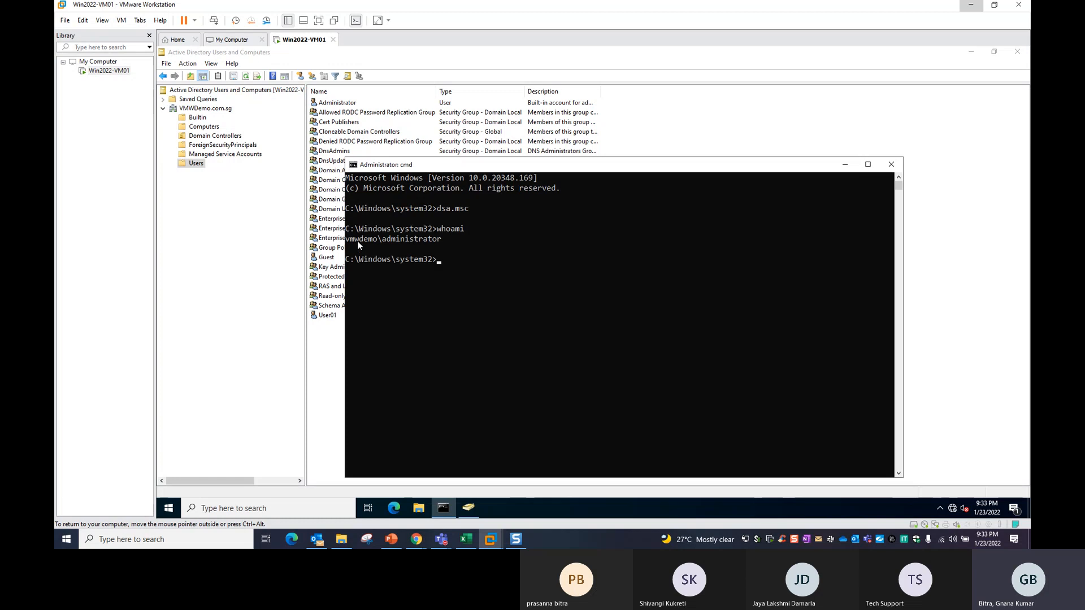
pyautogui.moveTo(349, 239); pyautogui.dragTo(446, 239)
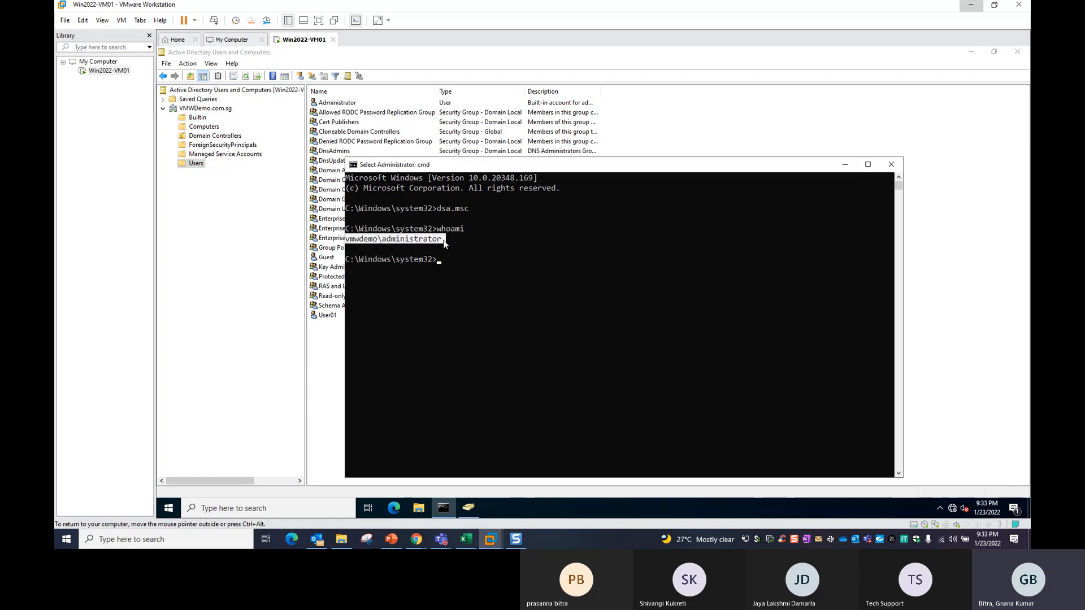
# Open and close the Start menu and reposition the command prompt, then return to the Users list.
pyautogui.click(175, 512)
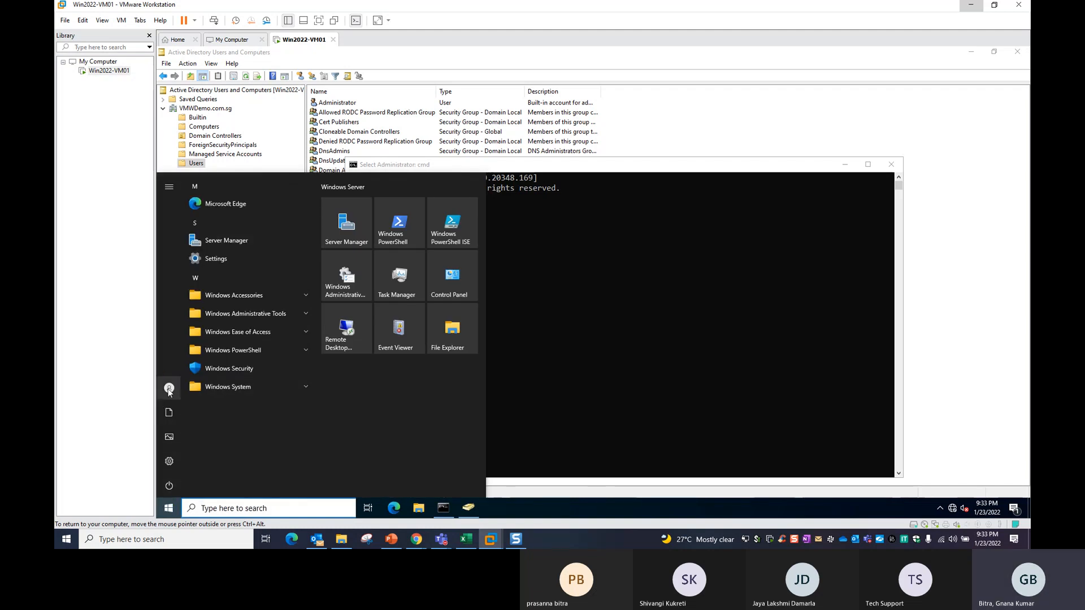
pyautogui.moveTo(170, 389)
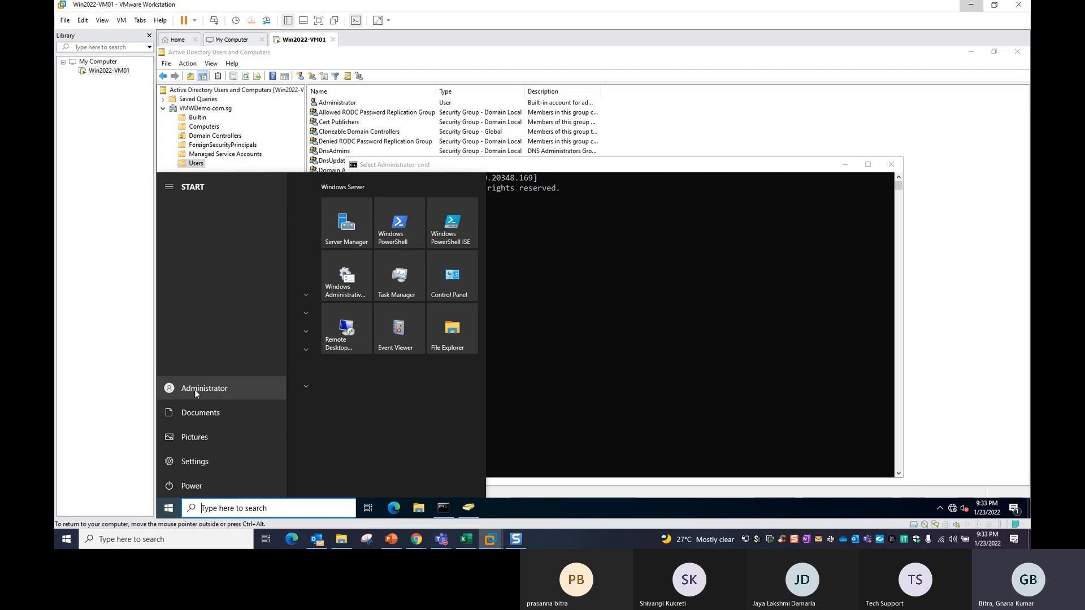
pyautogui.click(568, 327)
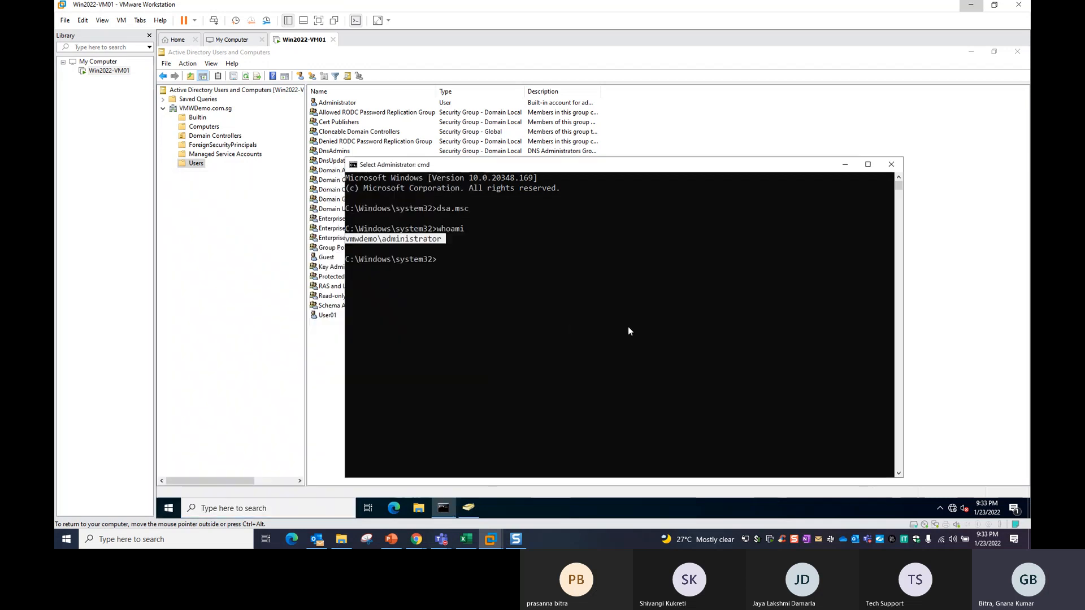
pyautogui.click(480, 288)
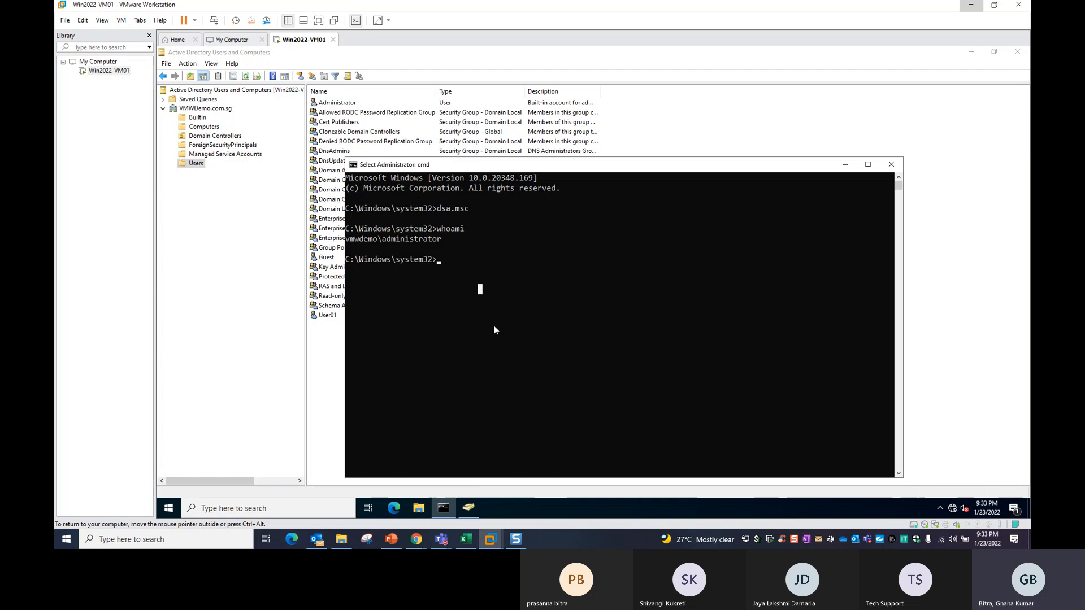
pyautogui.moveTo(499, 168); pyautogui.dragTo(620, 114)
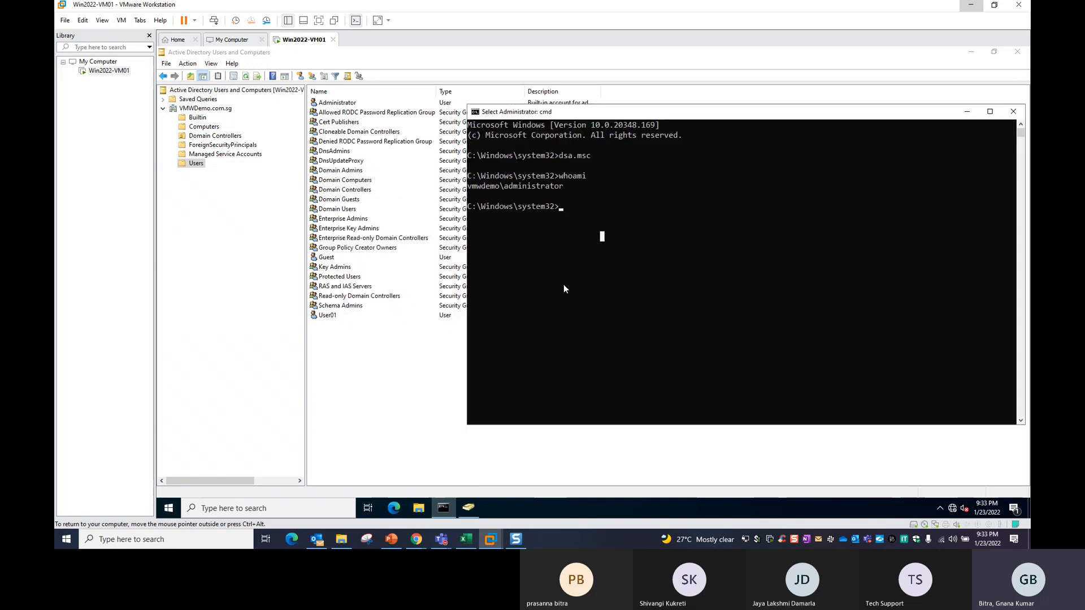
pyautogui.click(326, 316)
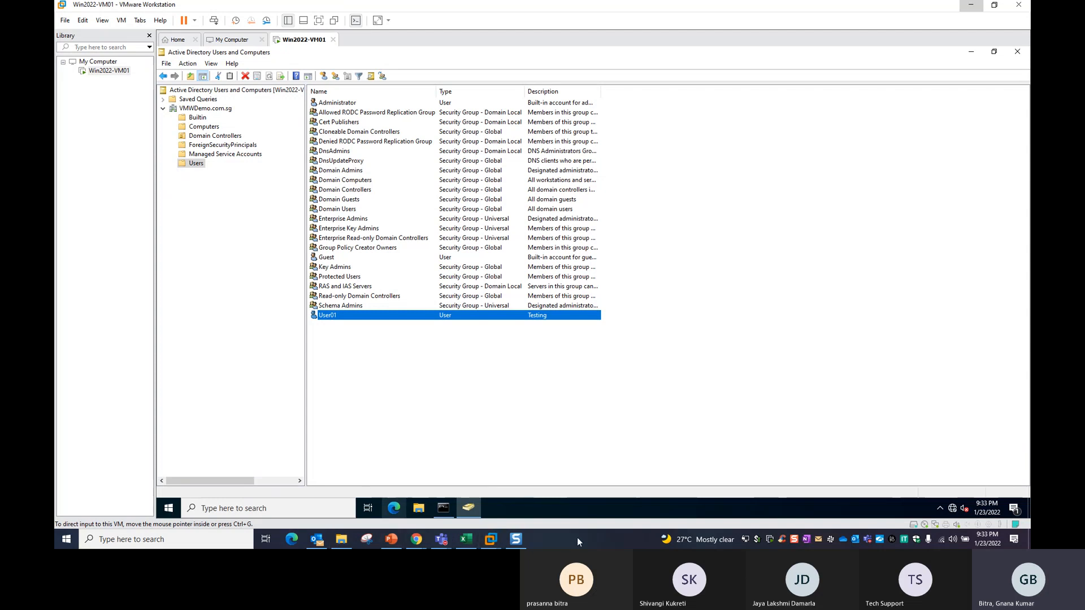
# Launch Remote Desktop Connection to 192.168.218.128 and choose to sign in with a different account.
pyautogui.press('super+r')
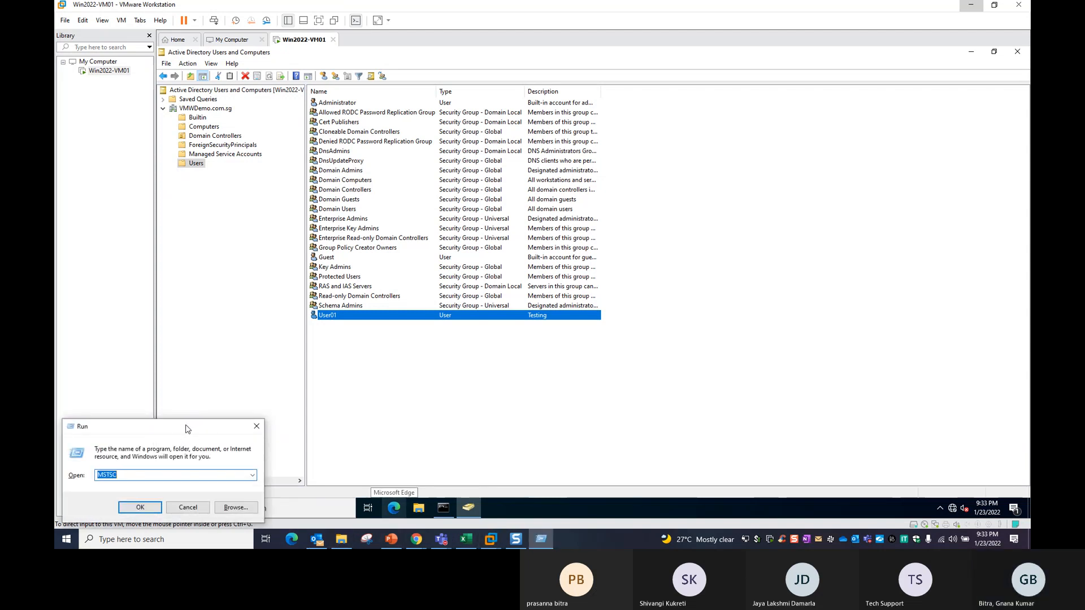
pyautogui.moveTo(187, 428); pyautogui.dragTo(625, 240)
pyautogui.click(580, 319)
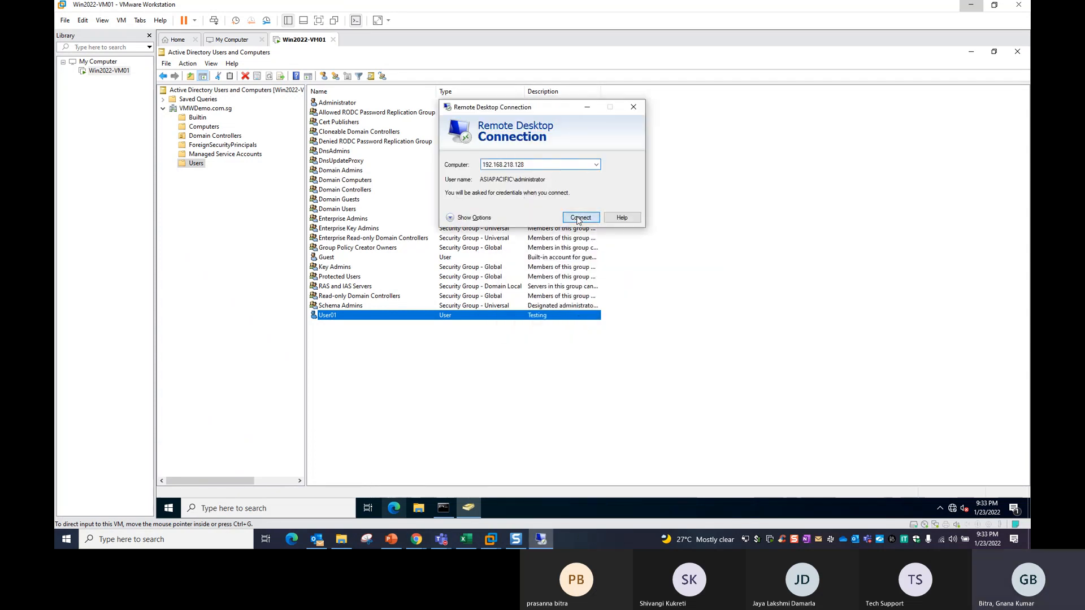
pyautogui.click(578, 219)
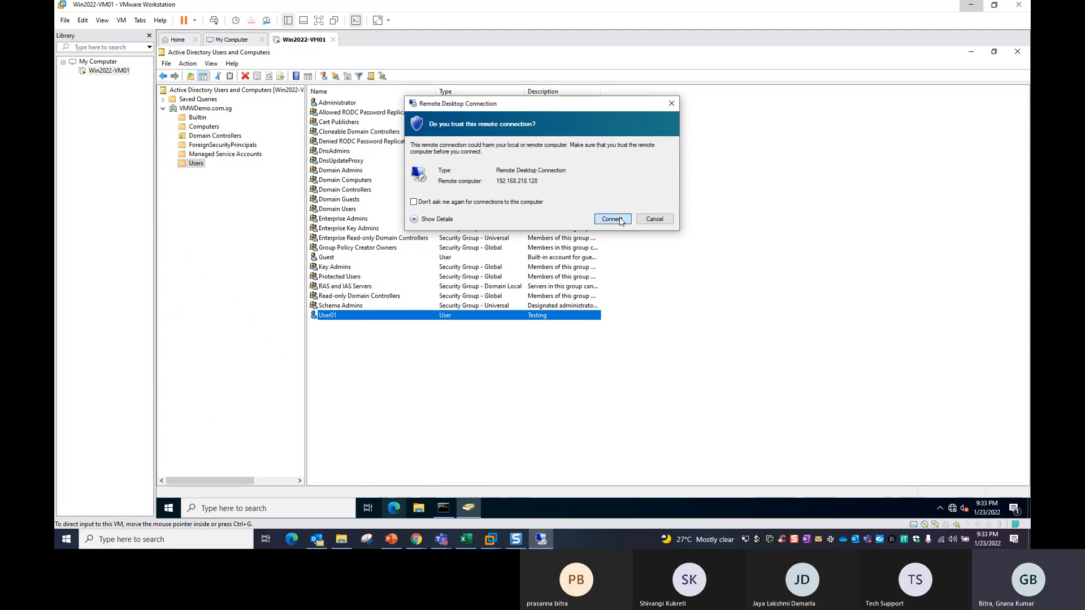
pyautogui.click(613, 219)
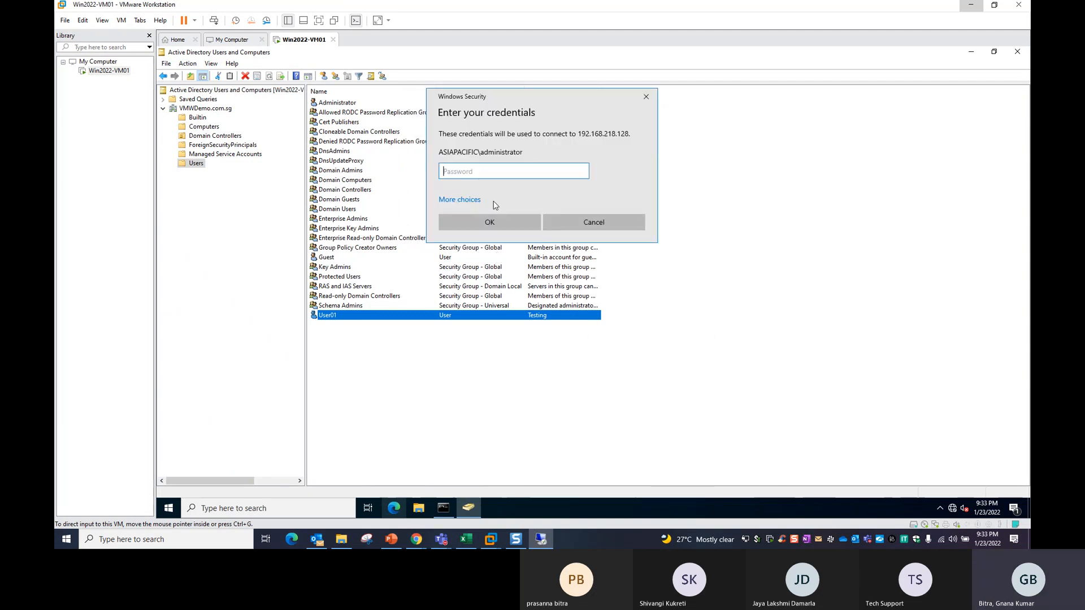
pyautogui.click(460, 200)
pyautogui.click(495, 253)
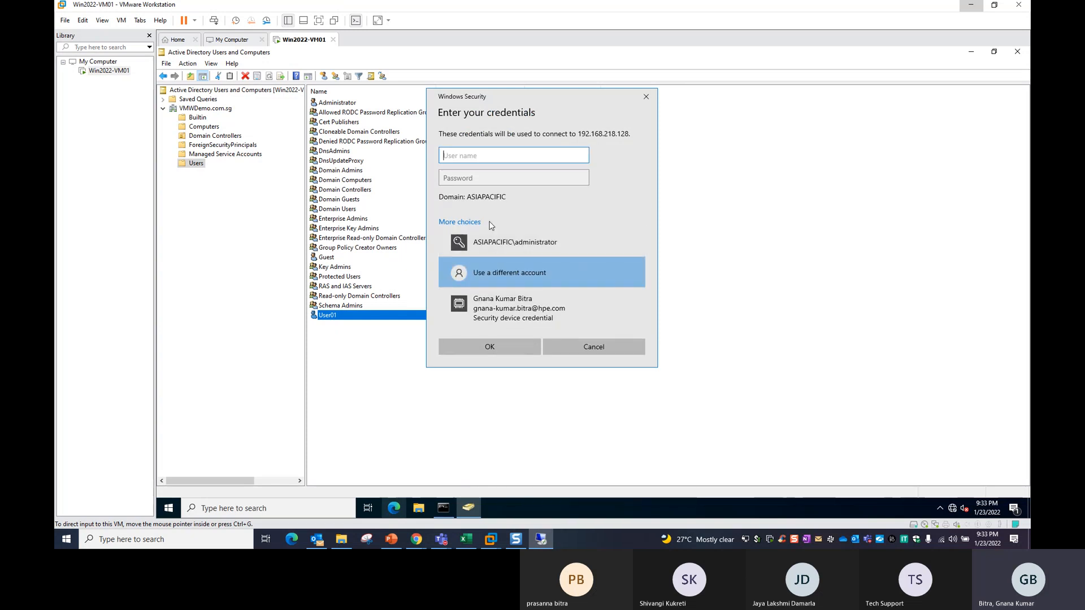
# Submit the credentials for vmwdemo\user01 with the account password.
pyautogui.write('vmwdemo\\user01')
pyautogui.press('Tab')
pyautogui.write('••••••')
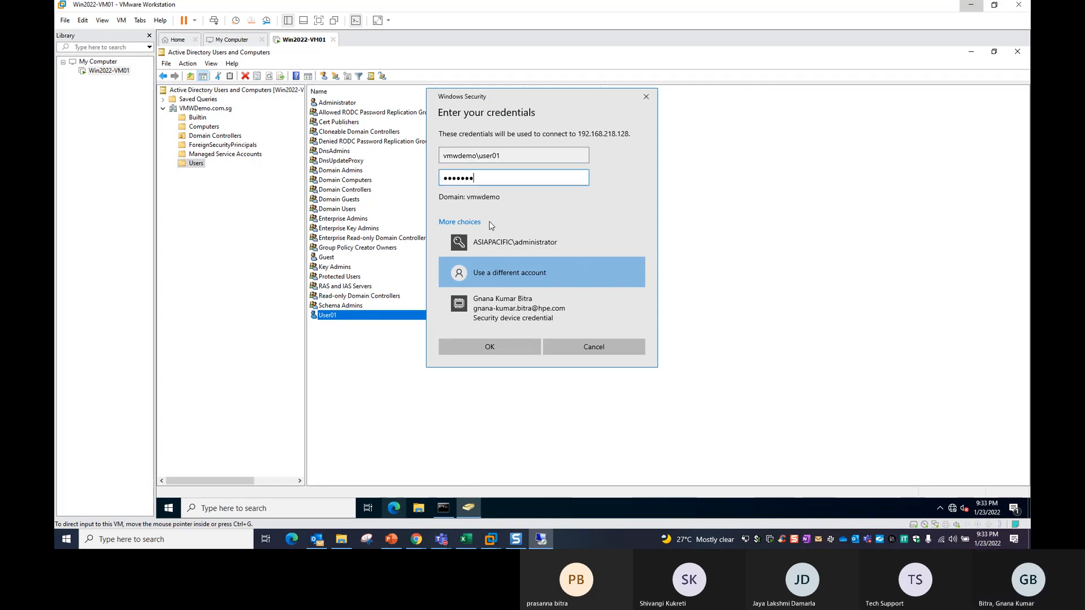
pyautogui.write('••')
pyautogui.press('Return')
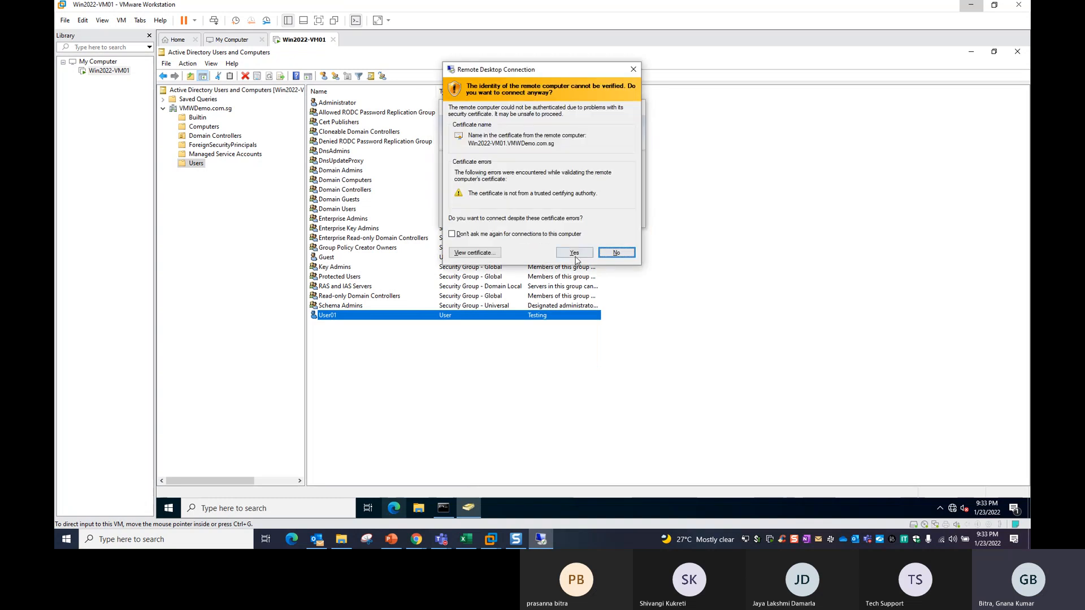
# Accept the certificate, dismiss the access-denied error, and close the Remote Desktop window.
pyautogui.click(574, 253)
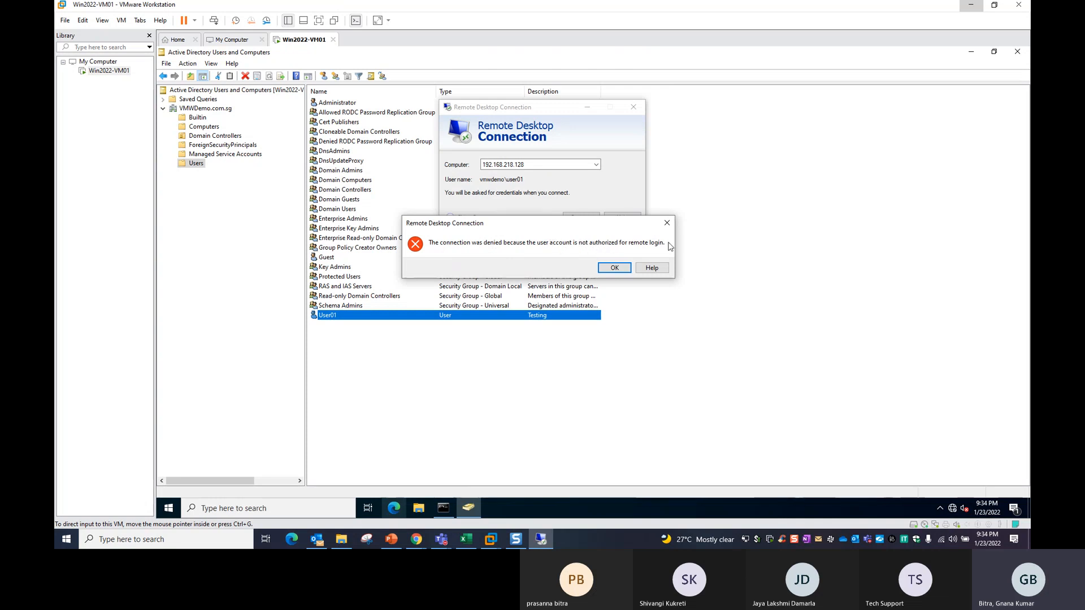
pyautogui.click(667, 223)
pyautogui.click(634, 108)
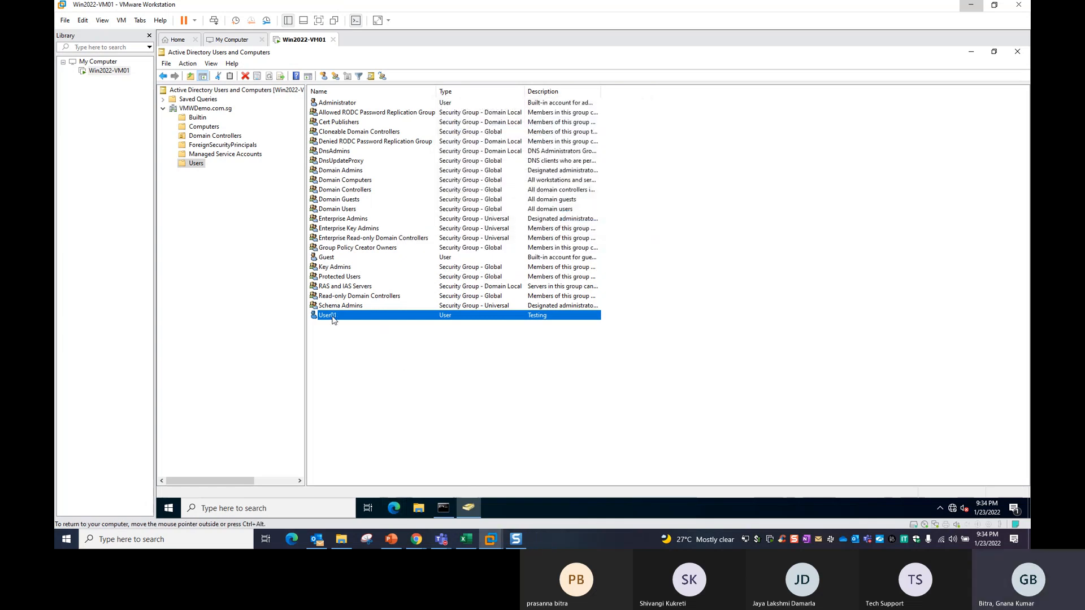
# Review User01's group memberships (only Domain Users), then widen the Users list Name column.
pyautogui.doubleClick(350, 317)
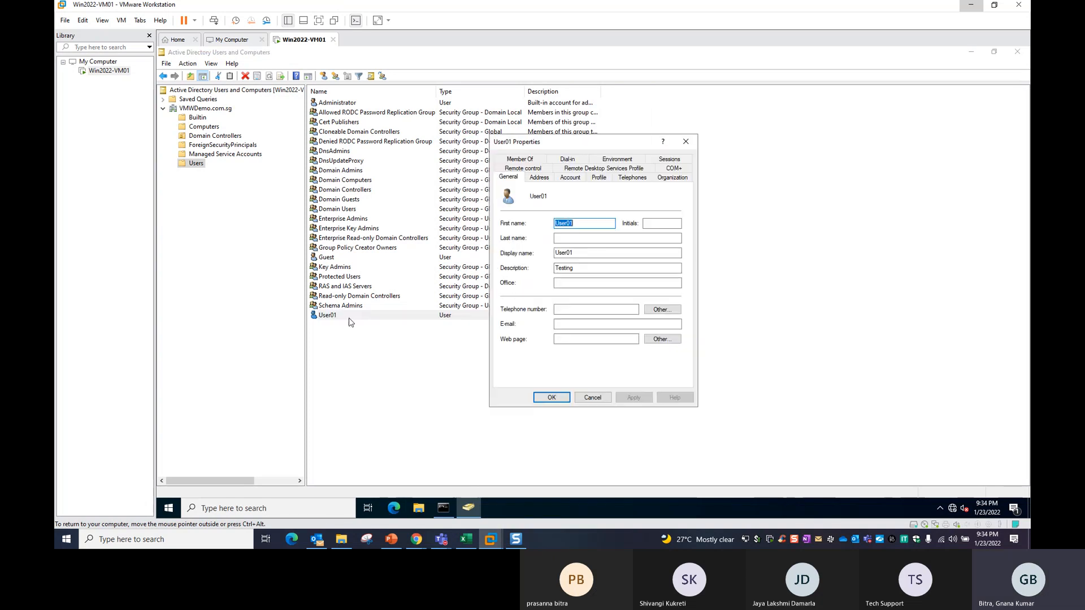
pyautogui.click(529, 164)
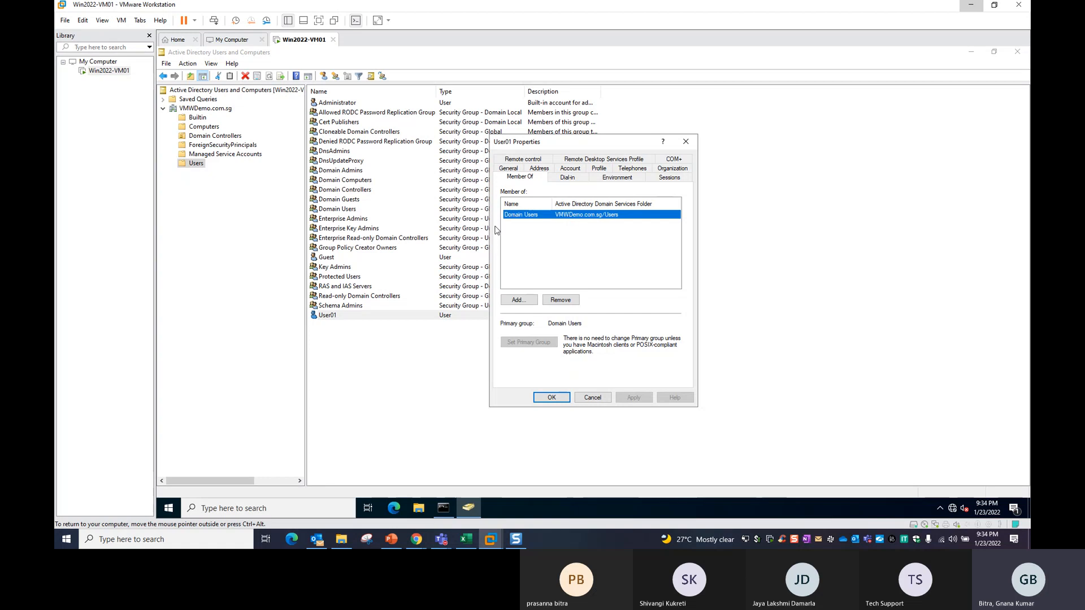
pyautogui.click(516, 301)
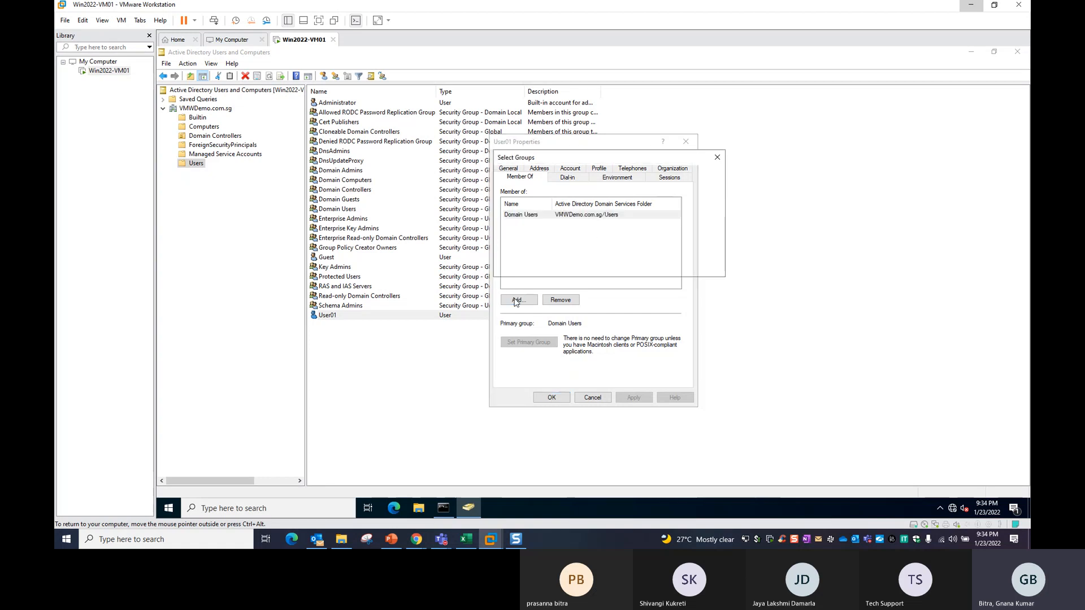
pyautogui.click(591, 397)
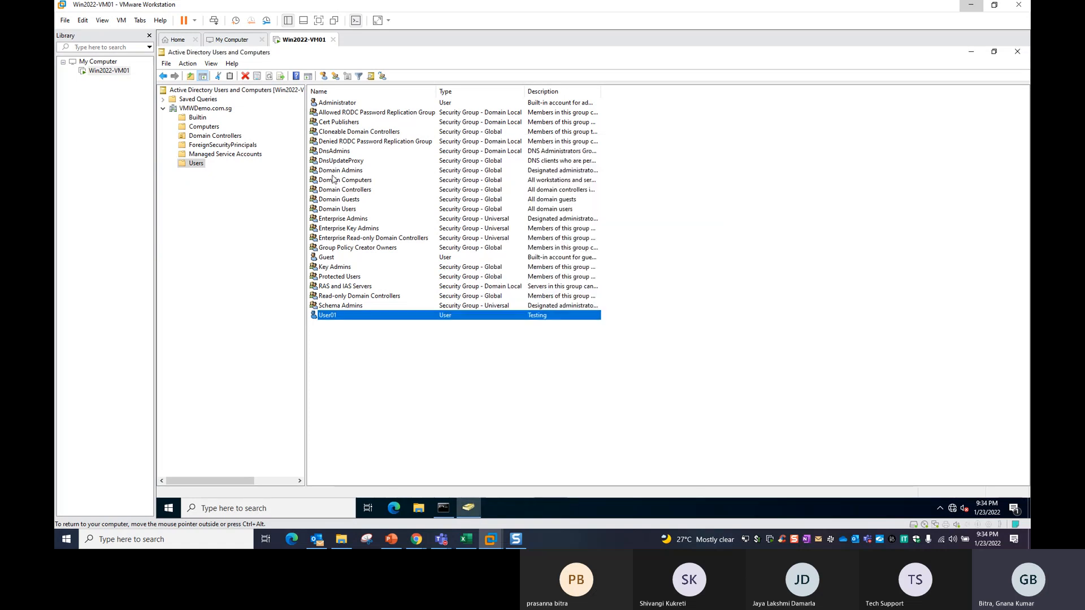
pyautogui.moveTo(436, 91); pyautogui.dragTo(467, 91)
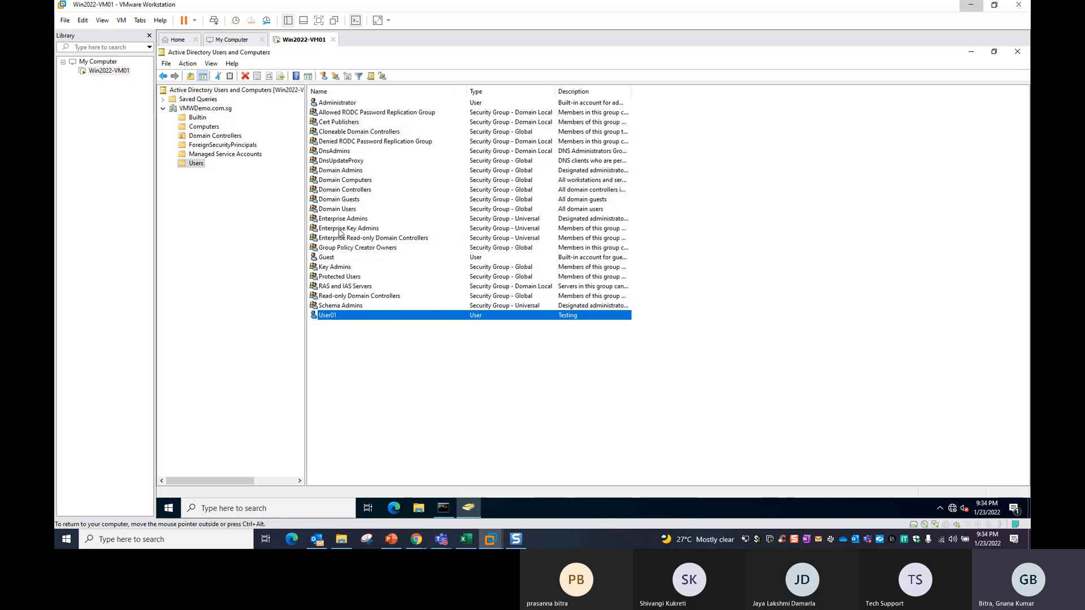
pyautogui.click(349, 201)
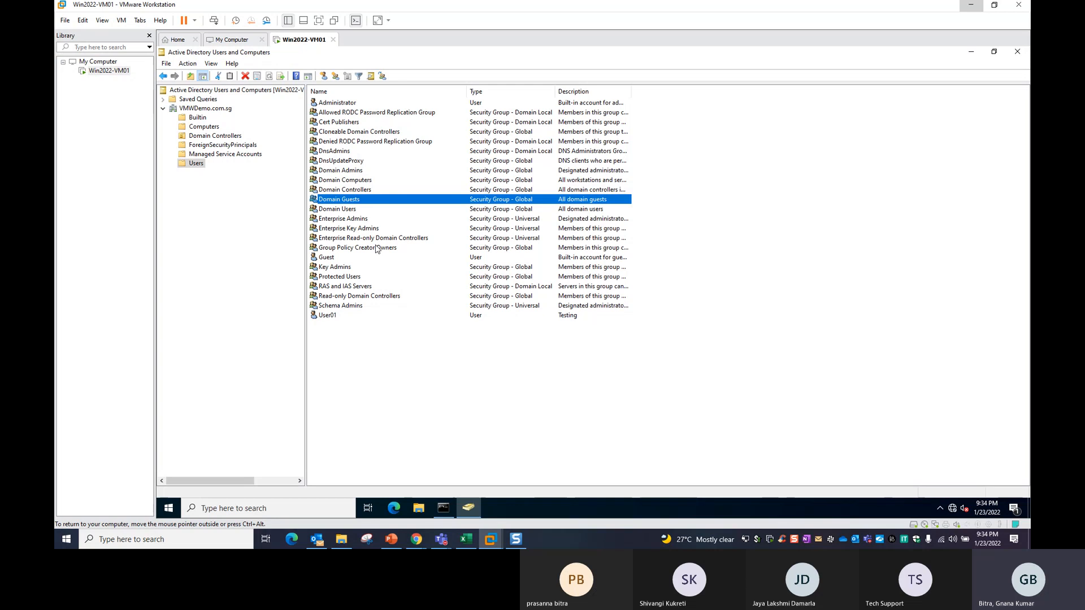
# Open User01's Member Of tab and try an advanced group search for 'remot', then cancel.
pyautogui.doubleClick(326, 316)
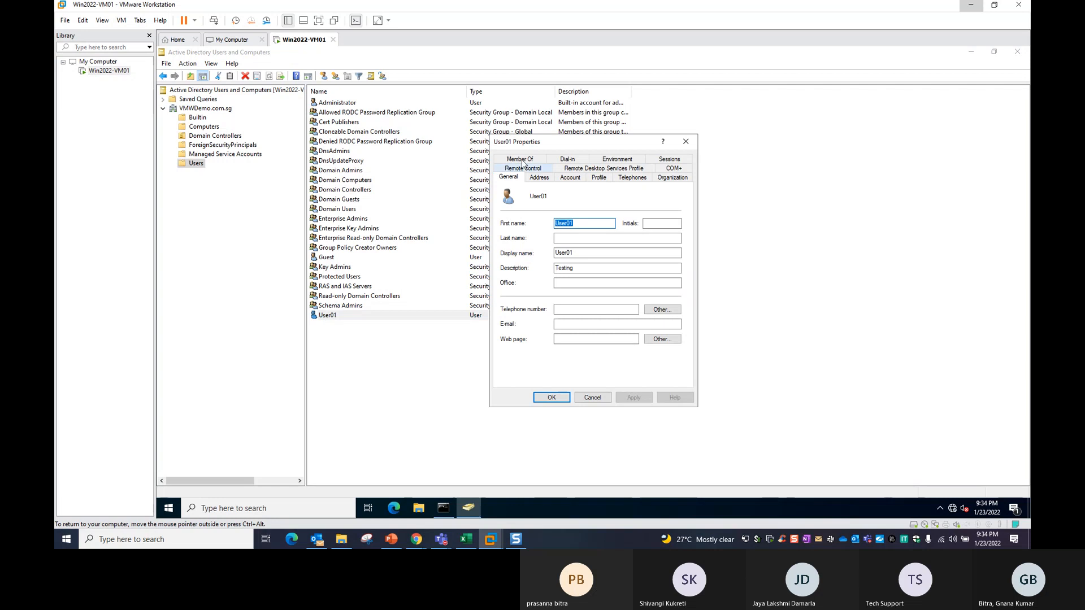
pyautogui.click(531, 168)
pyautogui.click(524, 300)
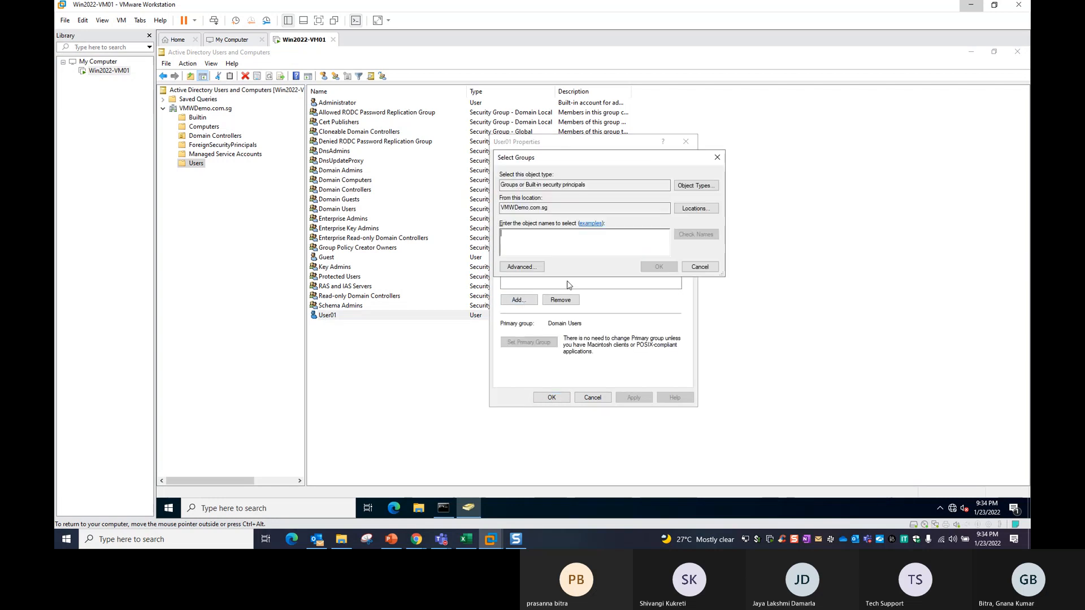
pyautogui.click(700, 266)
pyautogui.click(521, 303)
pyautogui.click(518, 267)
pyautogui.click(630, 255)
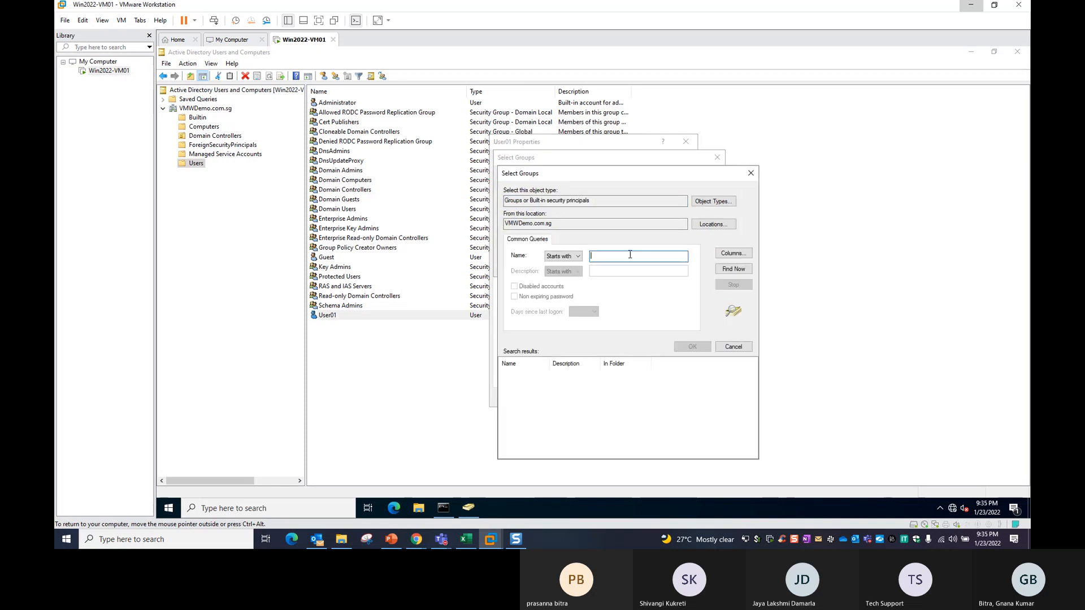
pyautogui.write('remote')
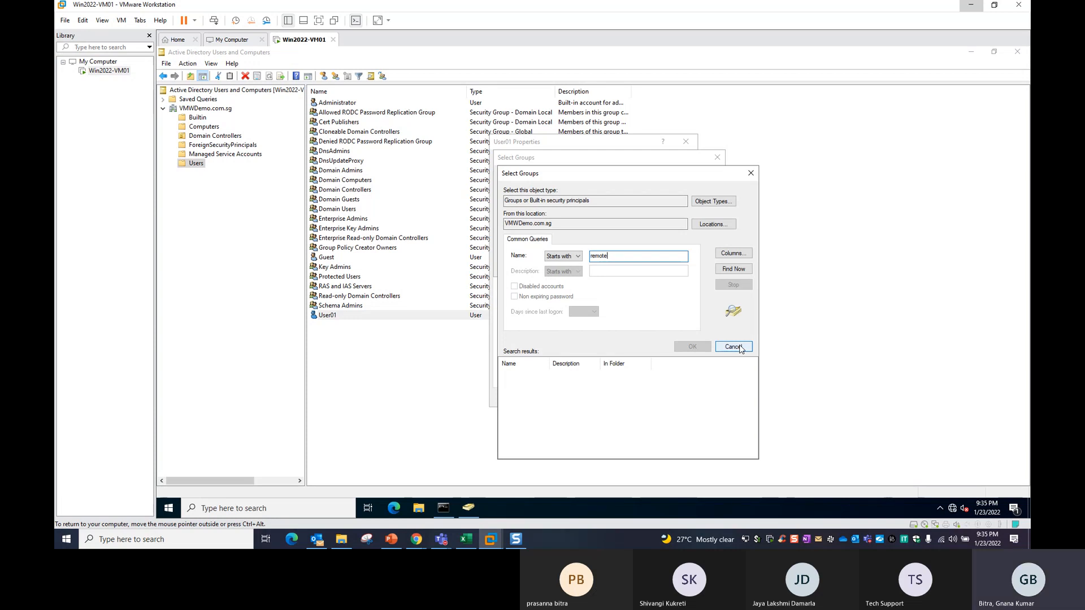
pyautogui.click(733, 346)
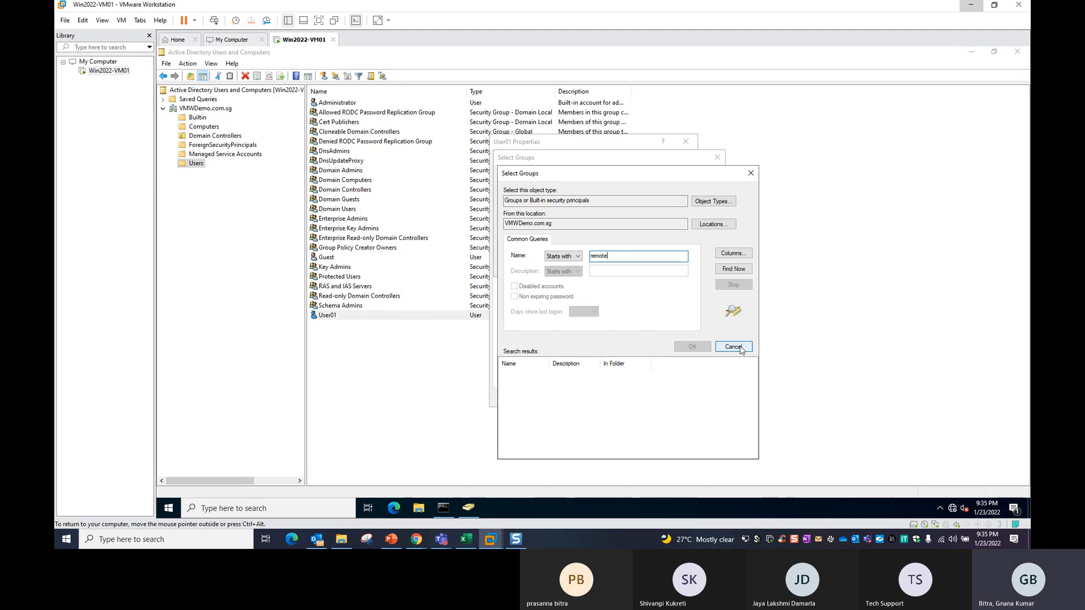
pyautogui.click(717, 158)
# Enter 'domain', resolve it to Domain Admins, and apply User01's new membership.
pyautogui.click(518, 300)
pyautogui.write('domain')
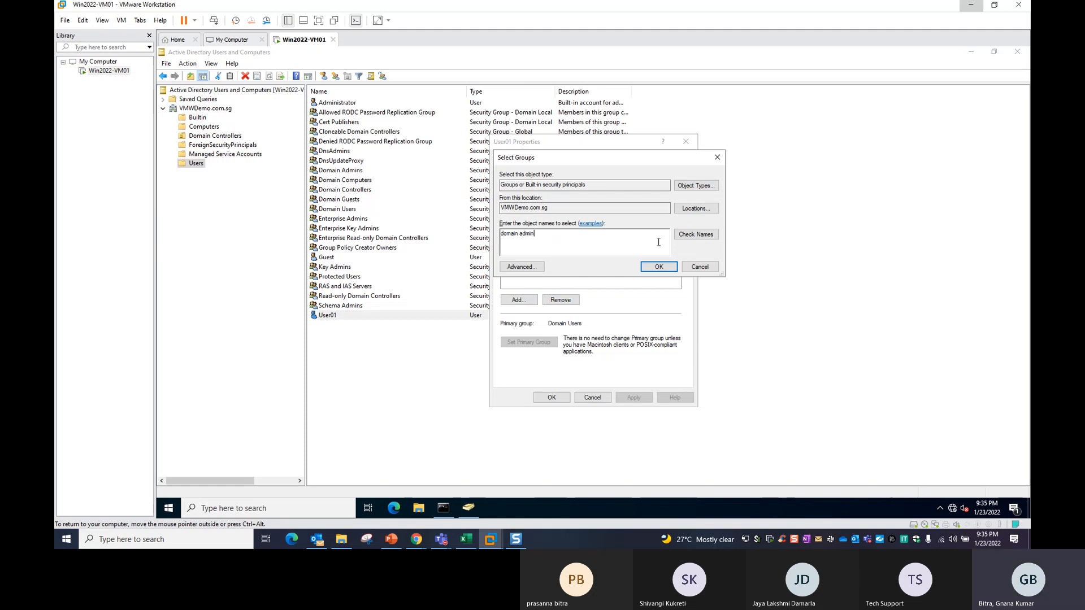
pyautogui.click(696, 236)
pyautogui.click(663, 269)
pyautogui.click(633, 397)
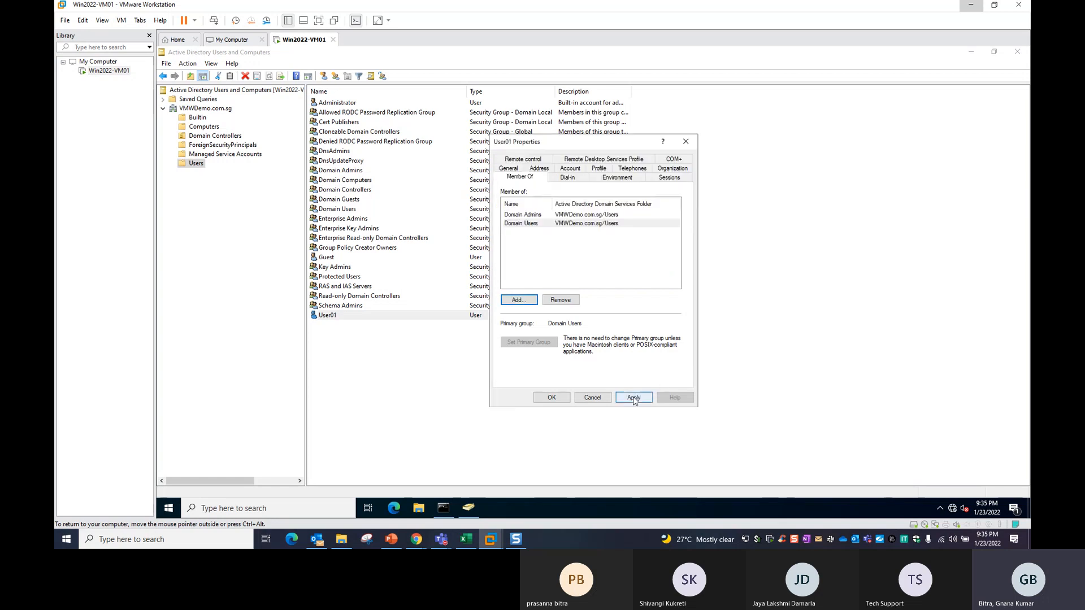
pyautogui.click(552, 398)
pyautogui.click(328, 339)
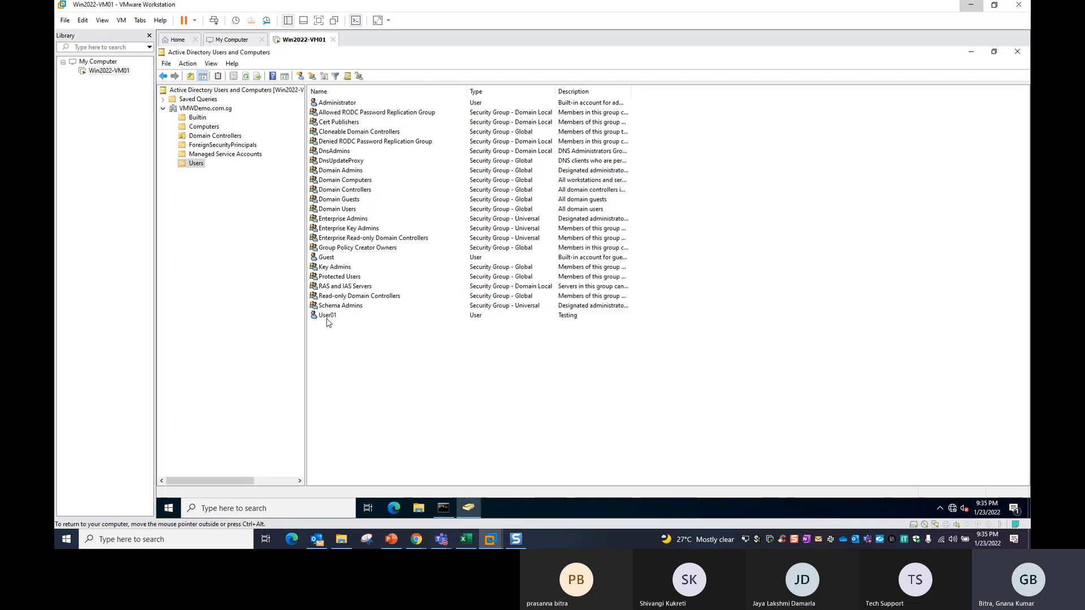
pyautogui.doubleClick(328, 315)
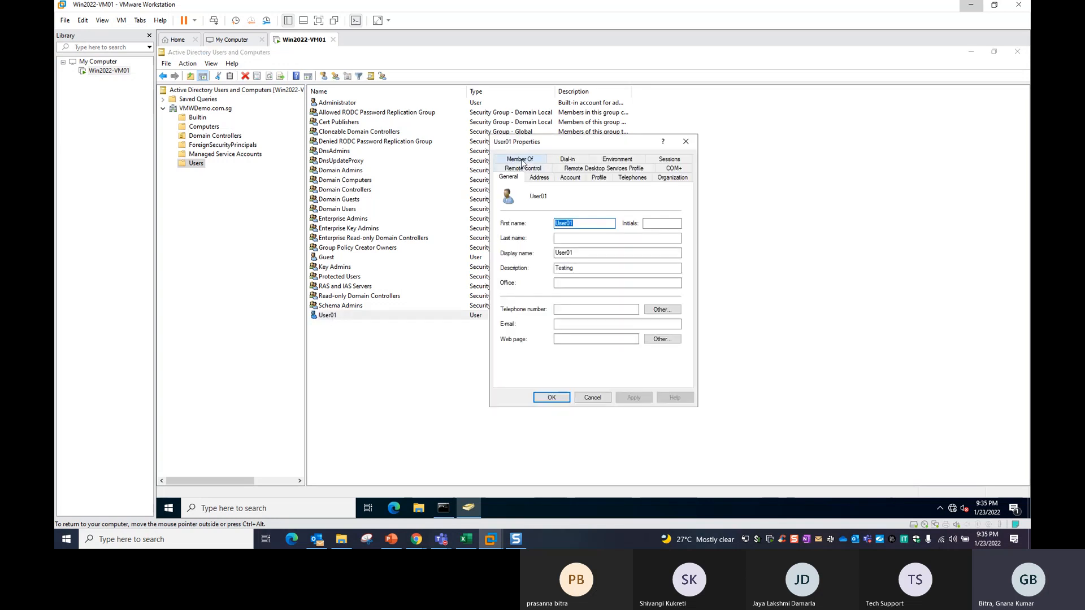
pyautogui.click(520, 159)
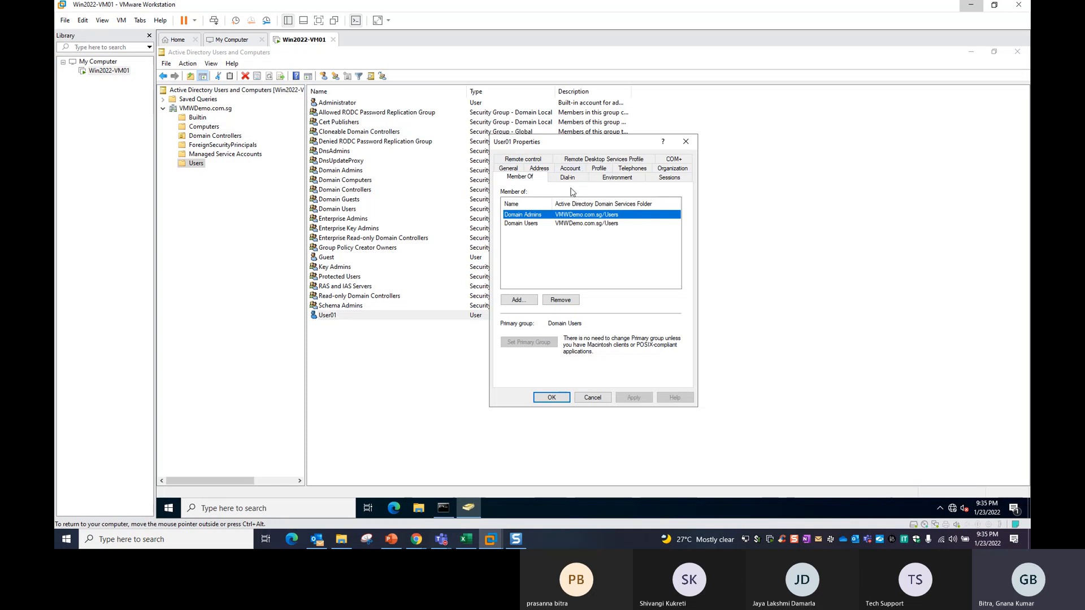
pyautogui.click(537, 161)
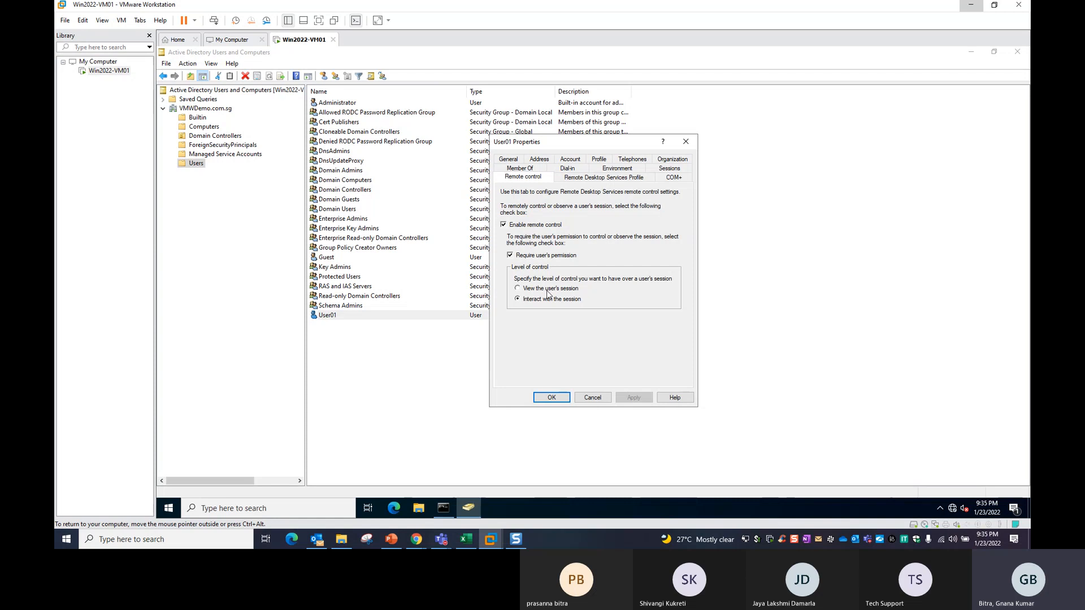
pyautogui.click(559, 398)
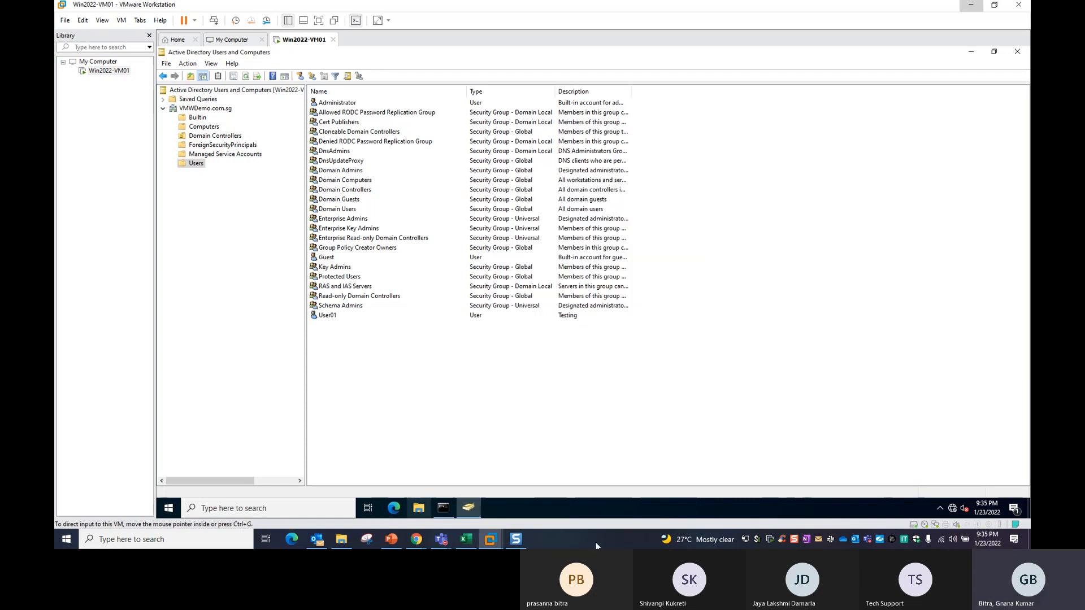
# Launch Remote Desktop Connection to the server, trust it, and choose a different sign-in account.
pyautogui.press('super+r')
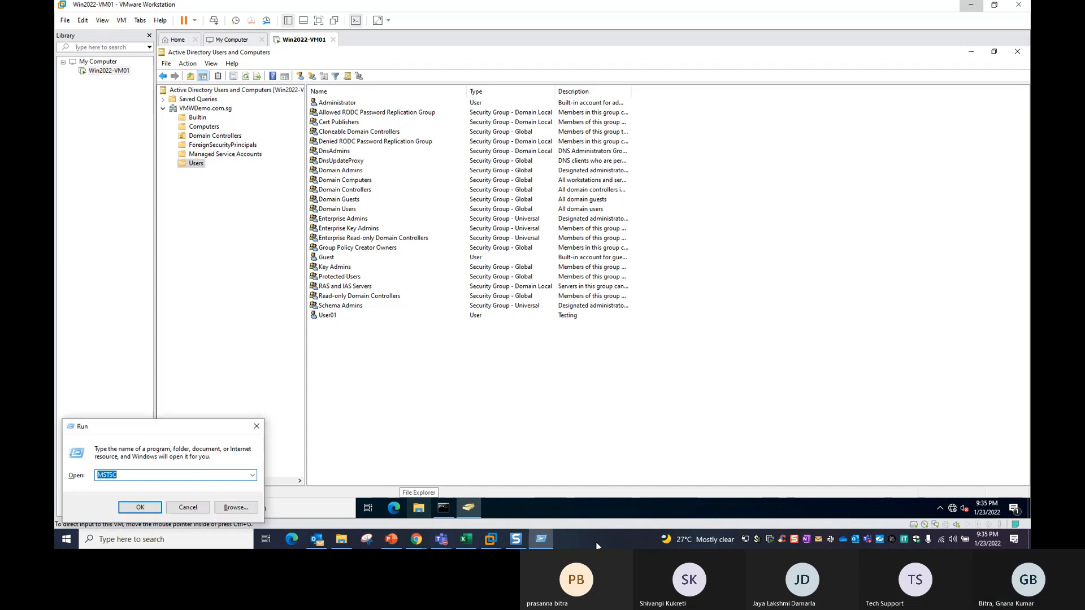
pyautogui.click(141, 509)
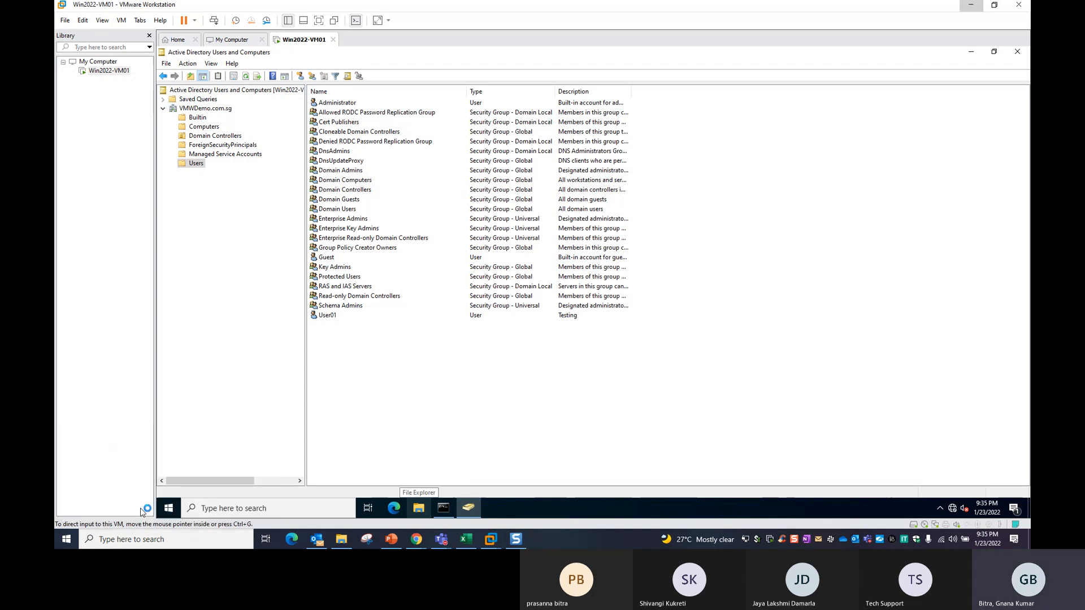
pyautogui.click(577, 220)
pyautogui.click(599, 220)
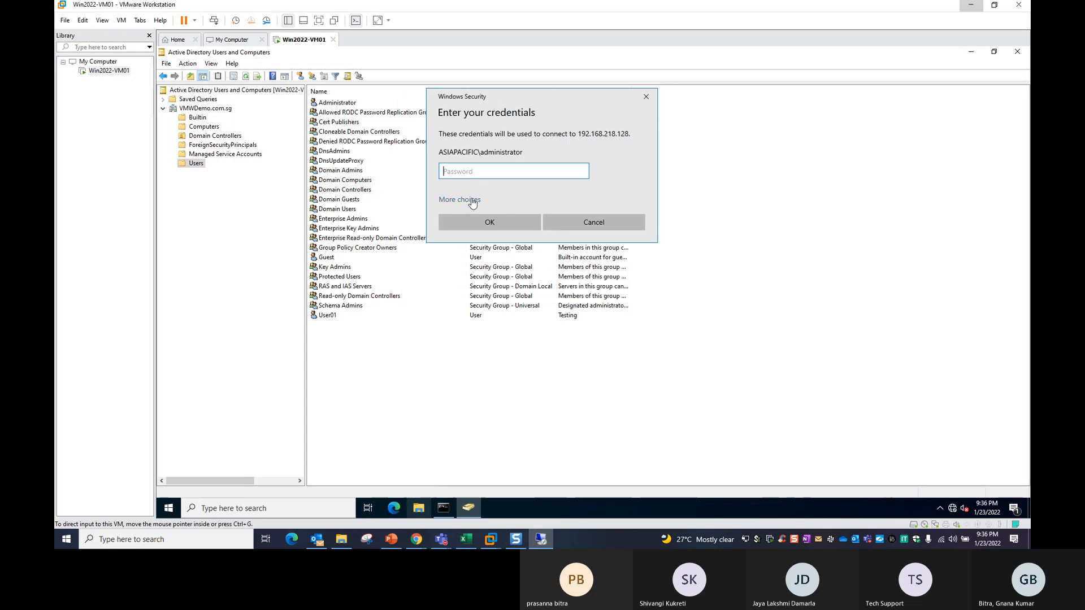
pyautogui.click(469, 200)
pyautogui.click(507, 257)
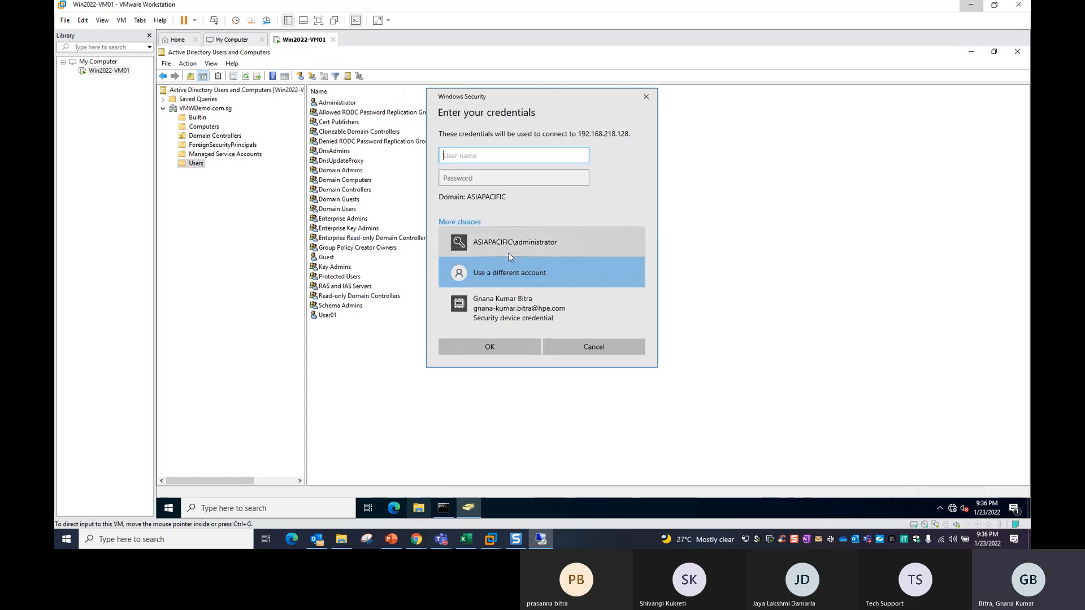
# Sign in as vmwdemo\user01 with the account password and connect despite the certificate error.
pyautogui.write('vmwdemo\\user01')
pyautogui.press('Tab')
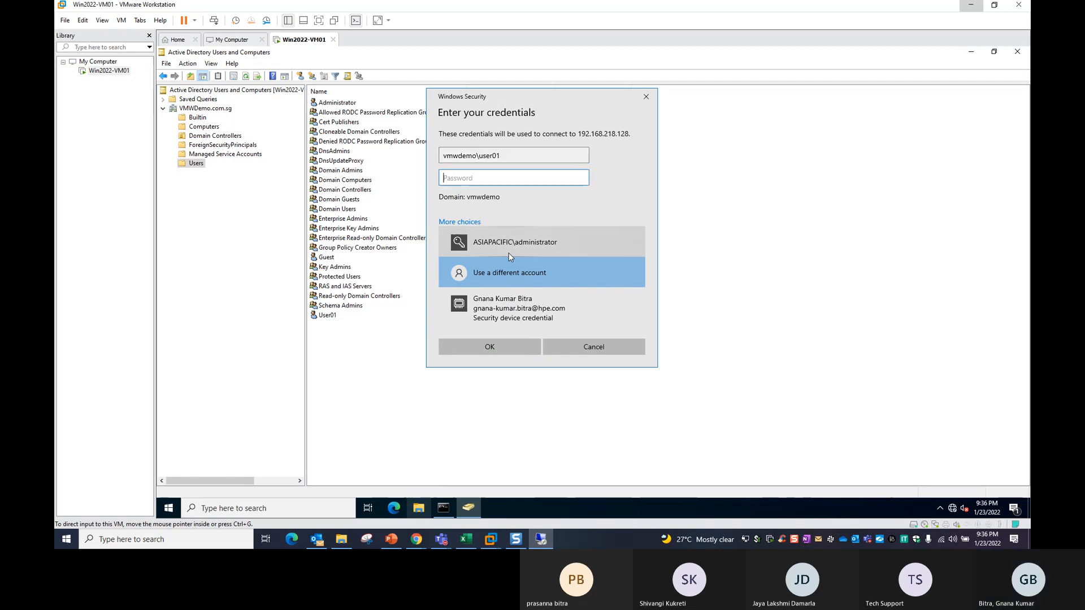
pyautogui.write('••••••••')
pyautogui.press('Return')
pyautogui.press('Left')
pyautogui.press('Return')
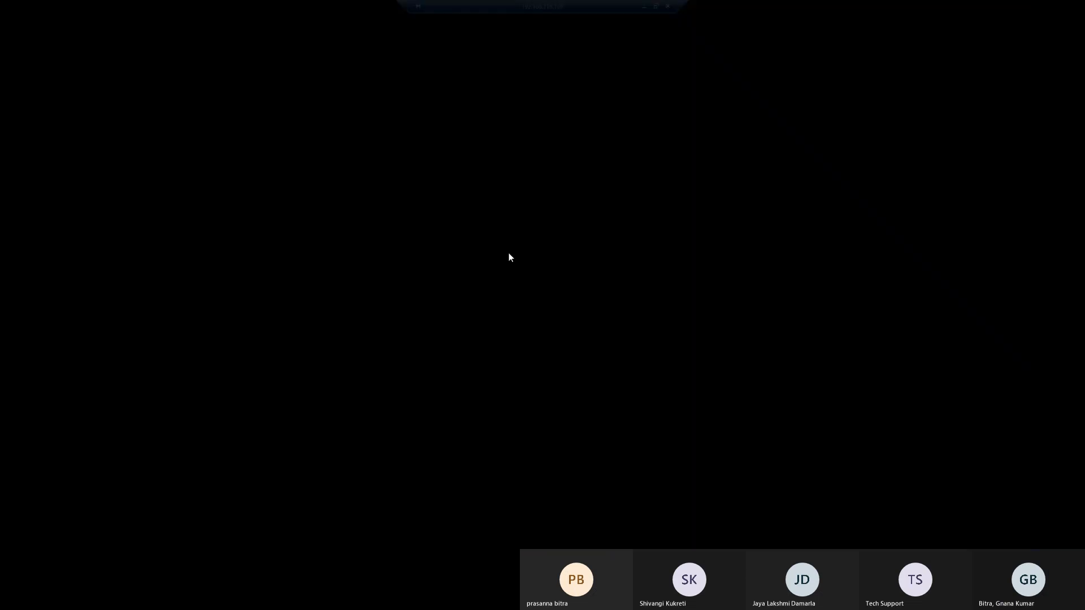
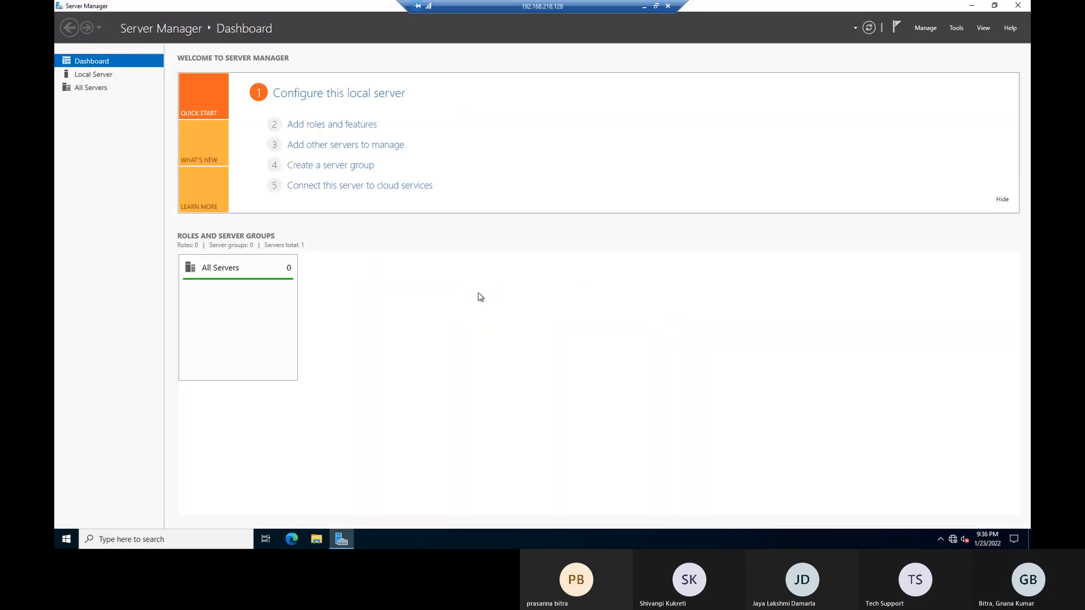
# Check the signed-in account under the Start menu's account options.
pyautogui.click(66, 539)
pyautogui.click(68, 420)
pyautogui.click(95, 395)
# Run whoami in a Command Prompt to confirm the domain account, then close the window.
pyautogui.press('super+r')
pyautogui.write('cmd')
pyautogui.press('Return')
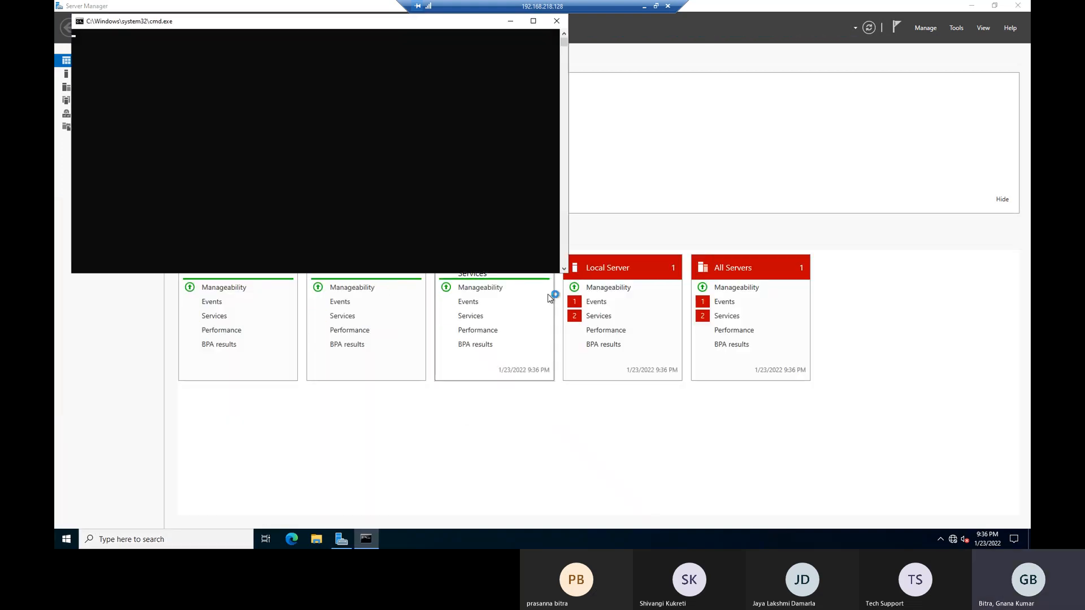
pyautogui.write('who')
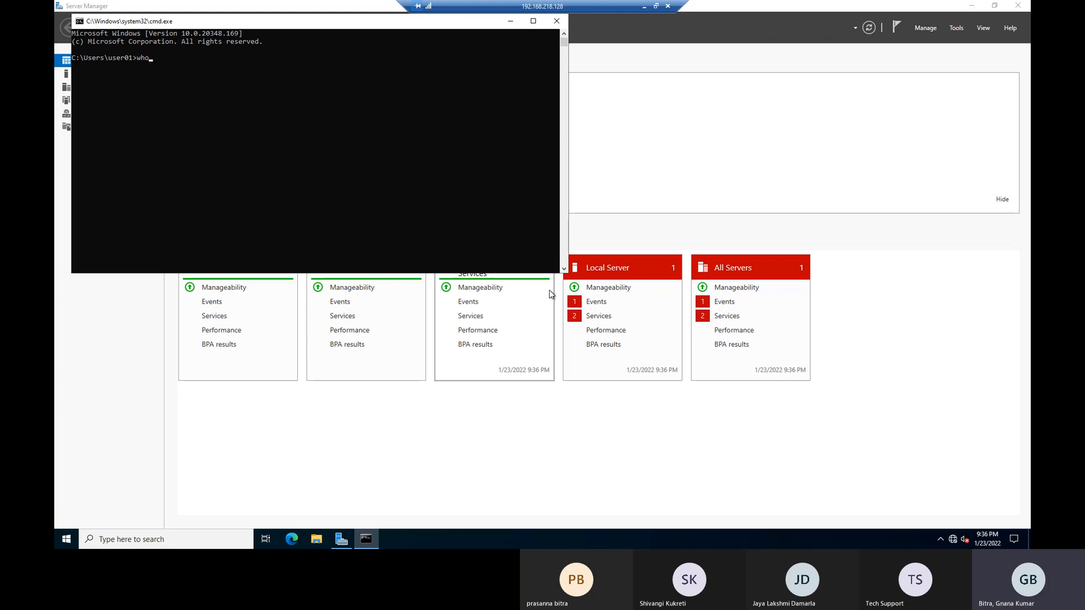
pyautogui.write('ami')
pyautogui.press('Return')
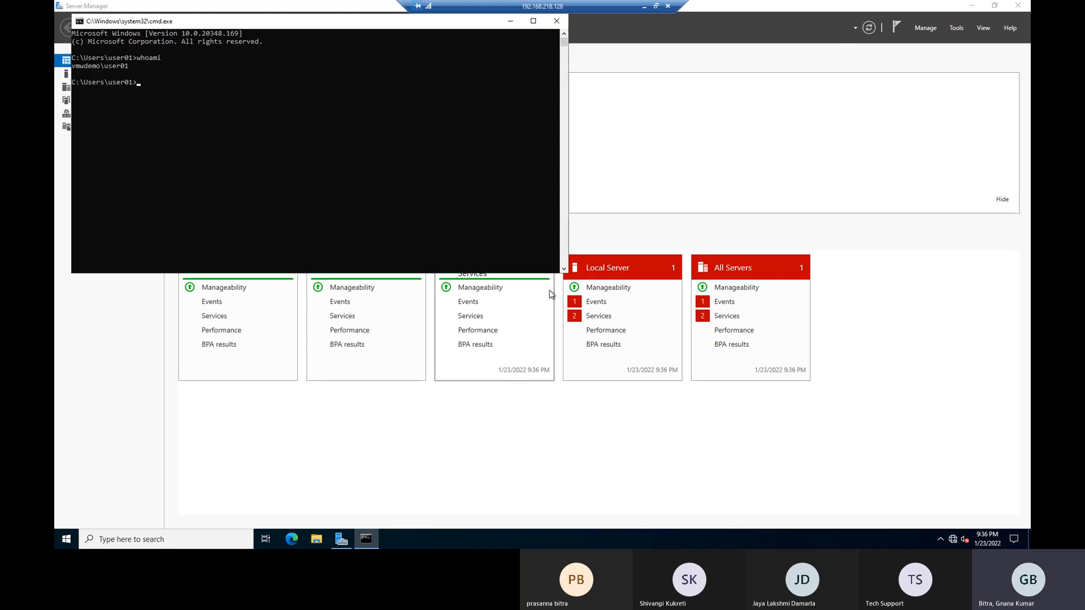
pyautogui.moveTo(293, 24); pyautogui.dragTo(570, 198)
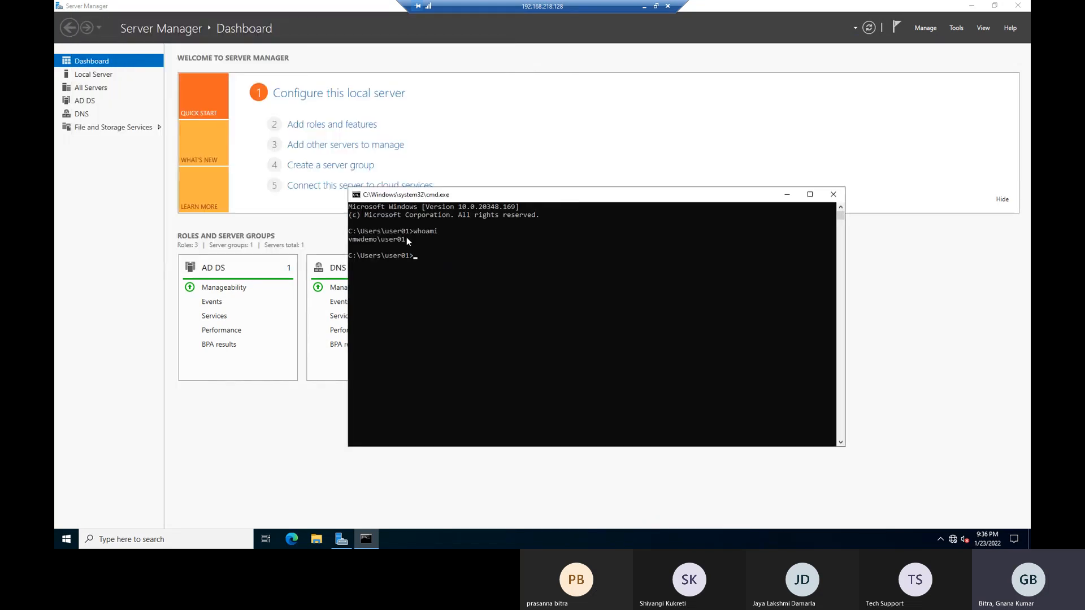
pyautogui.click(840, 197)
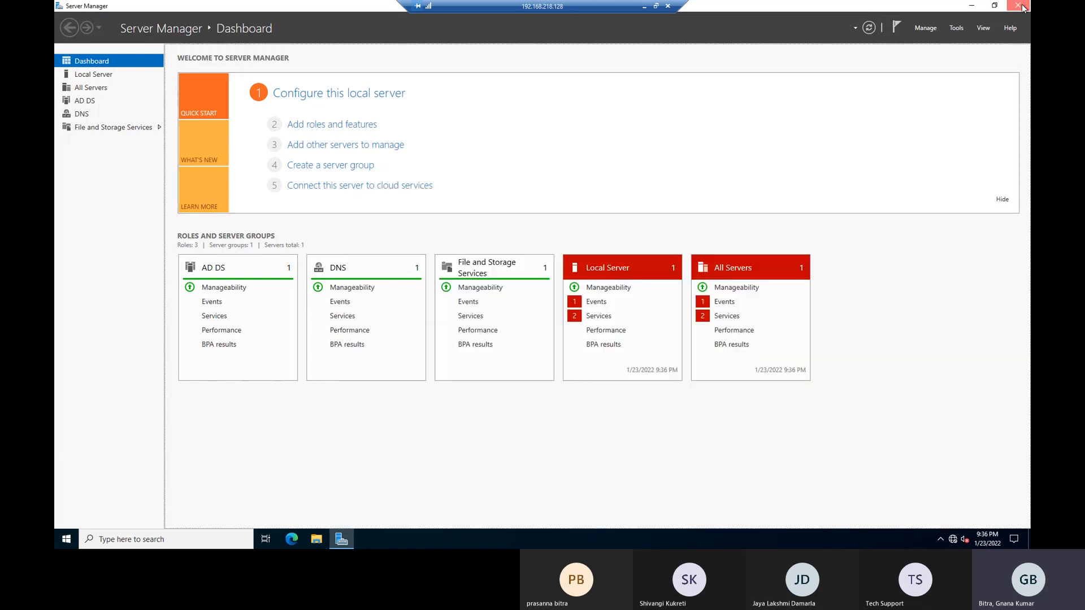
# Close Server Manager and sign out of the remote server with logoff, forcing past open apps.
pyautogui.click(1023, 7)
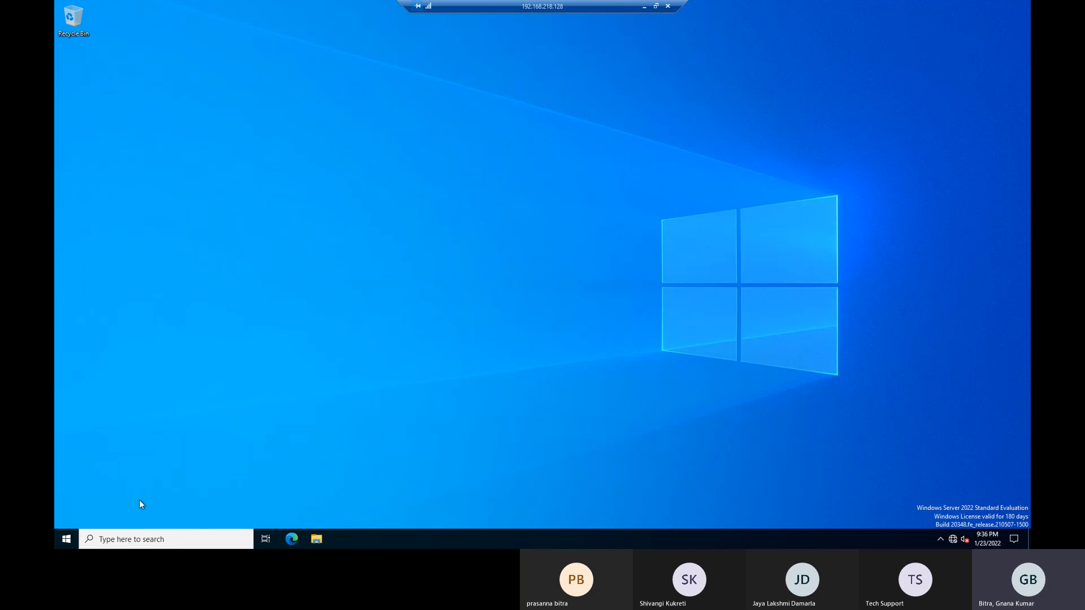
pyautogui.rightClick(279, 208)
pyautogui.click(159, 540)
pyautogui.write('logo')
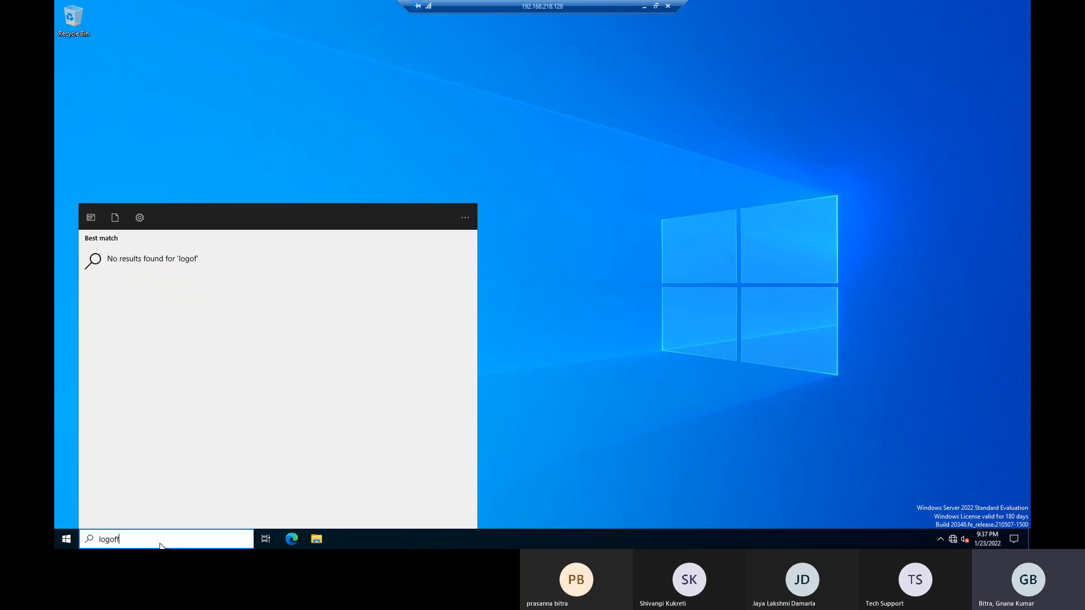
pyautogui.write('ff')
pyautogui.press('Return')
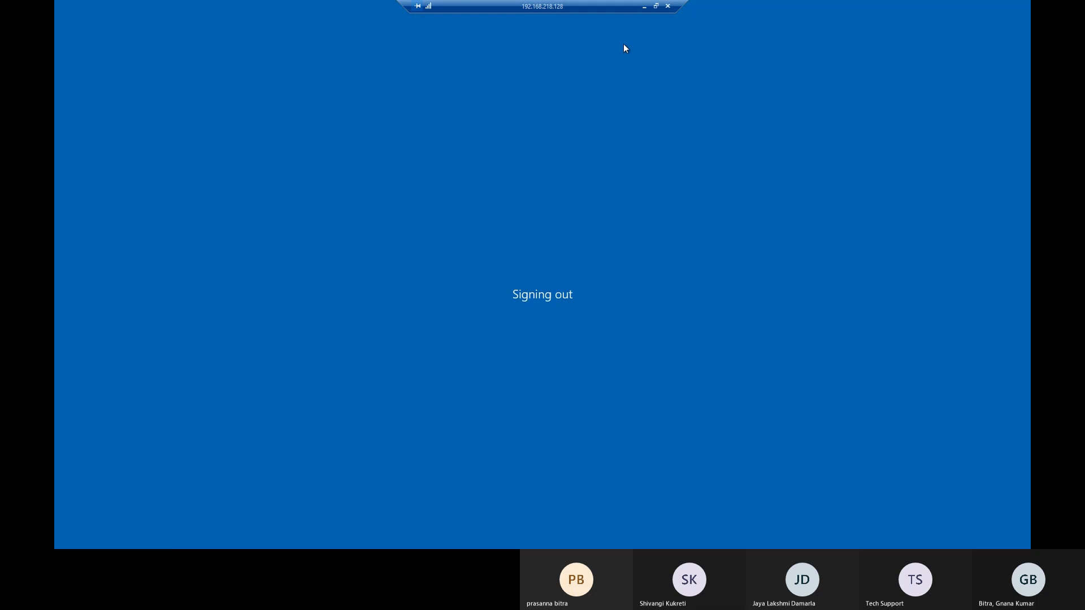
pyautogui.click(439, 390)
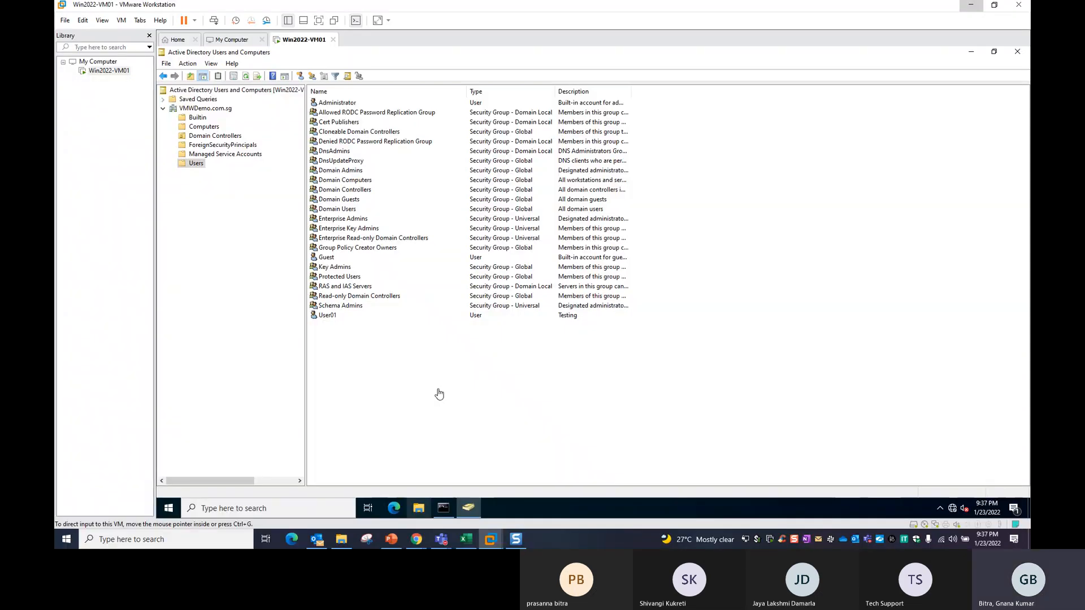
# In Excel, enter 'Create a user and assign domain admin permissions' as topic 12 in B13.
pyautogui.click(466, 540)
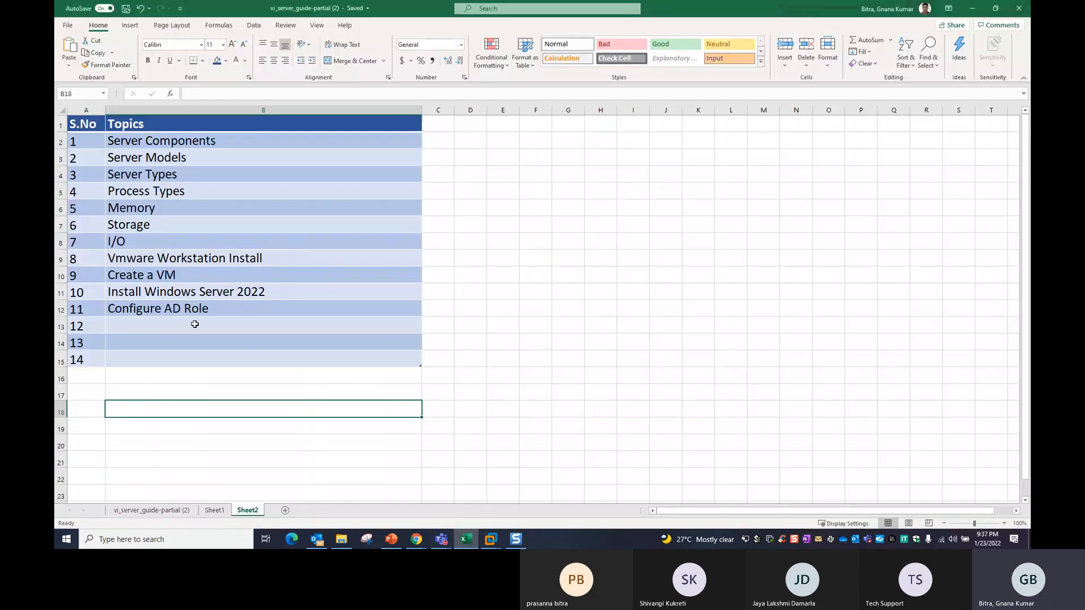
pyautogui.click(199, 311)
pyautogui.click(192, 328)
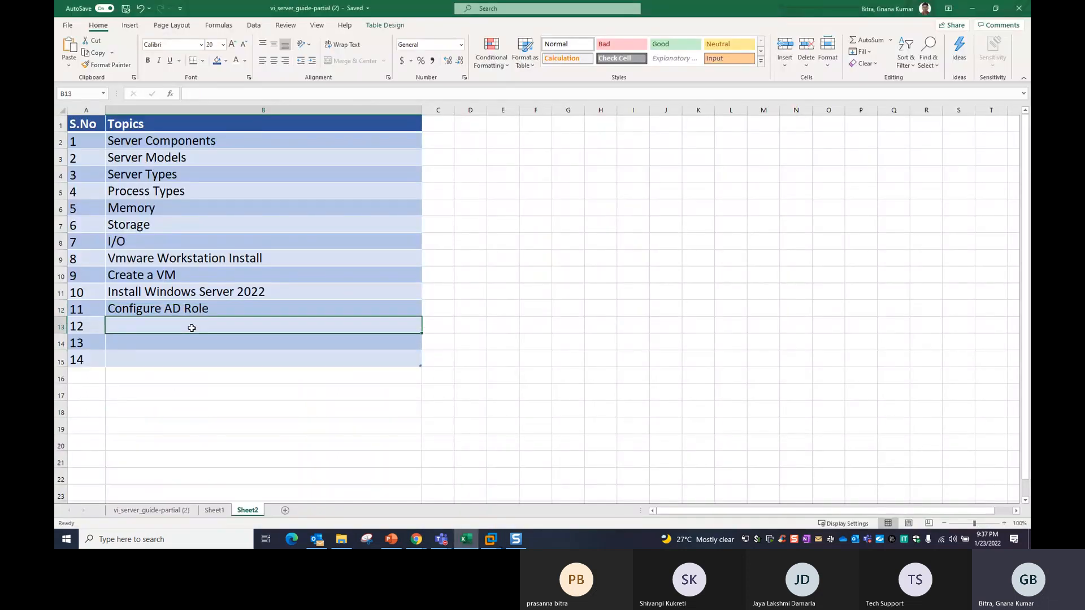
pyautogui.write('Create a VM')
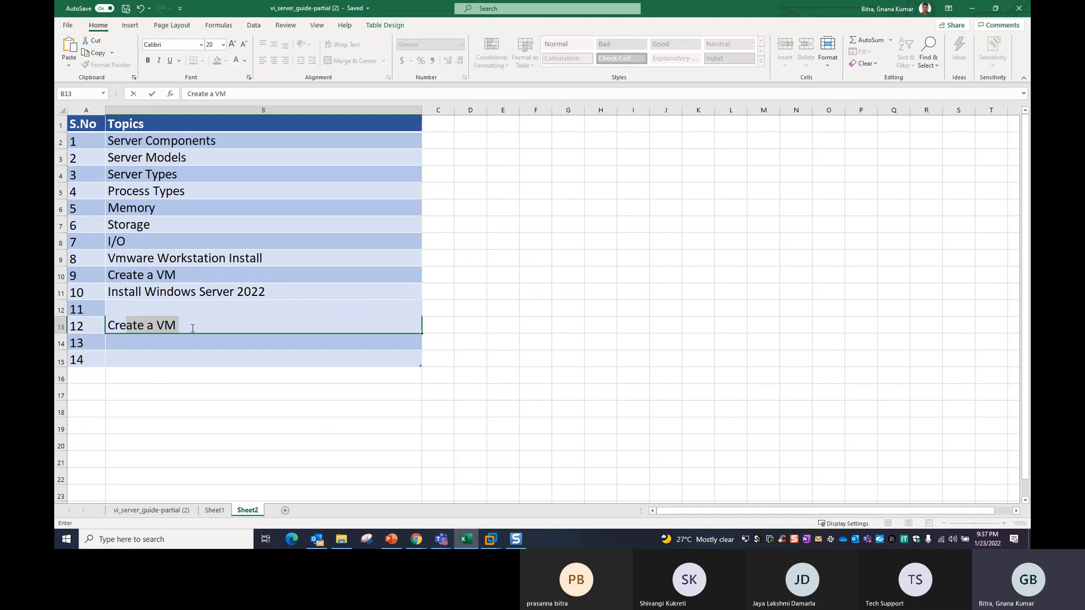
pyautogui.click(192, 327)
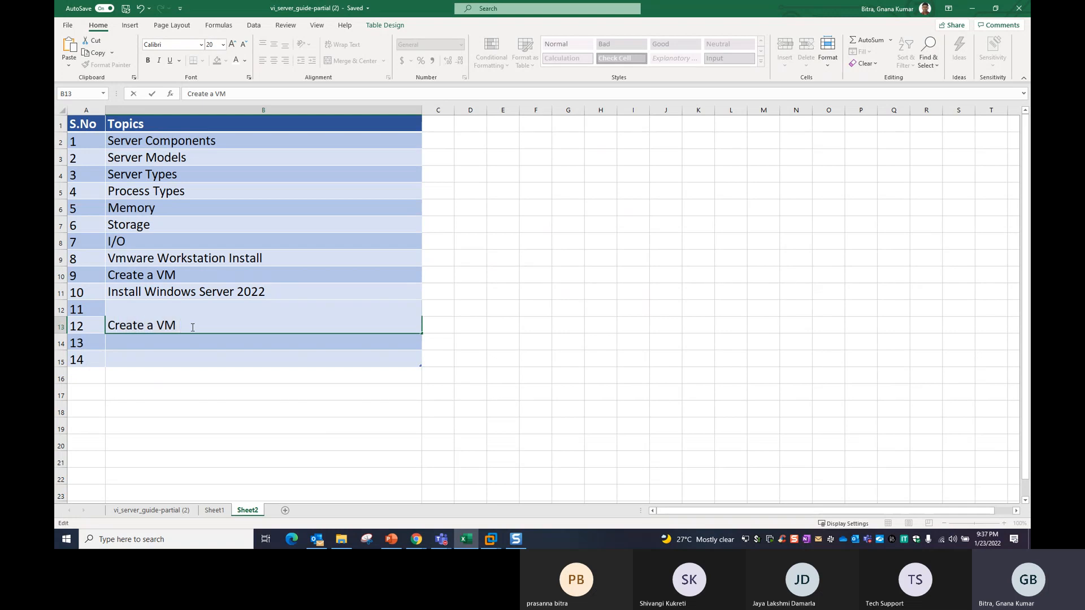
pyautogui.press('BackSpace')
pyautogui.press('BackSpace')
pyautogui.write('user')
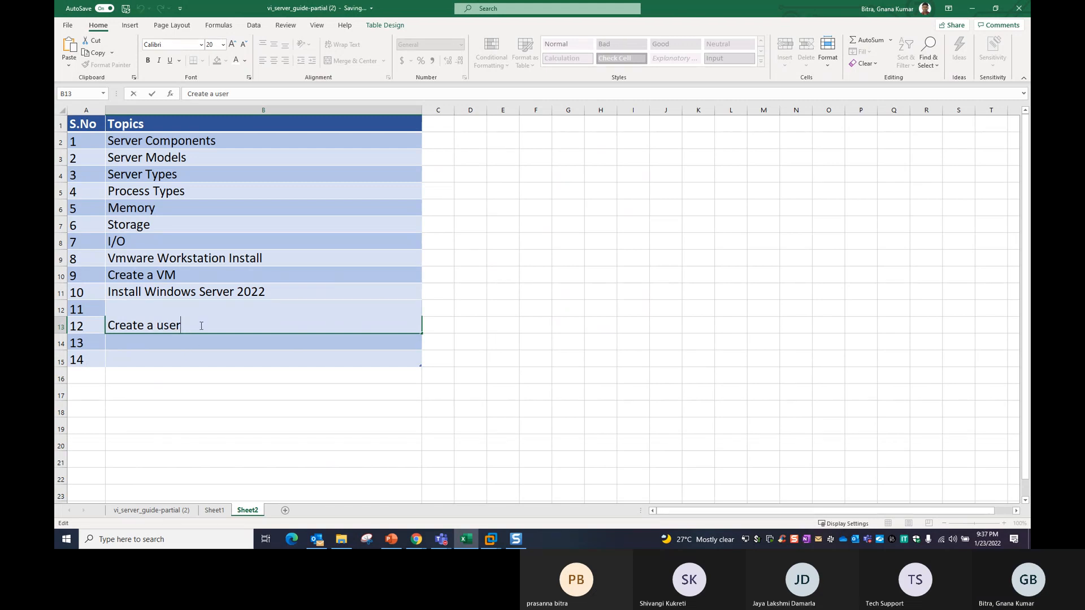
pyautogui.write(' and assign domain a')
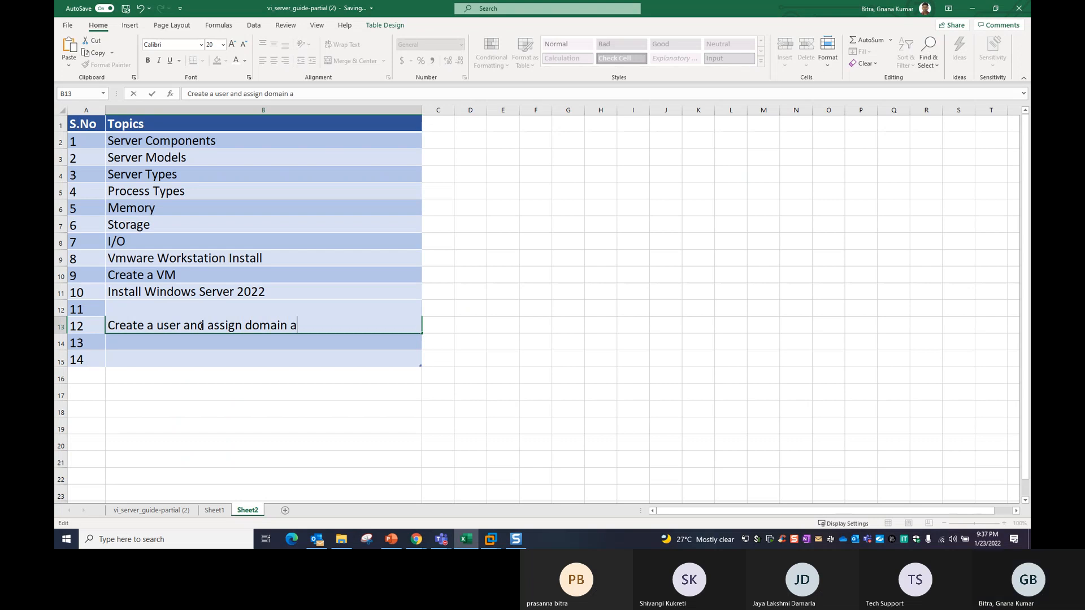
pyautogui.write('dmin permissions')
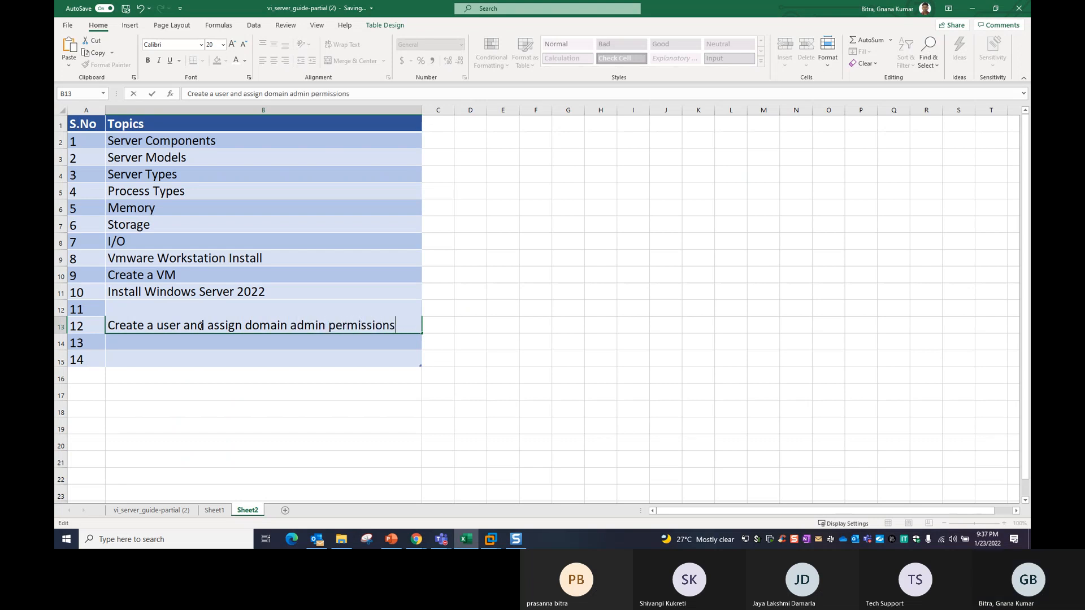
pyautogui.click(192, 448)
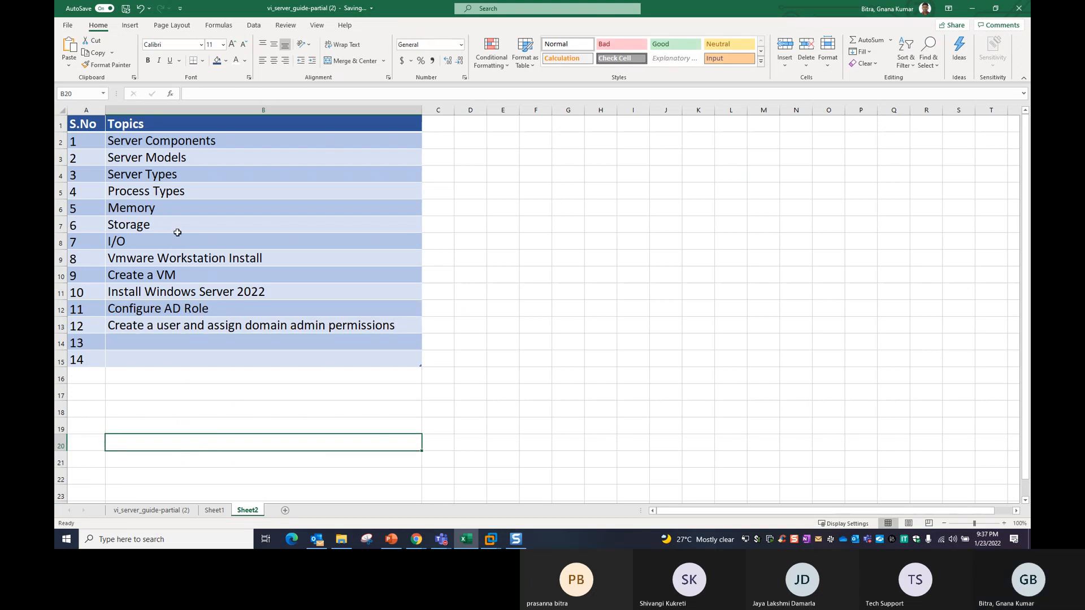
# Enter 'Virtualization Overview' and 'ESXi Server Compatibility hardware Models' as topics 13 and 14.
pyautogui.click(241, 343)
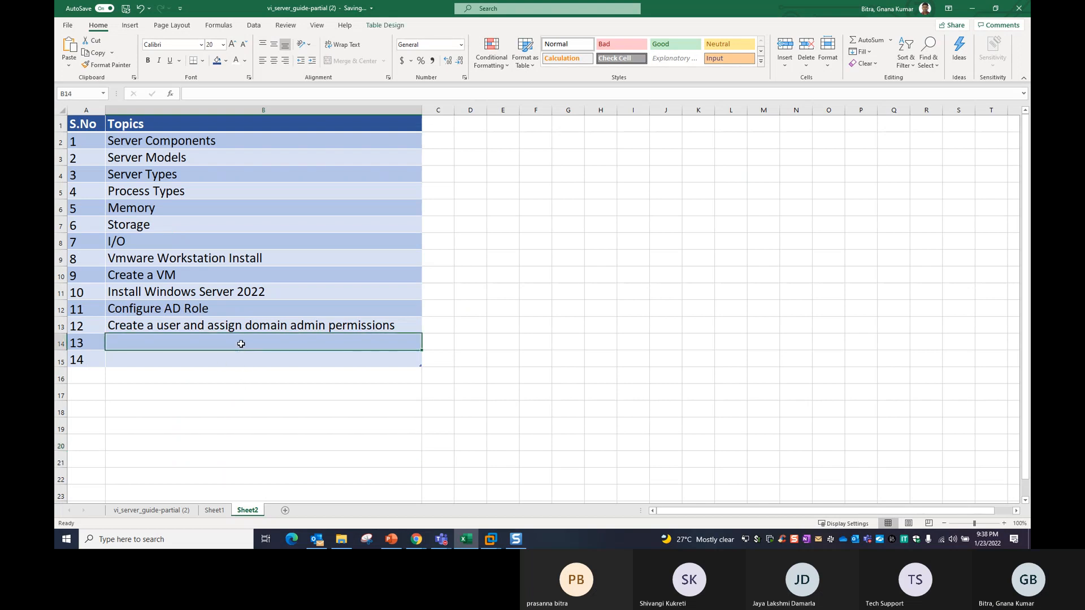
pyautogui.write('Vir')
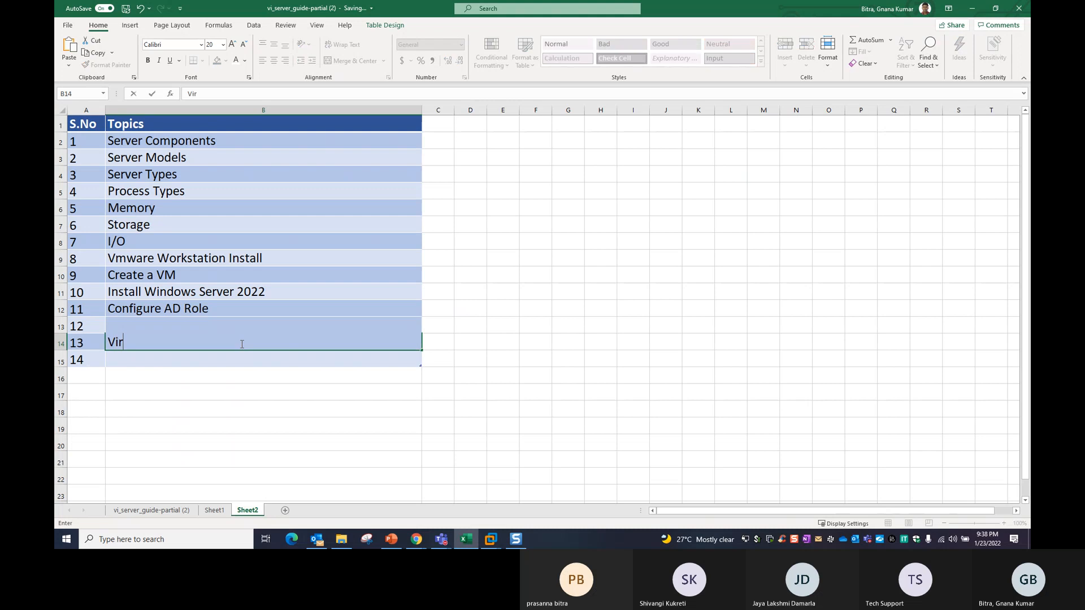
pyautogui.write('tualization ')
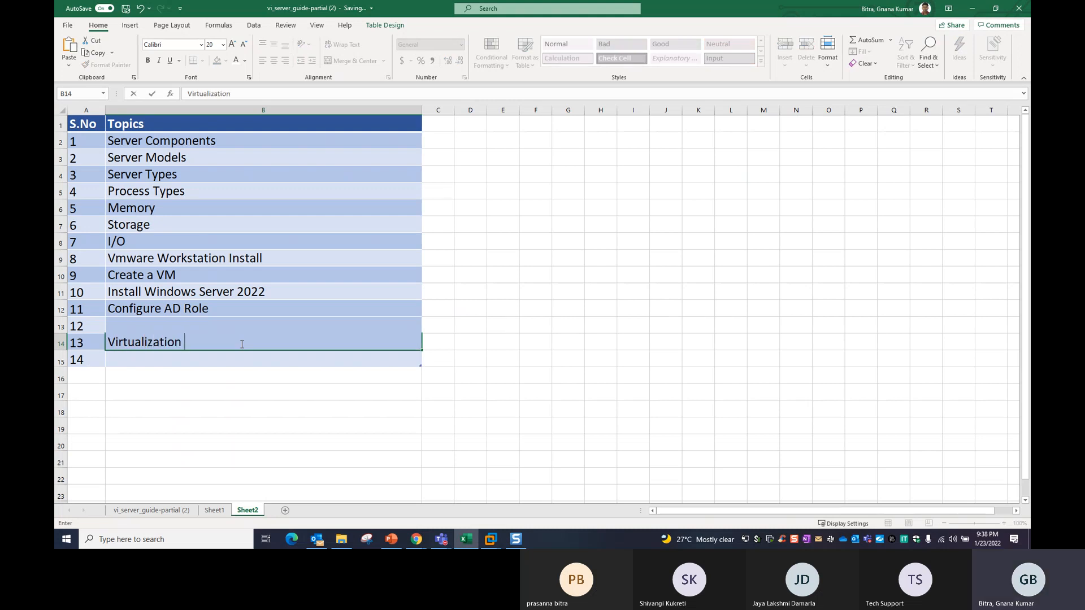
pyautogui.write('Overview')
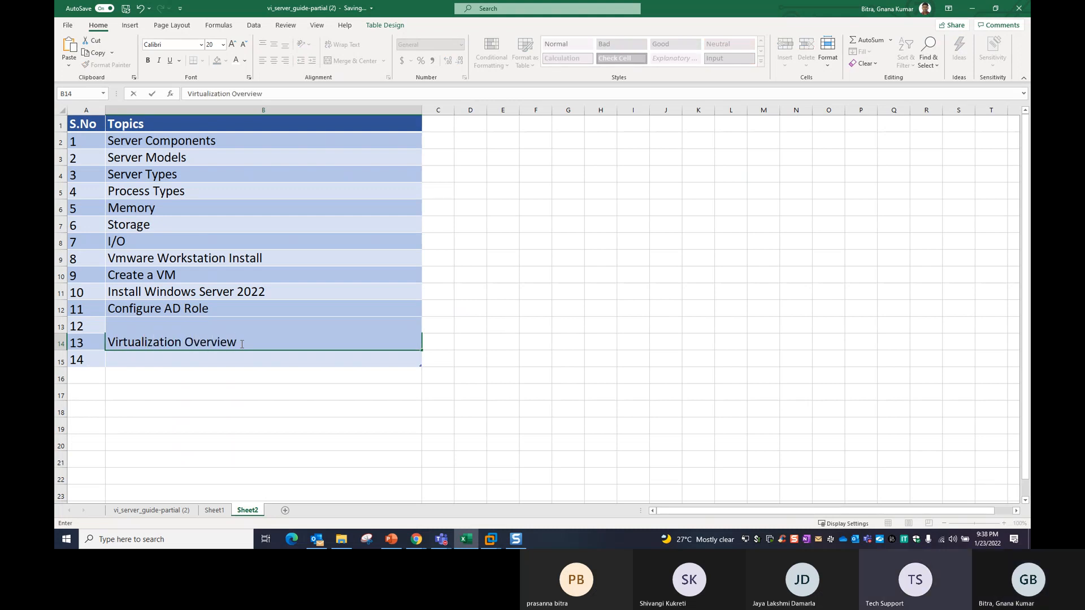
pyautogui.press('Return')
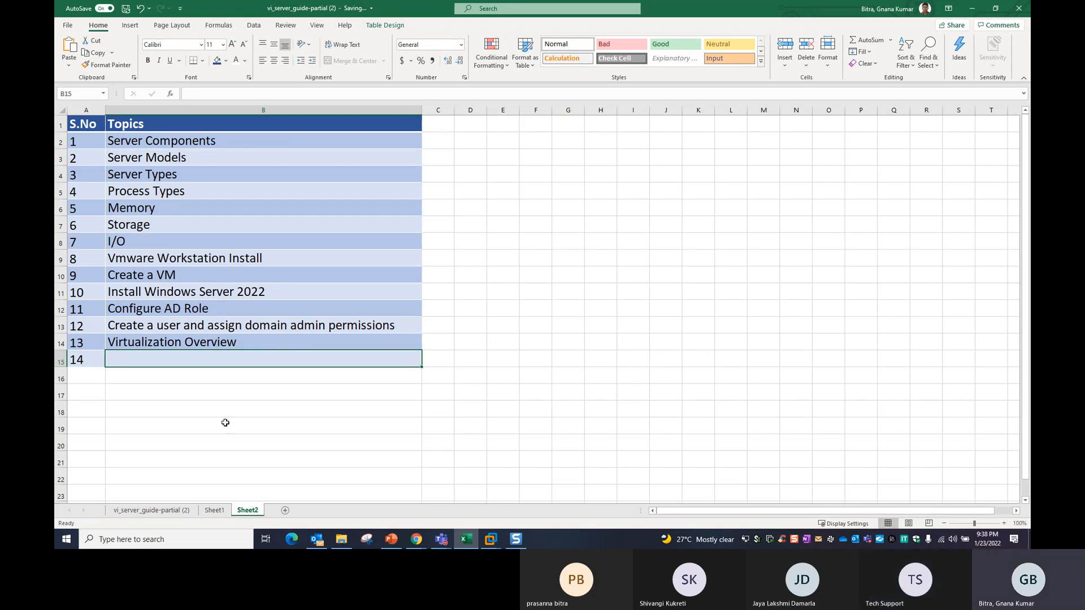
pyautogui.write('ES')
pyautogui.press('BackSpace')
pyautogui.write('E')
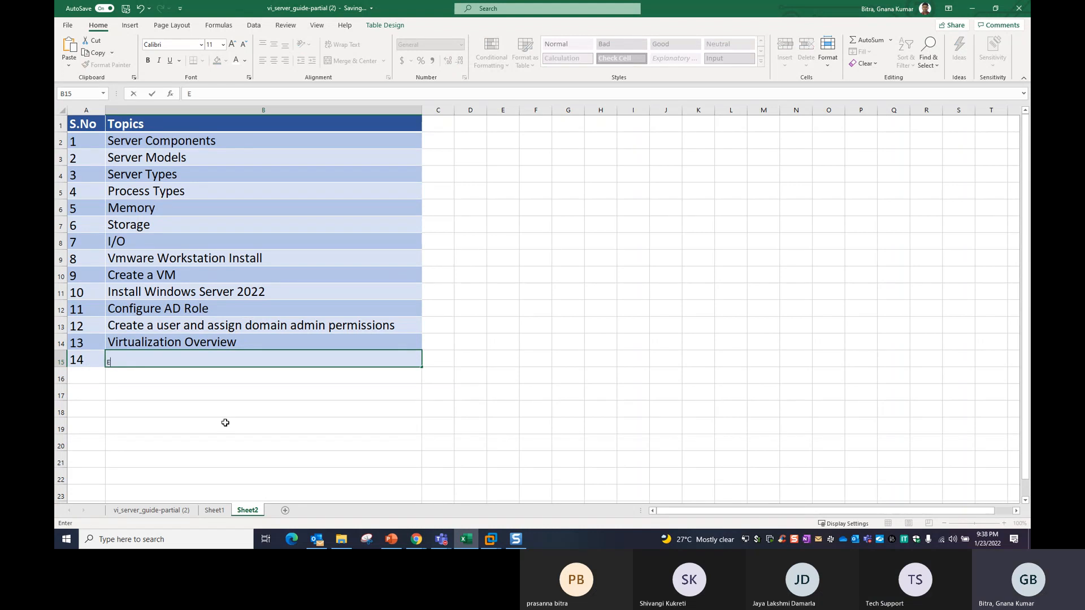
pyautogui.write('SXi Server Compatibility')
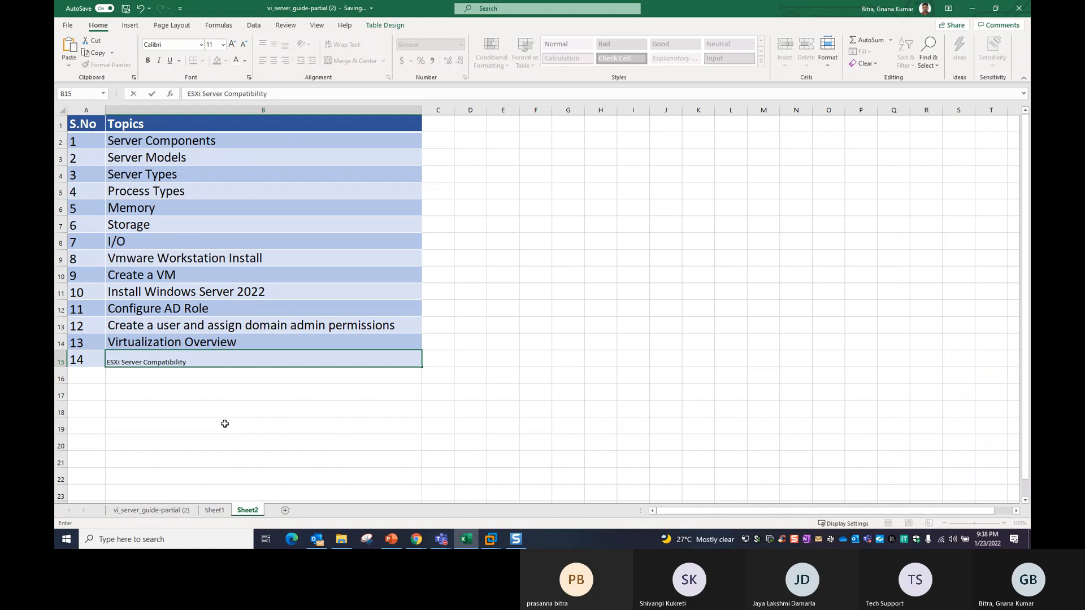
pyautogui.write(' Chardware Models')
pyautogui.click(225, 424)
# Copy topic 12's formatting onto topic 14 with Format Painter.
pyautogui.click(236, 346)
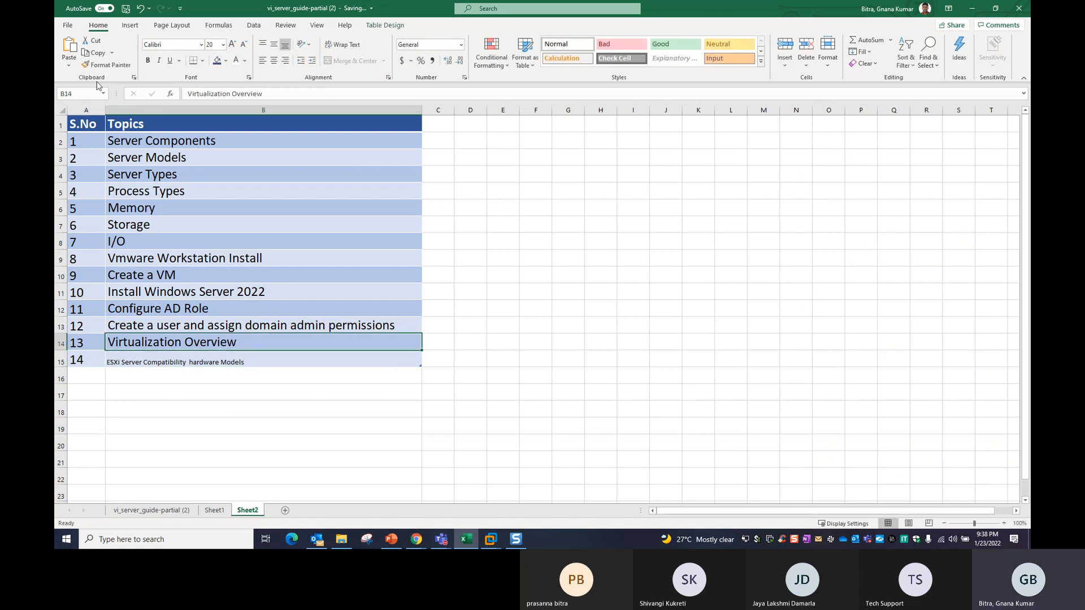
pyautogui.click(209, 323)
pyautogui.click(107, 64)
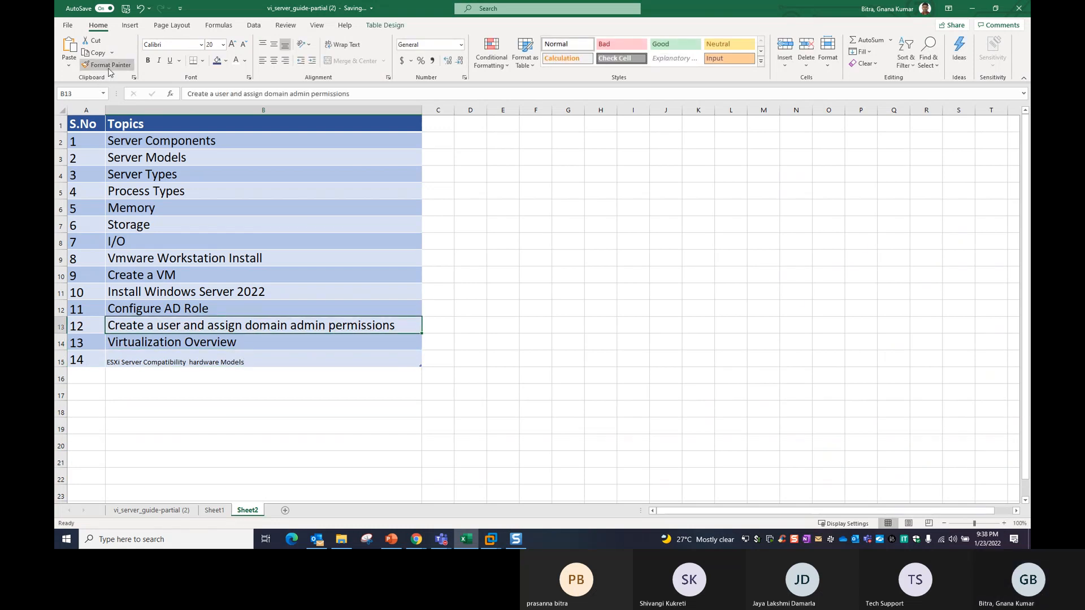
pyautogui.click(225, 417)
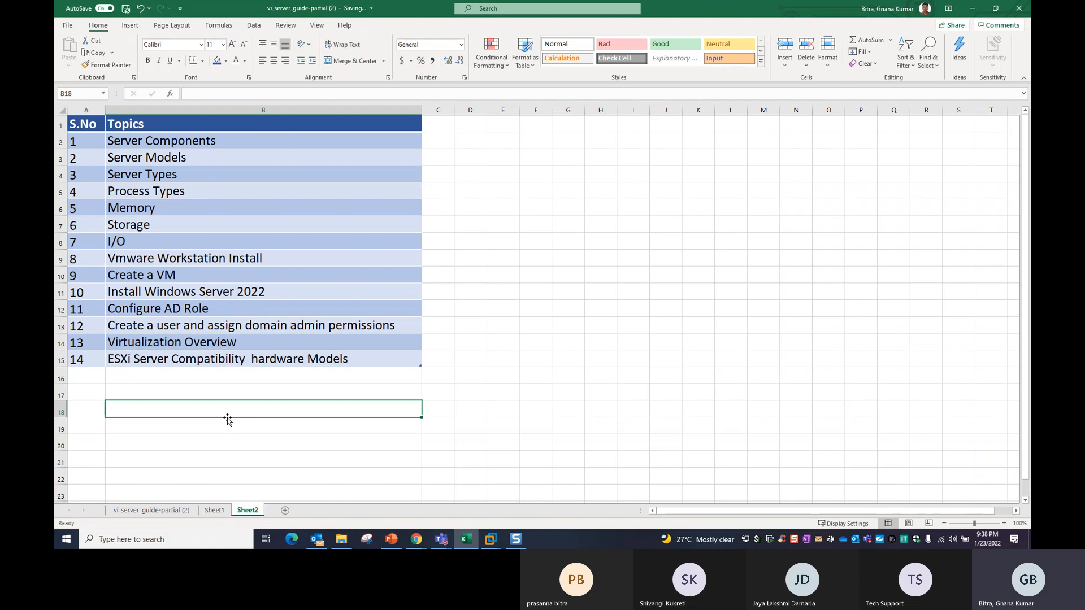
# Review the 14-item topic list, then bring up PowerPoint's Thank You slide 15.
pyautogui.click(244, 462)
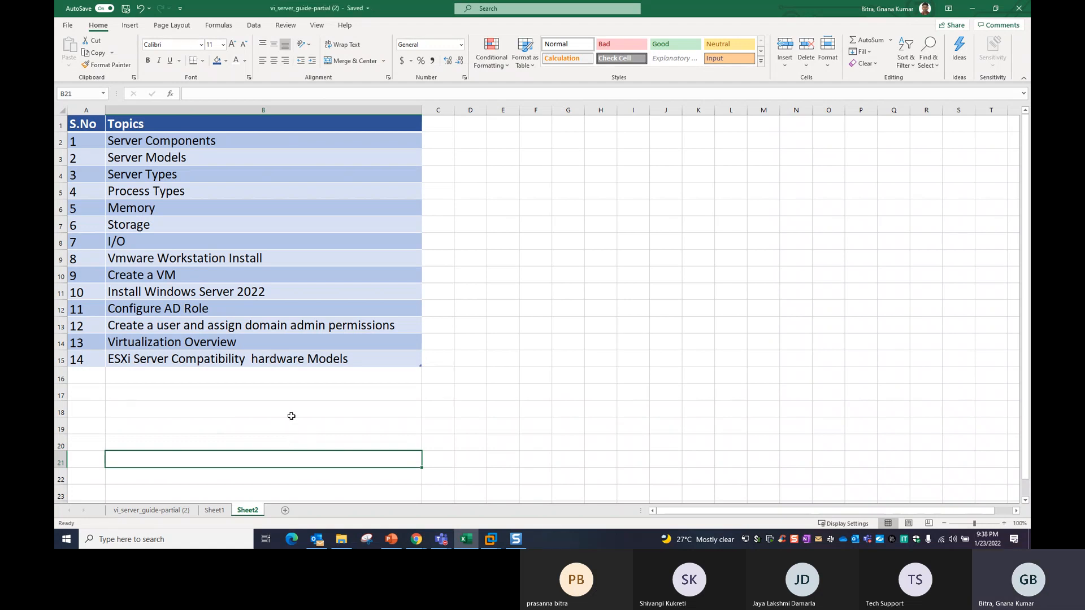
pyautogui.click(246, 347)
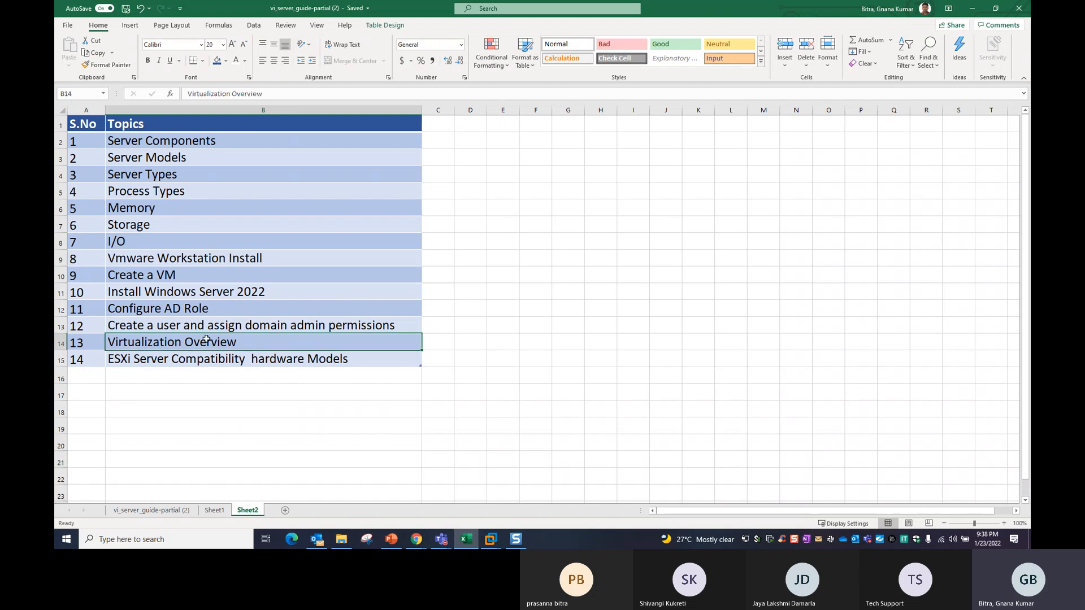
pyautogui.click(179, 360)
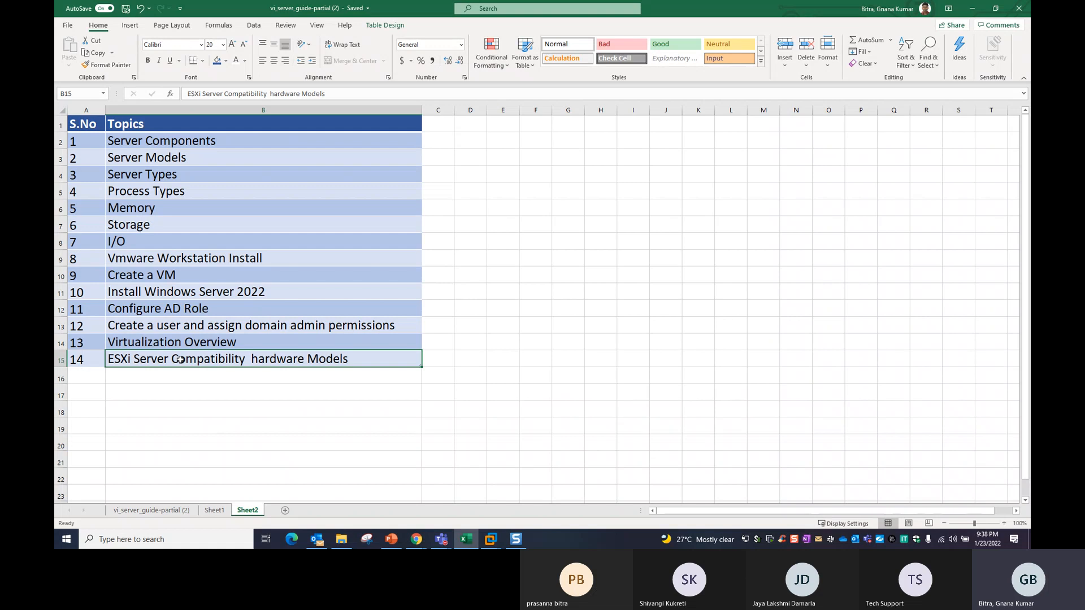
pyautogui.moveTo(174, 147); pyautogui.dragTo(185, 277)
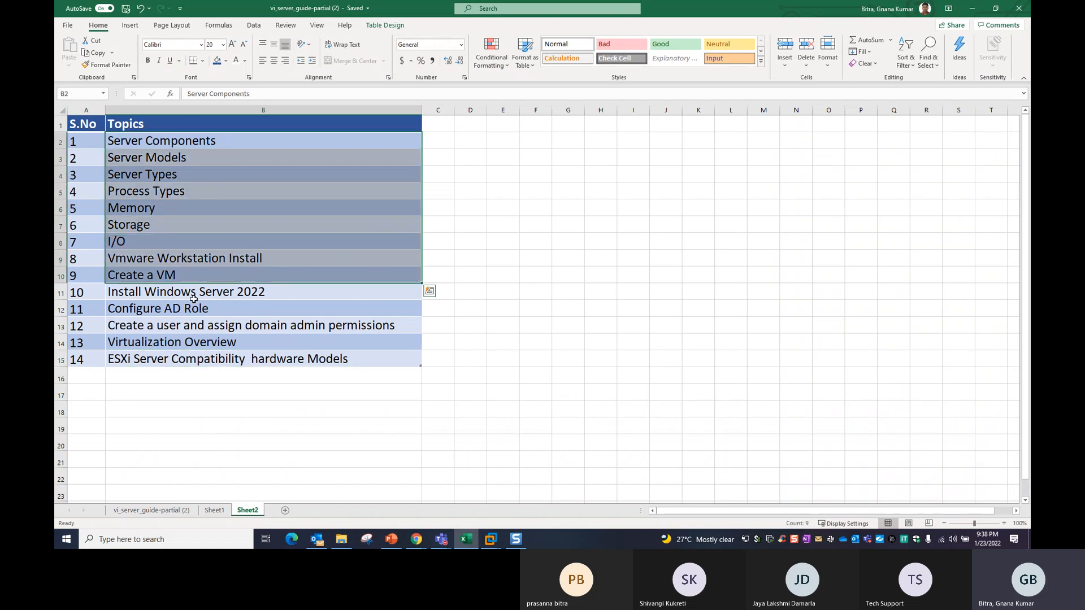
pyautogui.click(202, 294)
pyautogui.click(216, 262)
pyautogui.click(209, 293)
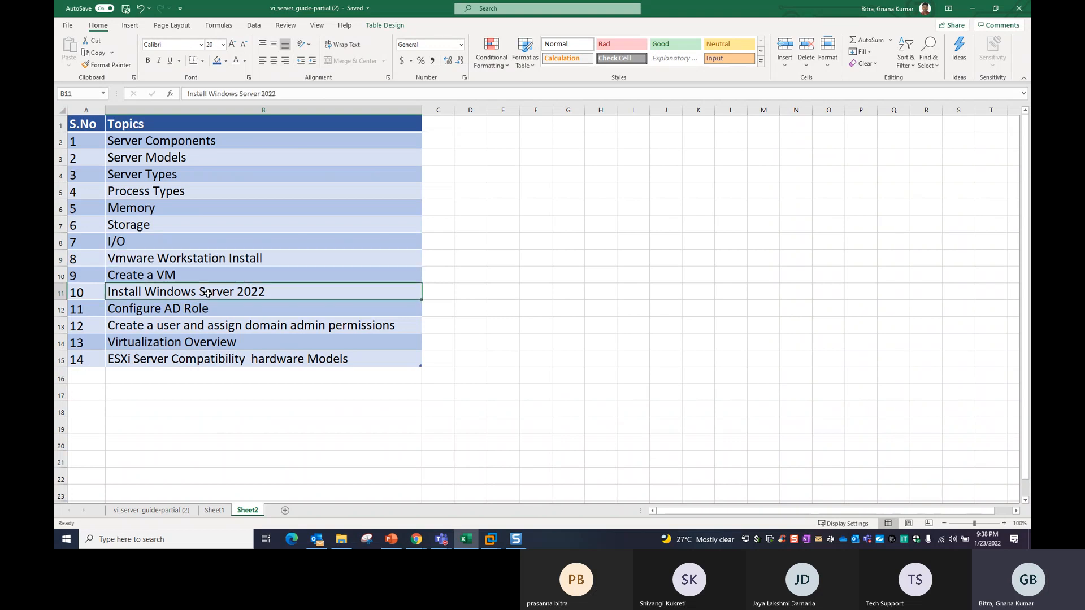
pyautogui.click(193, 323)
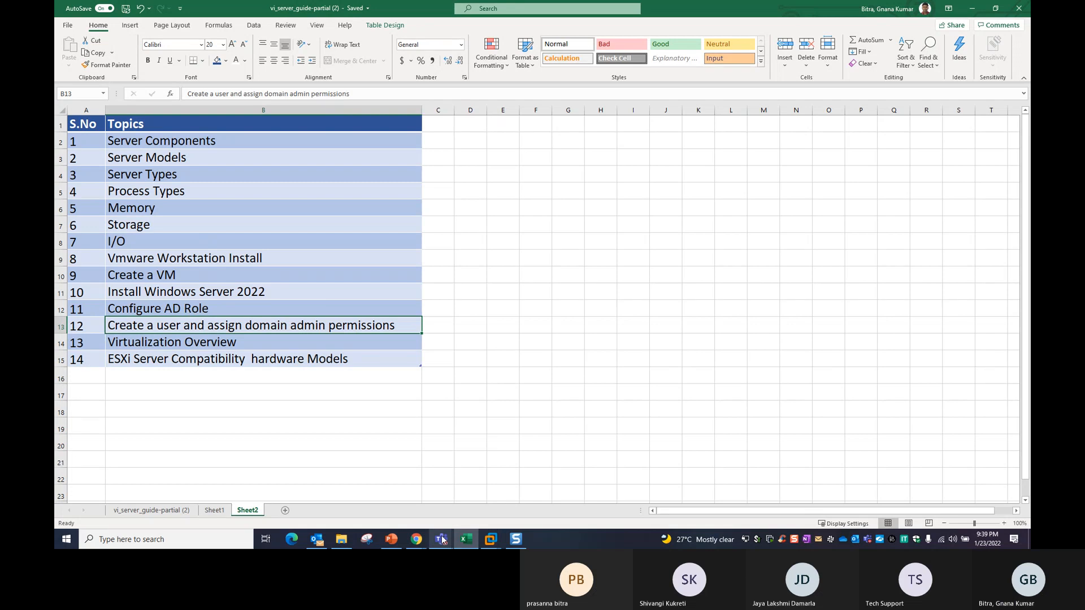
pyautogui.moveTo(442, 540)
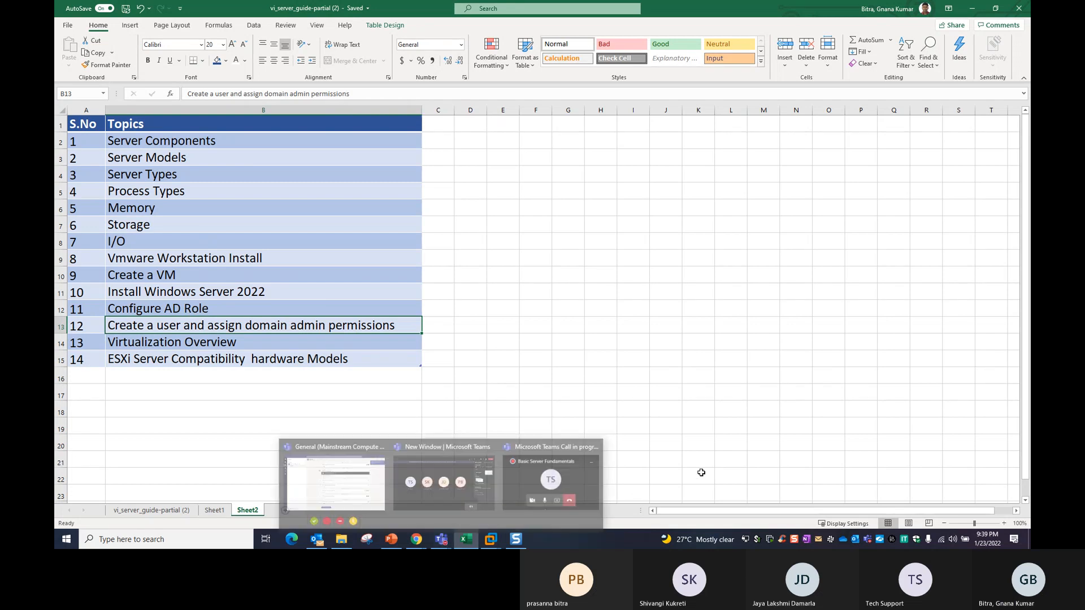
pyautogui.click(392, 543)
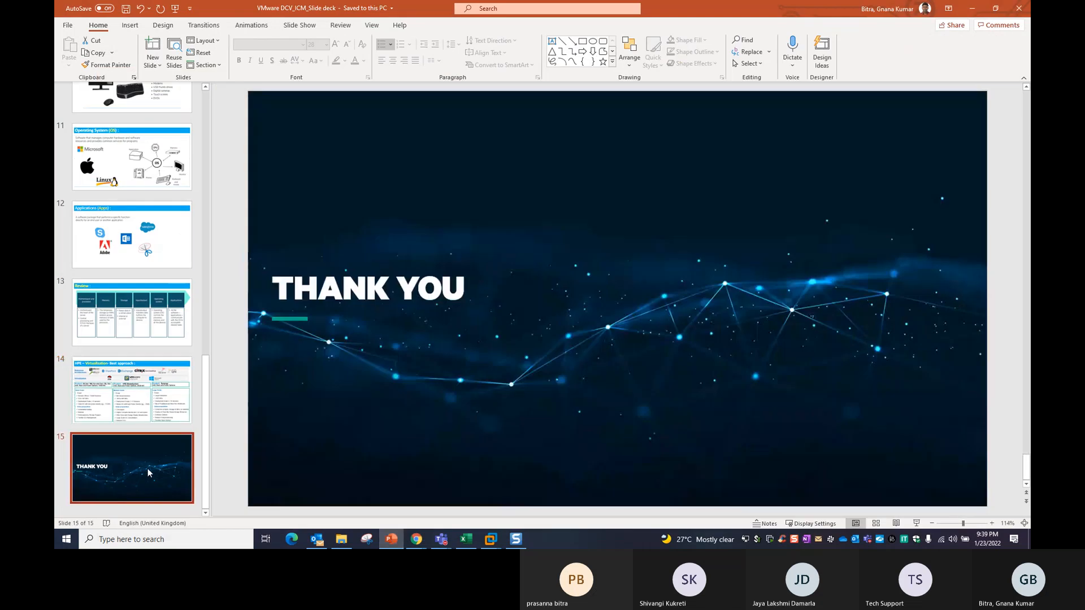